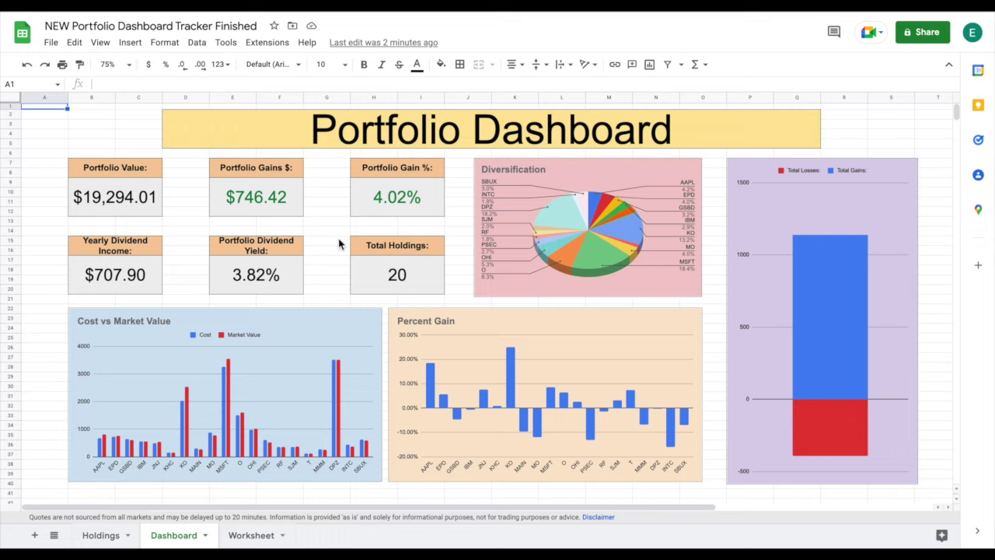
Step: Add a VZ holding in row 25 of the Holdings sheet with 10 shares and a purchase price of 40
{"action": "left_click", "coordinate": [99, 536]}
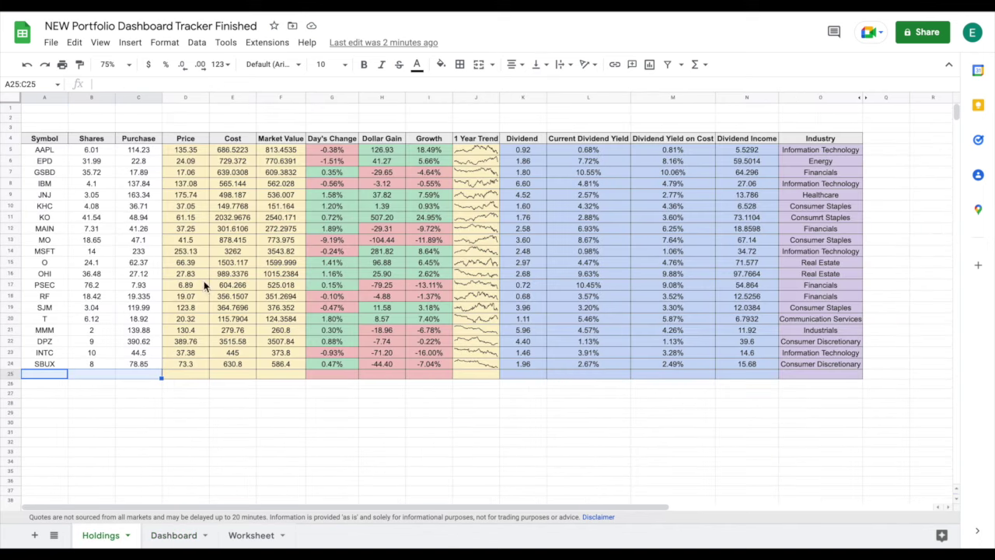
{"action": "left_click", "coordinate": [272, 412]}
{"action": "left_click", "coordinate": [44, 374]}
{"action": "type", "text": "VZ"}
{"action": "key", "text": "Tab"}
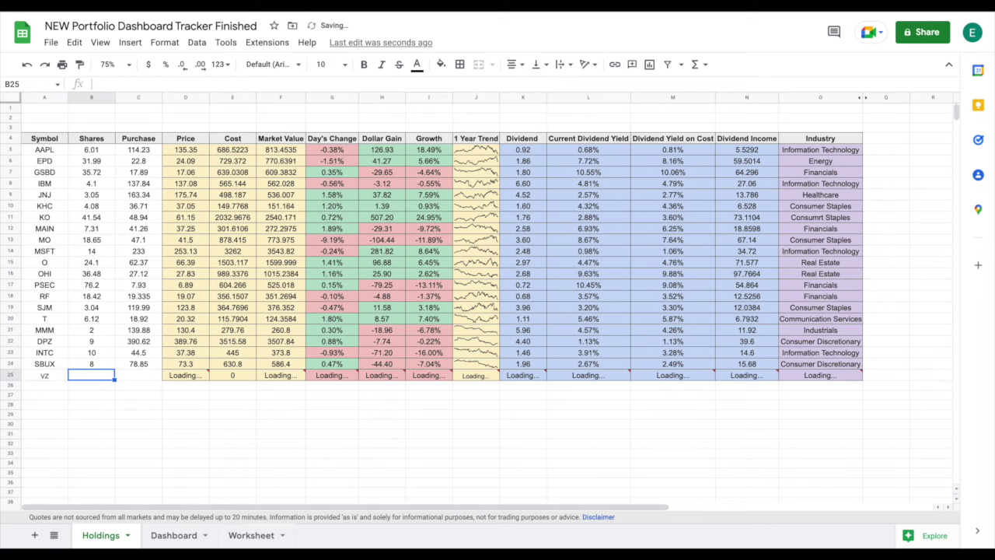
{"action": "type", "text": "10"}
{"action": "key", "text": "Tab"}
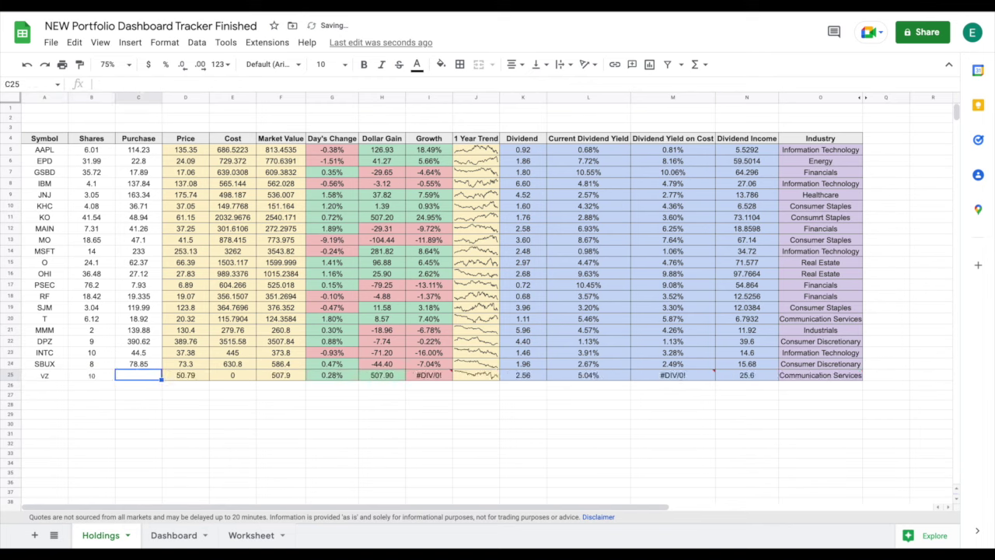
{"action": "type", "text": "40"}
{"action": "key", "text": "Return"}
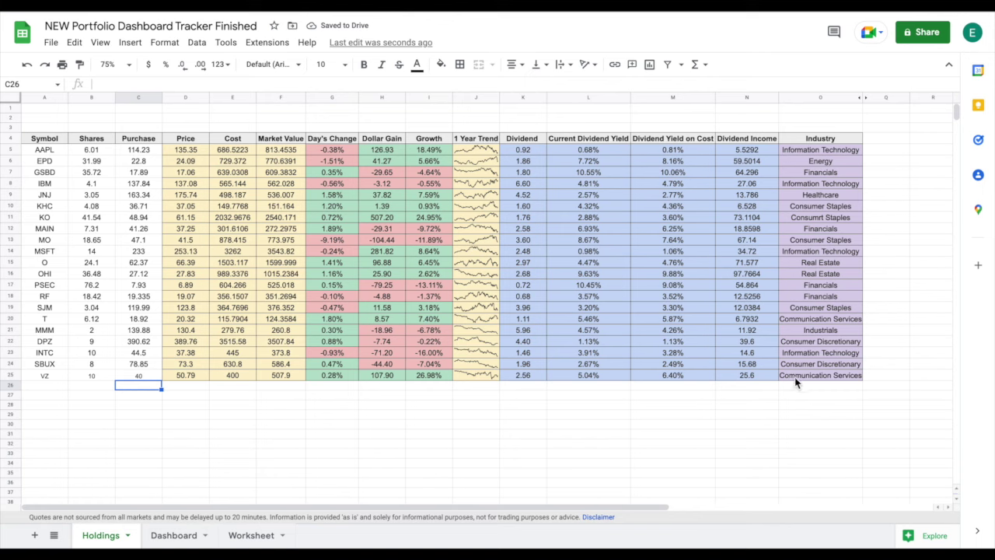
Step: Examine the formulas in the VZ row across the columns from Price and Cost through Dividend Income and Industry
{"action": "left_click", "coordinate": [196, 379]}
{"action": "left_click", "coordinate": [246, 380]}
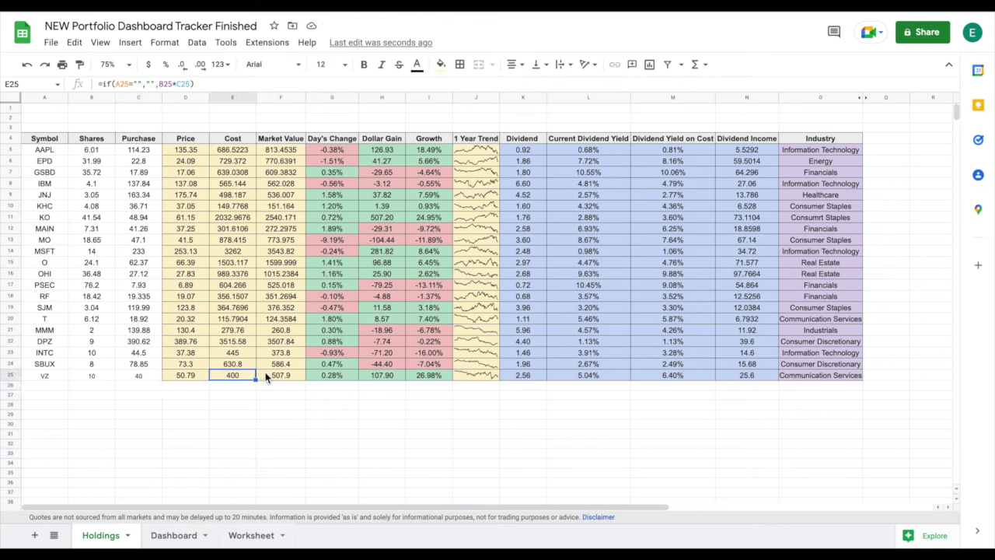
{"action": "left_click", "coordinate": [277, 378]}
{"action": "left_click", "coordinate": [345, 376]}
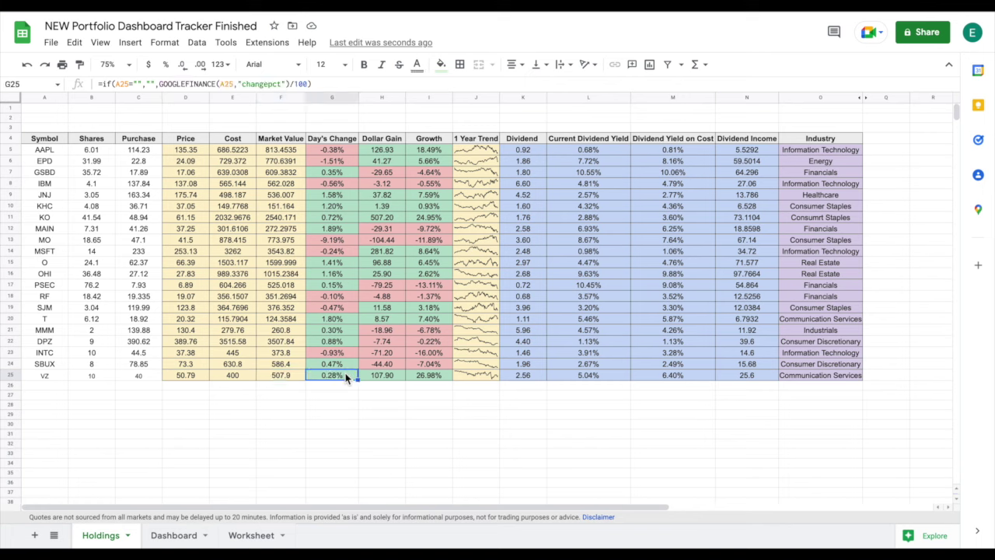
{"action": "left_click", "coordinate": [393, 375]}
{"action": "left_click", "coordinate": [439, 376]}
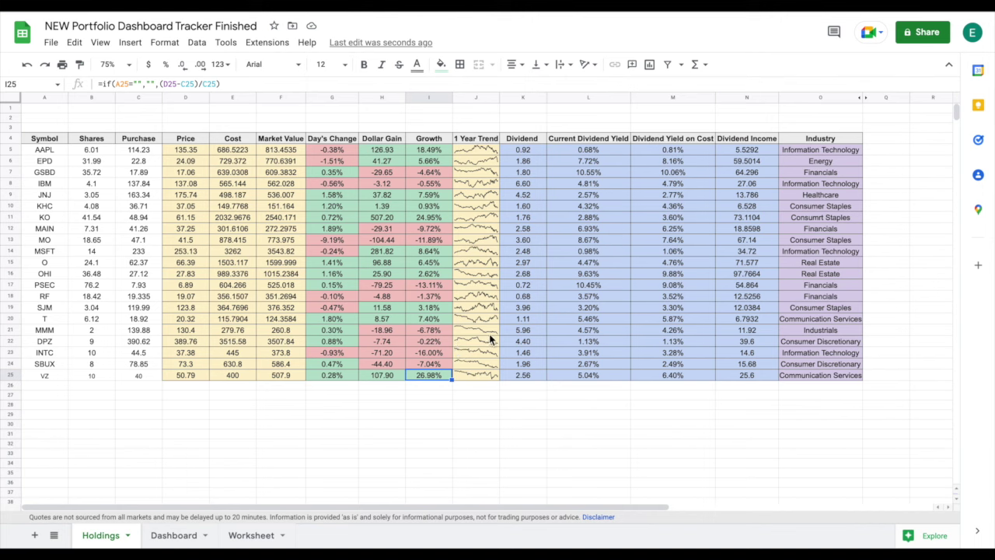
{"action": "left_click", "coordinate": [482, 376]}
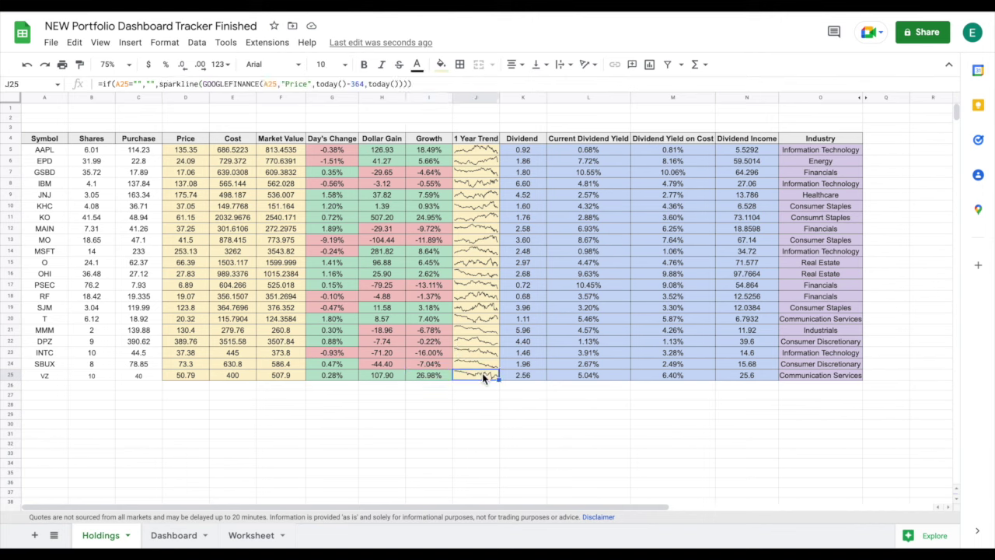
{"action": "left_click", "coordinate": [536, 378]}
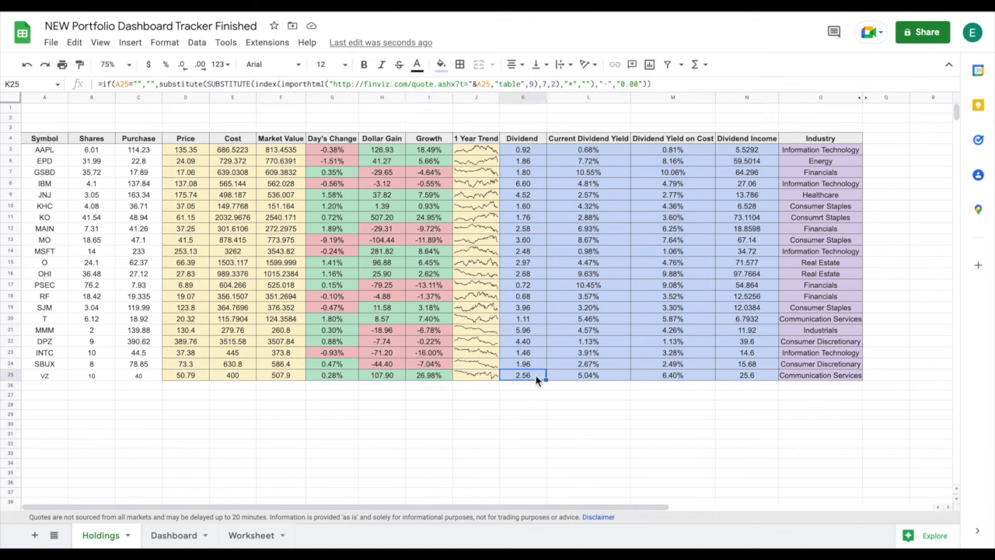
{"action": "left_click", "coordinate": [611, 378]}
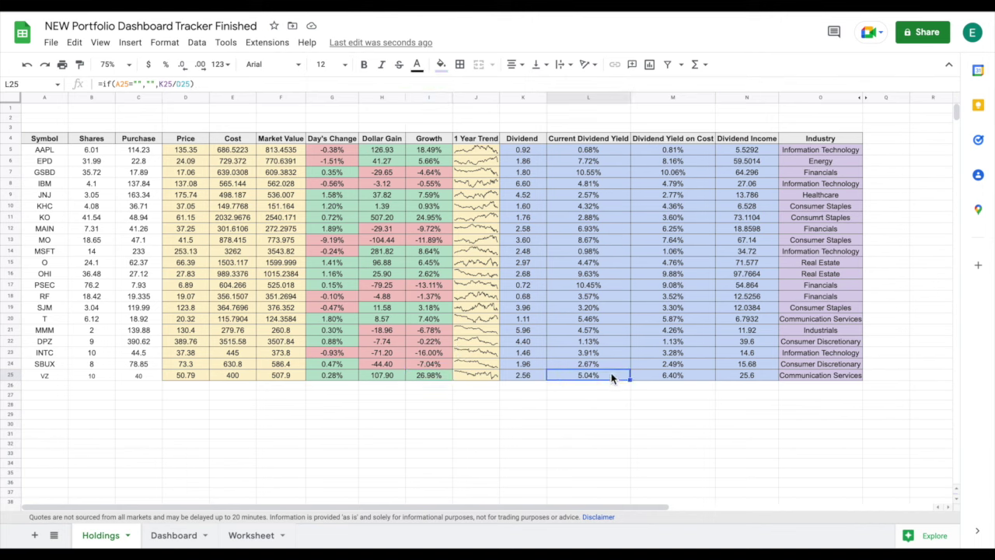
{"action": "left_click", "coordinate": [696, 378]}
{"action": "left_click", "coordinate": [760, 378]}
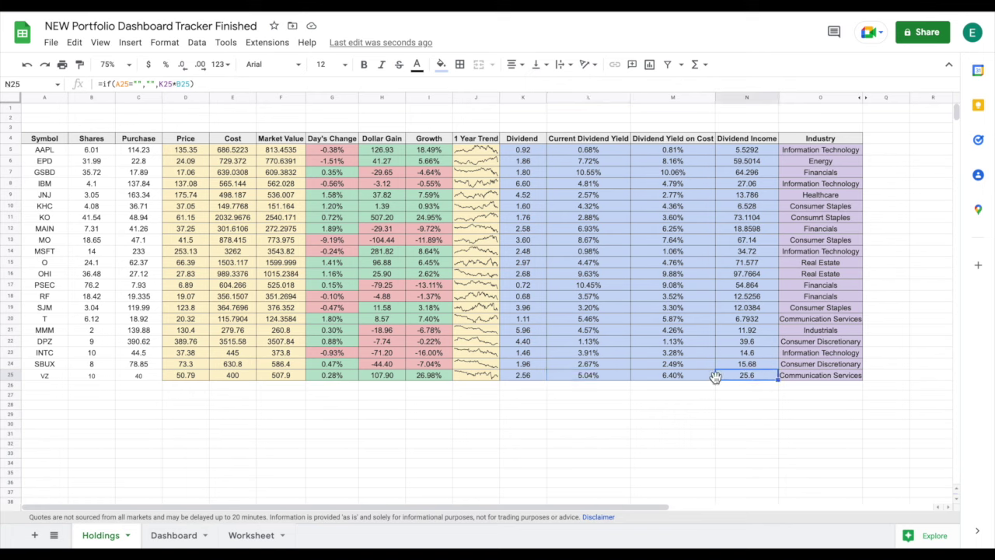
{"action": "left_click", "coordinate": [848, 379]}
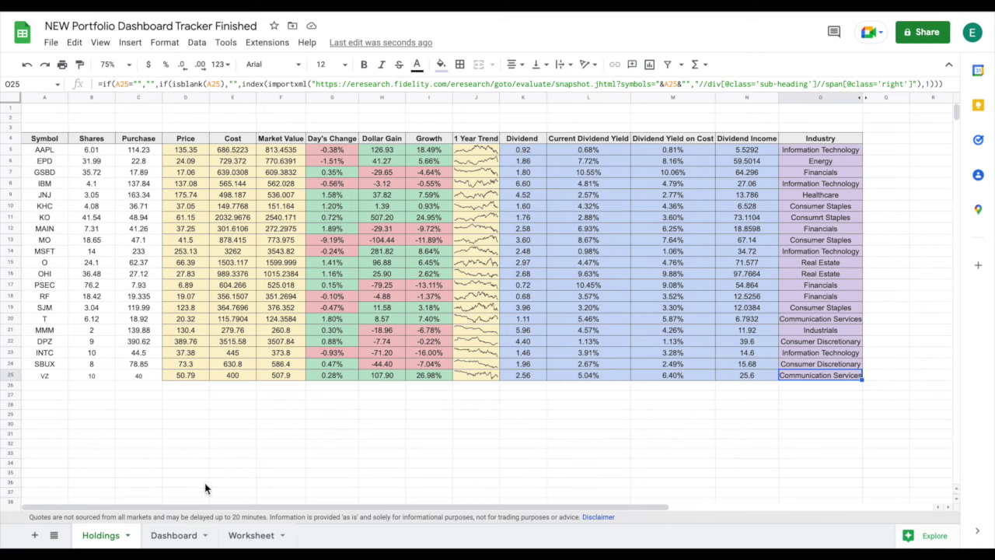
Step: Review the Dashboard sheet's portfolio value, Cost vs Market Value, Percent Gain and total gains/losses charts with the new holding included
{"action": "left_click", "coordinate": [178, 535]}
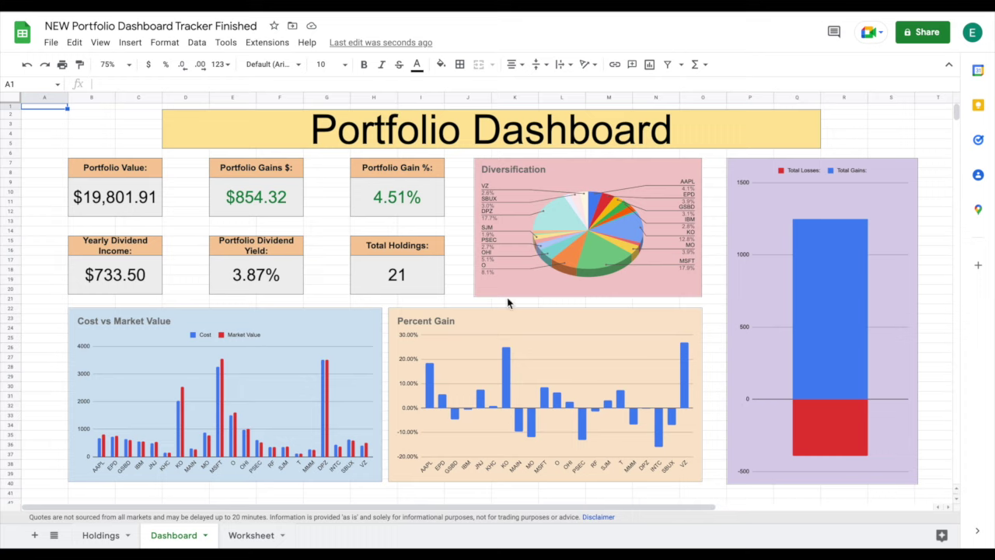
{"action": "left_click", "coordinate": [137, 201]}
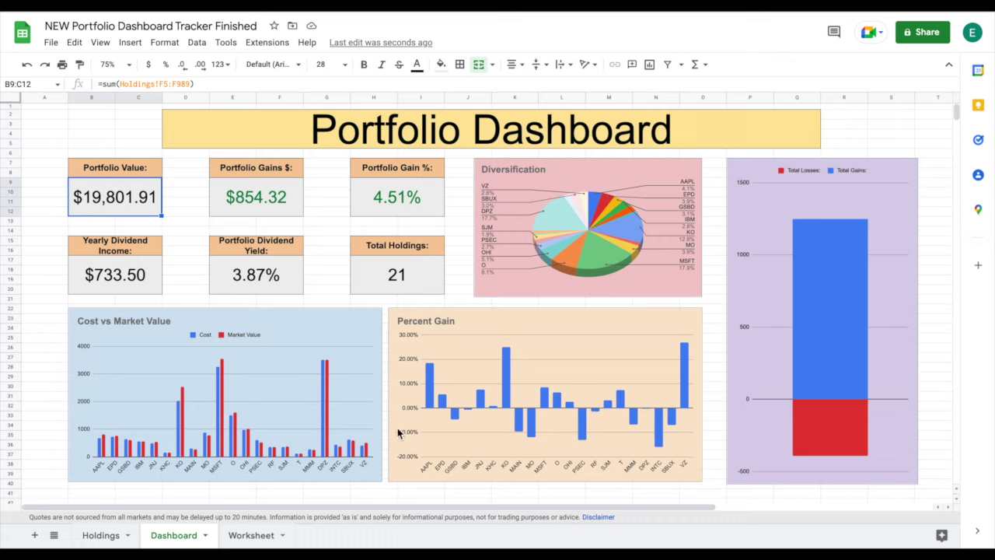
{"action": "left_click", "coordinate": [368, 469]}
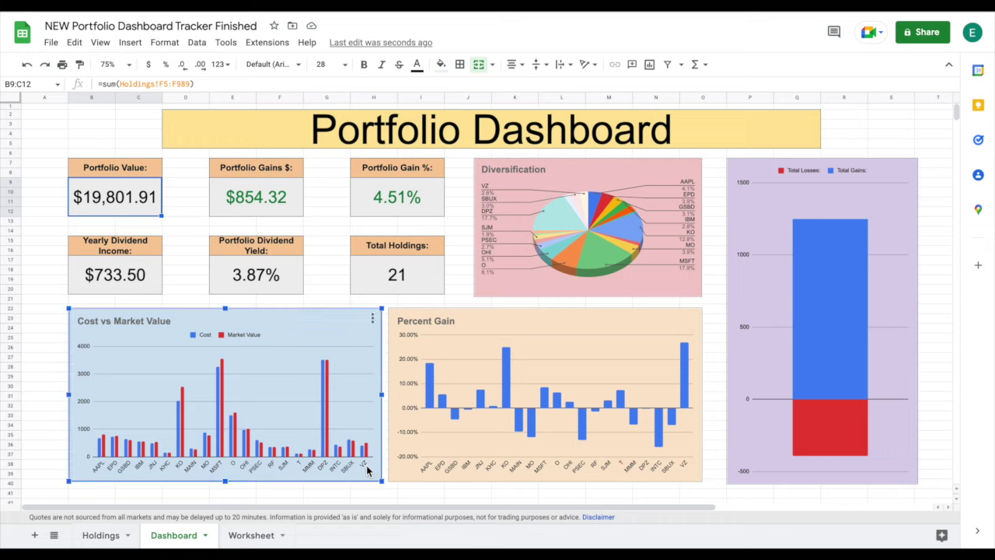
{"action": "left_click", "coordinate": [688, 426]}
{"action": "mouse_move", "coordinate": [684, 388]}
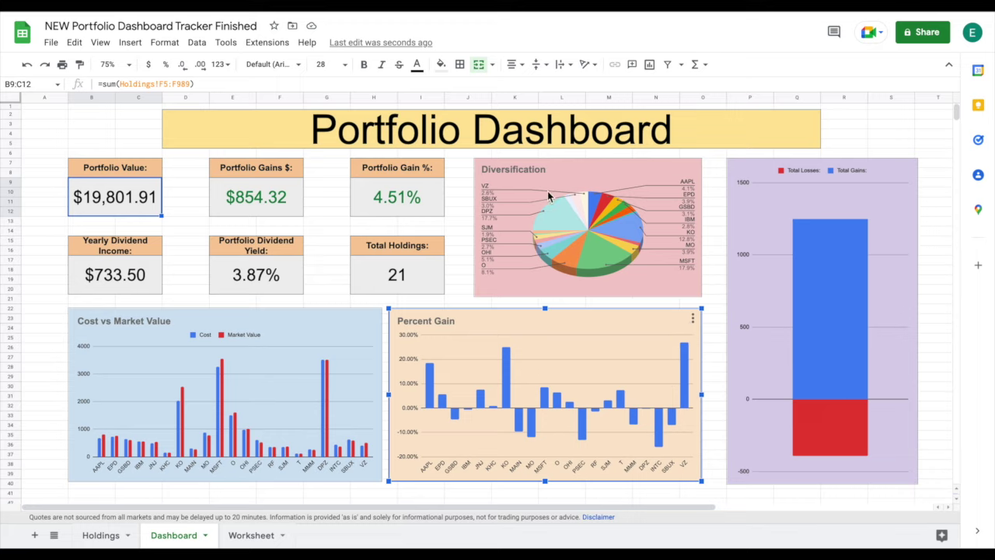
{"action": "left_click", "coordinate": [766, 226]}
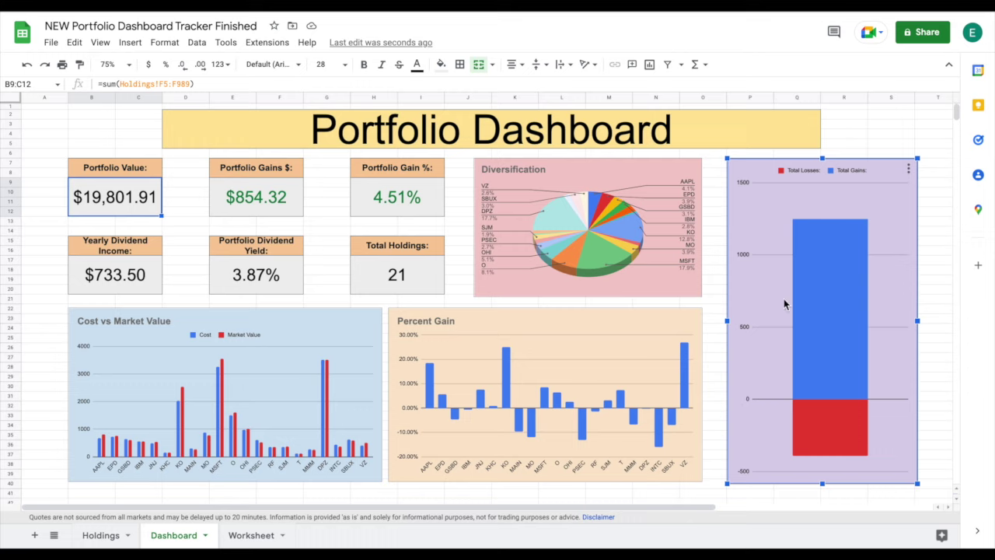
{"action": "left_click", "coordinate": [713, 271]}
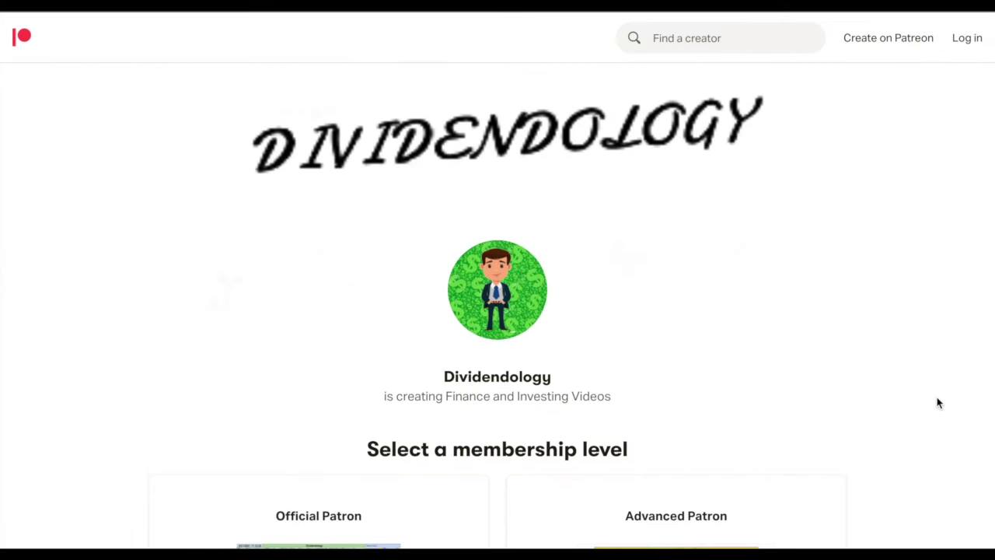
Step: Look through the membership levels on the Dividendology Patreon page
{"action": "scroll", "coordinate": [935, 402], "scroll_direction": "down", "scroll_amount": 3}
{"action": "scroll", "coordinate": [936, 402], "scroll_direction": "down", "scroll_amount": 3}
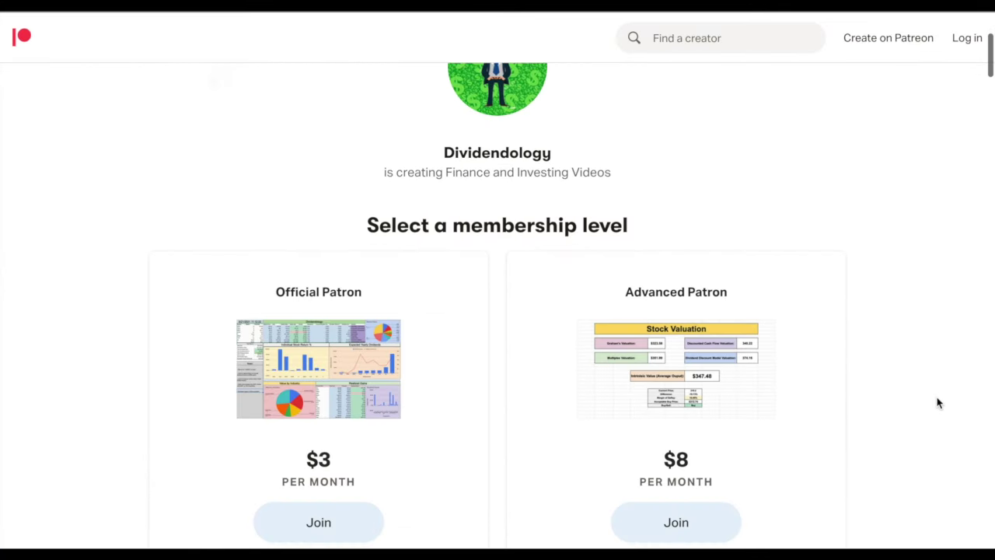
{"action": "scroll", "coordinate": [937, 402], "scroll_direction": "down", "scroll_amount": 1}
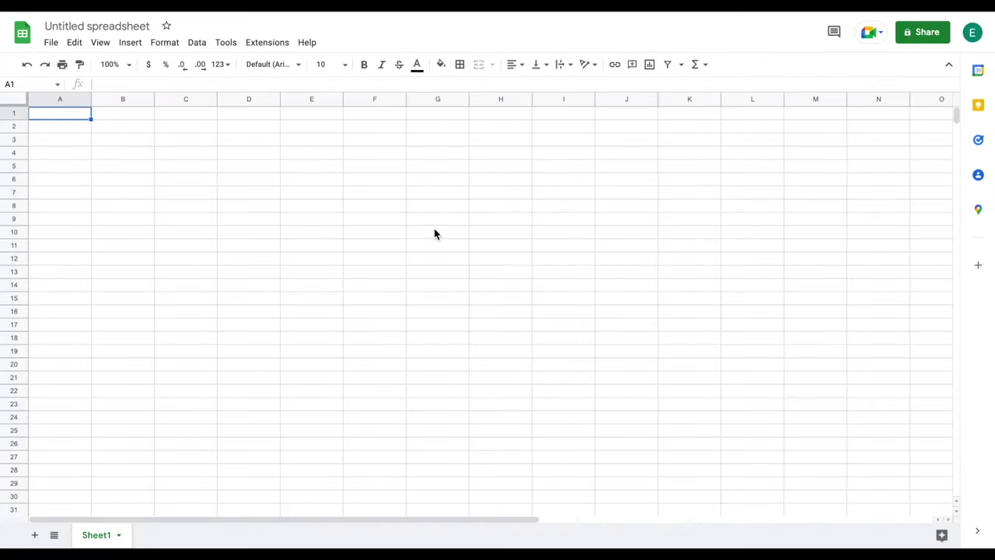
Step: Rename the untitled spreadsheet as "Portfolio Tracker"
{"action": "left_click", "coordinate": [99, 24]}
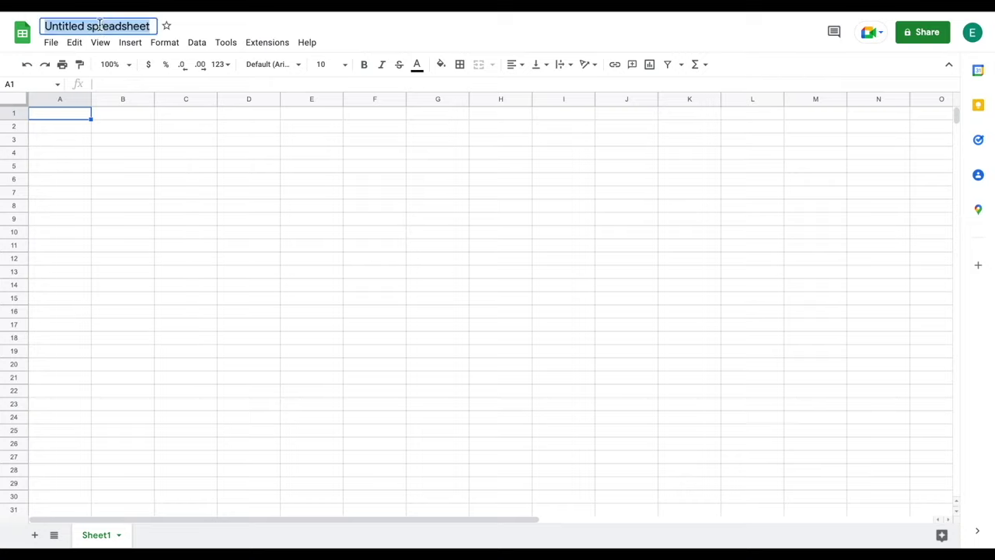
{"action": "type", "text": "Portfoli"}
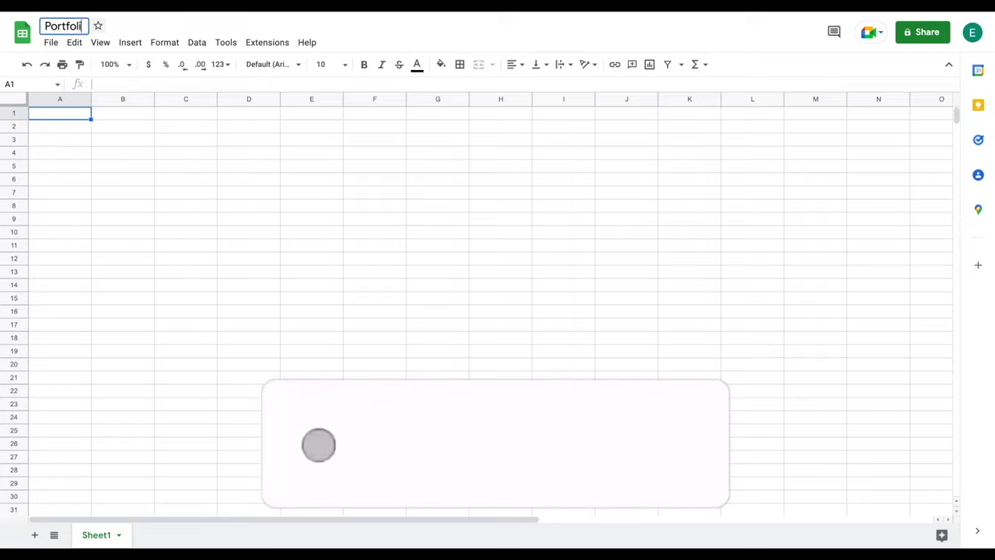
{"action": "type", "text": "o Tracker"}
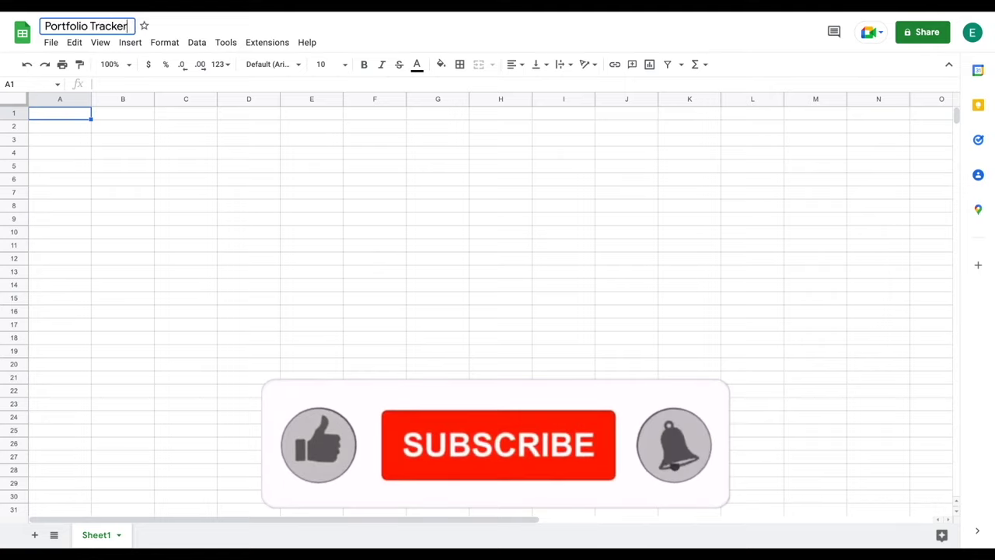
{"action": "left_click", "coordinate": [145, 139]}
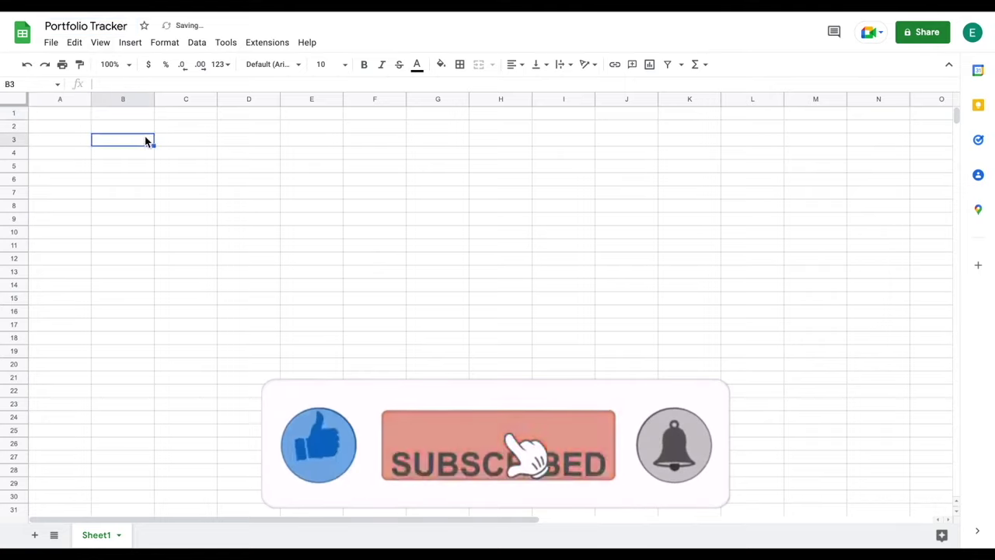
Step: Enter the column headers Symbol, Shares and Purchase in cells A3 to C3
{"action": "left_click", "coordinate": [78, 146]}
{"action": "type", "text": "Symbol"}
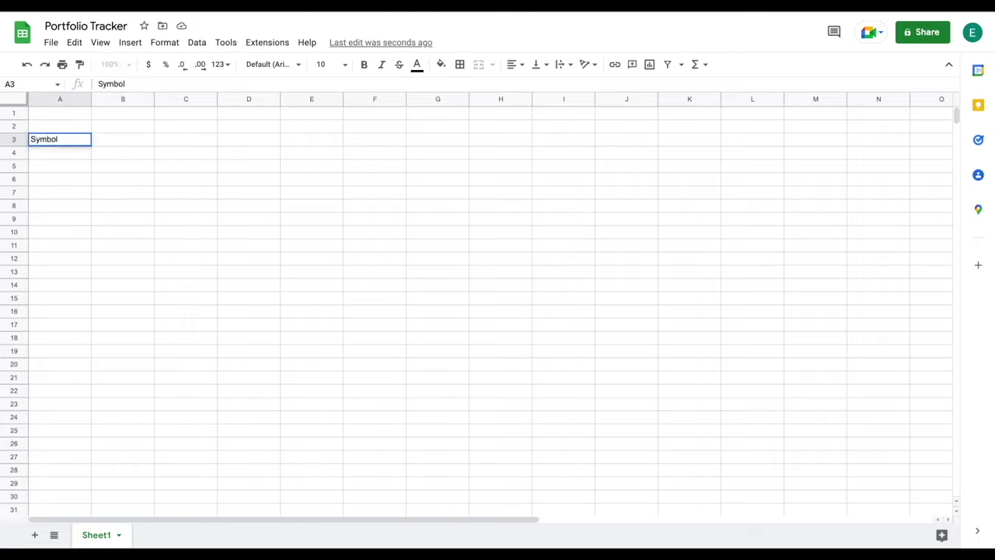
{"action": "key", "text": "Tab"}
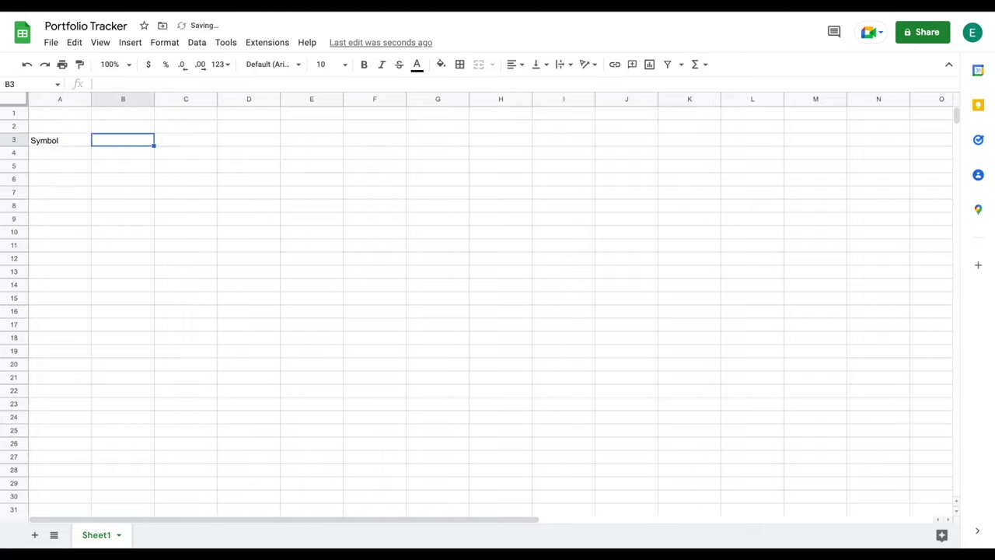
{"action": "type", "text": "Shares"}
{"action": "key", "text": "Tab"}
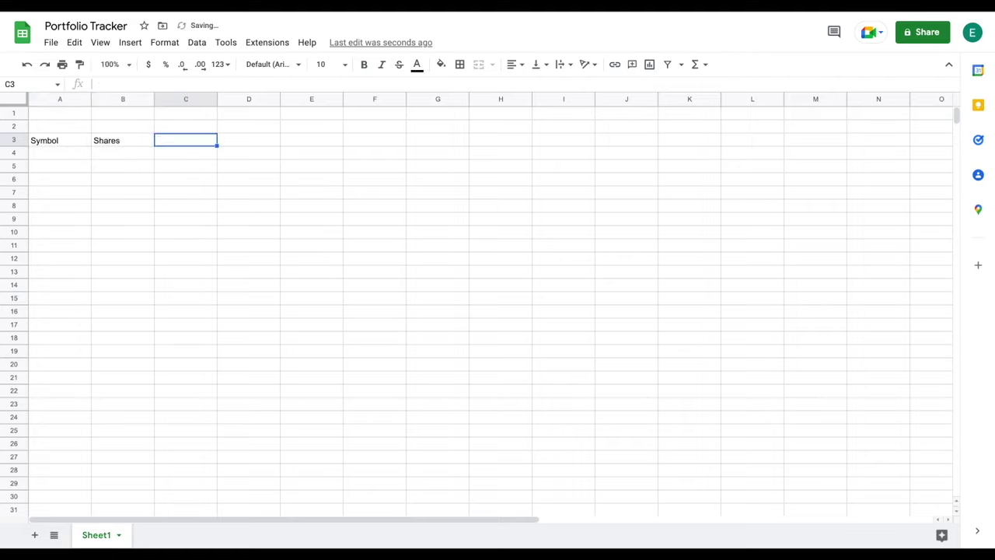
{"action": "type", "text": "Purchase"}
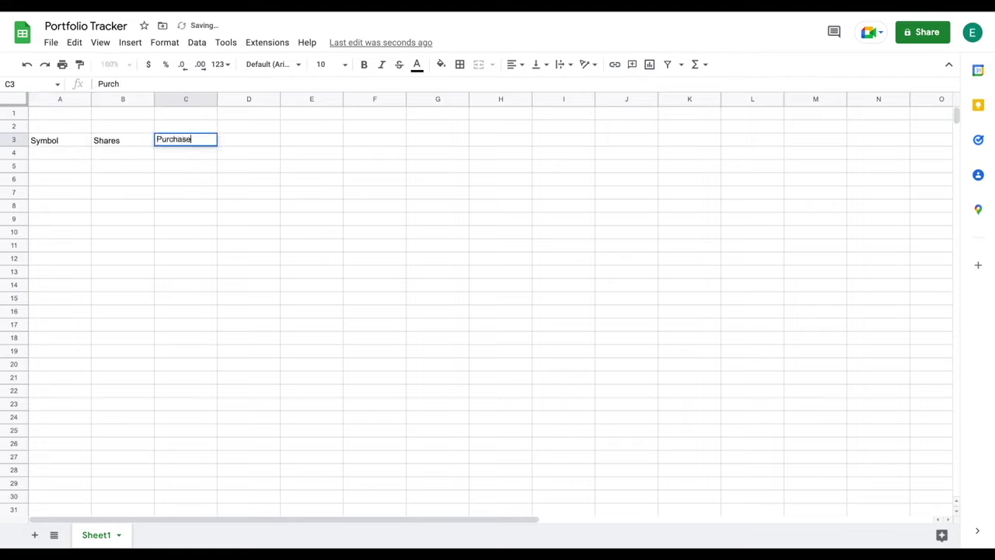
{"action": "key", "text": "Return"}
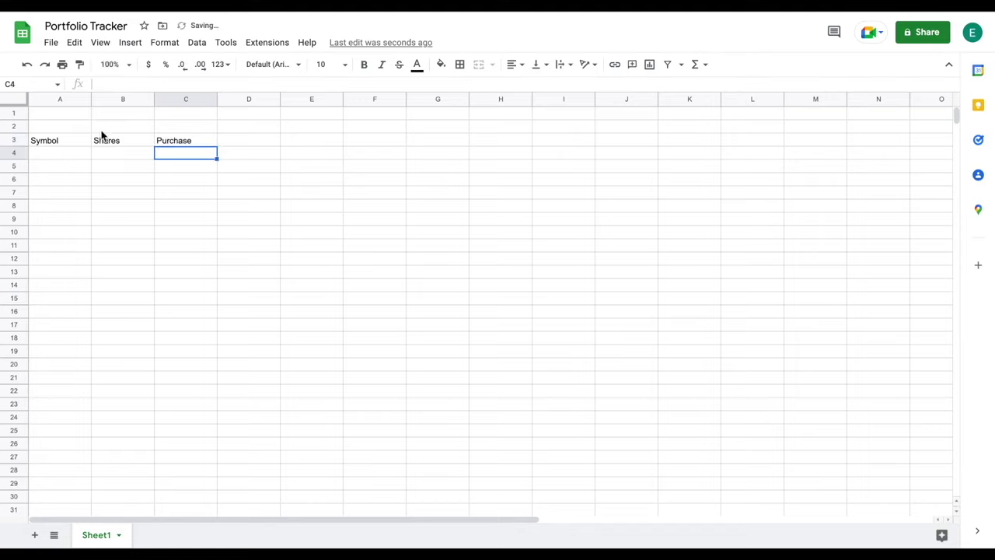
{"action": "left_click", "coordinate": [178, 142]}
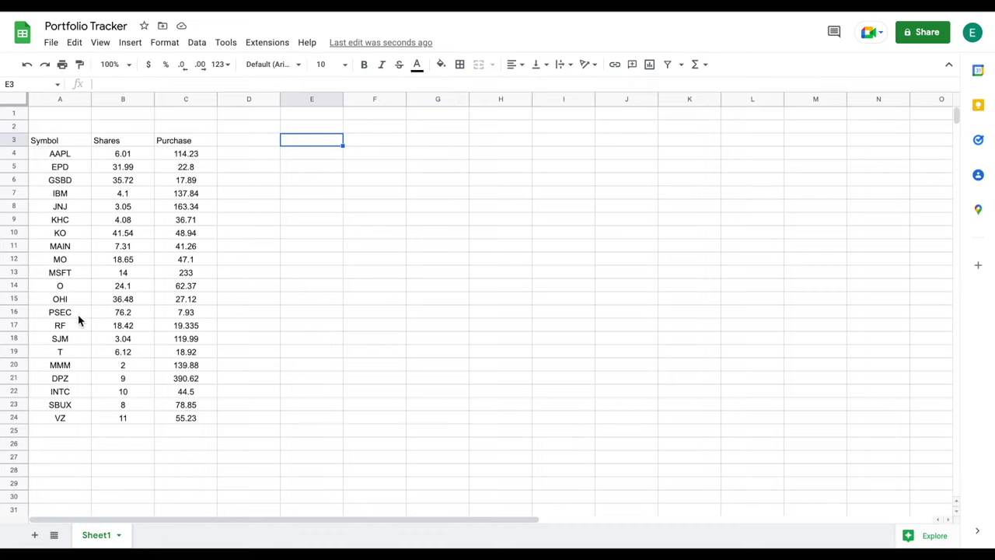
{"action": "left_click_drag", "start_coordinate": [77, 154], "coordinate": [70, 414]}
{"action": "left_click_drag", "start_coordinate": [128, 154], "coordinate": [126, 428]}
{"action": "left_click_drag", "start_coordinate": [186, 155], "coordinate": [193, 432]}
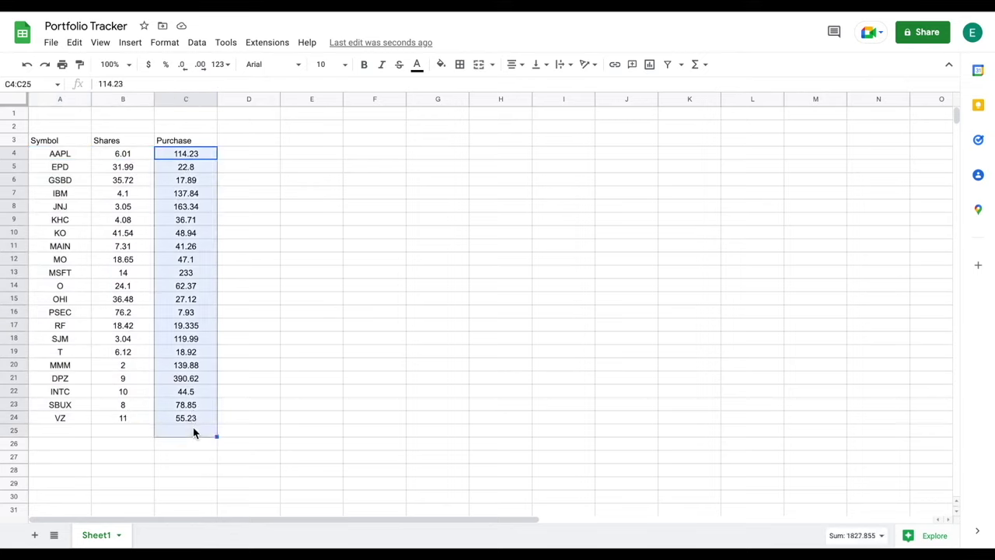
Step: Enter the column headers Price, Cost, Market Value and Day's Change in cells D3 to G3
{"action": "left_click", "coordinate": [247, 141]}
{"action": "type", "text": "Price"}
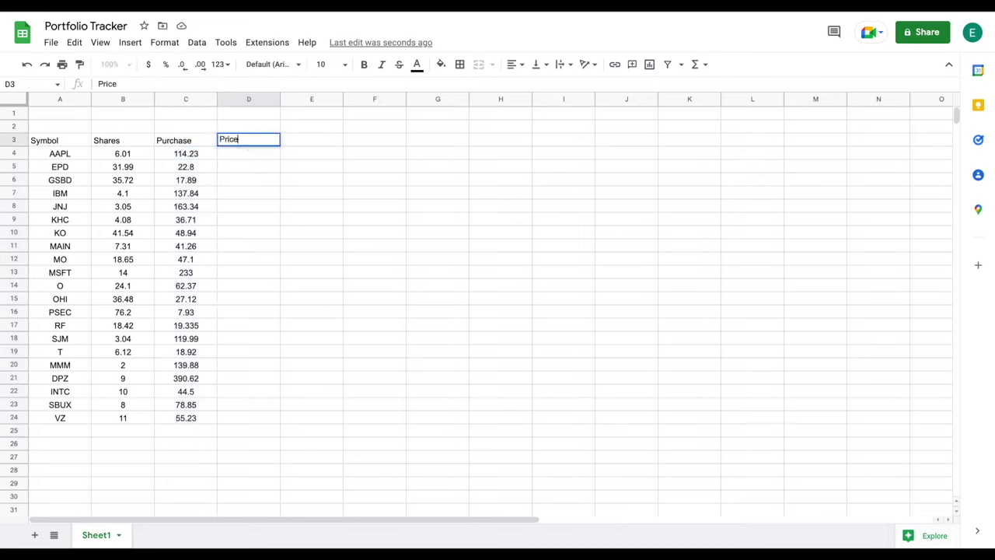
{"action": "key", "text": "Tab"}
{"action": "type", "text": "Cost"}
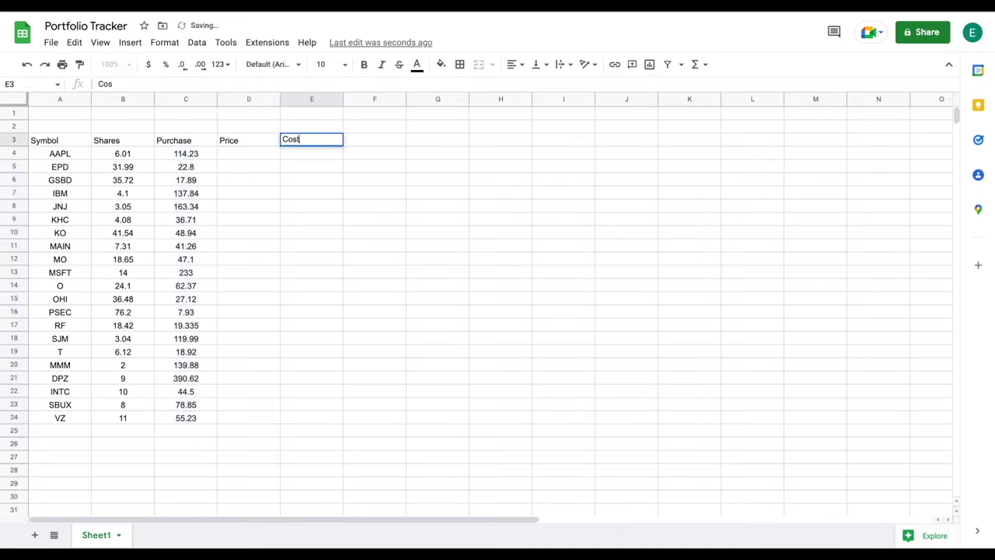
{"action": "key", "text": "Tab"}
{"action": "type", "text": "Mar"}
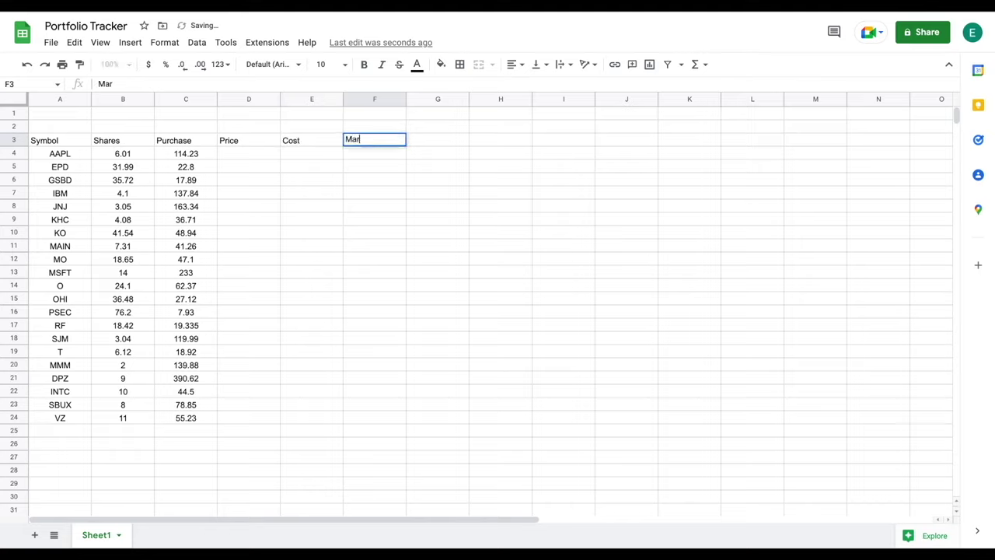
{"action": "type", "text": "ket Value"}
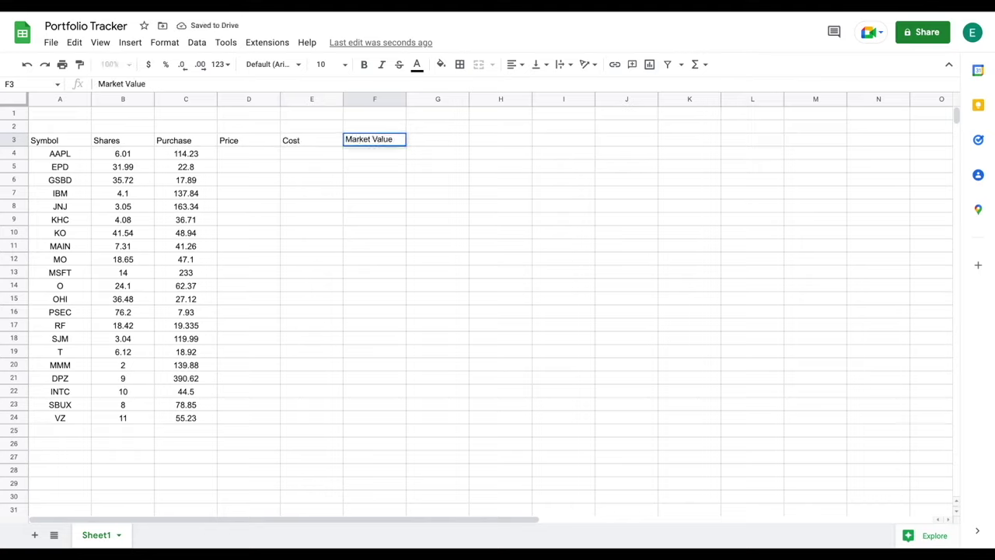
{"action": "key", "text": "Tab"}
{"action": "type", "text": "Da"}
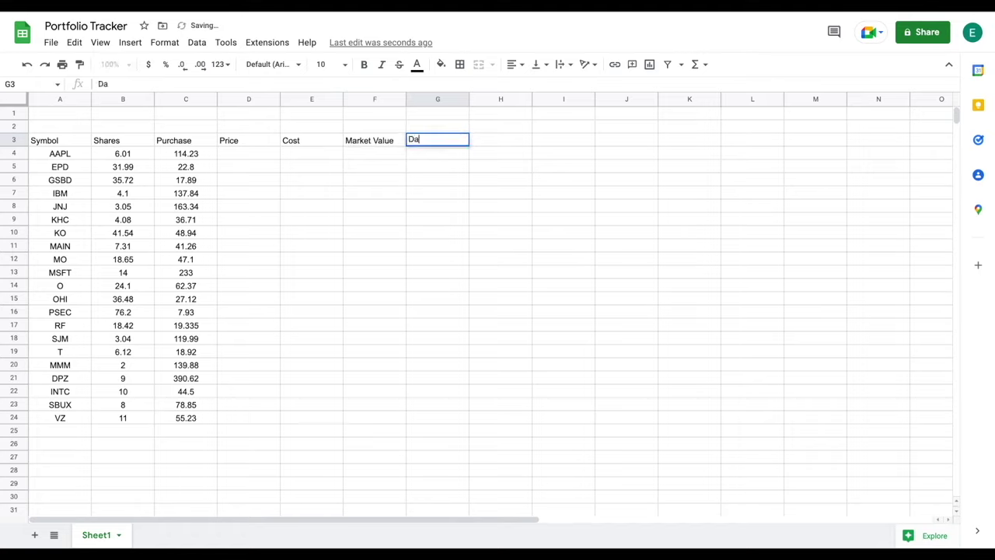
{"action": "type", "text": "y's Chan"}
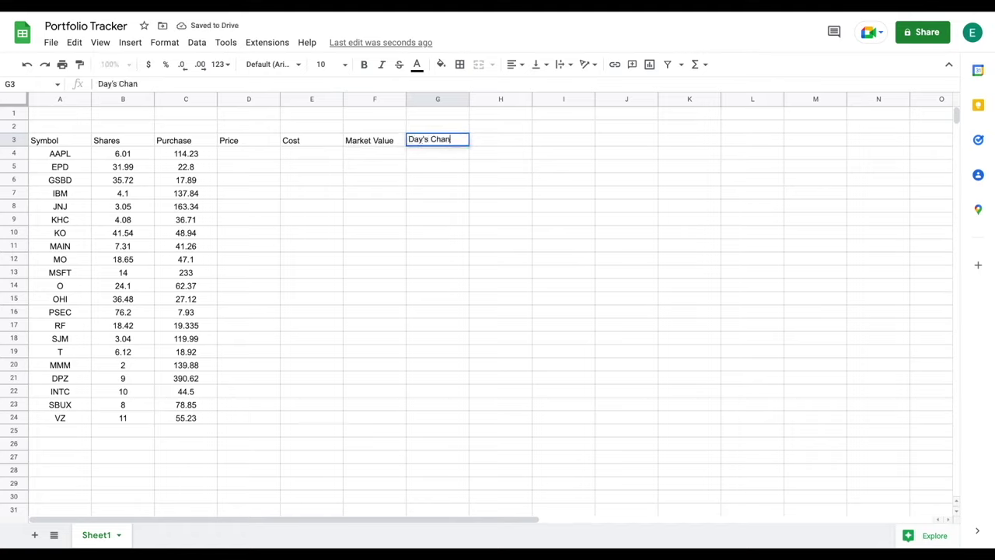
{"action": "type", "text": "ge"}
Step: Enter the column headers Dollar Gain, Growth, 1 Yr Trend and Dividend in cells H3 to K3
{"action": "key", "text": "Tab"}
{"action": "type", "text": "Dollar "}
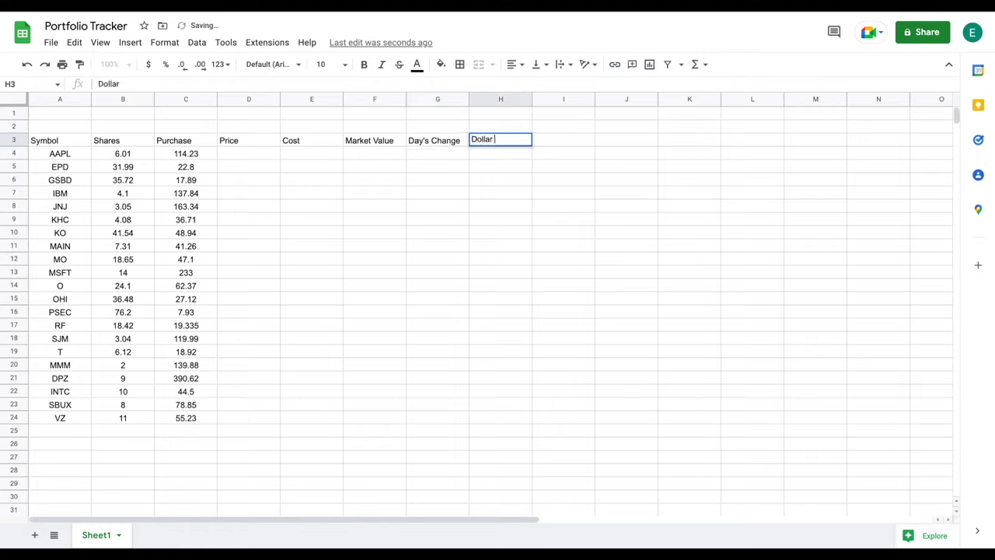
{"action": "type", "text": "Gain"}
{"action": "key", "text": "Tab"}
{"action": "type", "text": "Growth"}
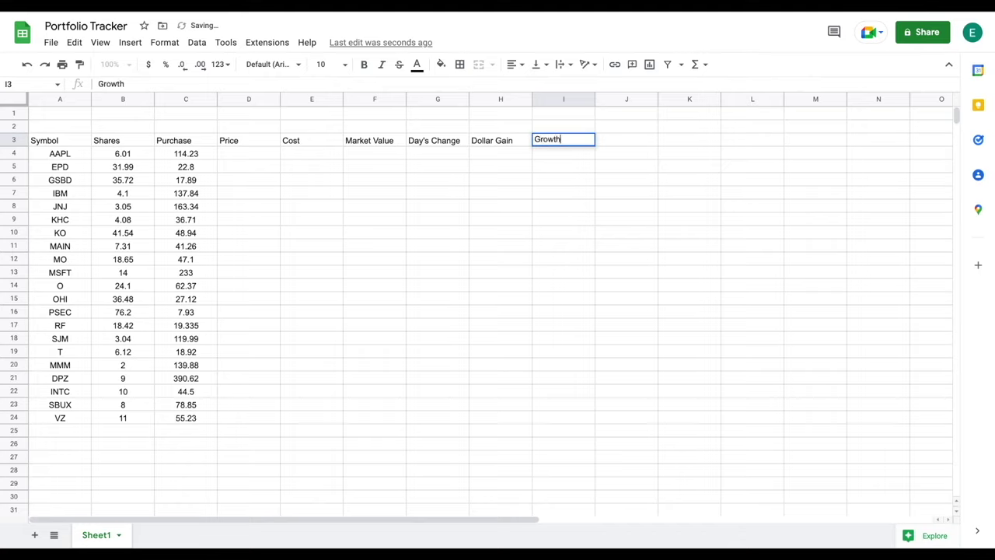
{"action": "key", "text": "Tab"}
{"action": "type", "text": "1"}
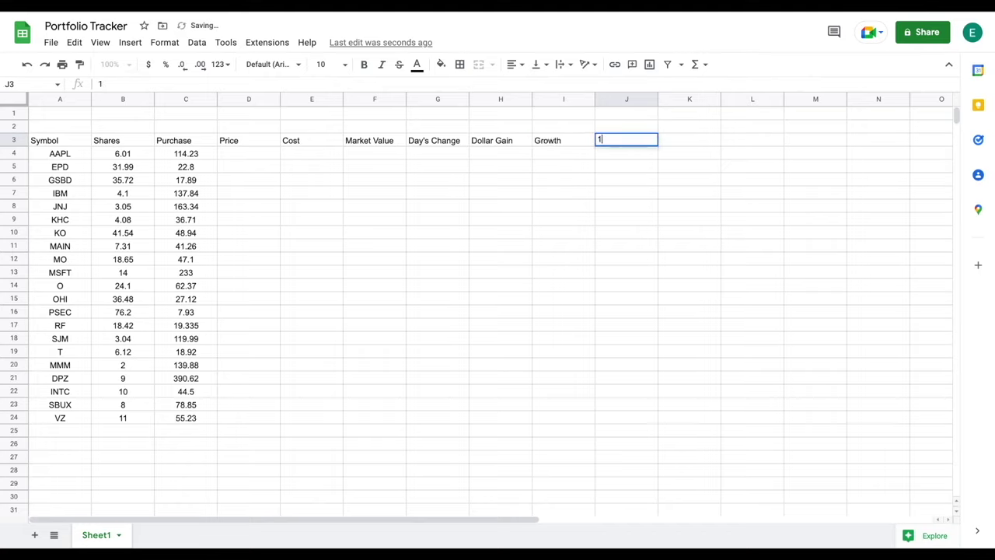
{"action": "type", "text": " Yr Trend"}
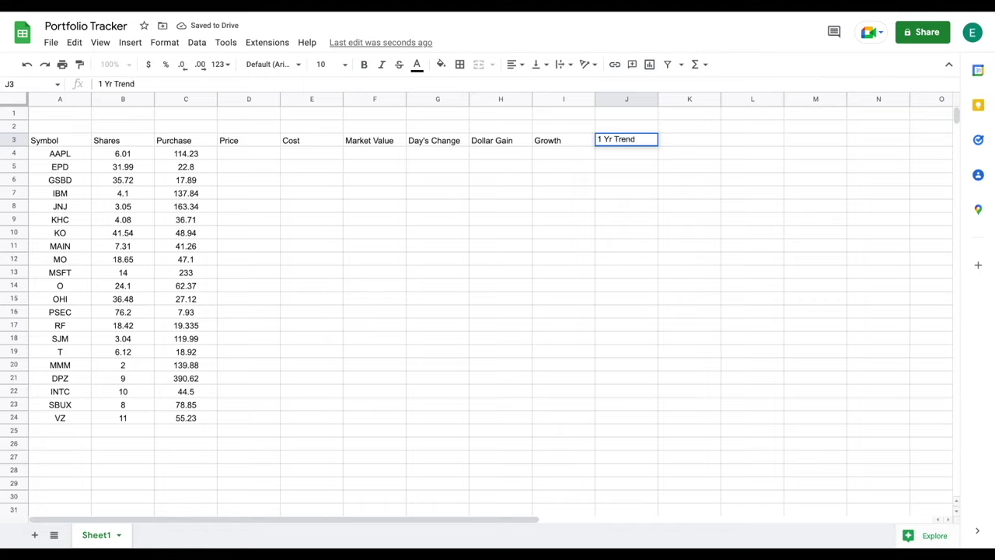
{"action": "key", "text": "Tab"}
{"action": "type", "text": "Dividend"}
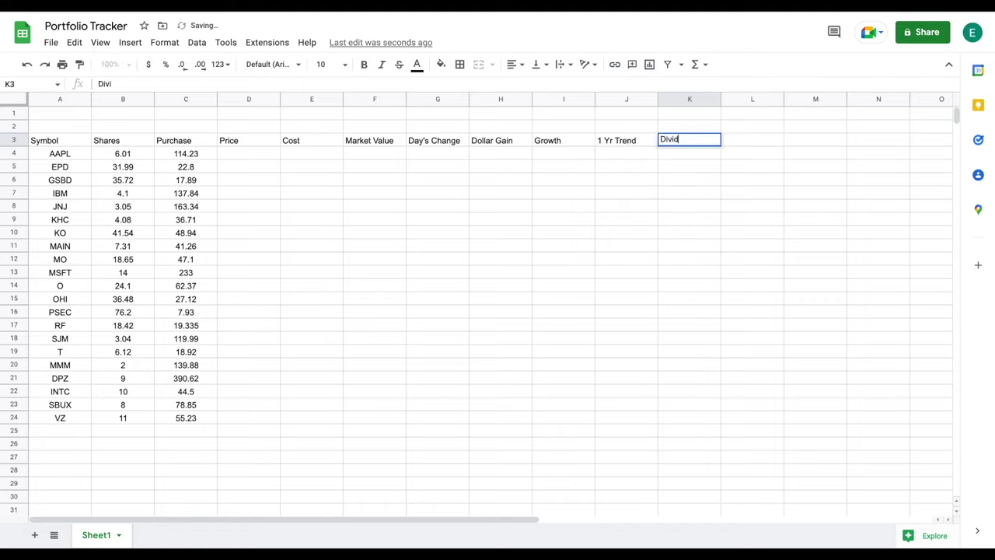
Step: Enter the column headers Current Yield, Yield on Cost, Dividend Income and Industry in cells L3 to O3
{"action": "key", "text": "Tab"}
{"action": "type", "text": "Current Yield"}
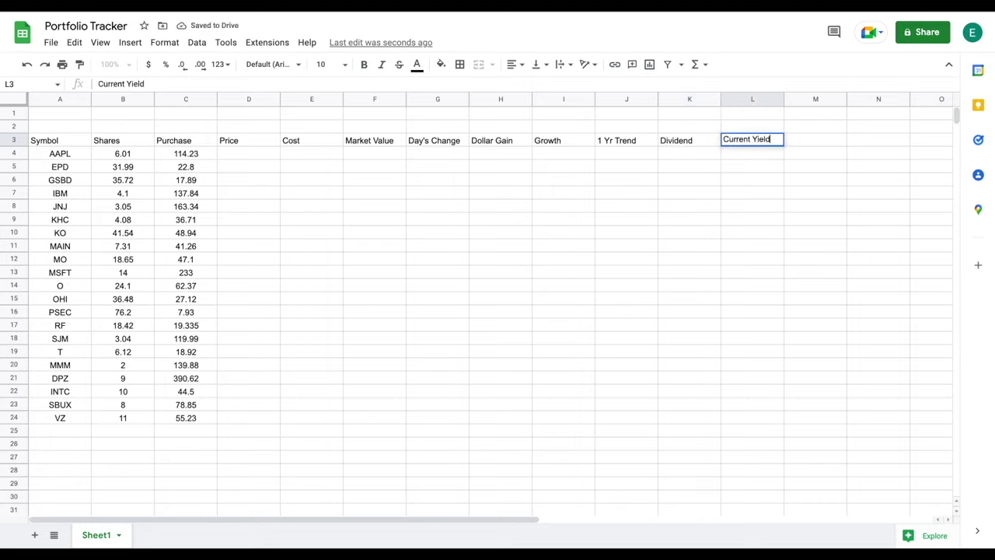
{"action": "key", "text": "Tab"}
{"action": "type", "text": "Yield"}
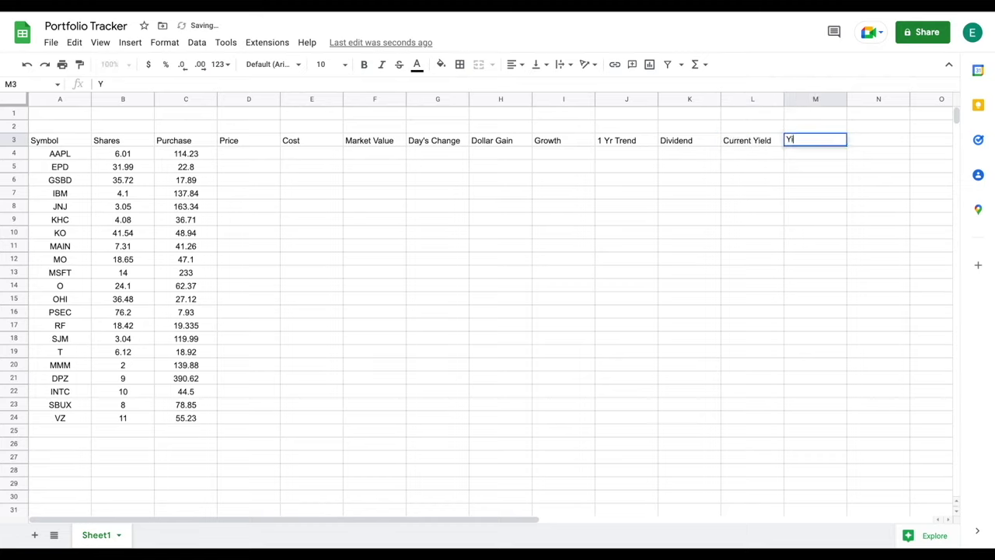
{"action": "key", "text": "BackSpace"}
{"action": "key", "text": "BackSpace"}
{"action": "type", "text": "ld on Cost"}
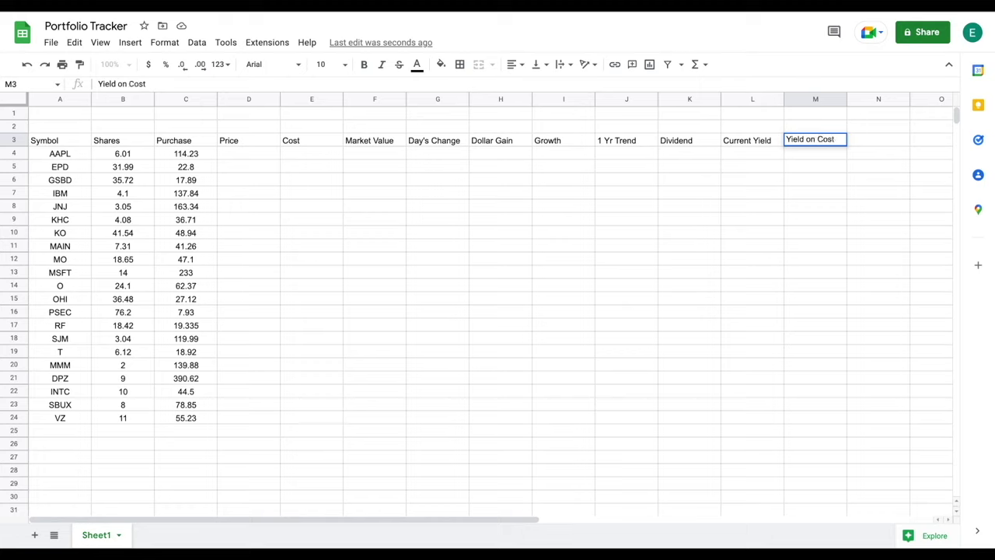
{"action": "key", "text": "Tab"}
{"action": "type", "text": "Dividend I"}
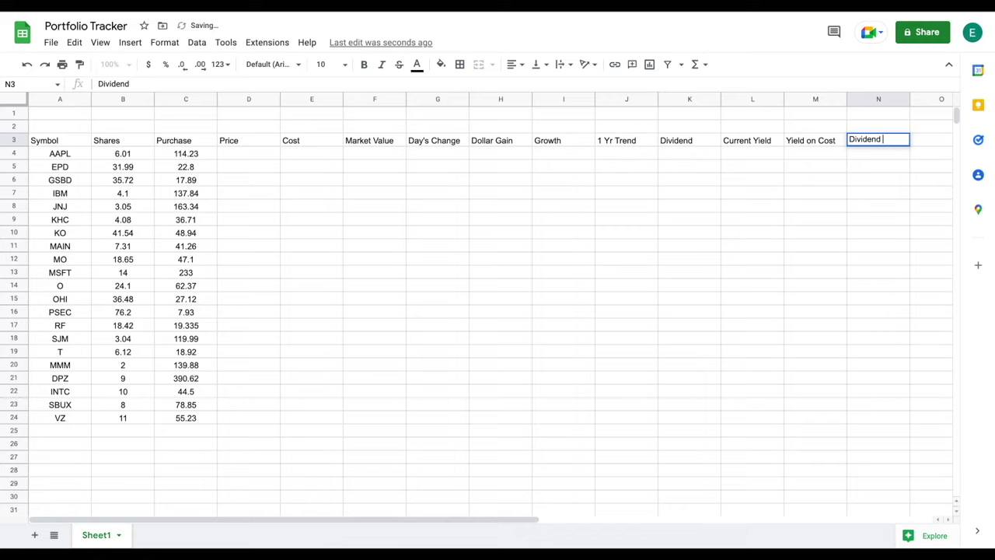
{"action": "type", "text": "ncome"}
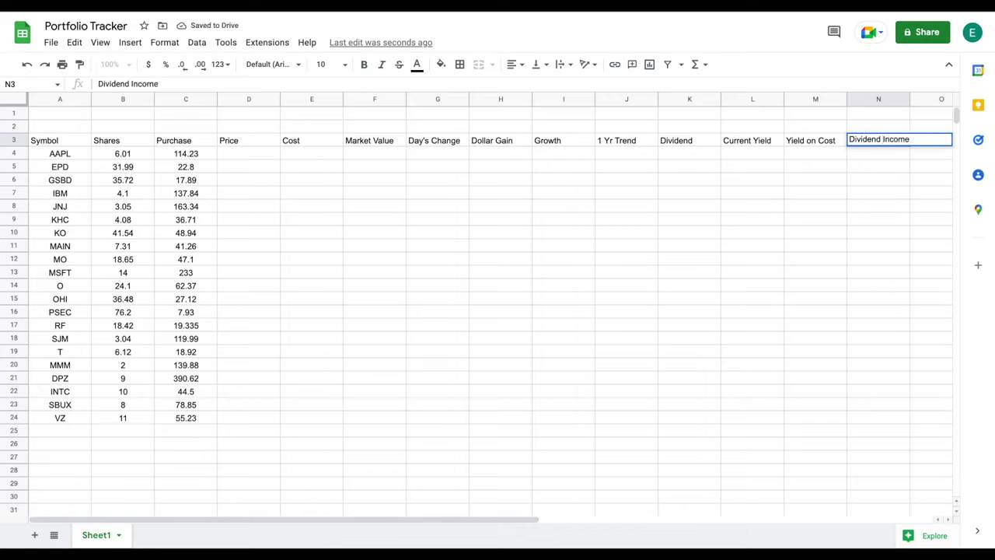
{"action": "key", "text": "Tab"}
{"action": "type", "text": "Indus"}
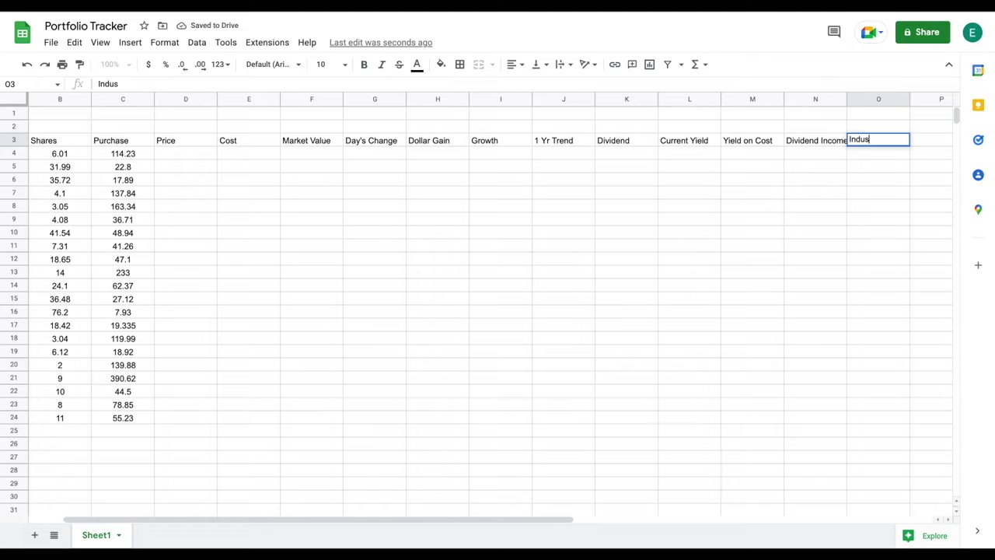
{"action": "key", "text": "Return"}
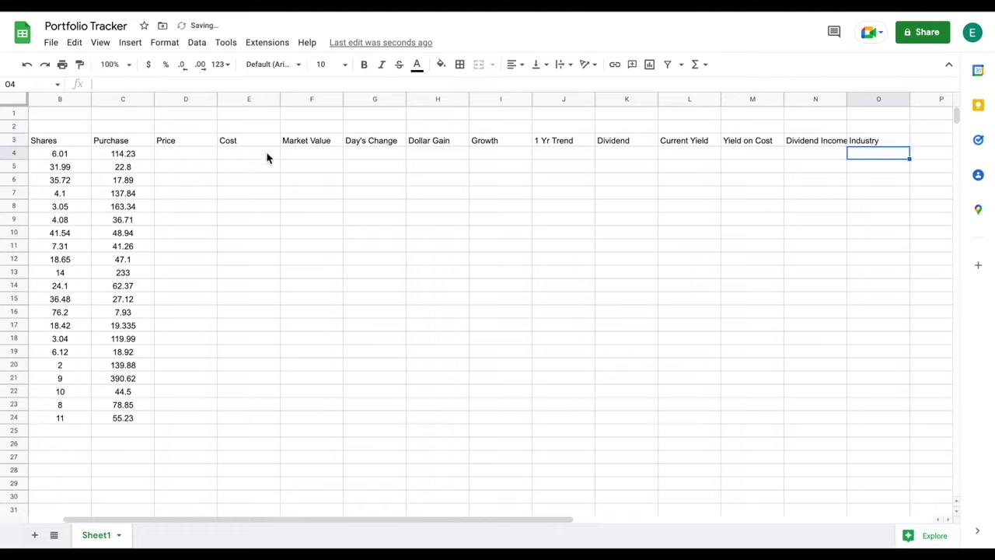
Step: Enter =GOOGLEFINANCE(A4) in Price cell D4 and fill the formula down to D24
{"action": "left_click", "coordinate": [196, 156]}
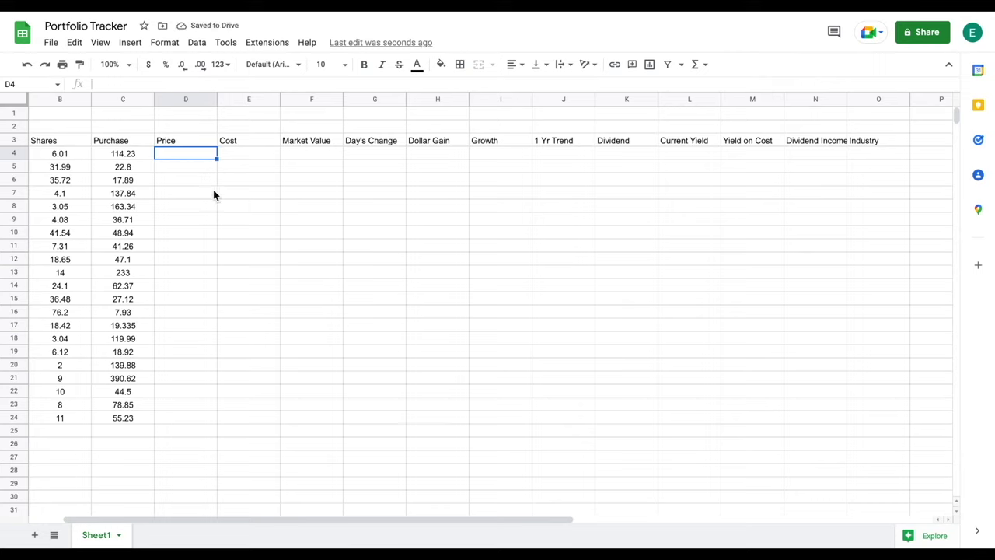
{"action": "scroll", "coordinate": [222, 214], "scroll_direction": "left", "scroll_amount": 1}
{"action": "type", "text": "=goo"}
{"action": "left_click", "coordinate": [291, 178]}
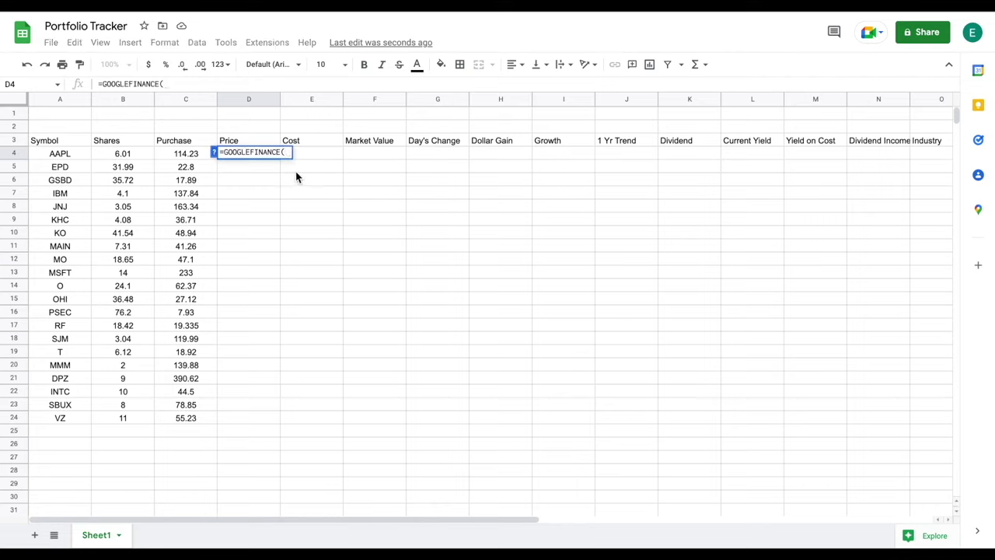
{"action": "left_click", "coordinate": [80, 157]}
{"action": "type", "text": ")"}
{"action": "key", "text": "Return"}
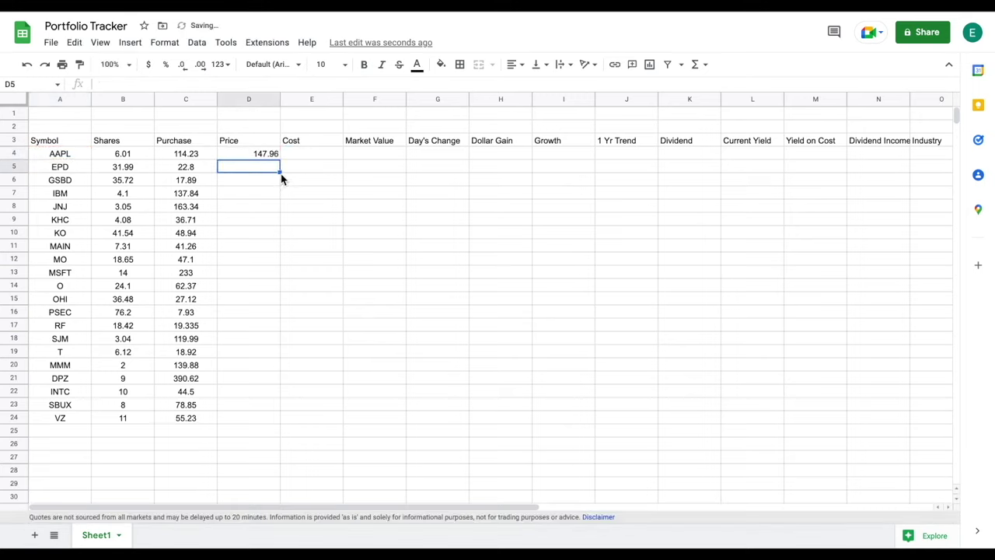
{"action": "left_click", "coordinate": [273, 156]}
{"action": "left_click_drag", "start_coordinate": [281, 160], "coordinate": [254, 422]}
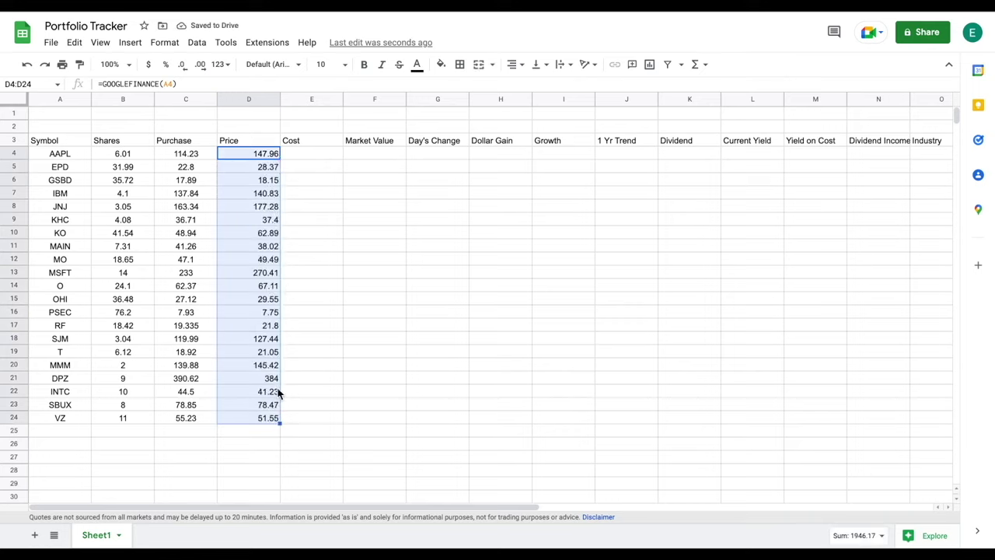
Step: Add an outer border around the Symbol, Shares and Purchase data in A4:C24
{"action": "left_click_drag", "start_coordinate": [67, 155], "coordinate": [192, 422]}
{"action": "left_click", "coordinate": [460, 66]}
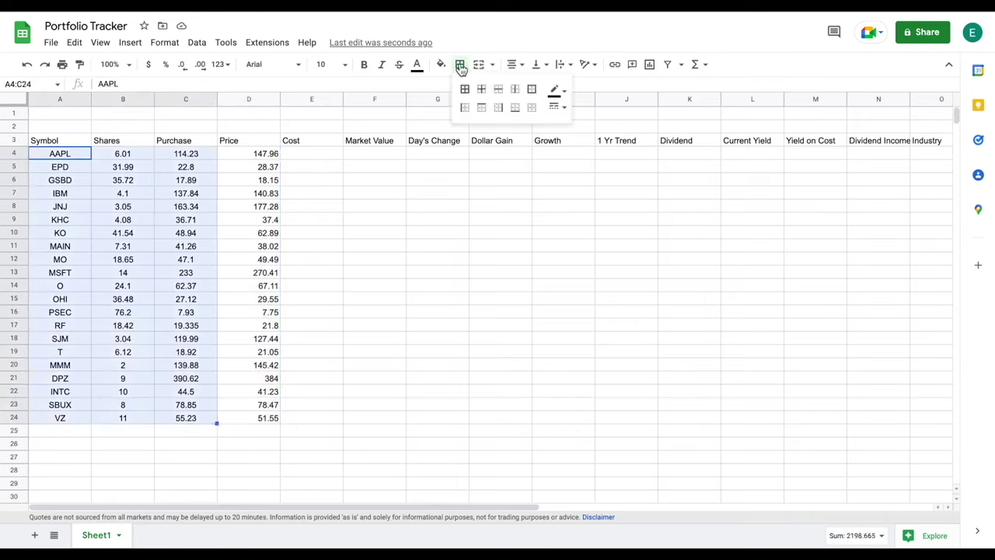
{"action": "left_click", "coordinate": [532, 90]}
{"action": "left_click", "coordinate": [388, 206]}
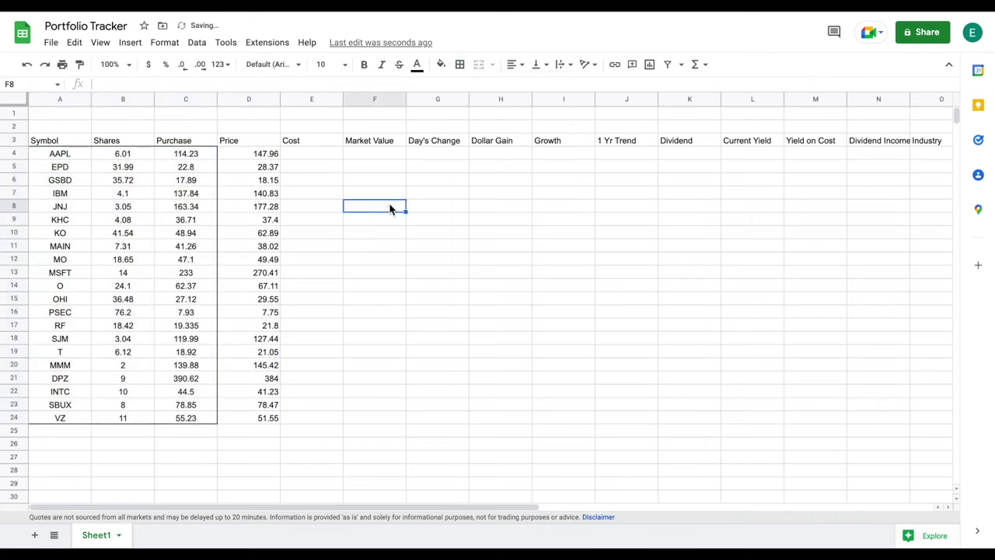
Step: Calculate Cost with =B4*C4 in E4 and accept the suggested autofill for the rows down to E24
{"action": "left_click", "coordinate": [324, 156]}
{"action": "type", "text": "="}
{"action": "left_click", "coordinate": [140, 155]}
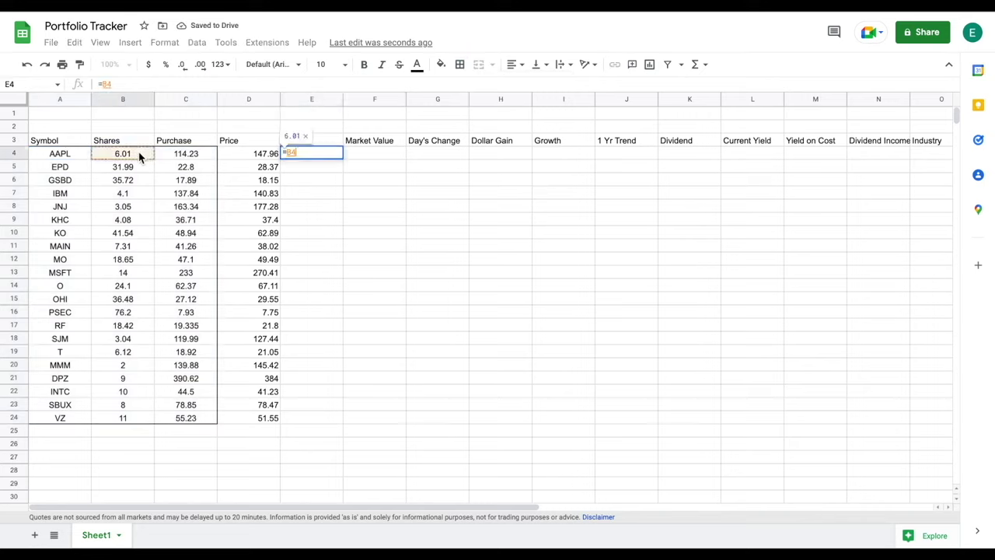
{"action": "type", "text": "*"}
{"action": "left_click", "coordinate": [198, 158]}
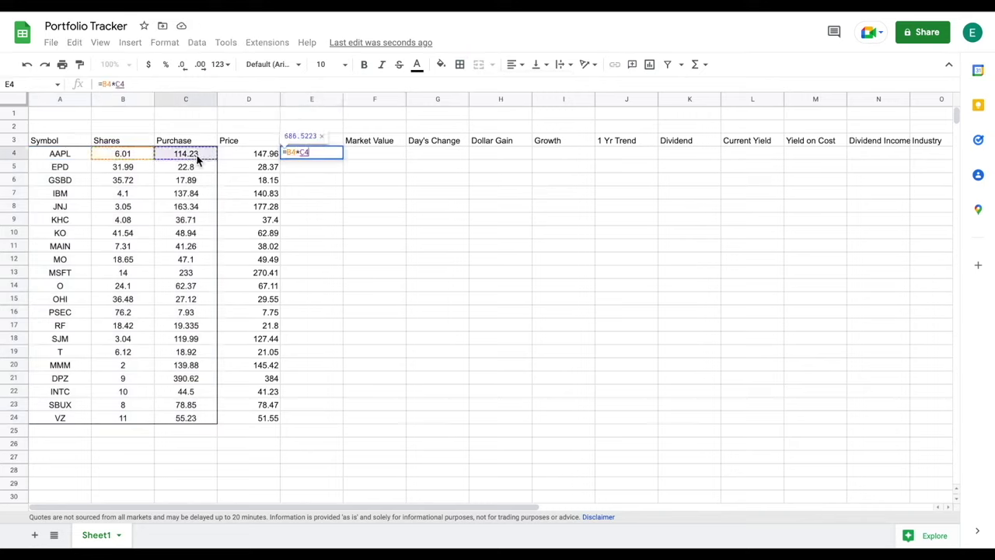
{"action": "key", "text": "Return"}
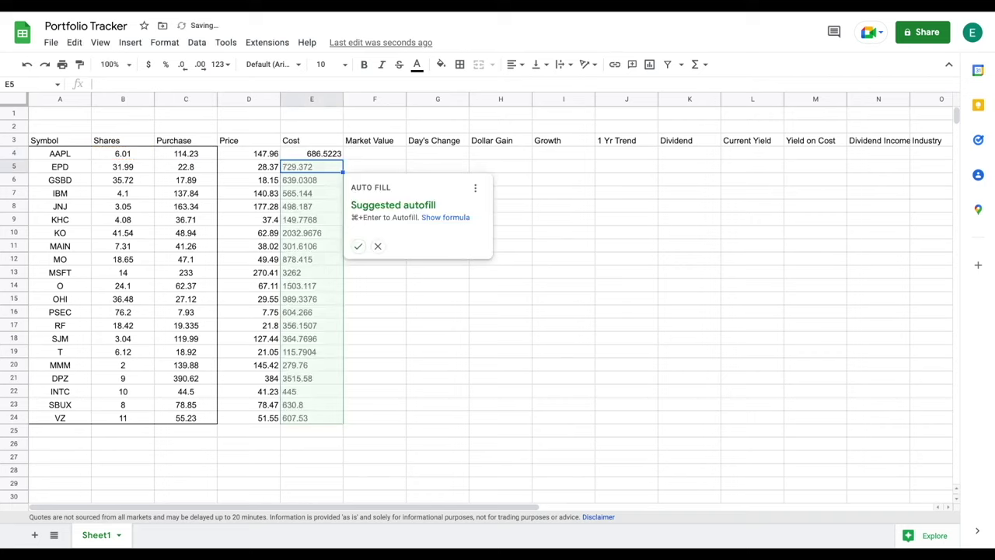
{"action": "left_click", "coordinate": [358, 246]}
Step: Calculate Market Value with =B4*D4 in F4 and accept the suggested autofill for the rows down to F24
{"action": "left_click", "coordinate": [378, 157]}
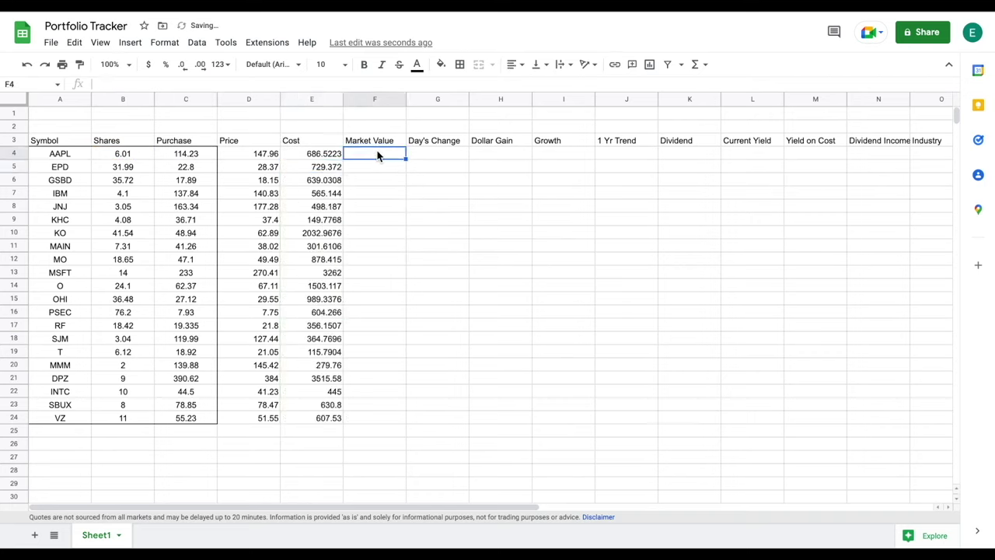
{"action": "type", "text": "="}
{"action": "left_click", "coordinate": [137, 157]}
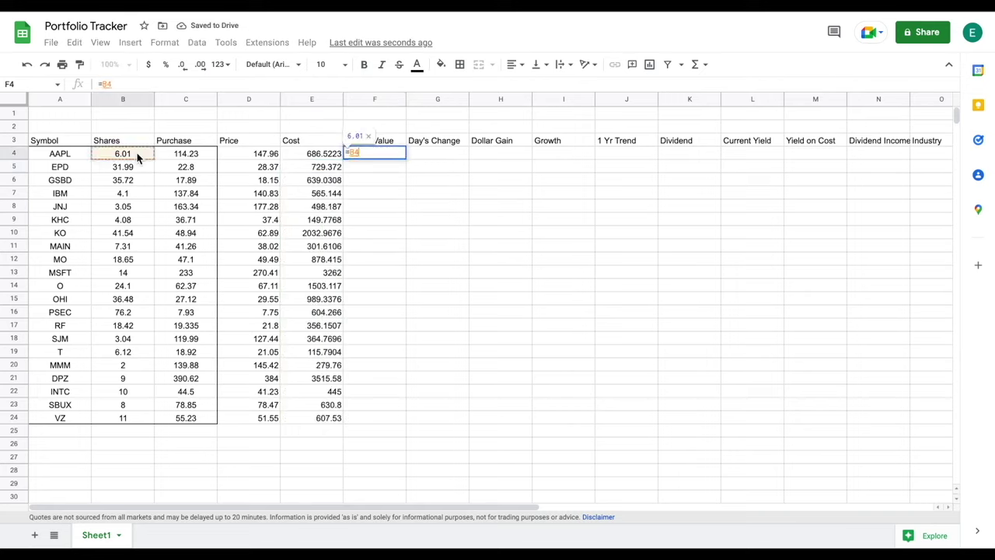
{"action": "type", "text": "*"}
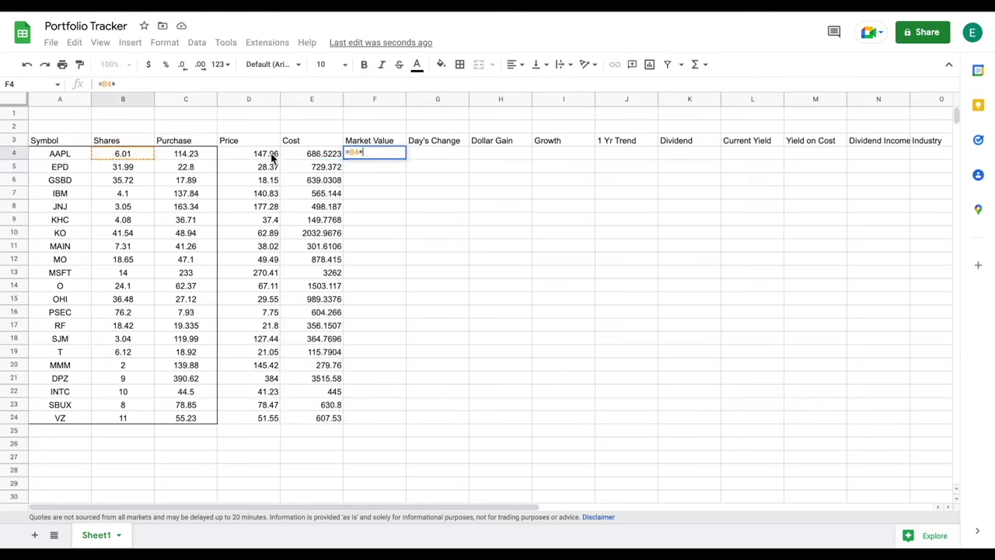
{"action": "left_click", "coordinate": [270, 154]}
{"action": "key", "text": "Return"}
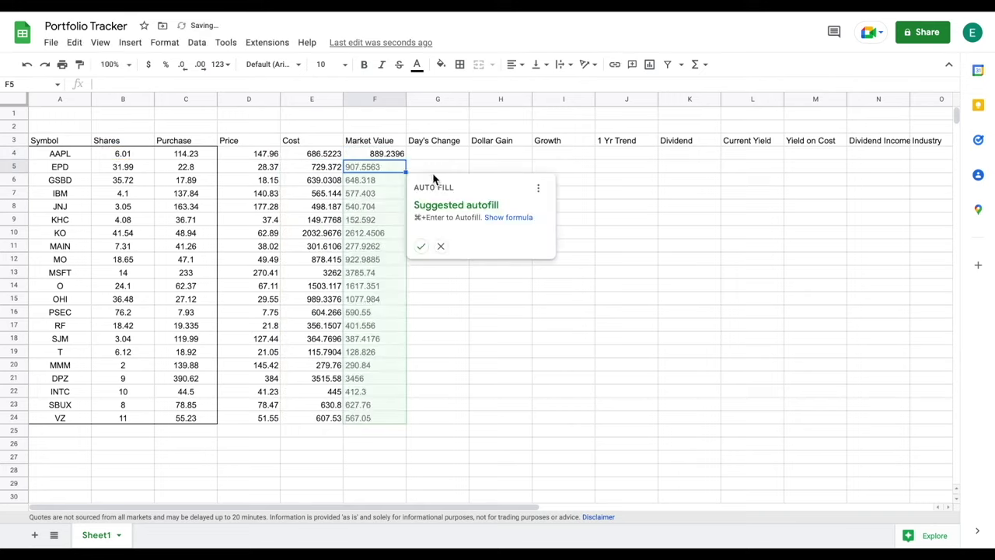
{"action": "left_click", "coordinate": [420, 247]}
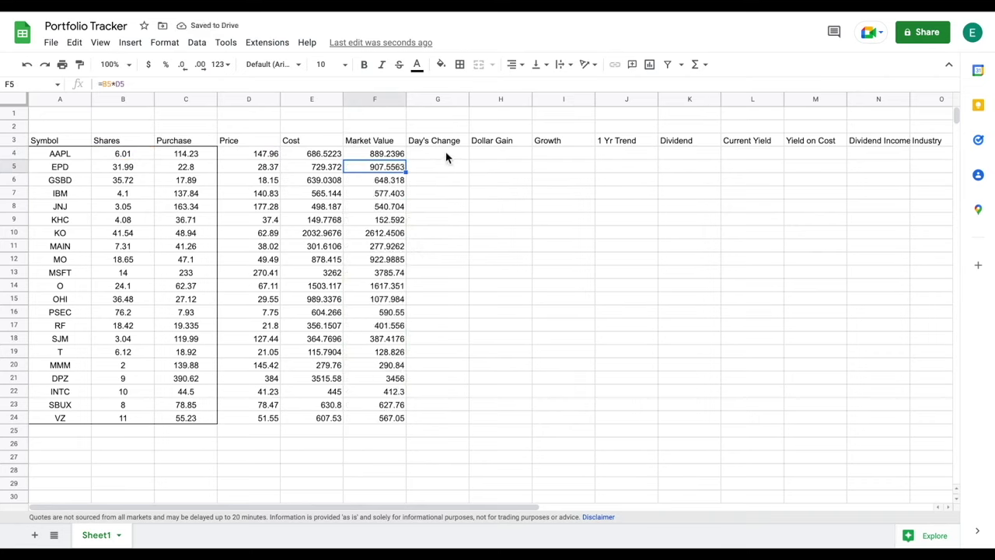
Step: Enter =GOOGLEFINANCE(A4,"changepct")/100 in Day's Change cell G4
{"action": "left_click", "coordinate": [447, 155]}
{"action": "type", "text": "=GO"}
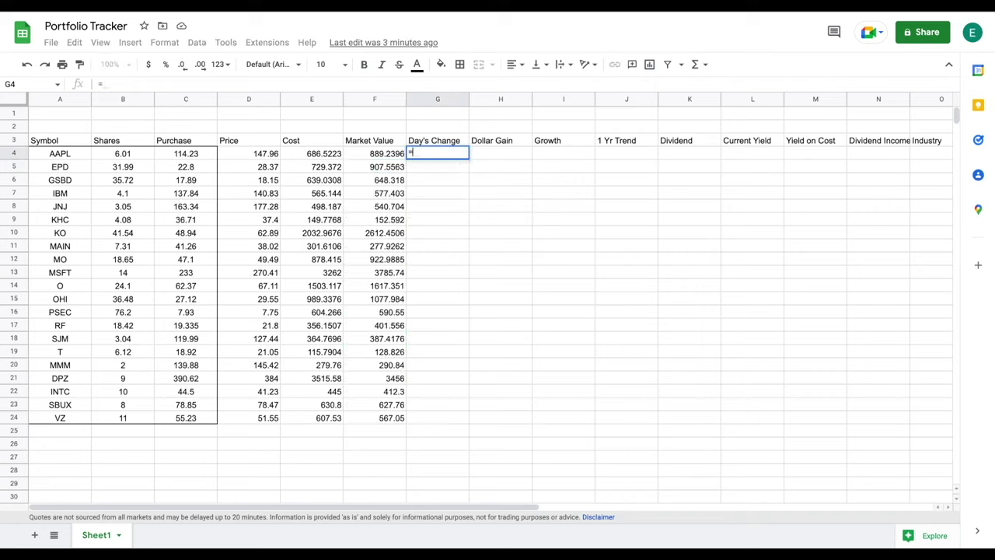
{"action": "key", "text": "Tab"}
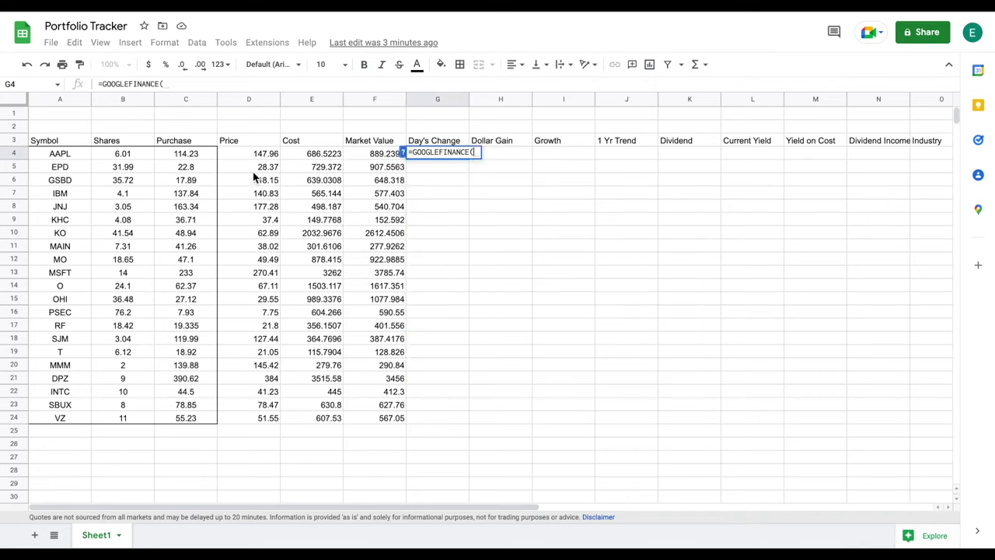
{"action": "left_click", "coordinate": [79, 153]}
{"action": "type", "text": ","}
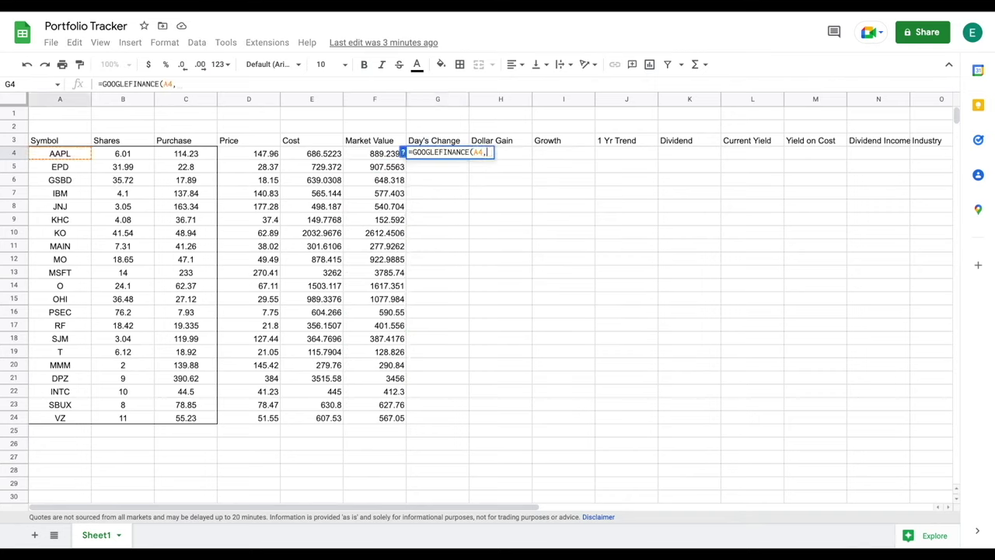
{"action": "type", "text": "\""}
{"action": "type", "text": "char"}
{"action": "type", "text": "ge"}
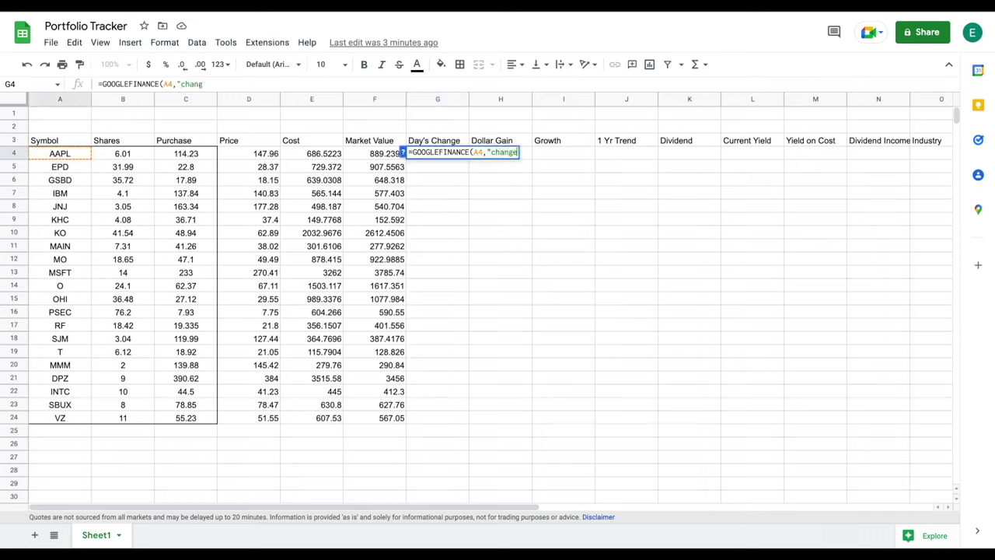
{"action": "type", "text": "pct\")"}
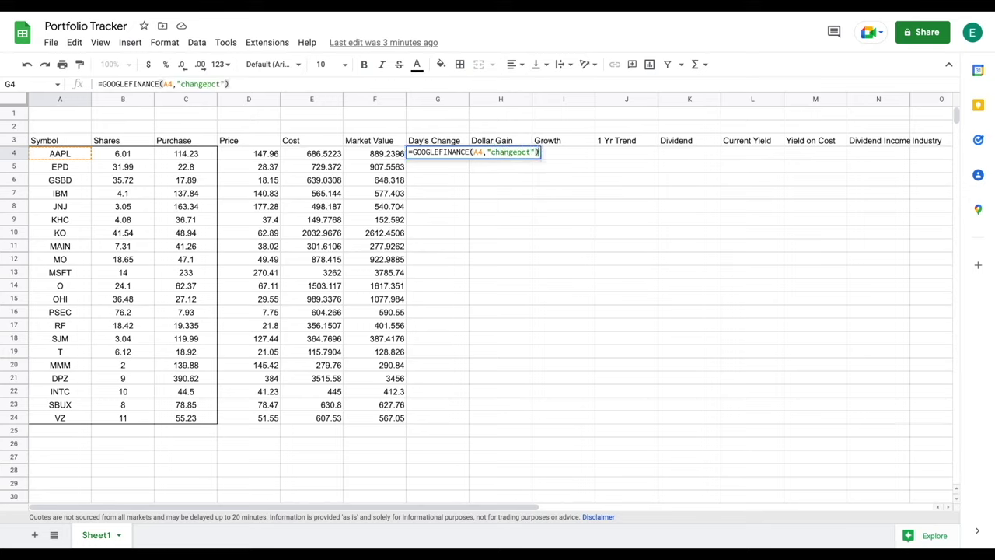
{"action": "type", "text": "/100"}
{"action": "key", "text": "Return"}
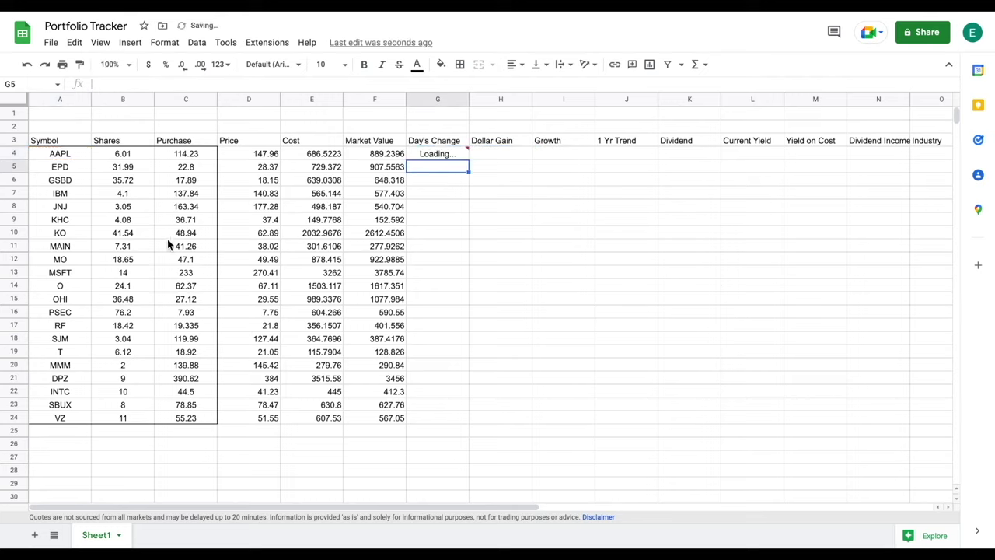
Step: Fill the Day's Change formula from G4 down to G24 and format the range as percentages
{"action": "left_click", "coordinate": [454, 152]}
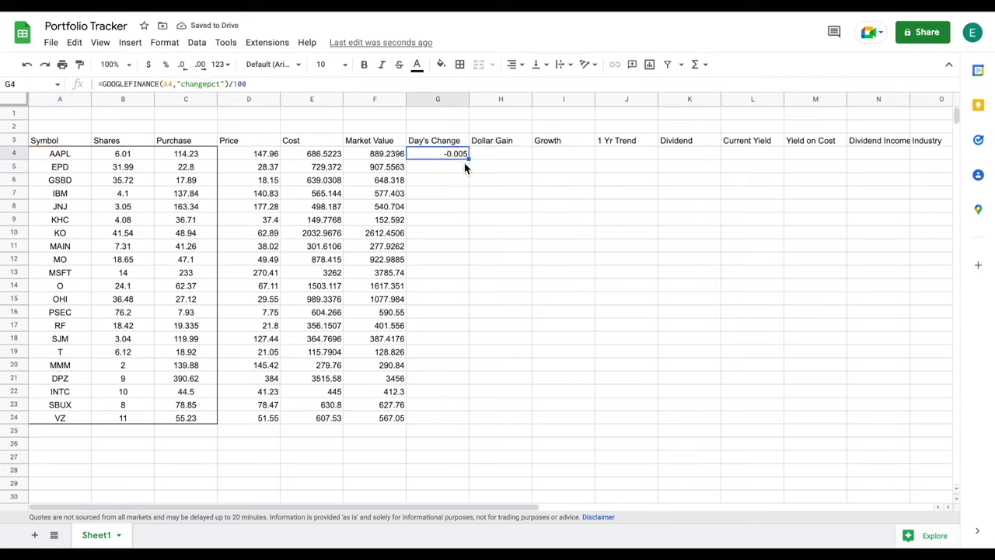
{"action": "left_click_drag", "start_coordinate": [468, 155], "coordinate": [419, 420]}
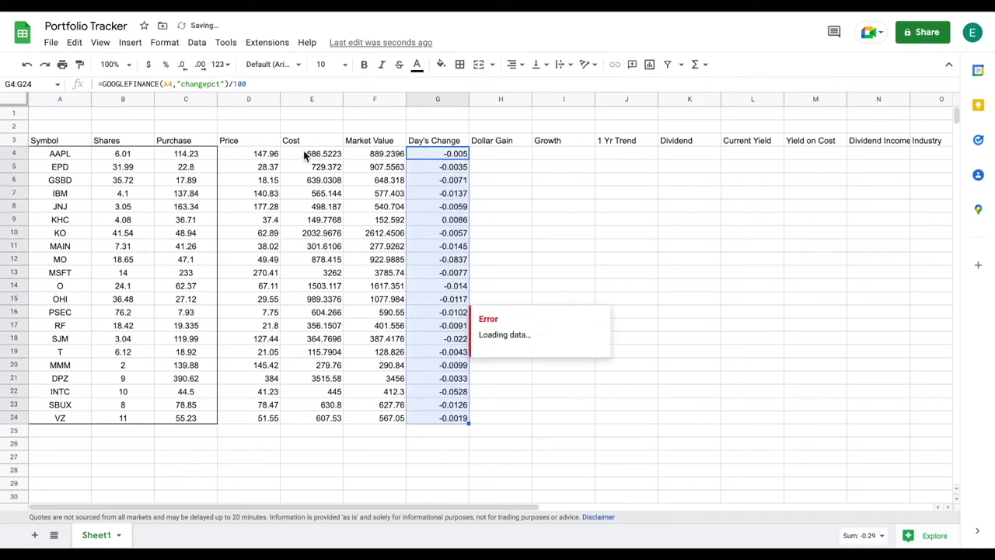
{"action": "left_click", "coordinate": [167, 65]}
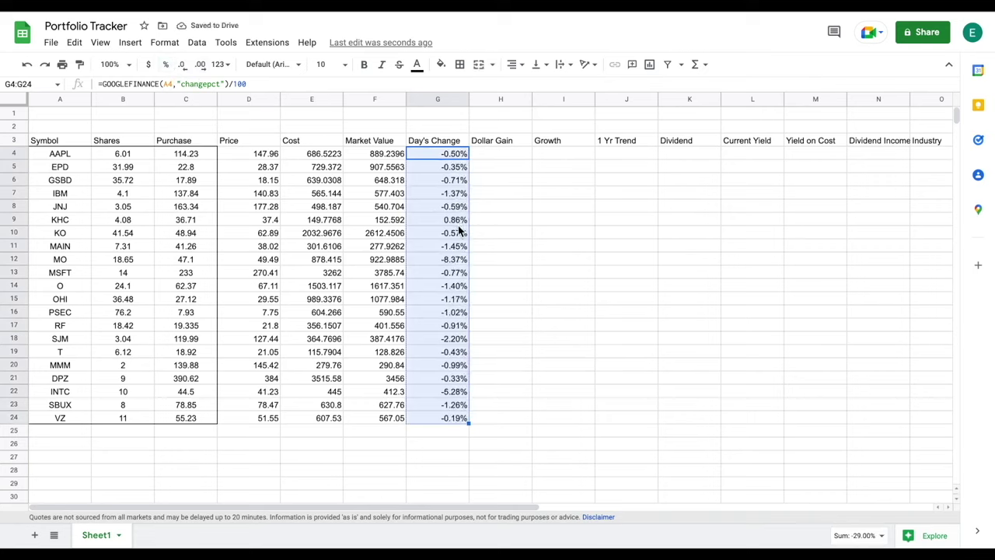
Step: Calculate Dollar Gain with =F4-E4 in H4 and accept the suggested autofill for the rows down to H24
{"action": "left_click", "coordinate": [510, 155]}
{"action": "type", "text": "="}
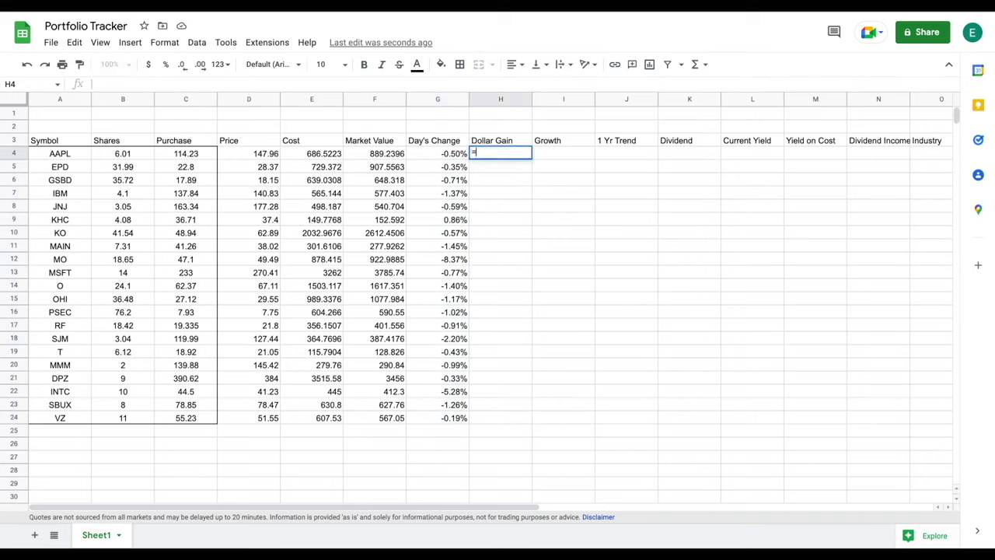
{"action": "left_click", "coordinate": [392, 155]}
{"action": "type", "text": "-"}
{"action": "left_click", "coordinate": [335, 156]}
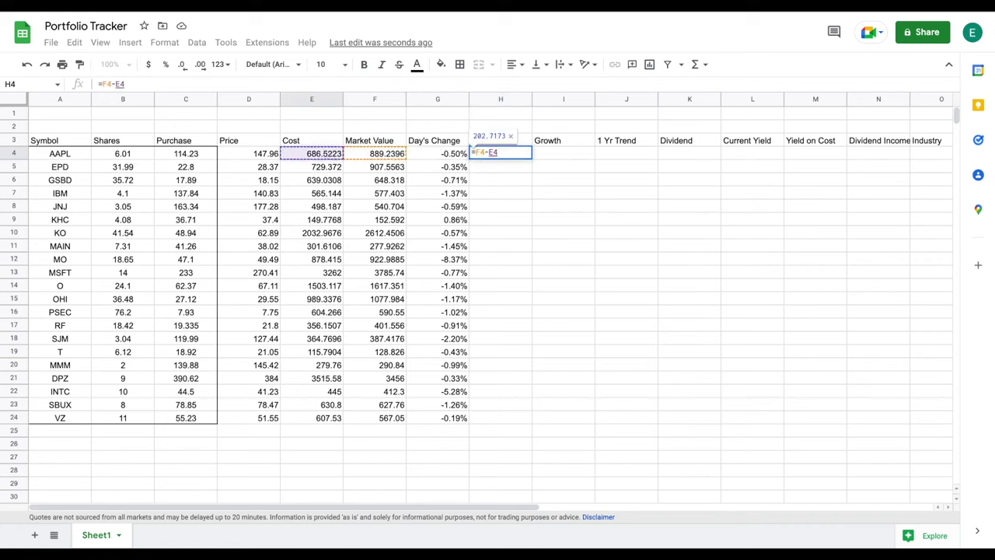
{"action": "key", "text": "Return"}
{"action": "left_click", "coordinate": [551, 249]}
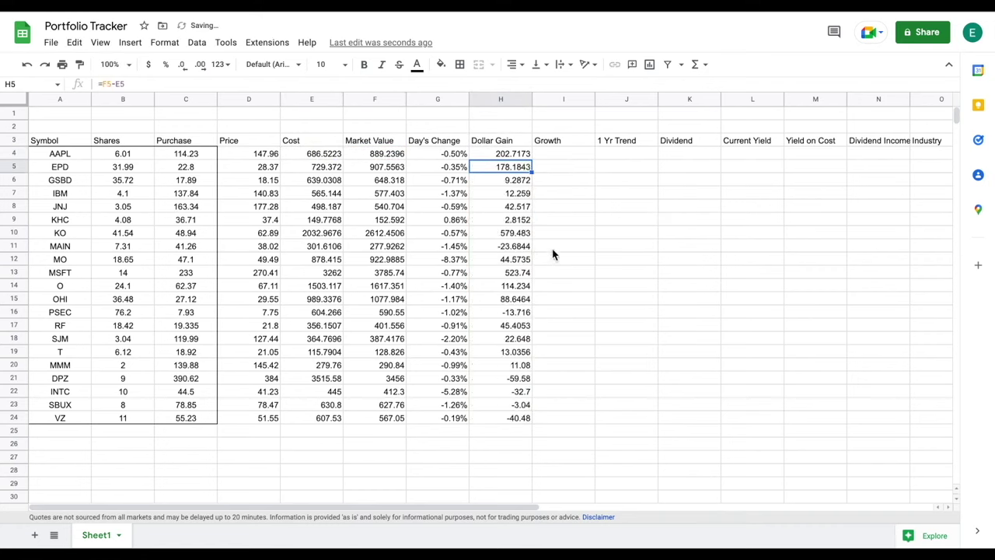
Step: Calculate Growth with =(F4-E4)/E4 in cell I4
{"action": "left_click", "coordinate": [565, 156]}
{"action": "type", "text": "="}
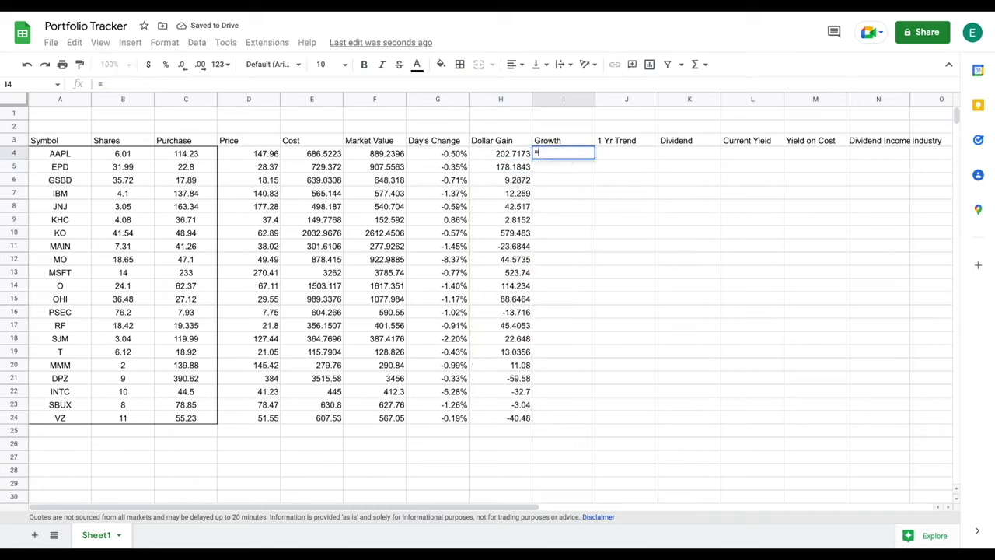
{"action": "type", "text": "("}
{"action": "left_click", "coordinate": [392, 154]}
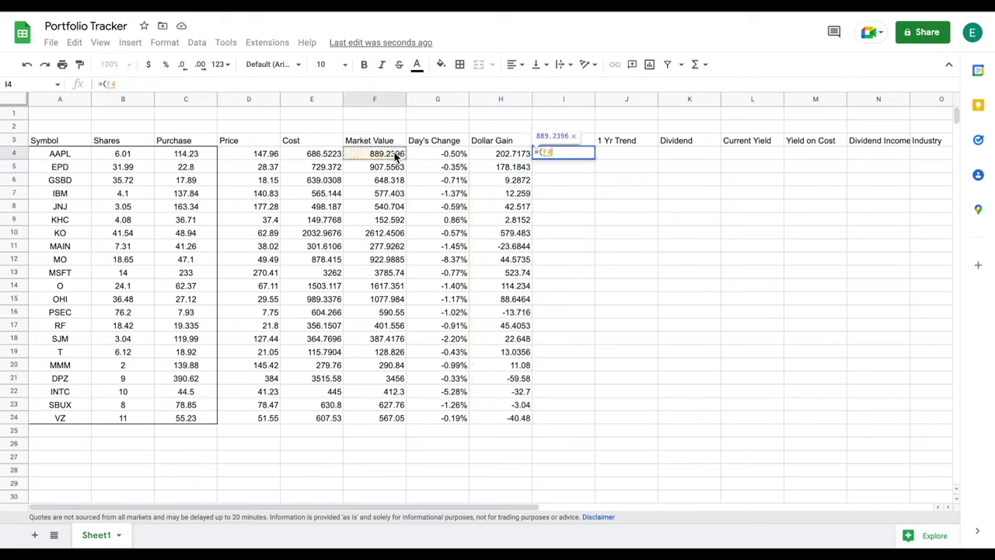
{"action": "type", "text": "-"}
{"action": "left_click", "coordinate": [335, 155]}
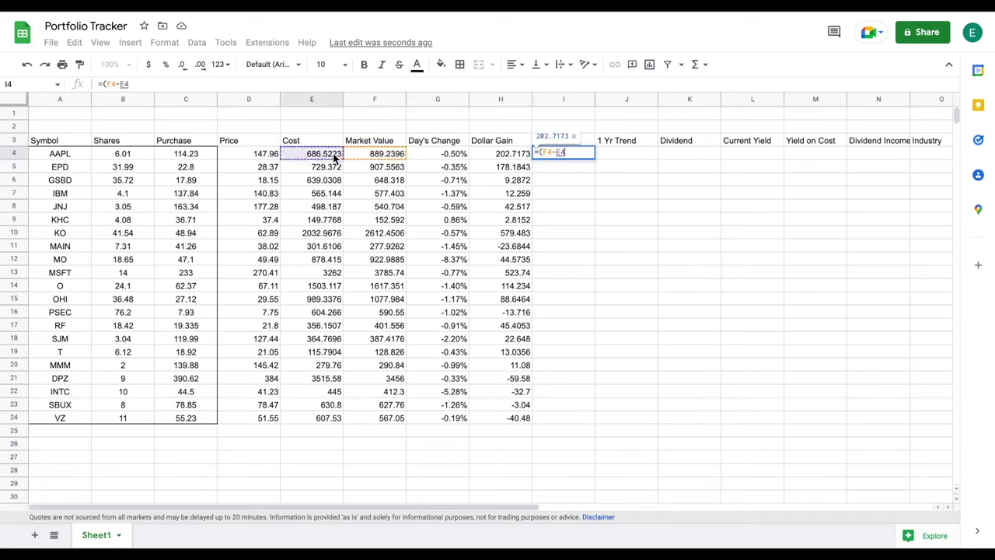
{"action": "type", "text": ")"}
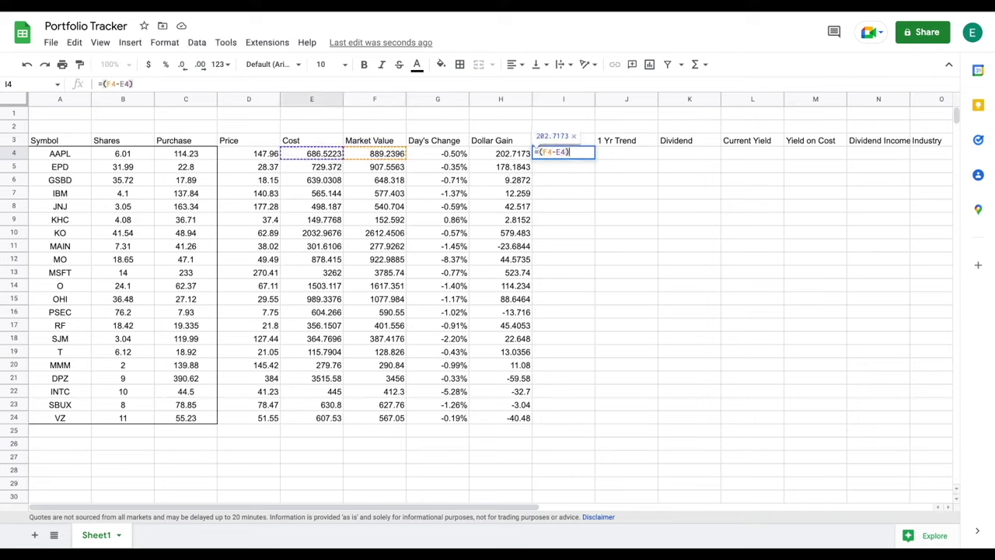
{"action": "type", "text": "/"}
{"action": "left_click", "coordinate": [330, 155]}
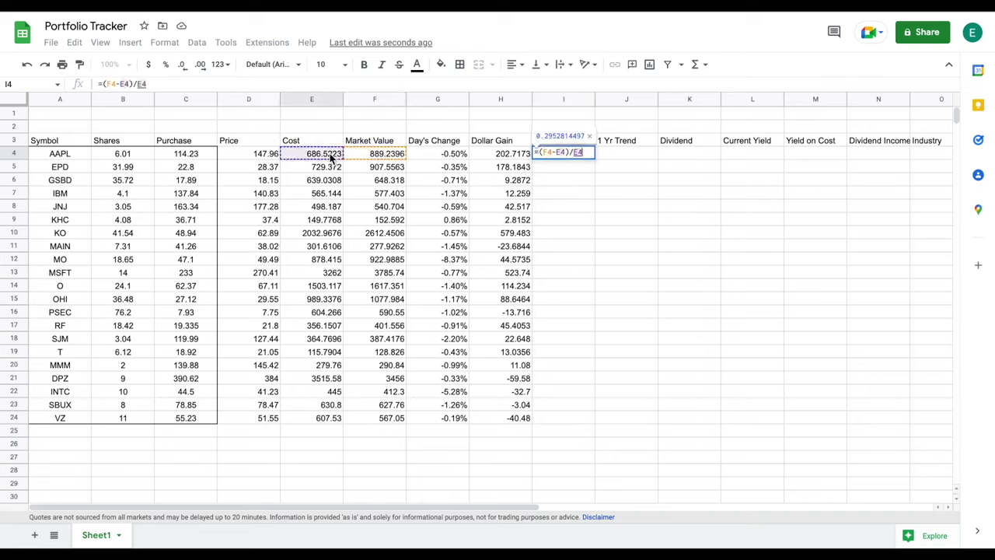
{"action": "key", "text": "Return"}
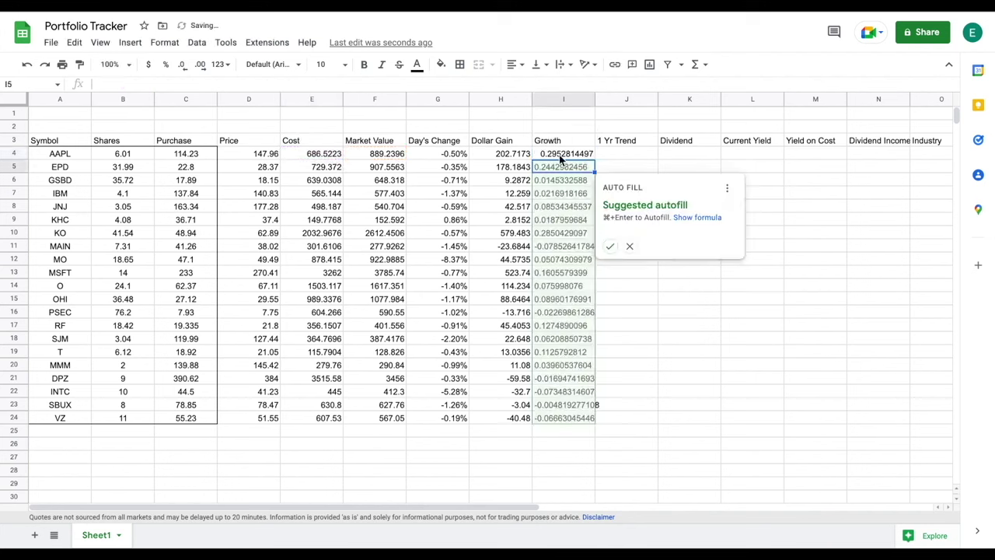
Step: Accept the suggested autofill for the Growth column and format I4:I24 as percentages
{"action": "left_click", "coordinate": [610, 246]}
{"action": "left_click_drag", "start_coordinate": [579, 158], "coordinate": [558, 418]}
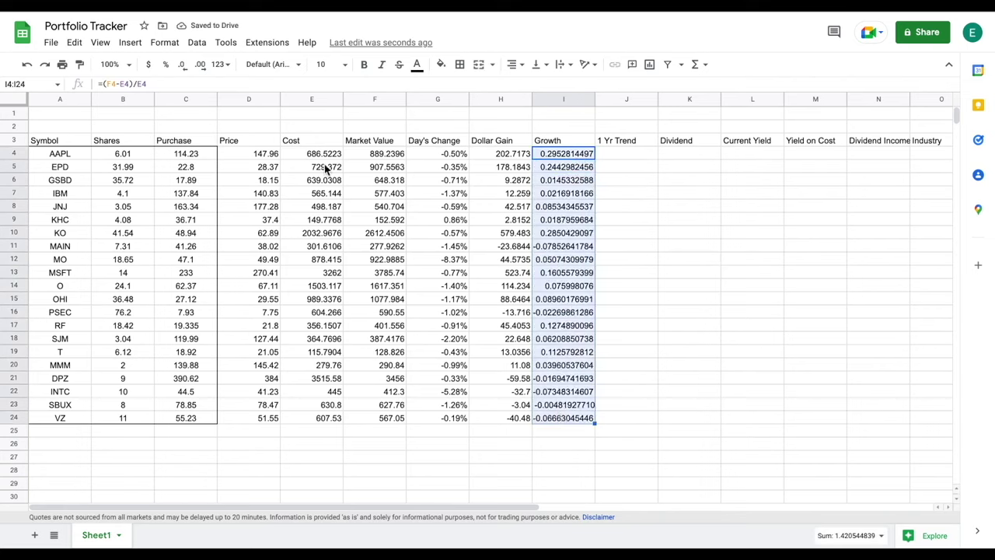
{"action": "left_click", "coordinate": [165, 66]}
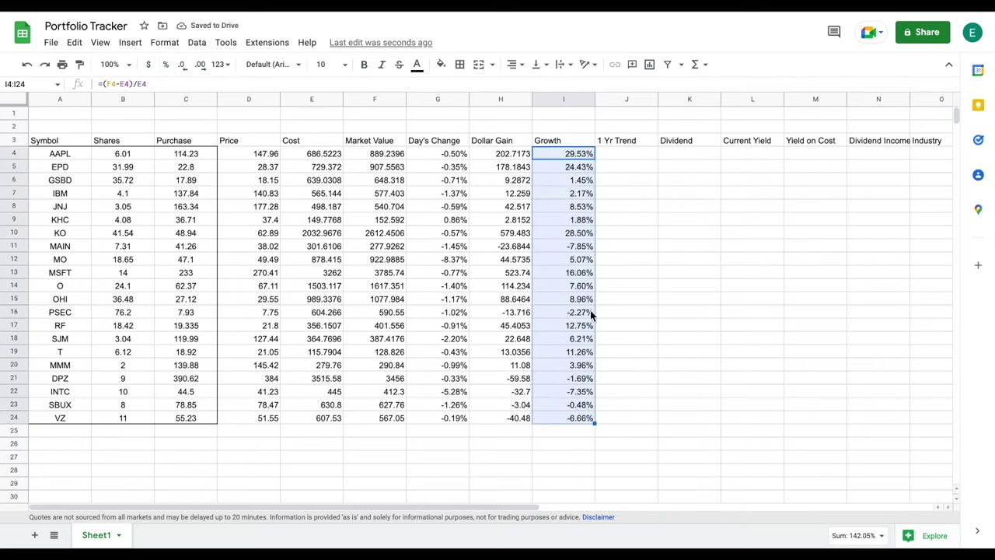
Step: Create a one-year price sparkline in 1 Yr Trend cell J4 with =sparkline(GOOGLEFINANCE(A4,"Price",today()-364,today()))
{"action": "left_click", "coordinate": [624, 151]}
{"action": "type", "text": "="}
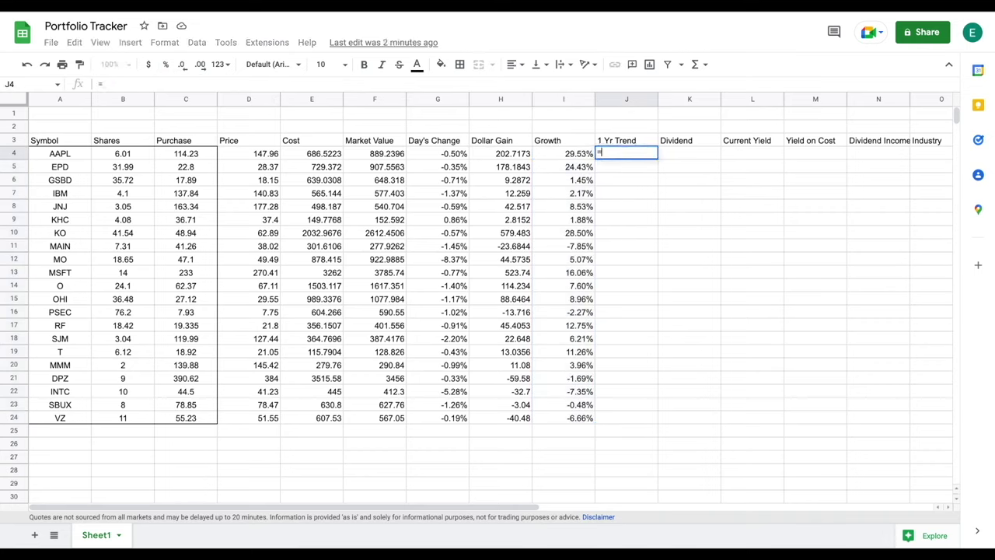
{"action": "type", "text": "spark"}
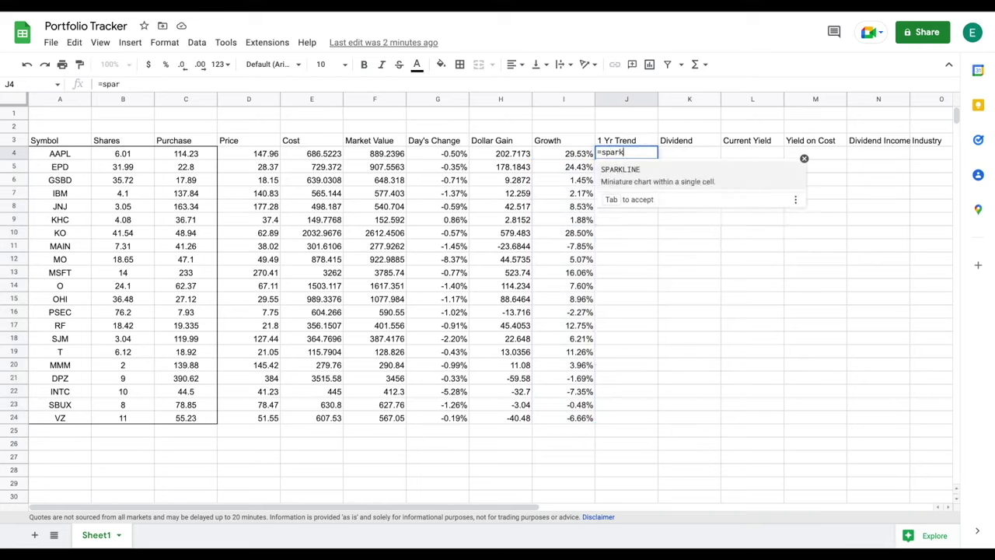
{"action": "type", "text": "line(goog"}
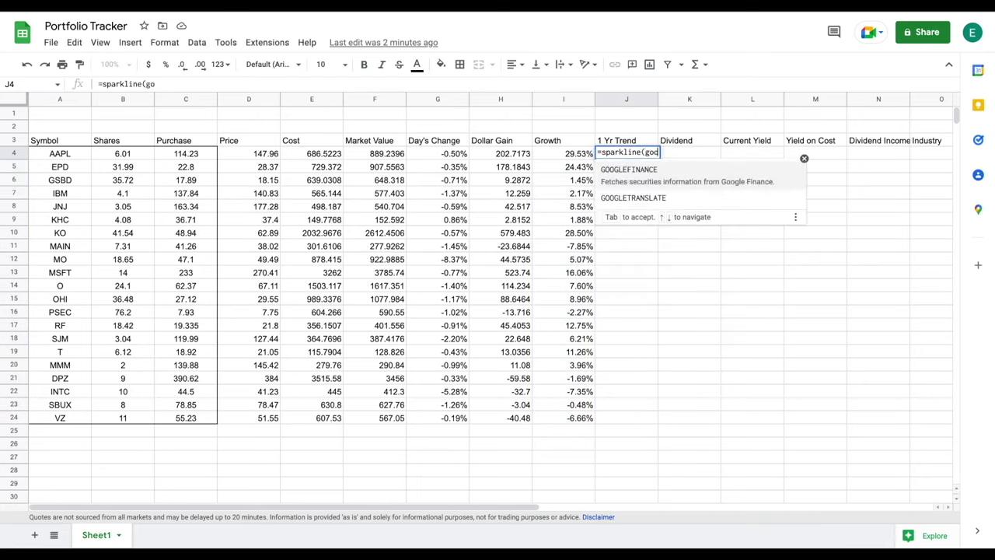
{"action": "left_click", "coordinate": [688, 180]}
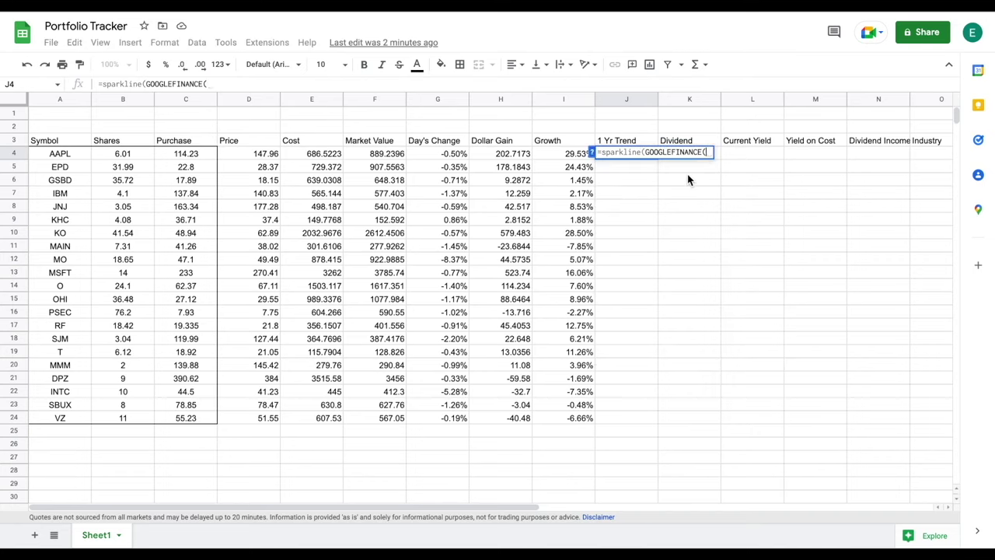
{"action": "left_click", "coordinate": [71, 155]}
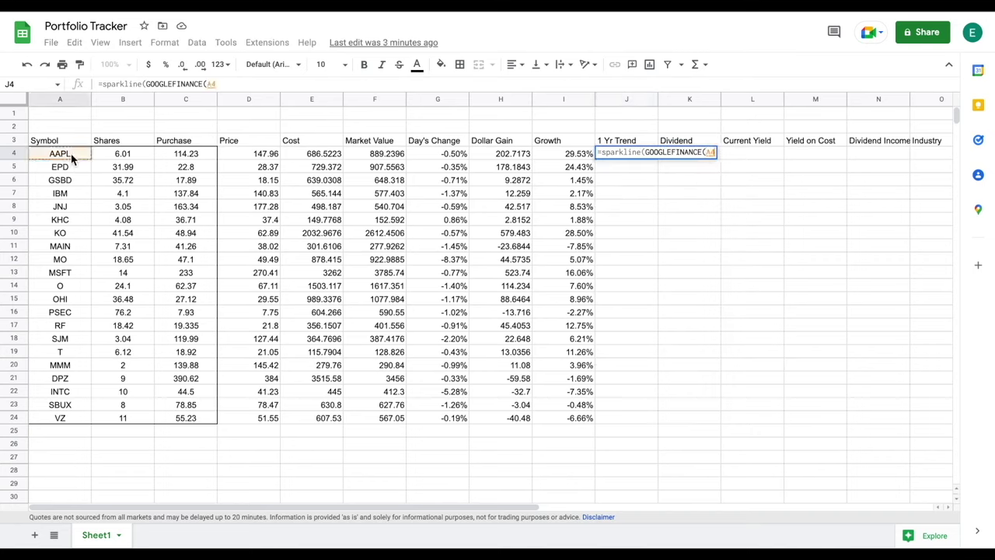
{"action": "type", "text": ",\"Price\""}
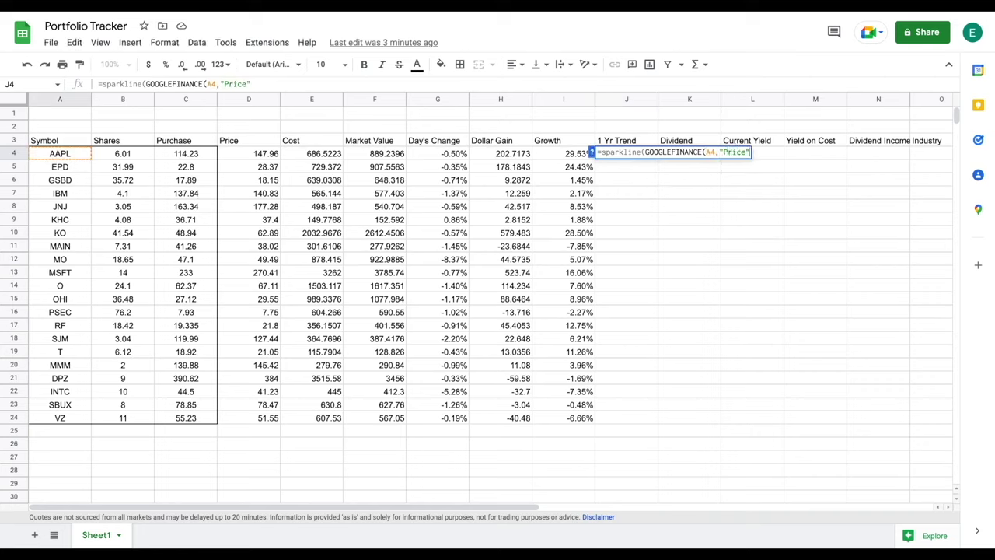
{"action": "type", "text": ","}
{"action": "type", "text": "toda"}
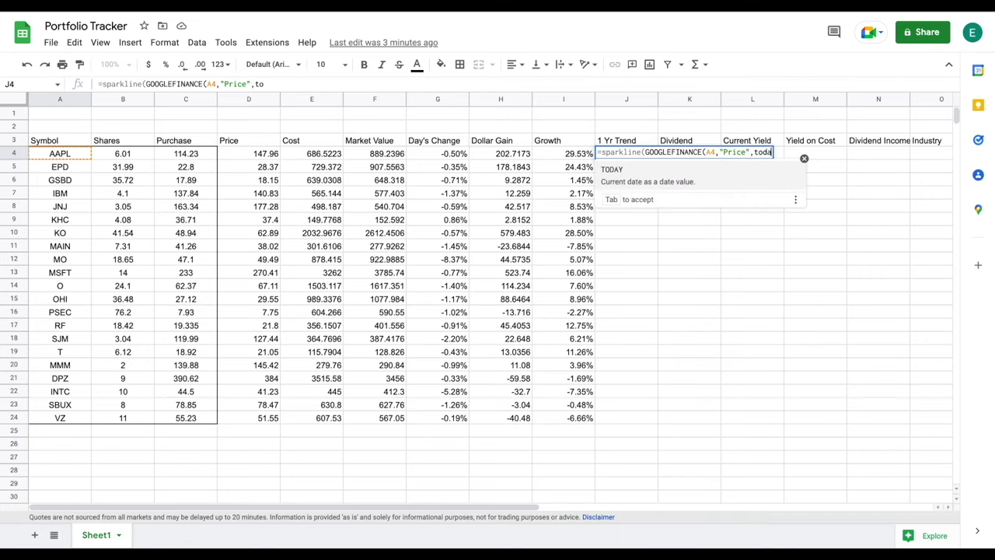
{"action": "type", "text": "y()"}
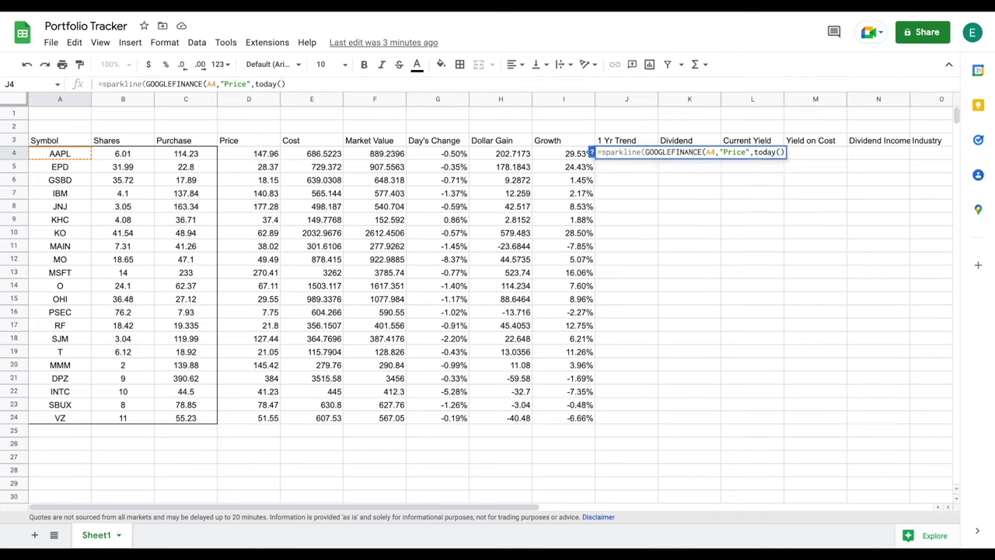
{"action": "type", "text": "-"}
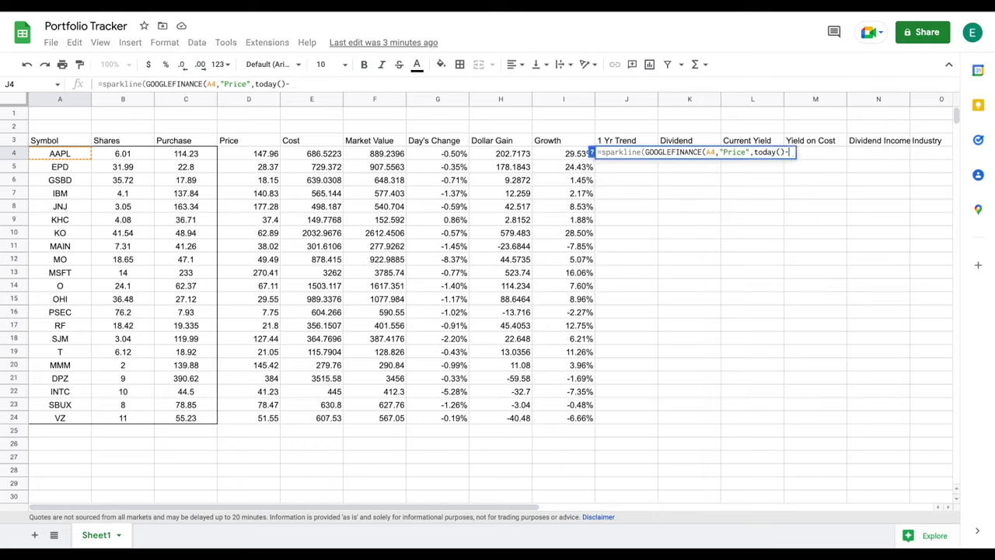
{"action": "type", "text": "364"}
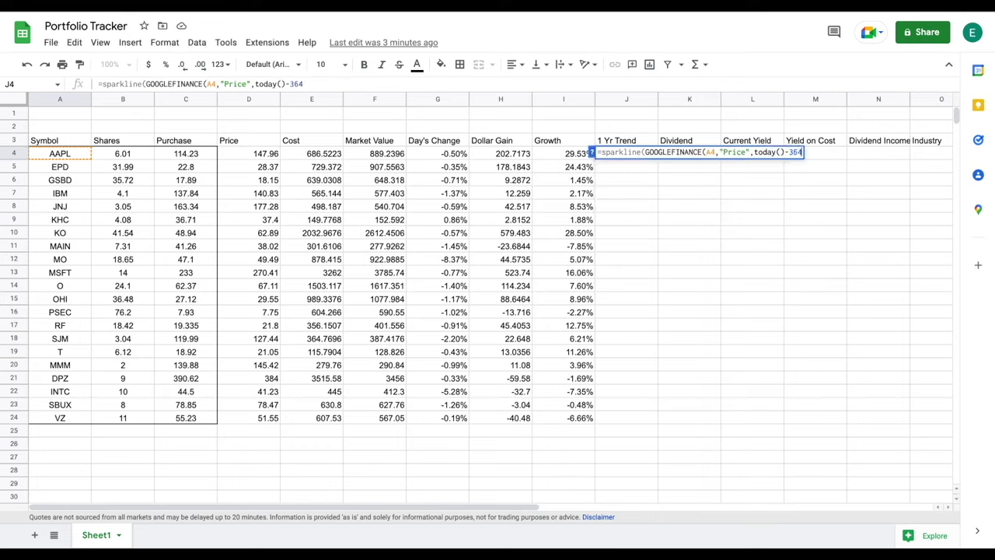
{"action": "type", "text": ",today"}
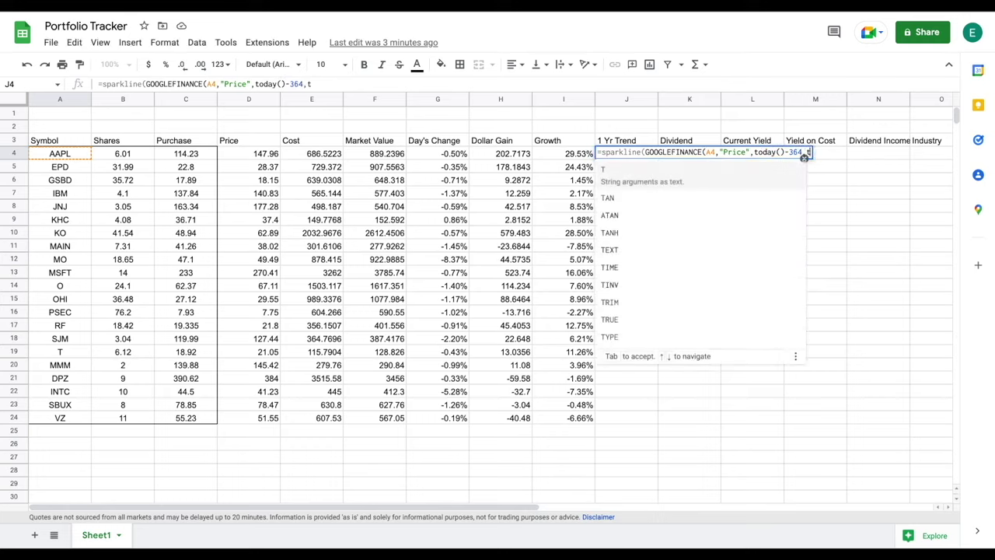
{"action": "type", "text": "()"}
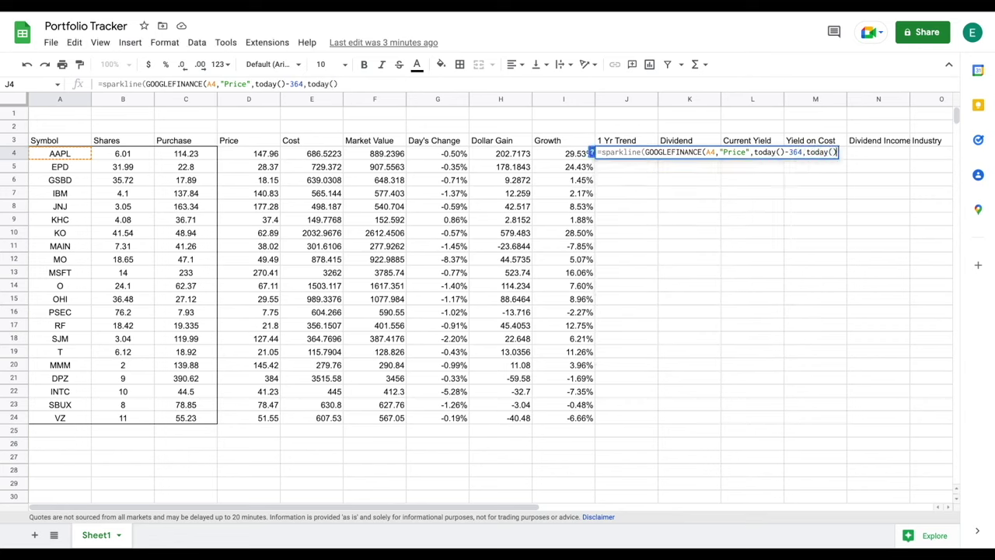
{"action": "type", "text": ")"}
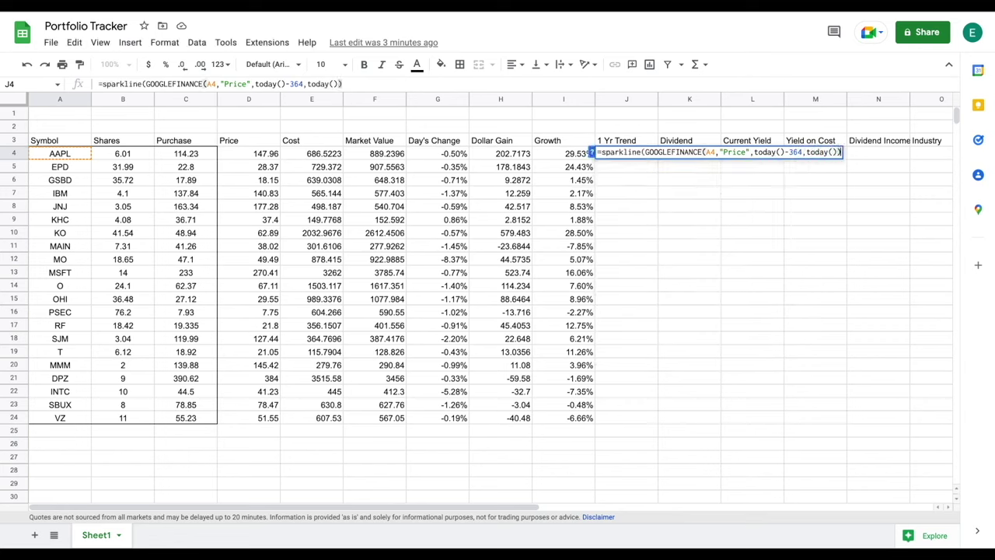
{"action": "key", "text": "Return"}
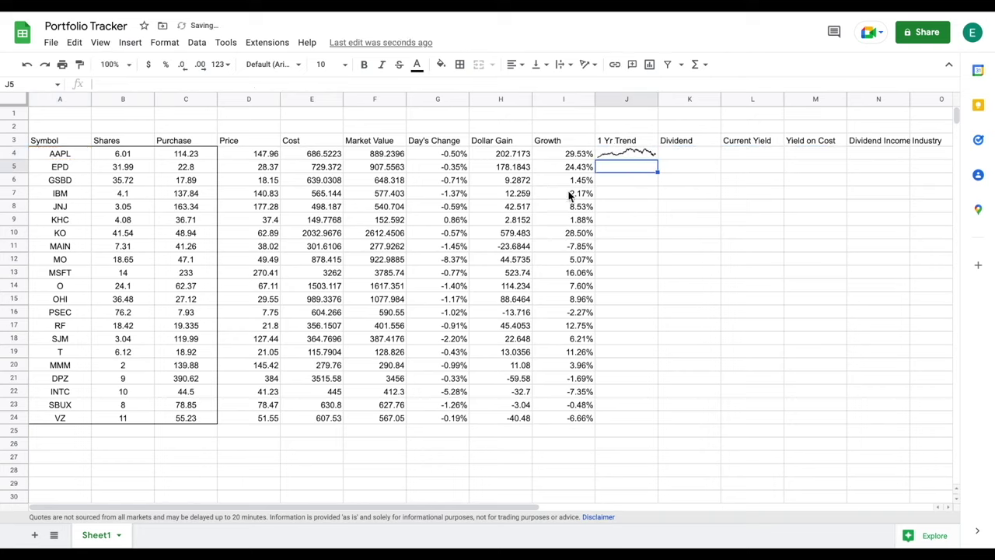
{"action": "left_click", "coordinate": [635, 161]}
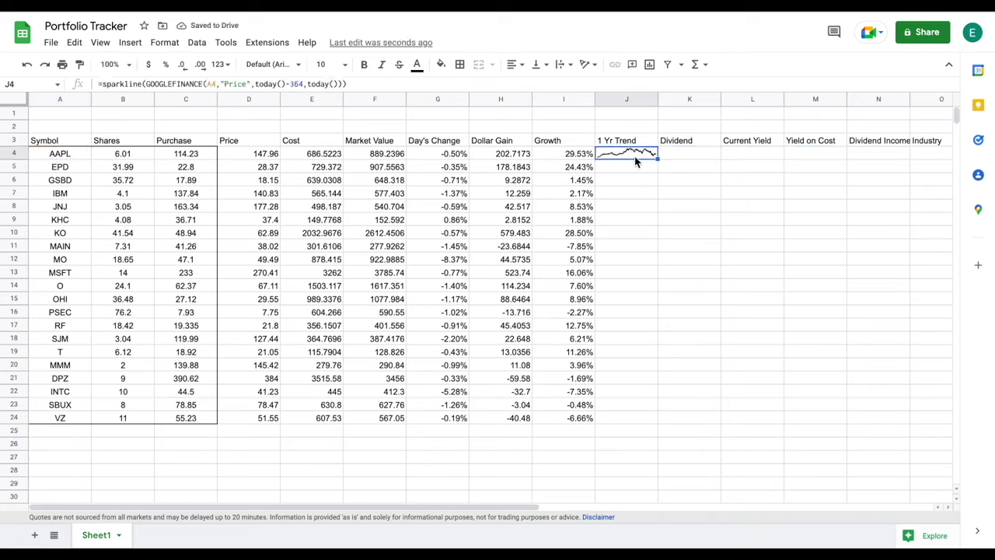
Step: Try merging cells J4:K8 to enlarge the one-year trend sparkline, and unmerge them again
{"action": "left_click_drag", "start_coordinate": [635, 160], "coordinate": [692, 210]}
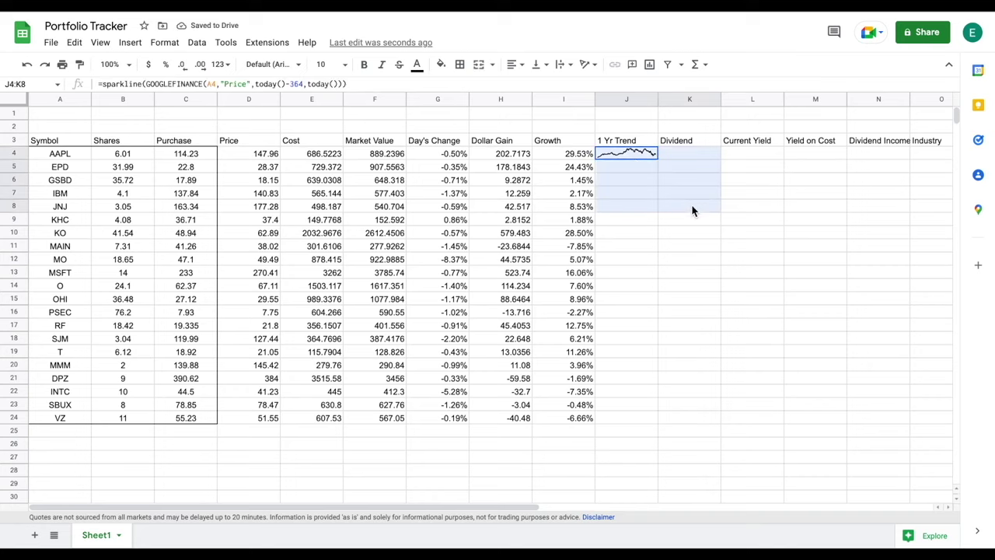
{"action": "left_click", "coordinate": [478, 67]}
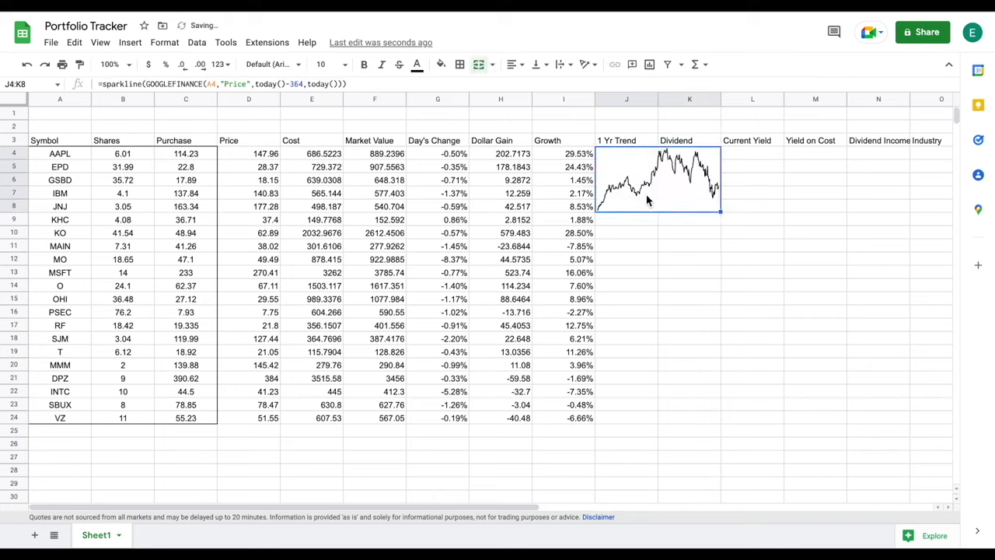
{"action": "left_click", "coordinate": [480, 67]}
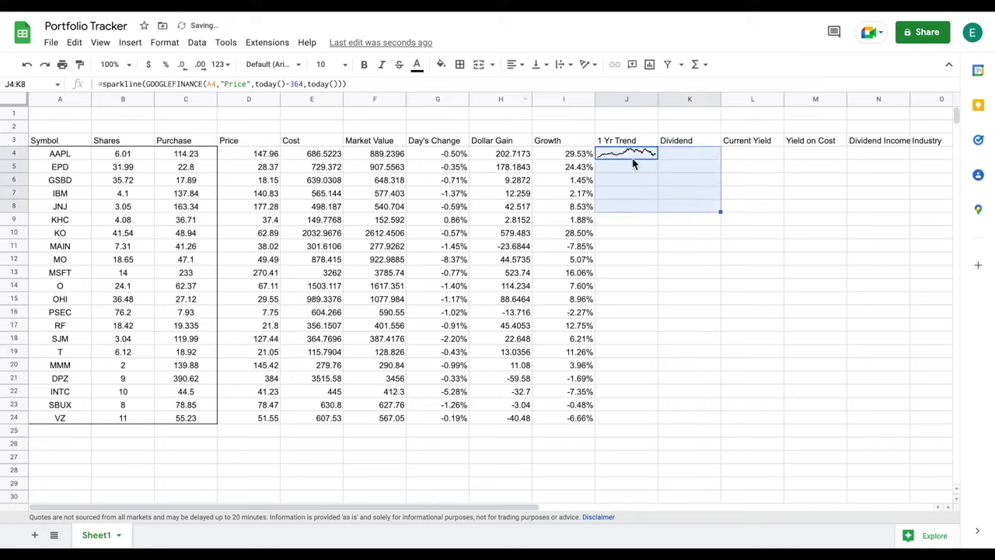
Step: Fill the 1 Yr Trend sparkline formula from J4 down to J24
{"action": "left_click", "coordinate": [653, 158]}
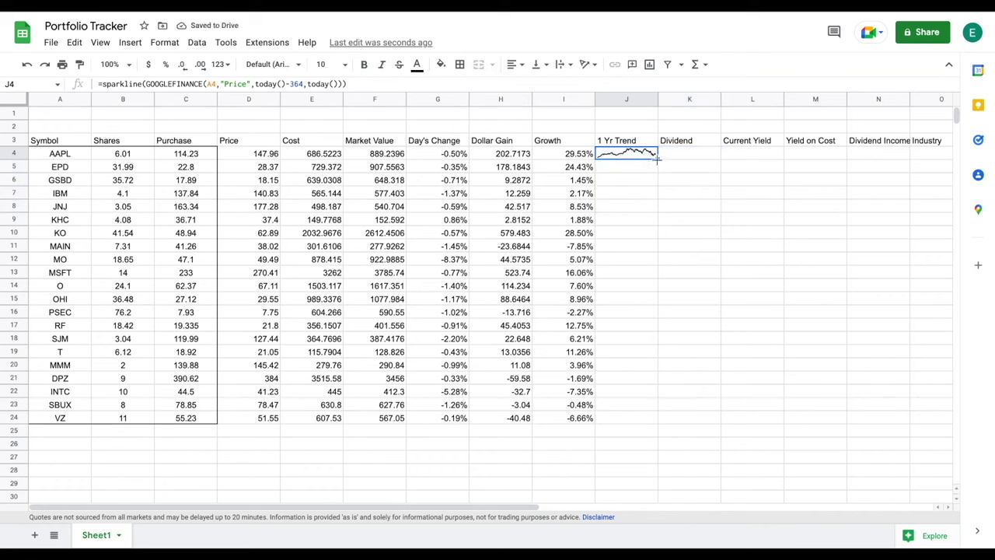
{"action": "double_click", "coordinate": [657, 158]}
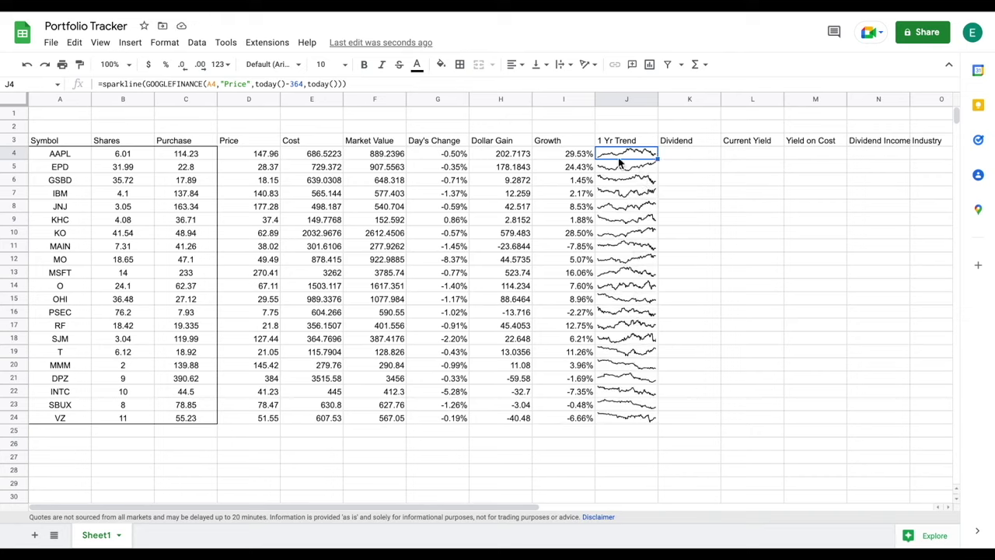
Step: Switch to Finviz, search for ticker aapl and locate the Dividend value in its statistics table
{"action": "left_click", "coordinate": [687, 156]}
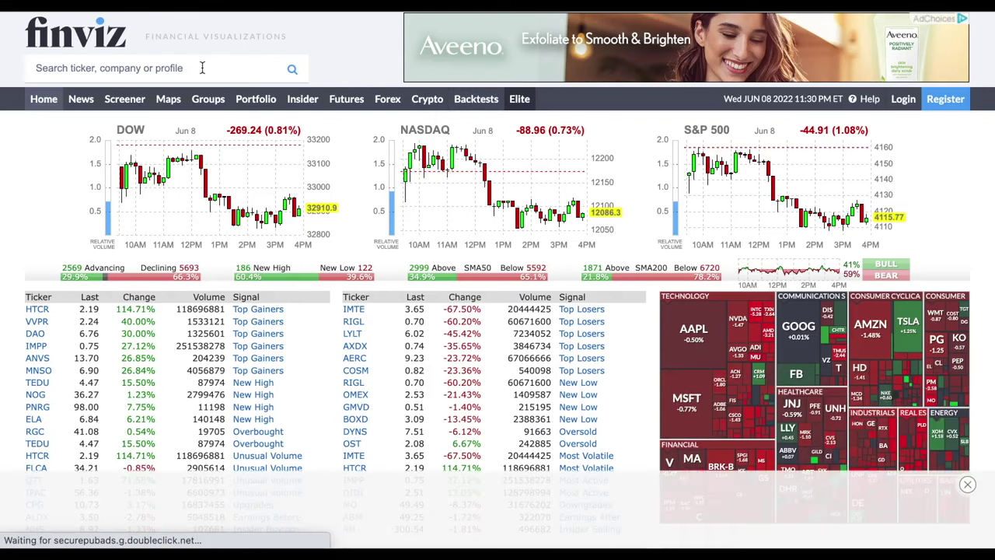
{"action": "left_click", "coordinate": [202, 67]}
{"action": "type", "text": "aapl"}
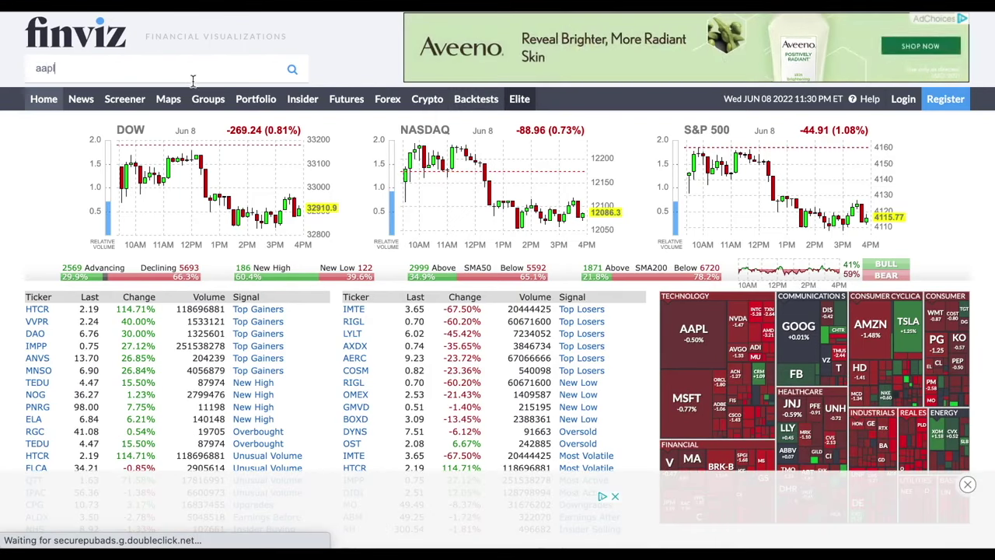
{"action": "left_click", "coordinate": [291, 72]}
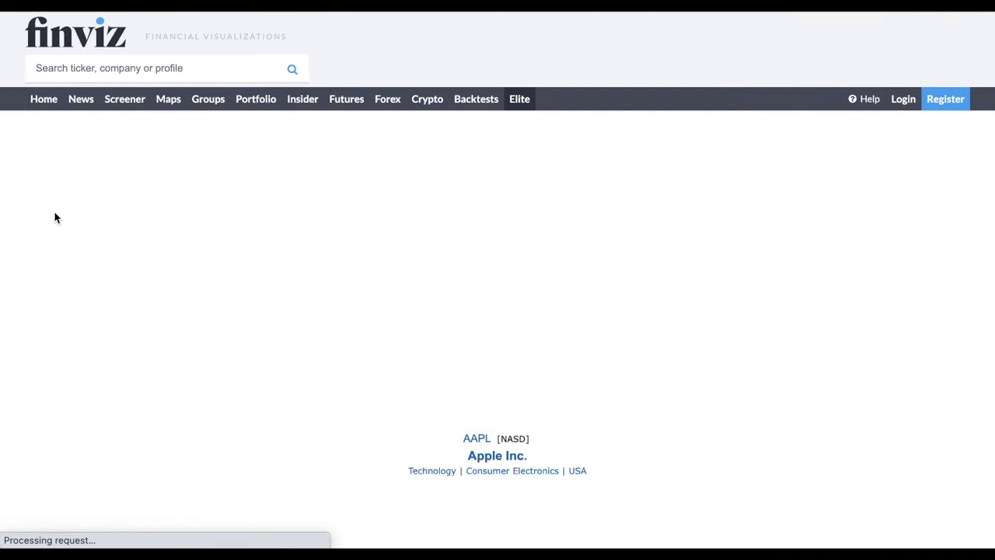
{"action": "scroll", "coordinate": [78, 335], "scroll_direction": "down", "scroll_amount": 5}
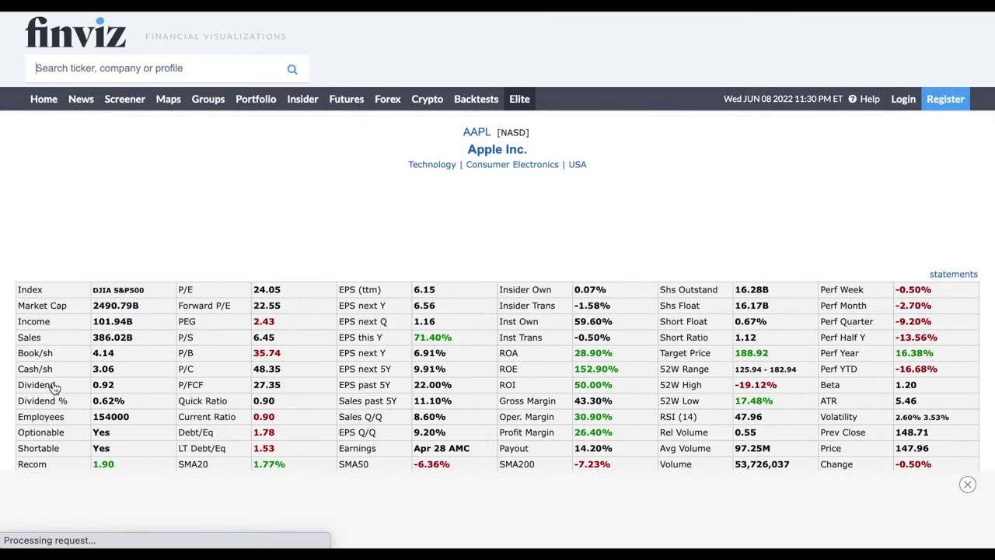
{"action": "double_click", "coordinate": [103, 385]}
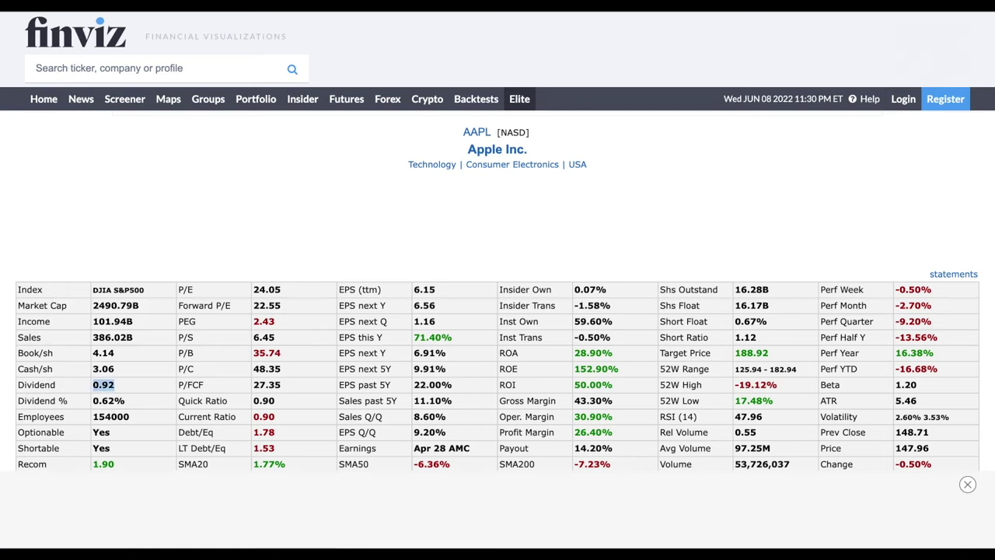
{"action": "key", "text": "alt+Tab"}
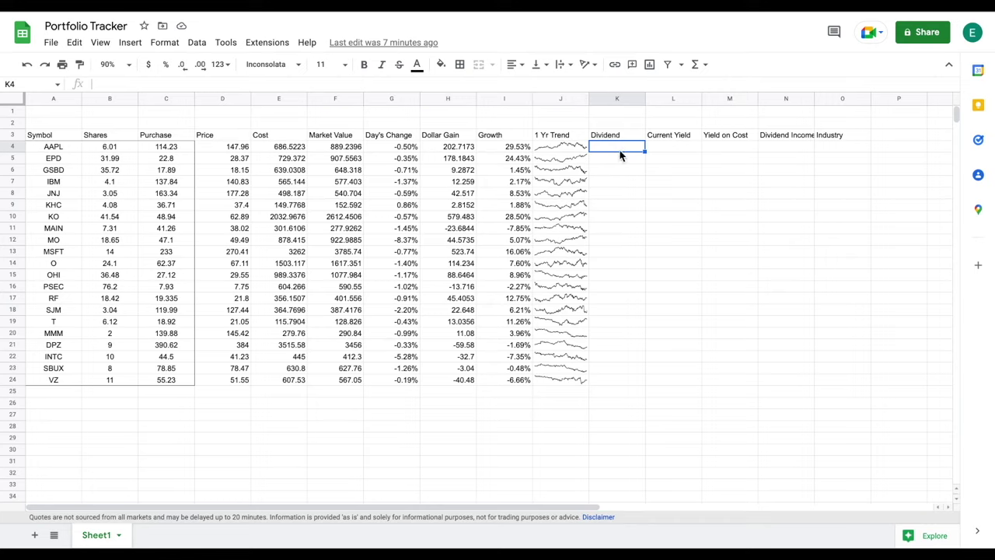
{"action": "type", "text": "=if(A4=\"\",\"\",substitute(SUBSTITUTE(index(importhtml(\"http://finviz.com/quote.ashx?t=\"&A4,\"table\",9),7,2),\"*\",\"\"),\"-\",\"0.00\"))"}
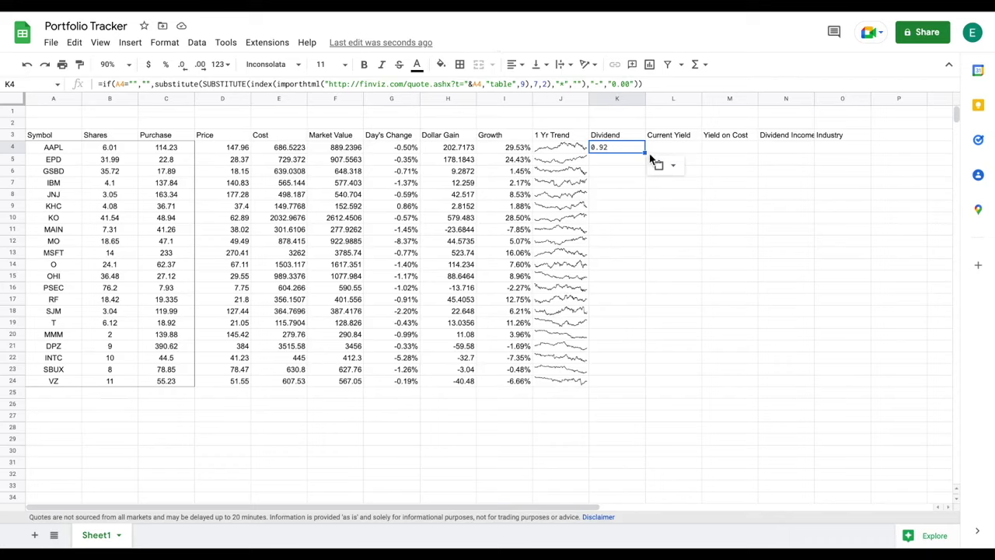
{"action": "left_click", "coordinate": [614, 385], "text": "shift"}
{"action": "key", "text": "ctrl+d"}
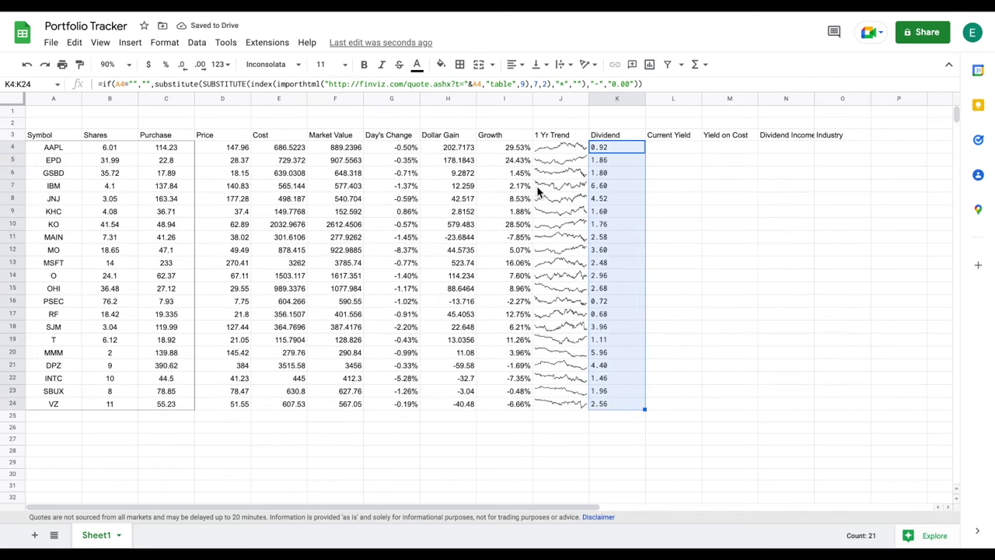
Step: Calculate Current Yield with =K4/D4 in L4 and accept the suggested autofill for the rows down to L24
{"action": "left_click", "coordinate": [674, 148]}
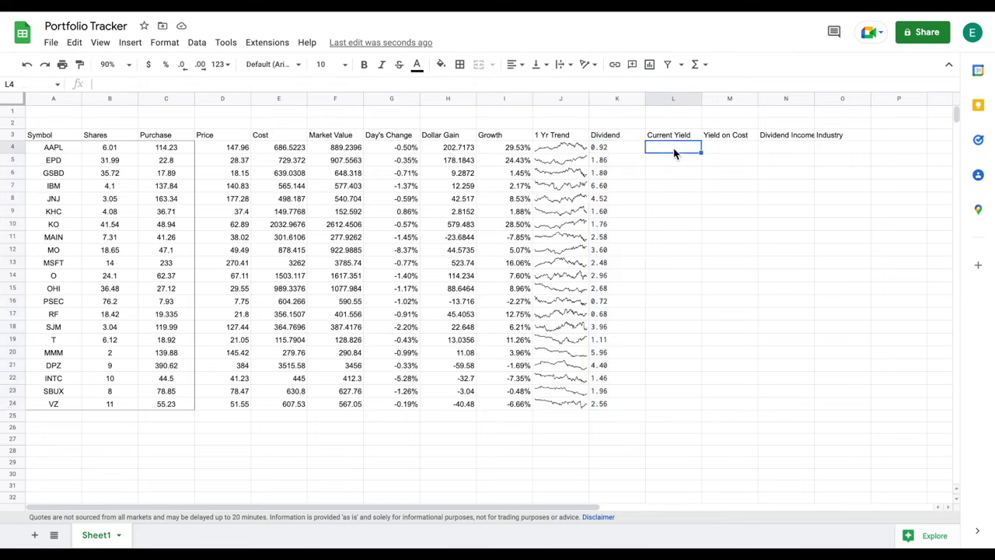
{"action": "type", "text": "="}
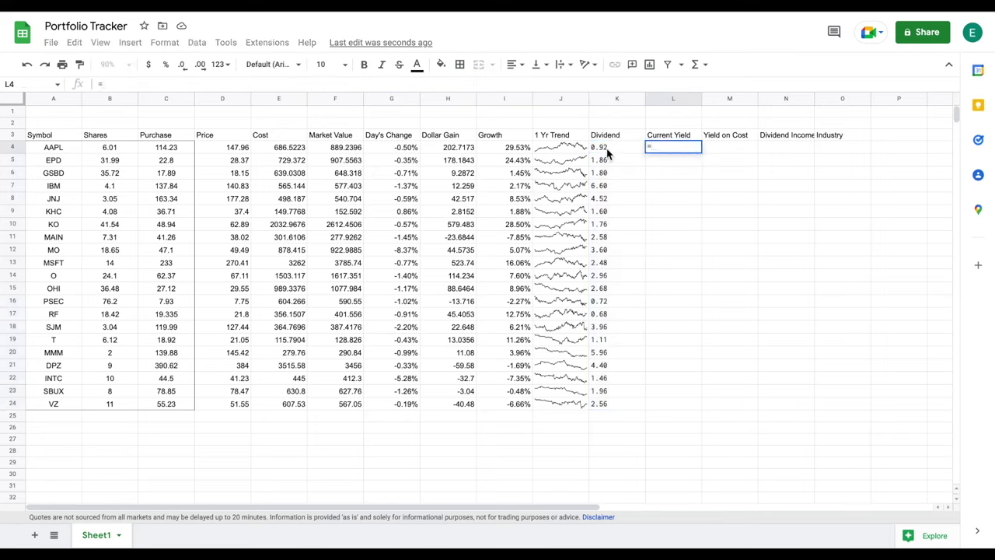
{"action": "left_click", "coordinate": [608, 150]}
{"action": "type", "text": "/"}
{"action": "left_click", "coordinate": [244, 150]}
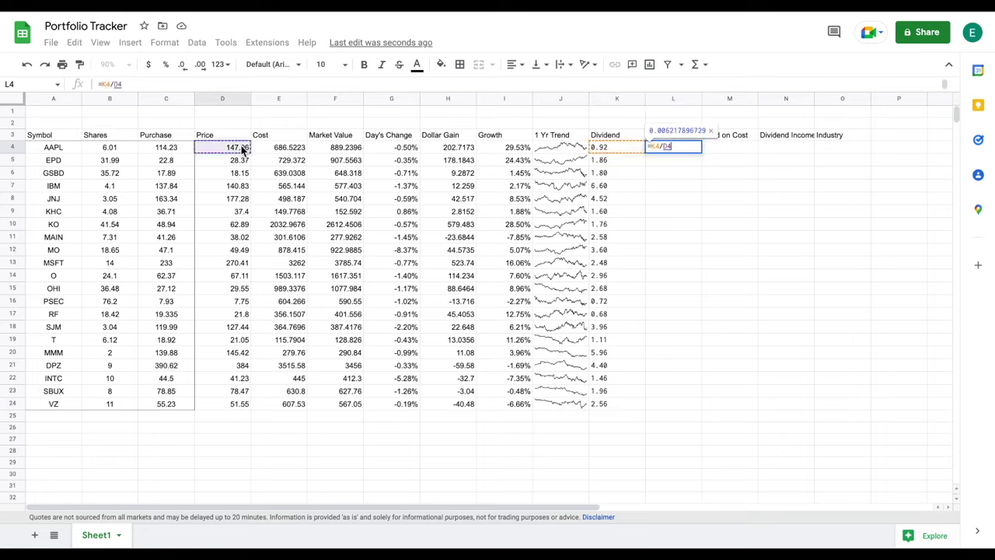
{"action": "key", "text": "Return"}
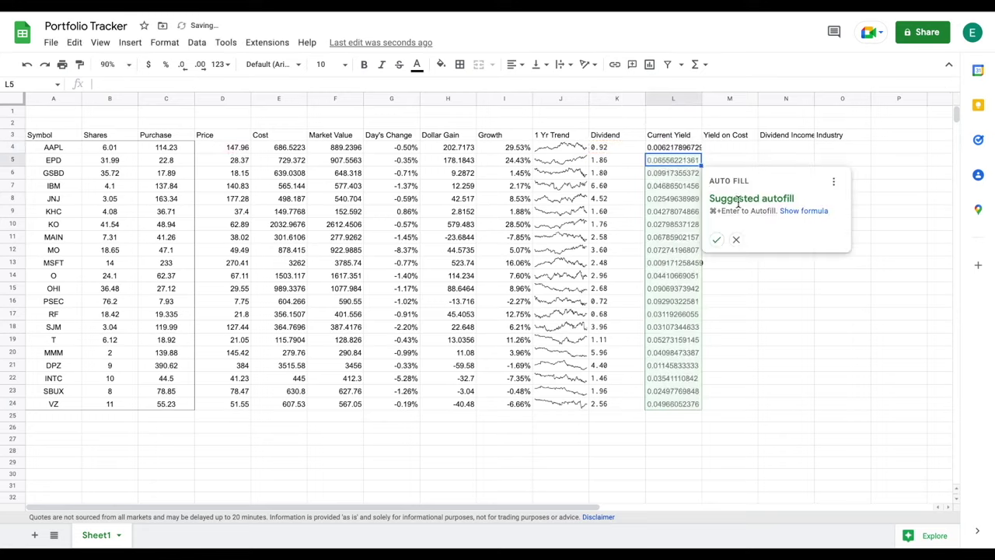
{"action": "left_click", "coordinate": [716, 239]}
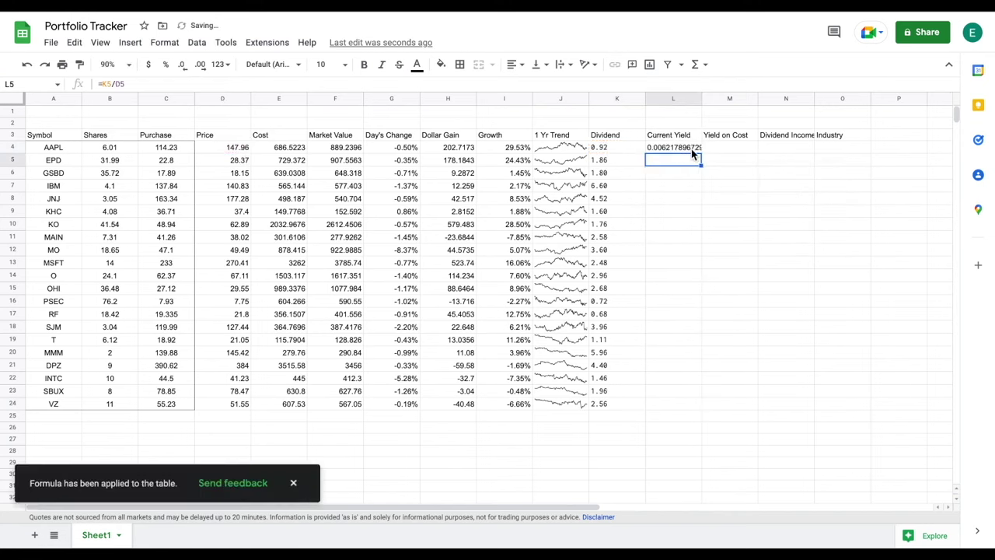
Step: Calculate Yield on Cost with =K4/C4 in cell M4
{"action": "left_click", "coordinate": [722, 150]}
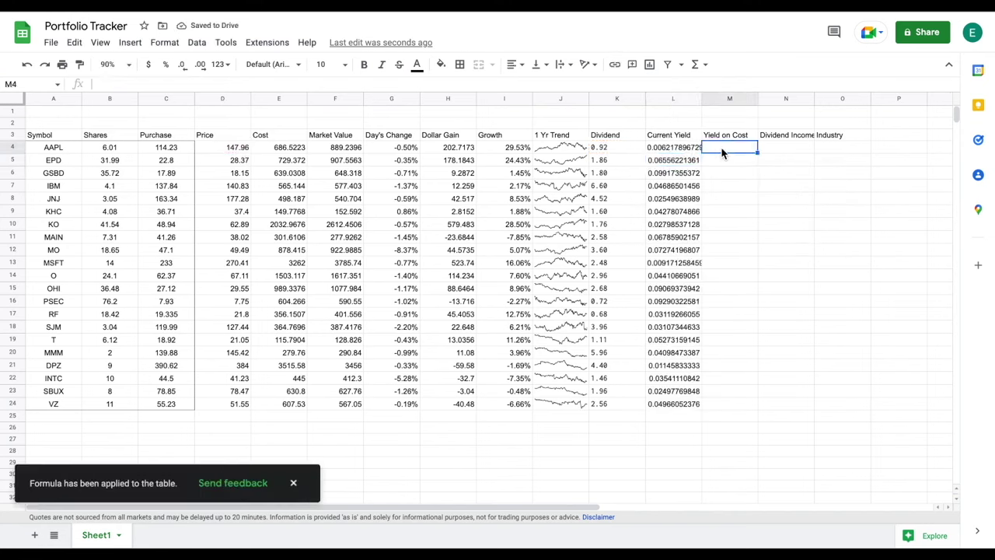
{"action": "type", "text": "="}
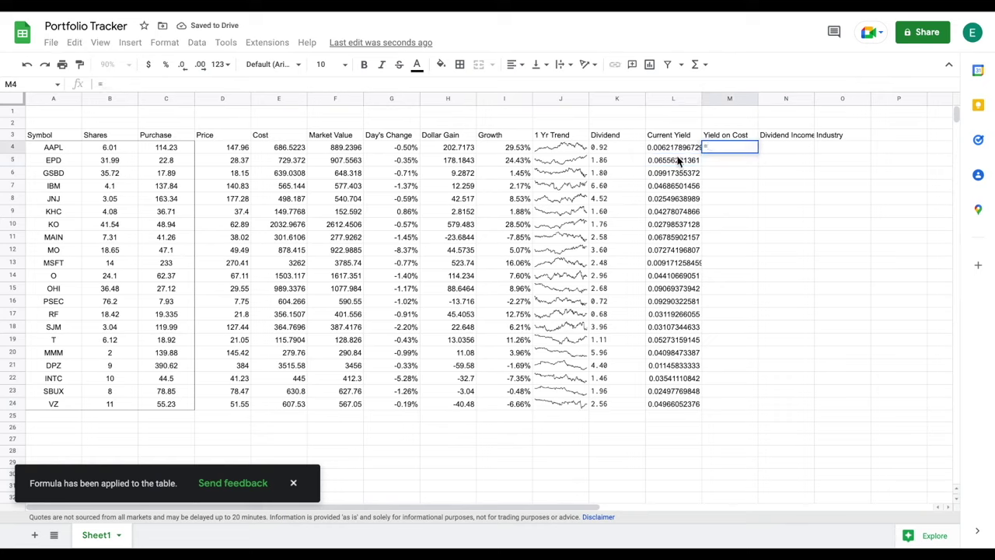
{"action": "left_click", "coordinate": [613, 150]}
{"action": "type", "text": "/"}
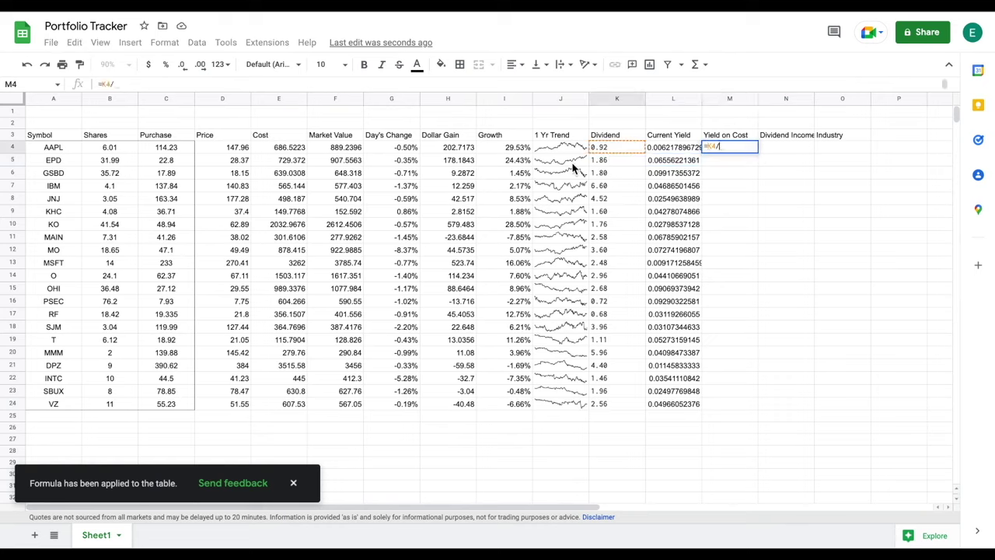
{"action": "left_click", "coordinate": [166, 150]}
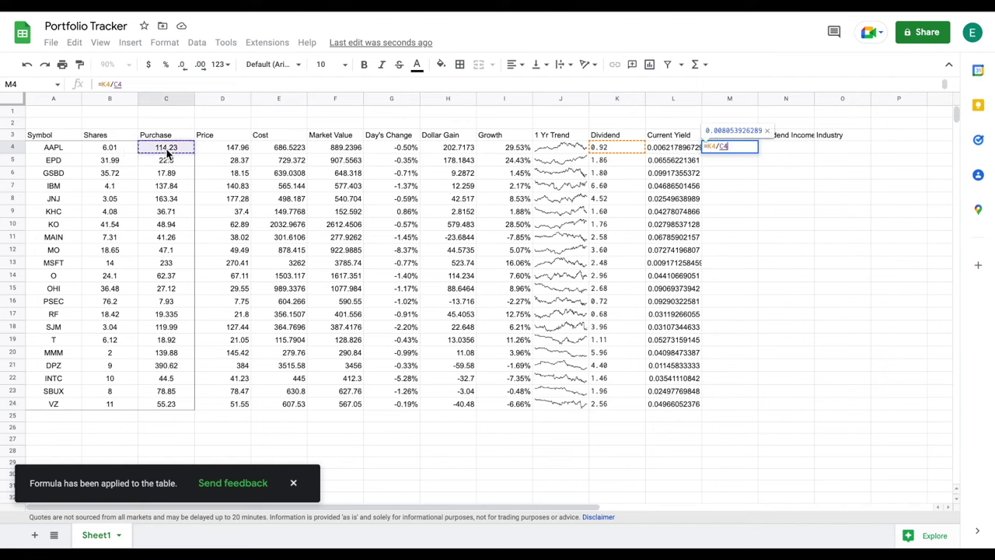
{"action": "key", "text": "Return"}
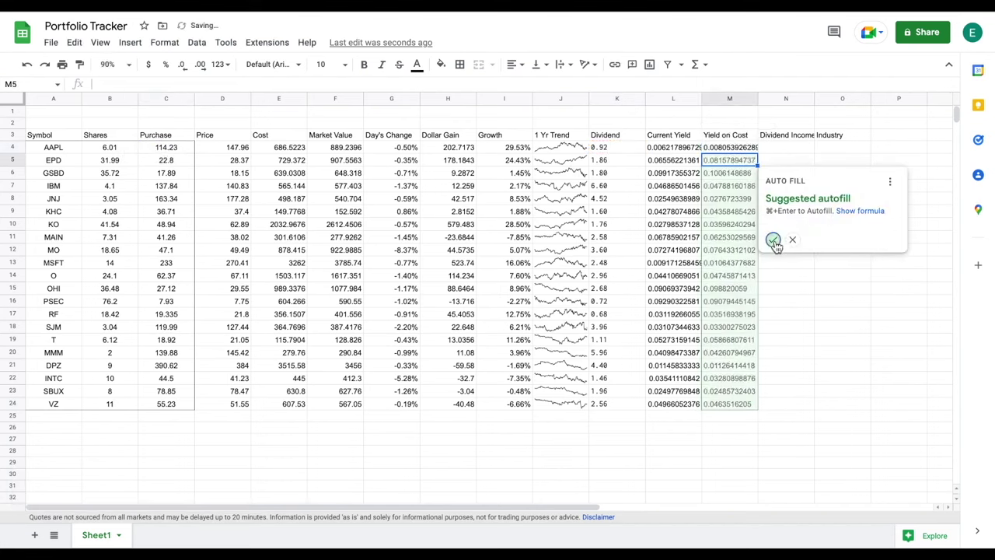
Step: Accept the suggested autofill for the Yield on Cost column and format L4:M24 as percentages
{"action": "left_click", "coordinate": [771, 237]}
{"action": "left_click_drag", "start_coordinate": [673, 147], "coordinate": [726, 412]}
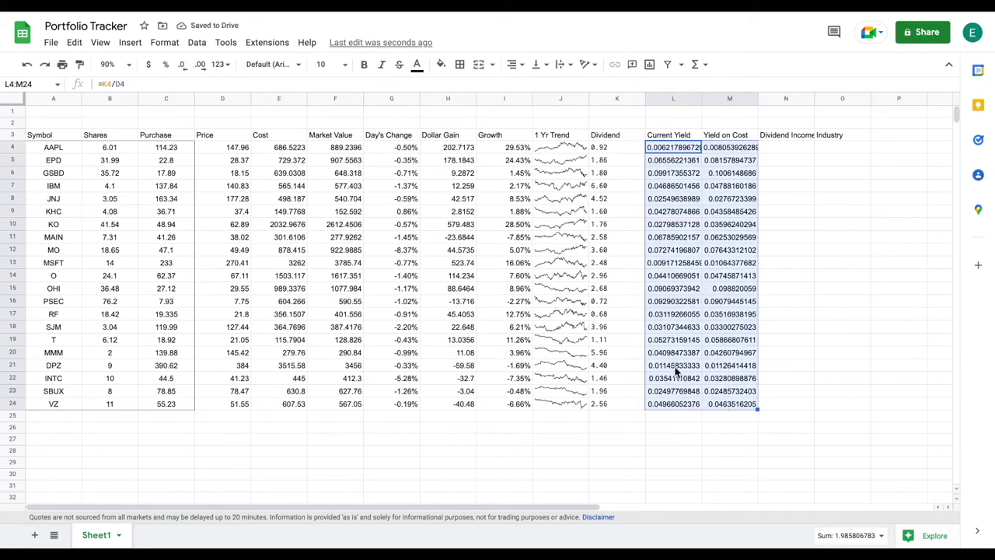
{"action": "left_click", "coordinate": [165, 65]}
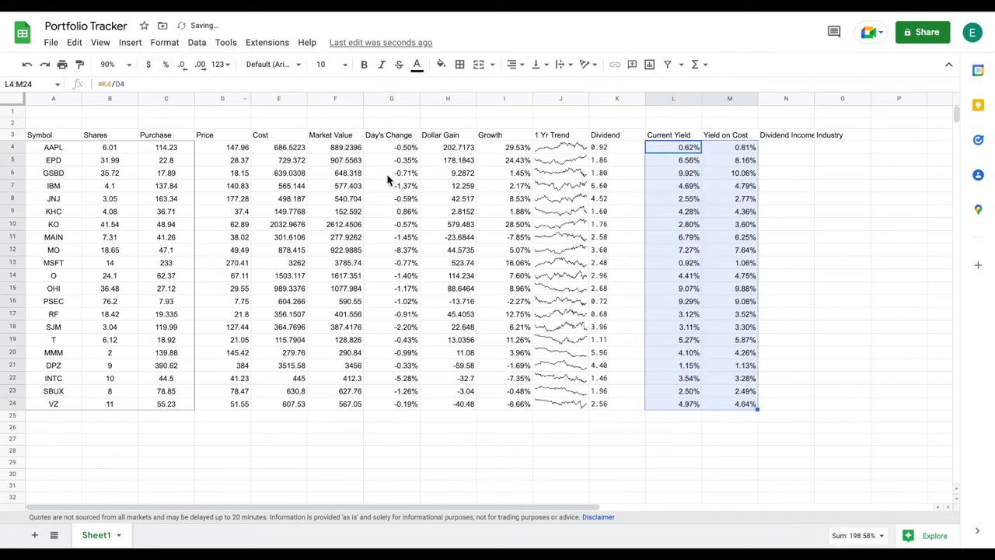
Step: Calculate Dividend Income with =K4*B4 in N4 and accept the suggested autofill for the rows down to N24
{"action": "left_click", "coordinate": [785, 150]}
{"action": "type", "text": "="}
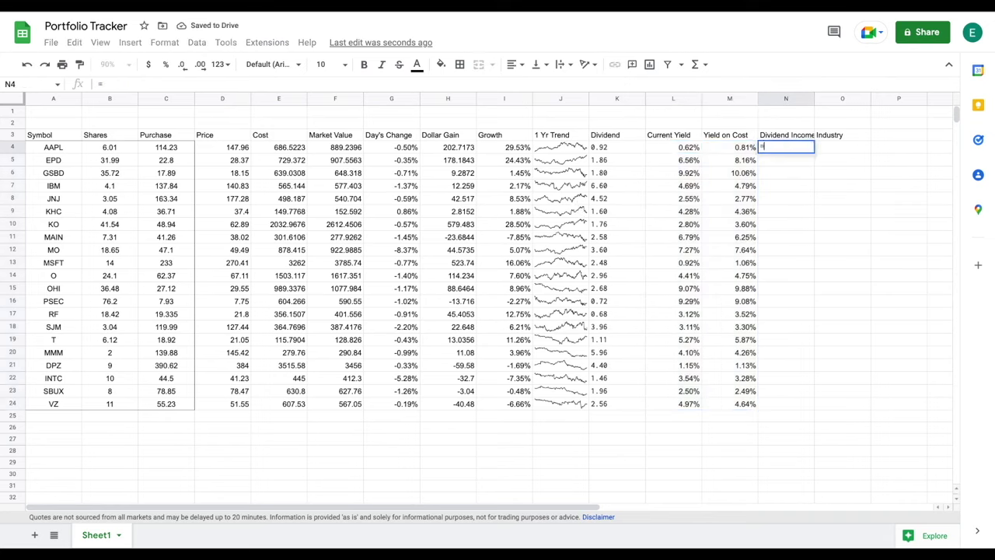
{"action": "left_click", "coordinate": [624, 149]}
{"action": "type", "text": "*"}
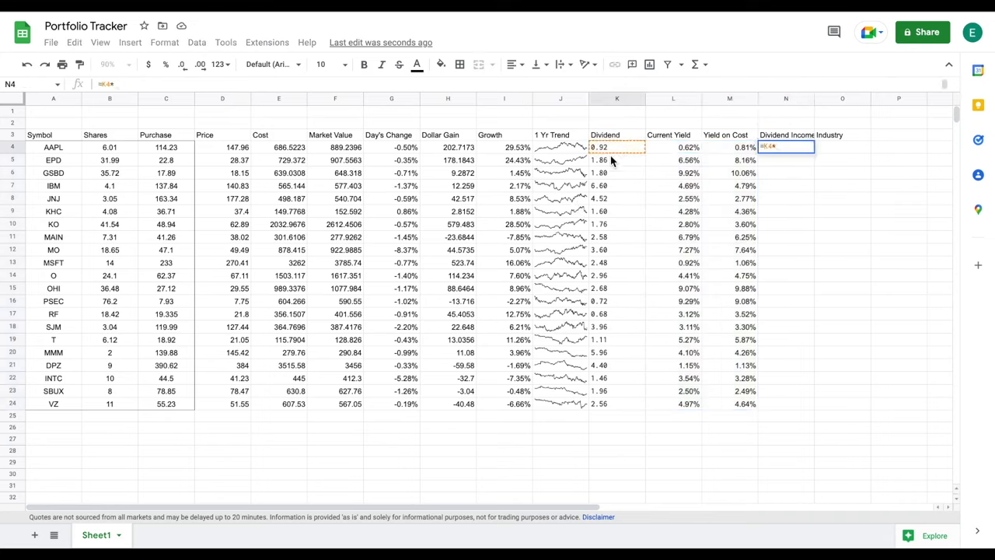
{"action": "left_click", "coordinate": [120, 149]}
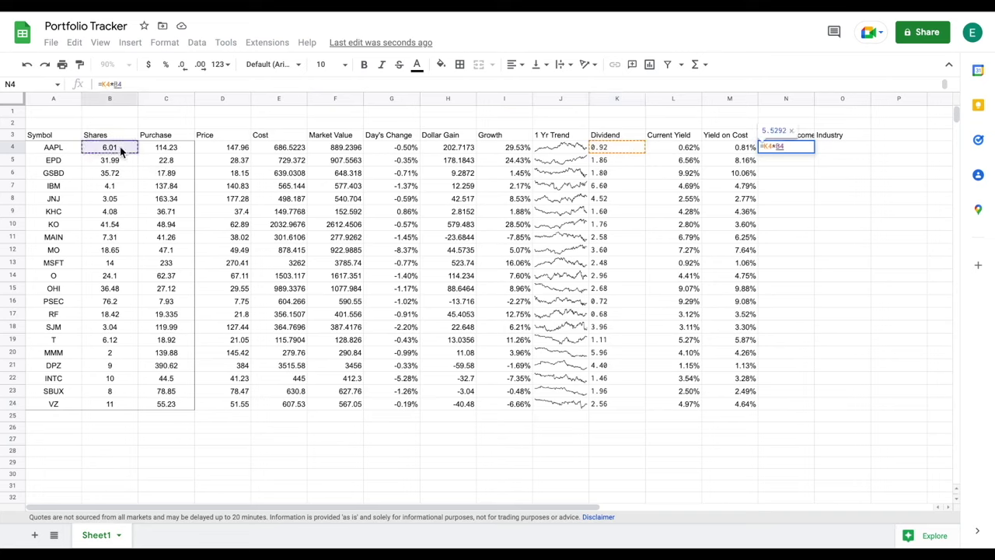
{"action": "key", "text": "Return"}
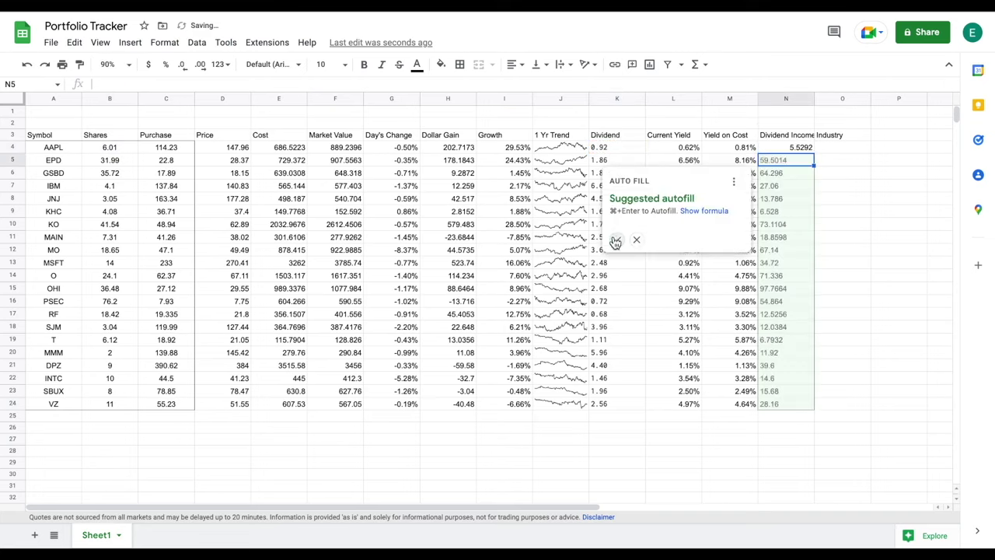
{"action": "left_click", "coordinate": [617, 239]}
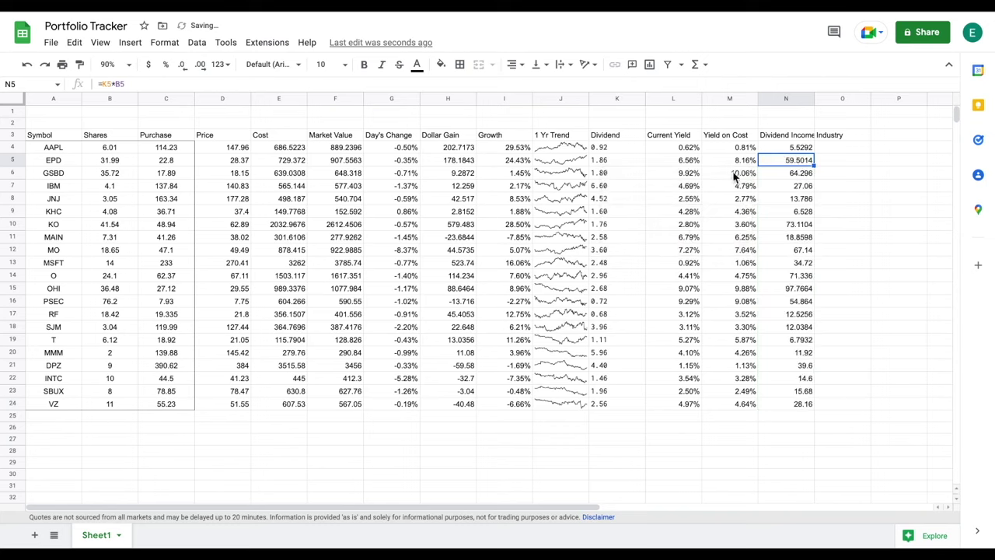
Step: Switch to Fidelity's Stock Research Center, open the AAPL snapshot and find its sector in the company profile
{"action": "left_click", "coordinate": [840, 149]}
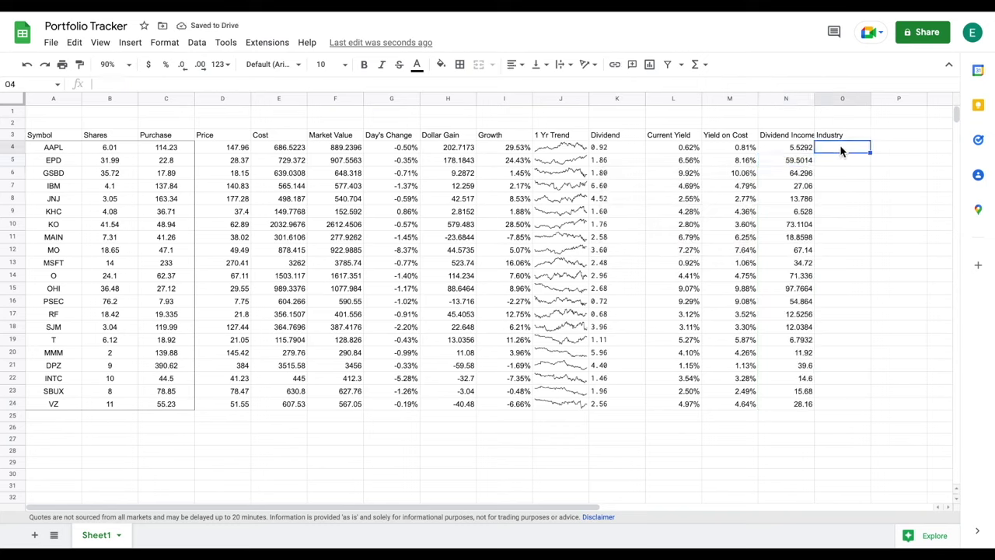
{"action": "double_click", "coordinate": [840, 148]}
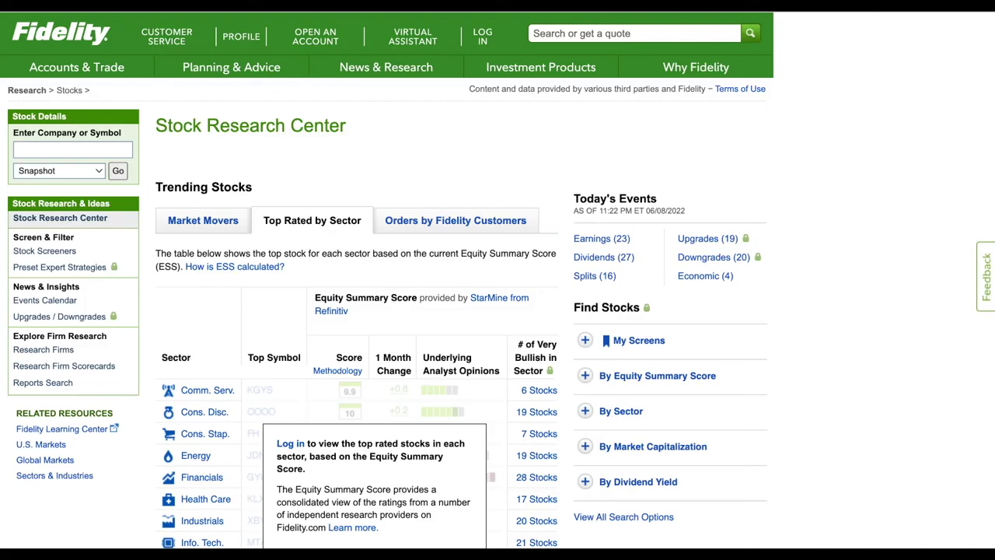
{"action": "left_click", "coordinate": [116, 150]}
{"action": "type", "text": "aa"}
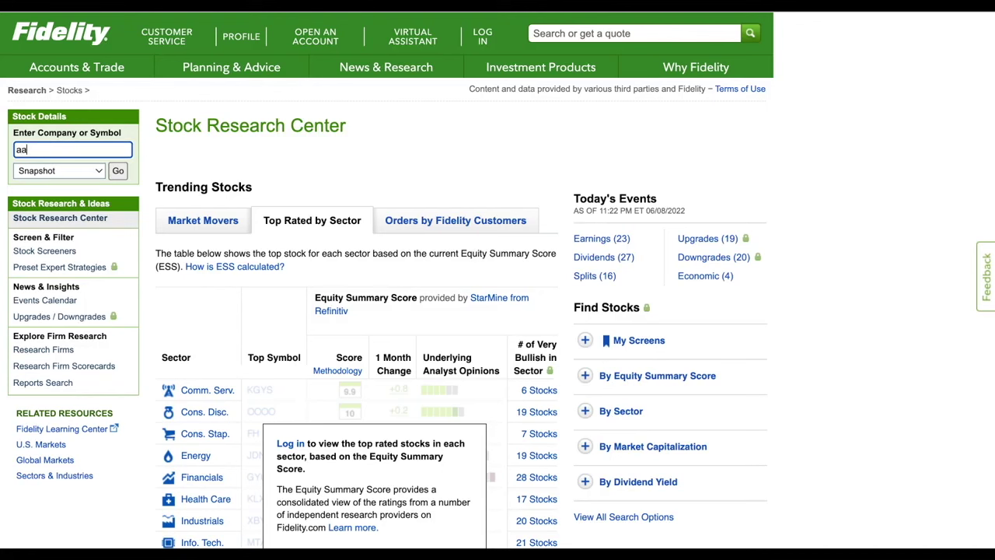
{"action": "type", "text": "pl"}
{"action": "left_click", "coordinate": [121, 173]}
{"action": "left_click", "coordinate": [122, 176]}
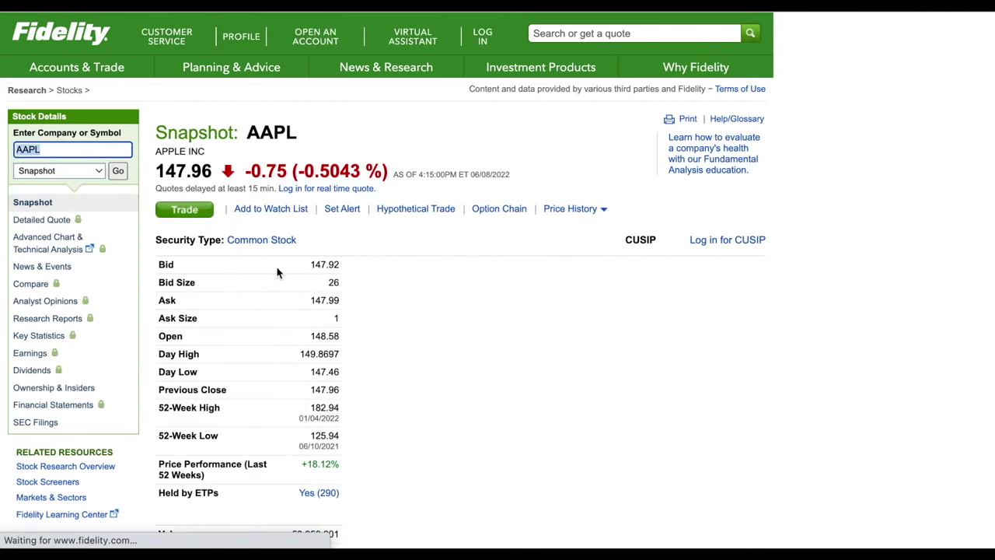
{"action": "scroll", "coordinate": [277, 272], "scroll_direction": "down", "scroll_amount": 5}
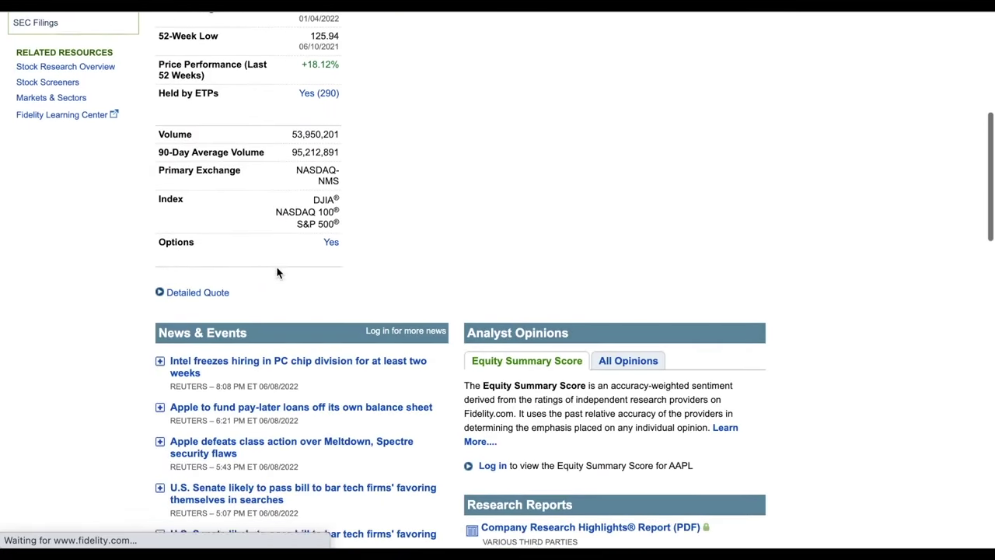
{"action": "scroll", "coordinate": [277, 272], "scroll_direction": "down", "scroll_amount": 6}
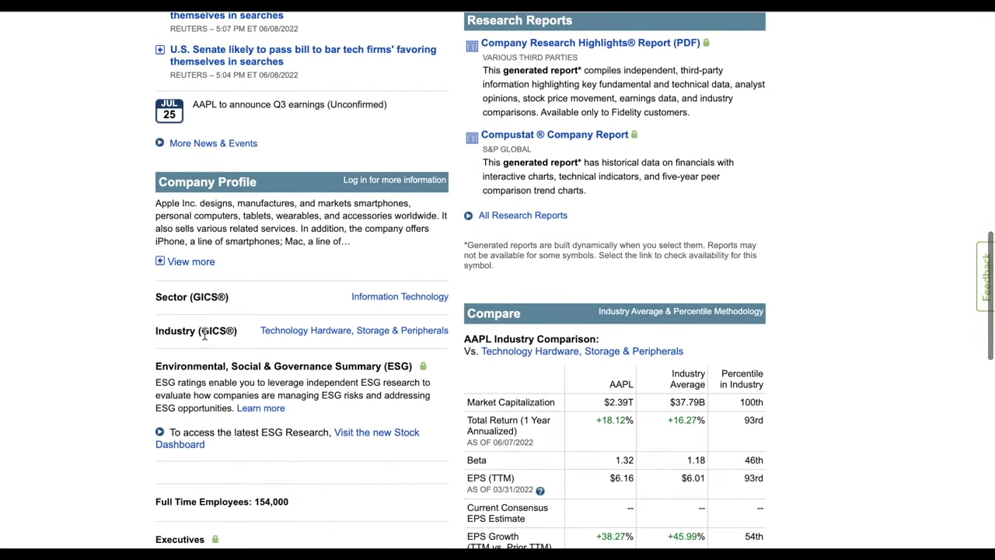
{"action": "left_click", "coordinate": [432, 301]}
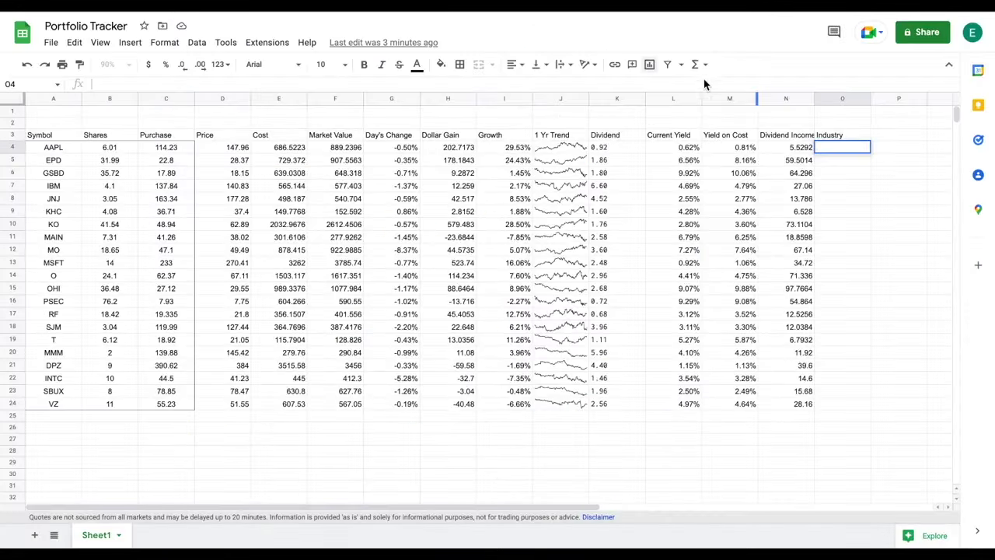
Step: Enter an INDEX/IMPORTXML formula in O4 that pulls A4's sector from the Fidelity snapshot page, and accept the suggested autofill down to O24
{"action": "left_click", "coordinate": [839, 153]}
{"action": "double_click", "coordinate": [840, 148]}
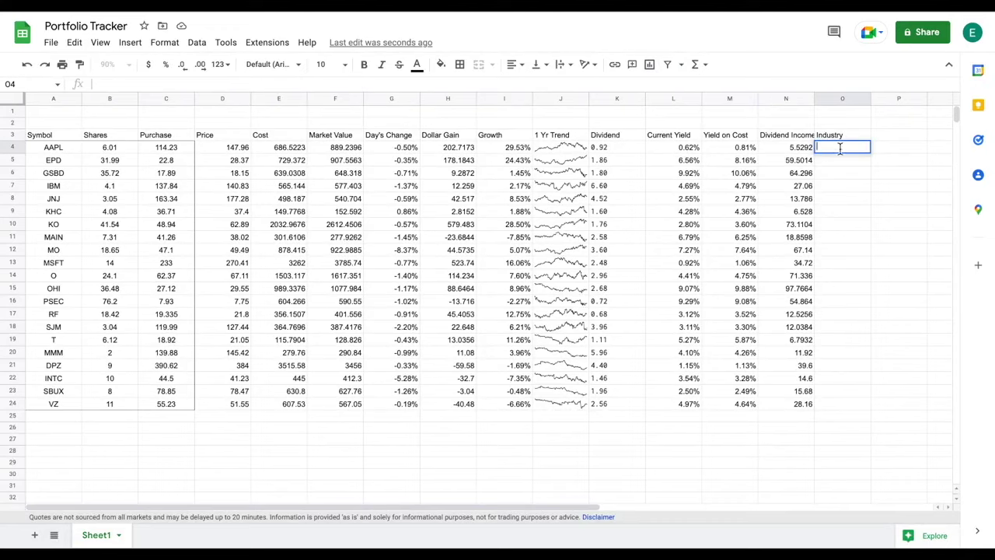
{"action": "type", "text": "=if(A4=\"\",\"\",if(isblank(A4),\"\",index(importxml(\"https://eresearch.fidelity.com/eresearch/goto/evaluate/snapshot.jhtml?symbols=\"&A4&\"\",\"//div[@class='sub-heading']//span[@class='right']\"),1)))"}
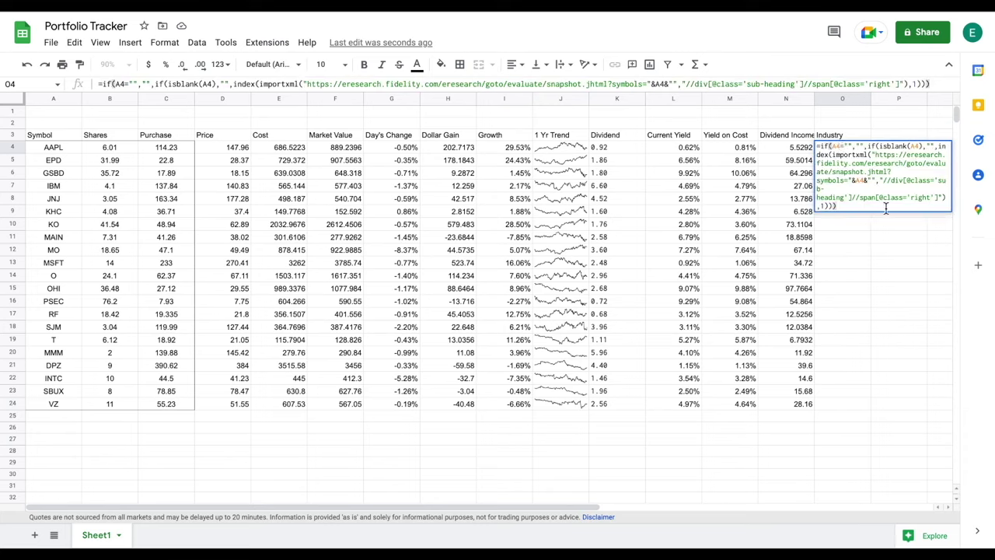
{"action": "key", "text": "Return"}
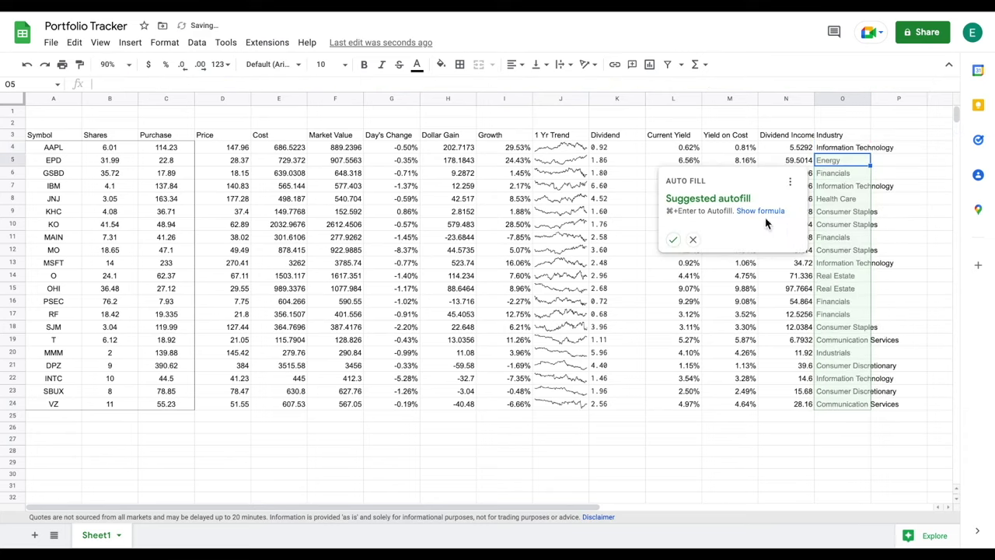
{"action": "left_click", "coordinate": [674, 239]}
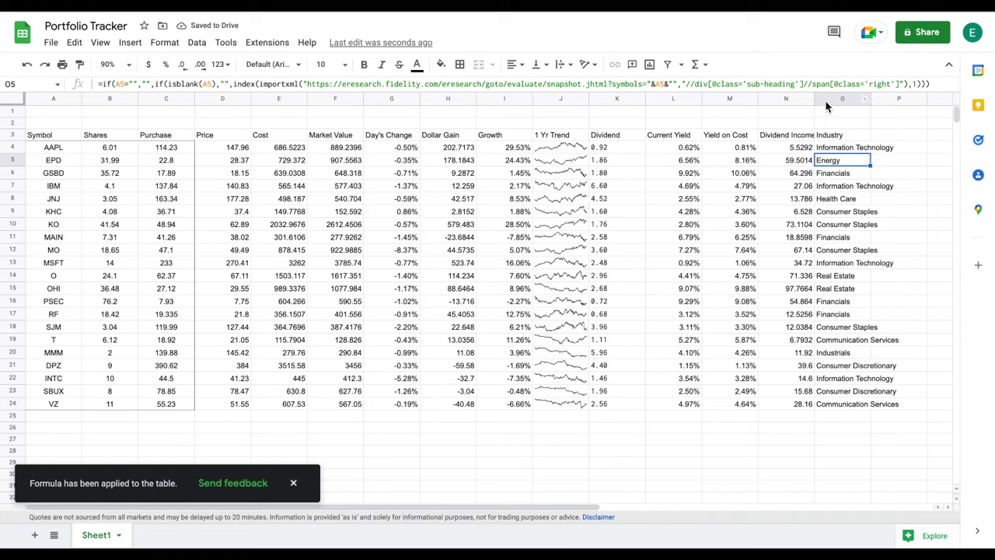
Step: Widen the Dividend Income column slightly to fit its header and center-align the whole sheet horizontally
{"action": "left_click_drag", "start_coordinate": [815, 98], "coordinate": [819, 98]}
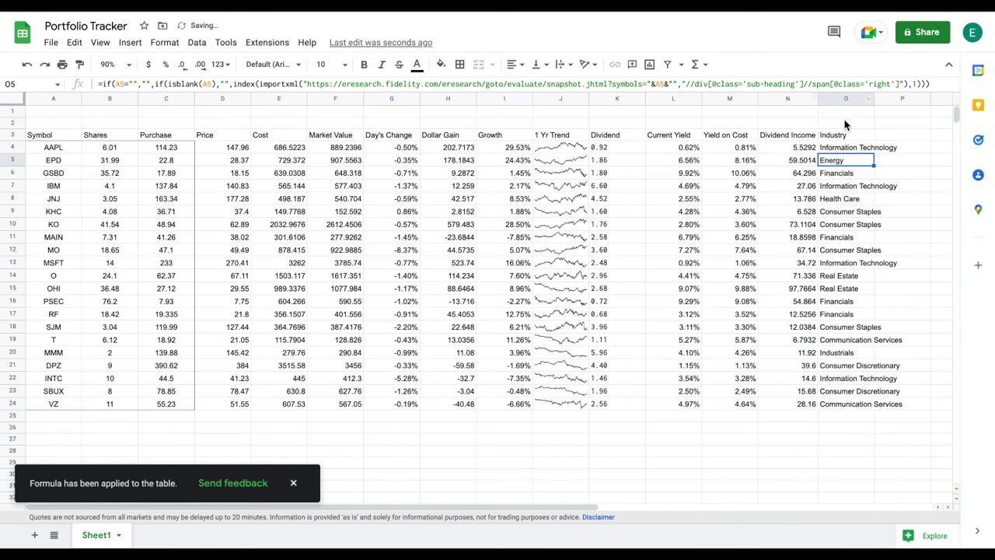
{"action": "left_click", "coordinate": [14, 98]}
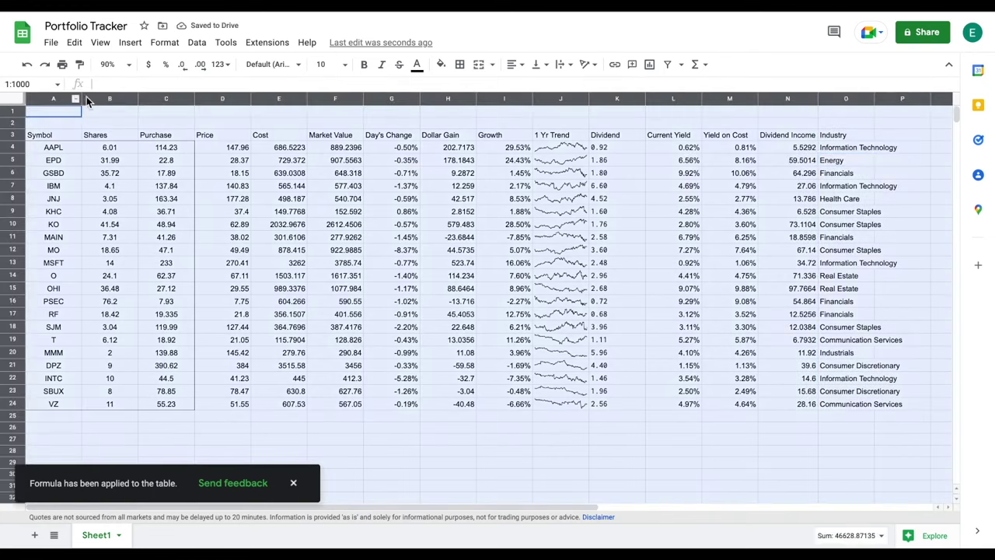
{"action": "left_click", "coordinate": [512, 65]}
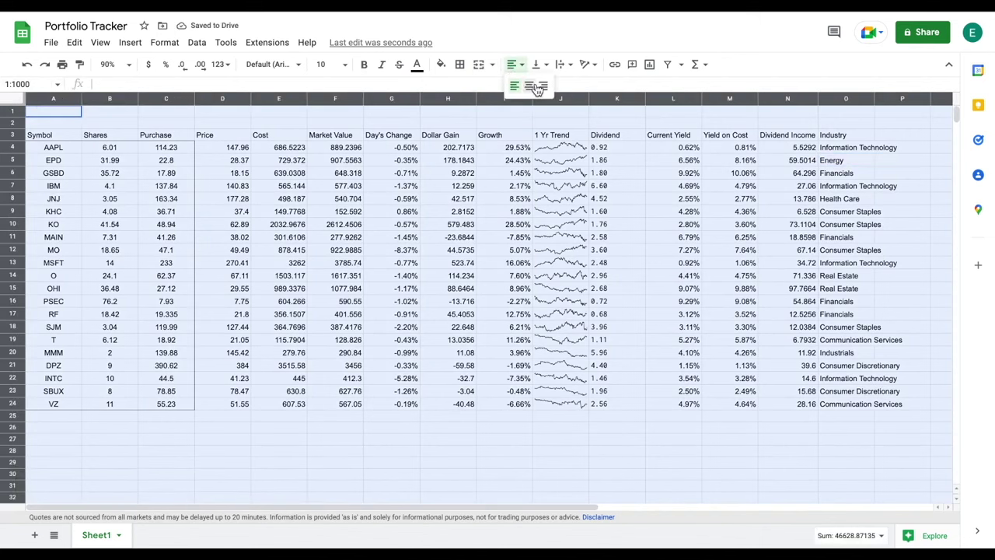
{"action": "left_click", "coordinate": [532, 85]}
Step: Undo the automatic resizing of all columns and fit only the Industry column's width to its contents
{"action": "left_click_drag", "start_coordinate": [872, 100], "coordinate": [874, 102]}
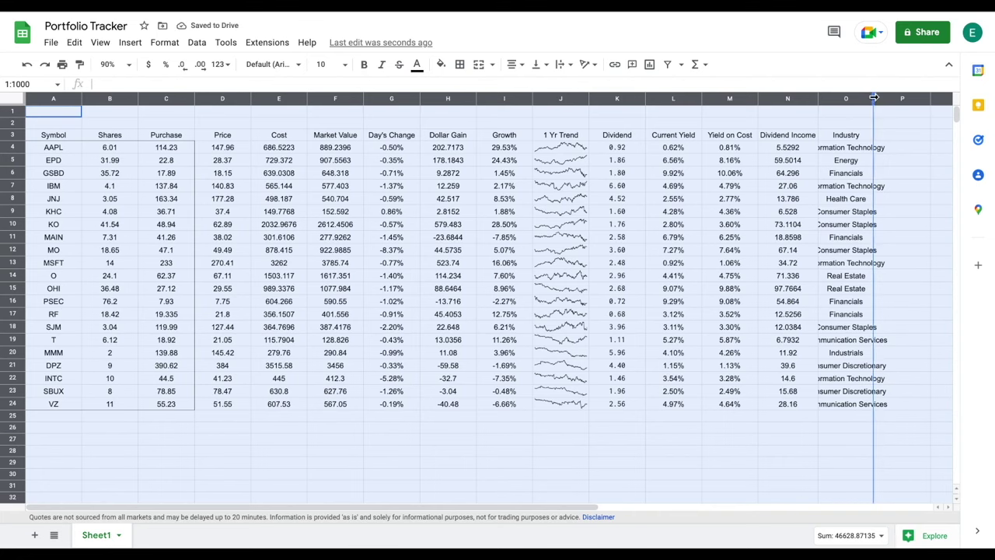
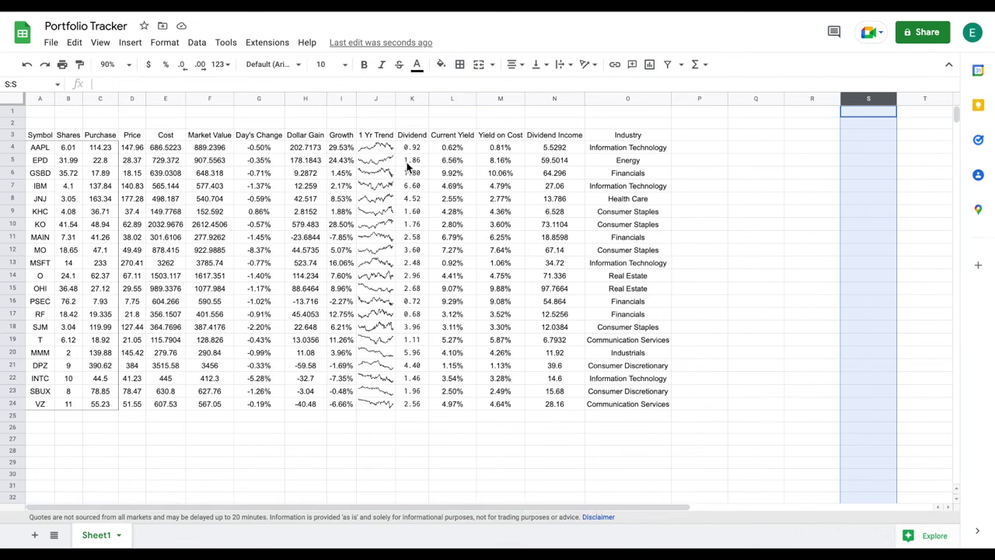
{"action": "key", "text": "ctrl+z"}
{"action": "left_click", "coordinate": [846, 97]}
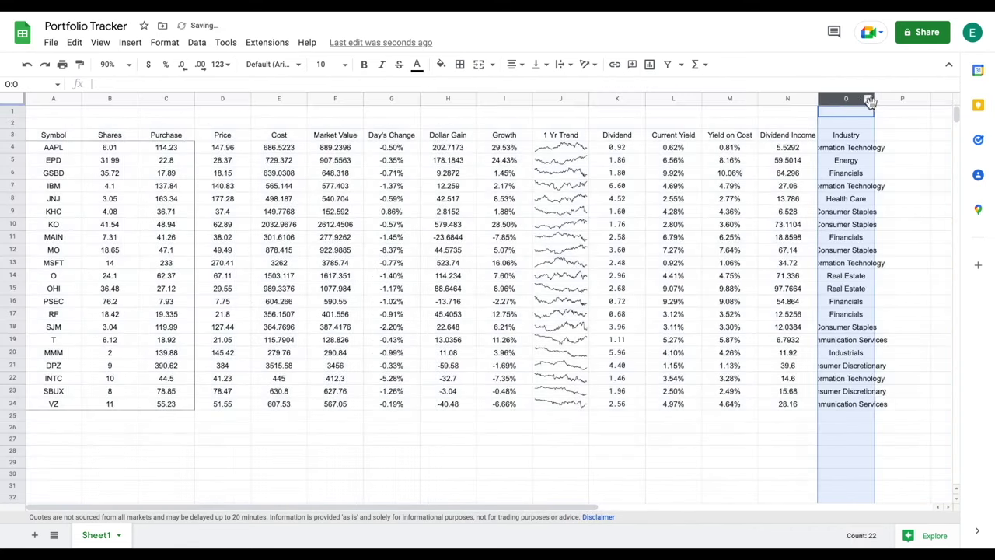
{"action": "double_click", "coordinate": [874, 102]}
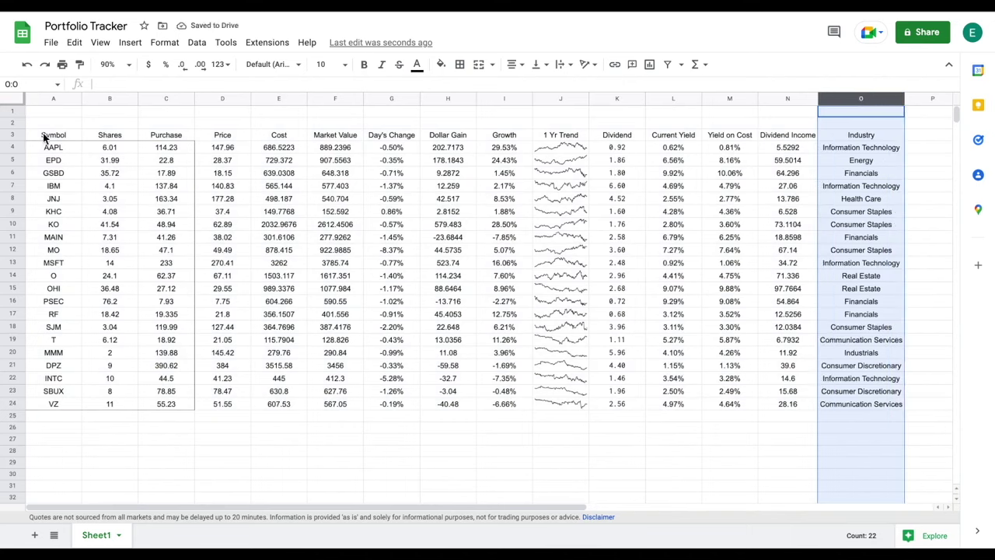
Step: Format the header row A3:O3 with a light gray fill, borders around all cells and bold text
{"action": "left_click_drag", "start_coordinate": [45, 136], "coordinate": [835, 140]}
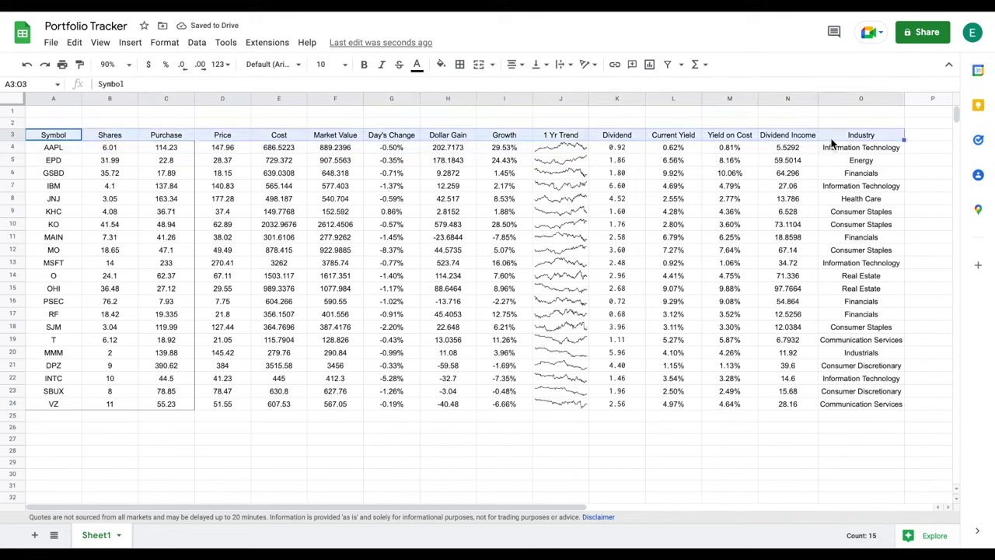
{"action": "left_click", "coordinate": [441, 64]}
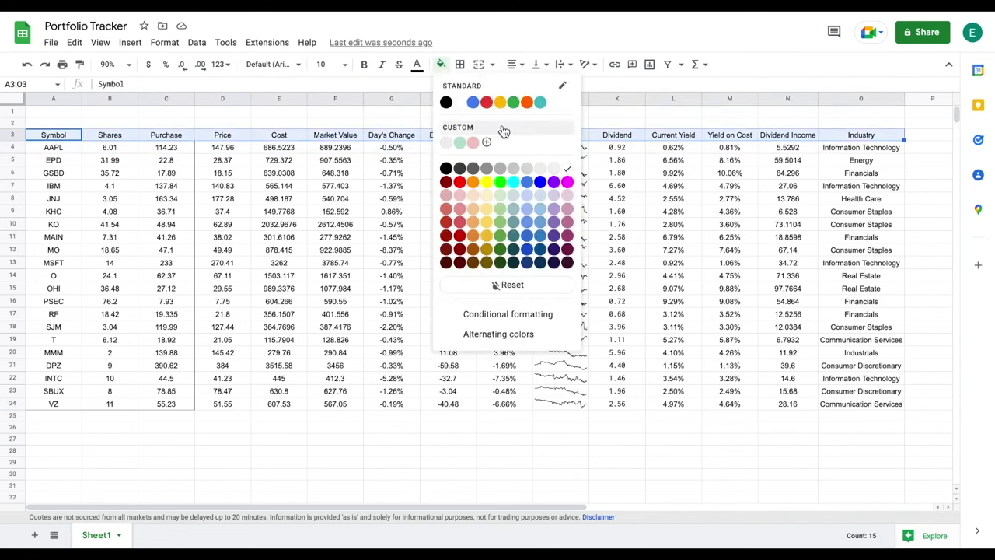
{"action": "left_click", "coordinate": [527, 171]}
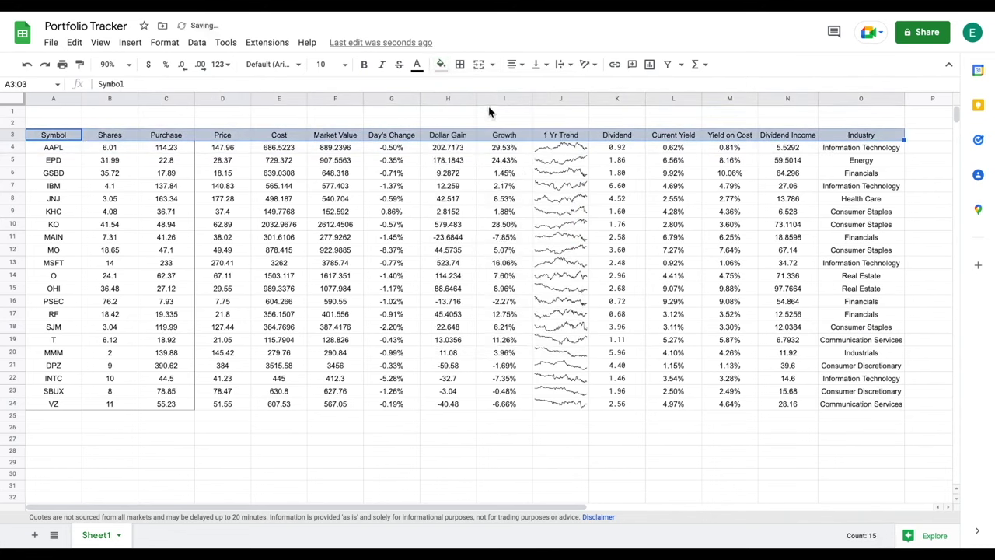
{"action": "left_click", "coordinate": [462, 66]}
{"action": "left_click", "coordinate": [465, 90]}
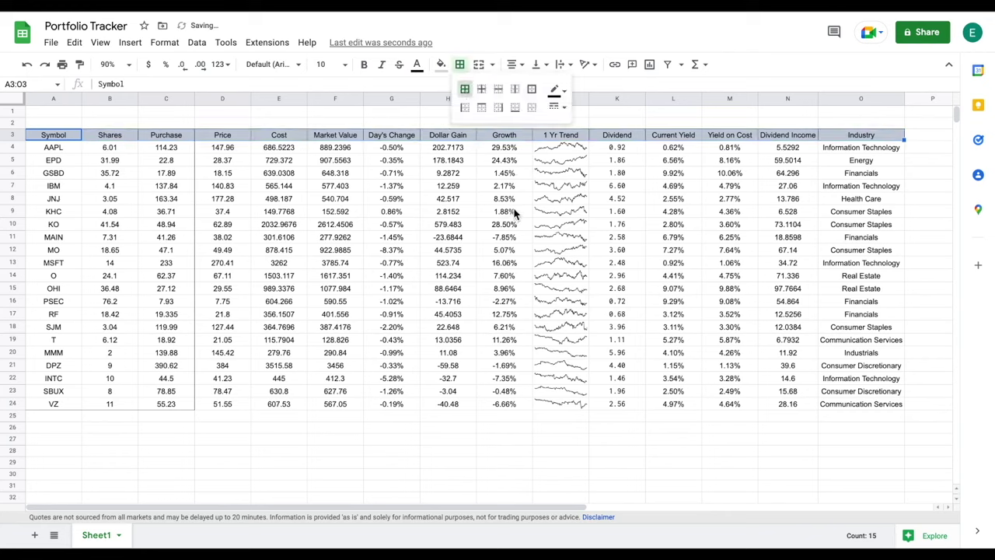
{"action": "left_click", "coordinate": [364, 65]}
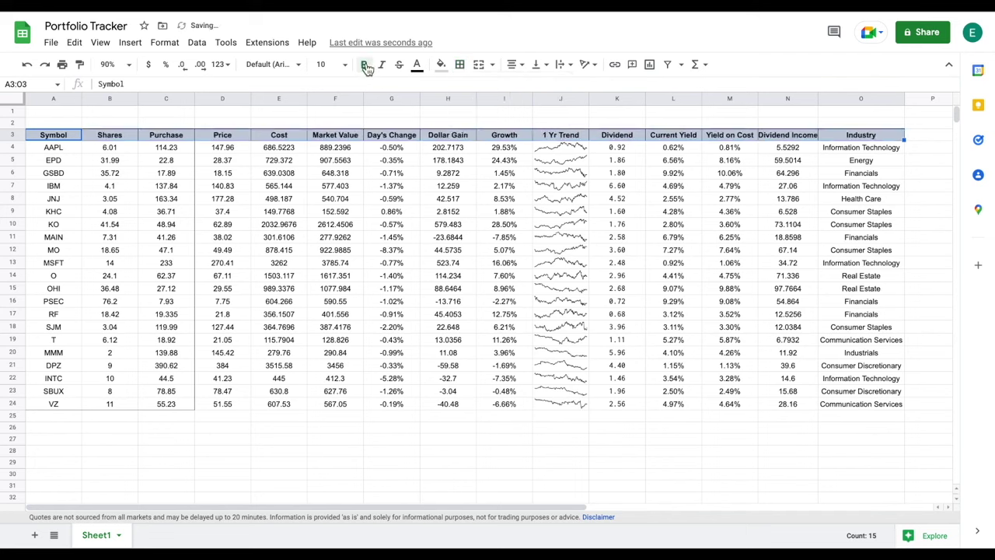
Step: Add an outer border around the whole holdings table, A3:O24
{"action": "left_click_drag", "start_coordinate": [67, 138], "coordinate": [847, 409]}
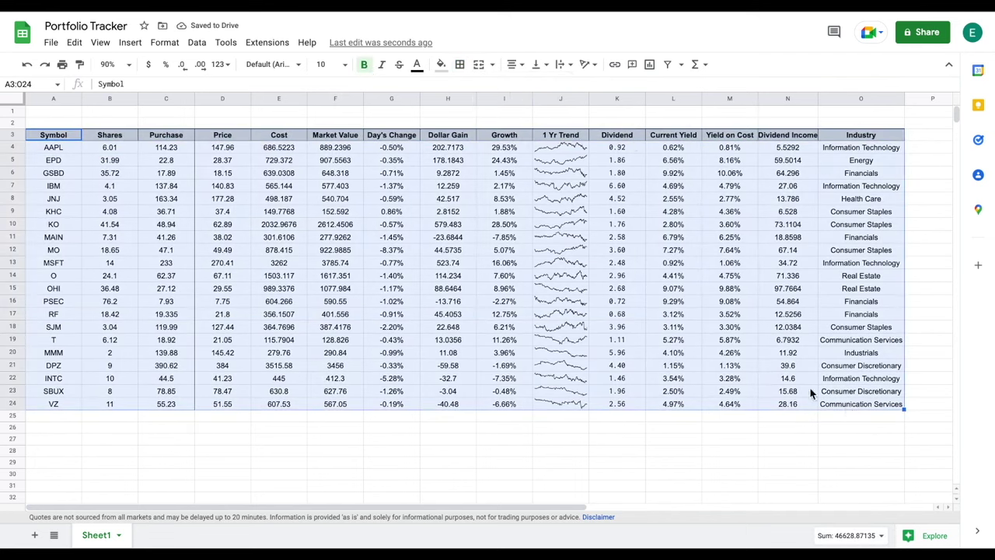
{"action": "left_click", "coordinate": [459, 65]}
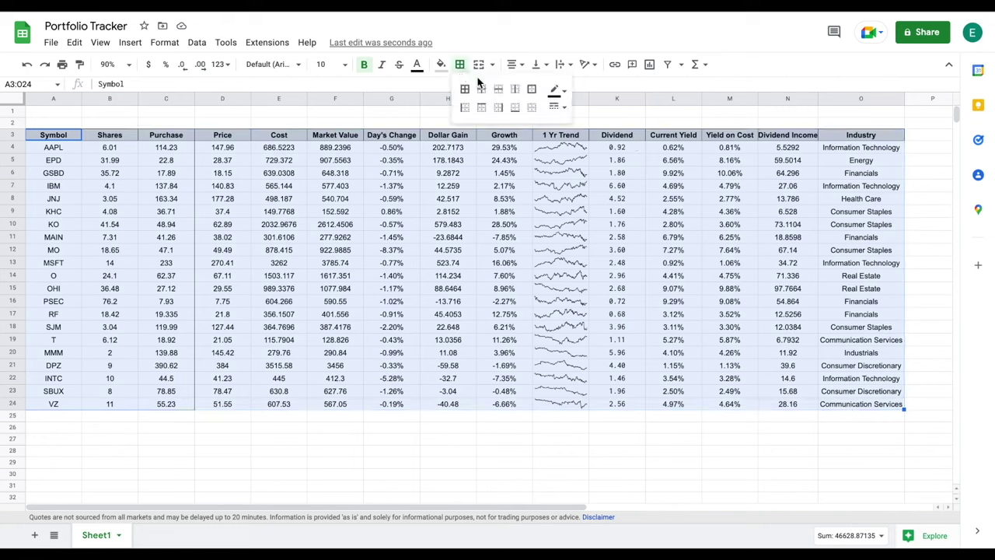
{"action": "left_click", "coordinate": [531, 91]}
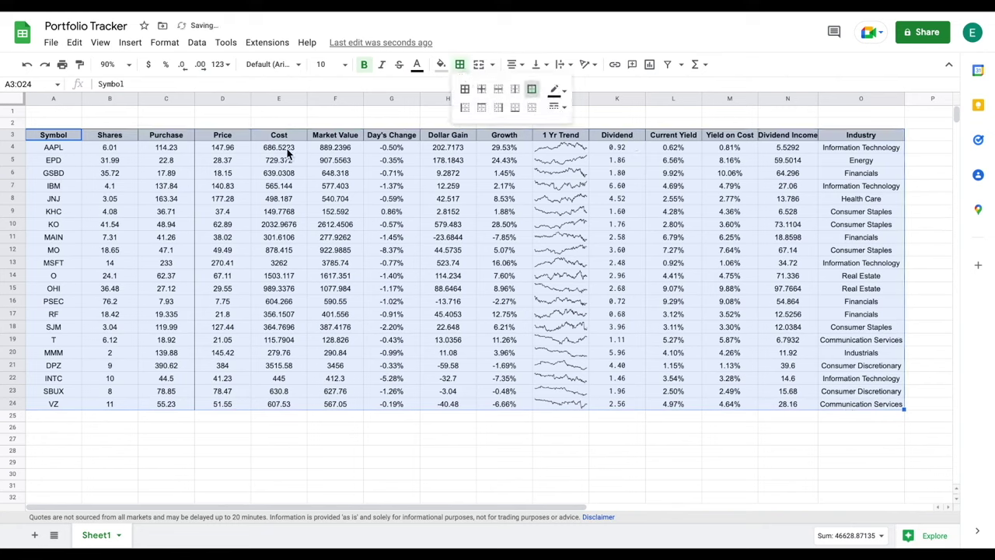
Step: Create a conditional formatting rule for G4:I24 that fills values greater than 0 with the default green
{"action": "left_click", "coordinate": [233, 148]}
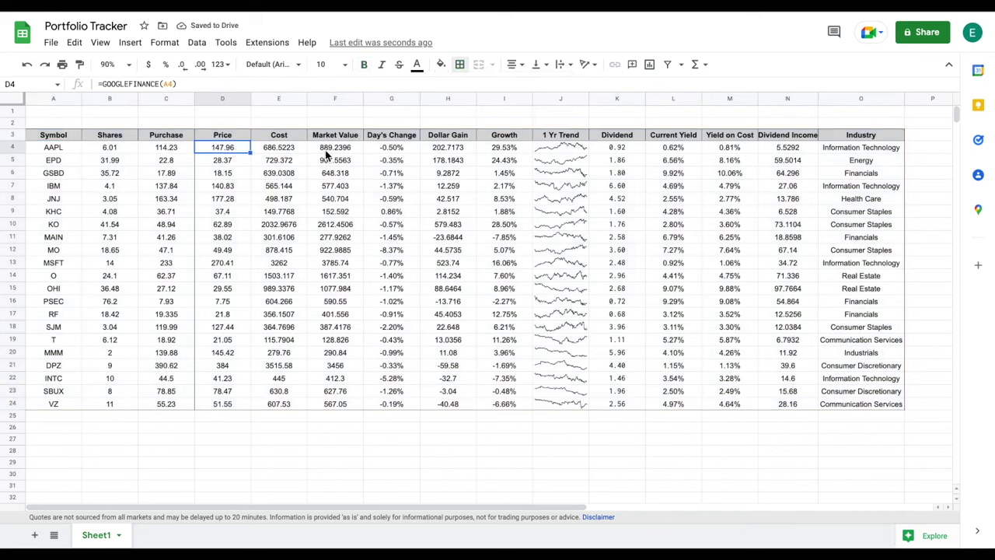
{"action": "left_click", "coordinate": [325, 150]}
{"action": "left_click_drag", "start_coordinate": [344, 152], "coordinate": [451, 340]}
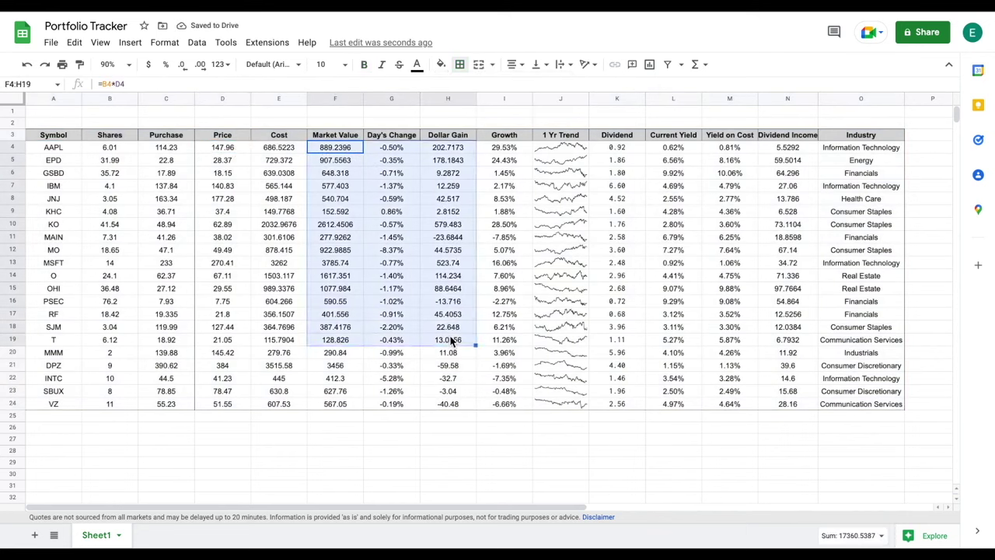
{"action": "left_click_drag", "start_coordinate": [400, 148], "coordinate": [500, 405]}
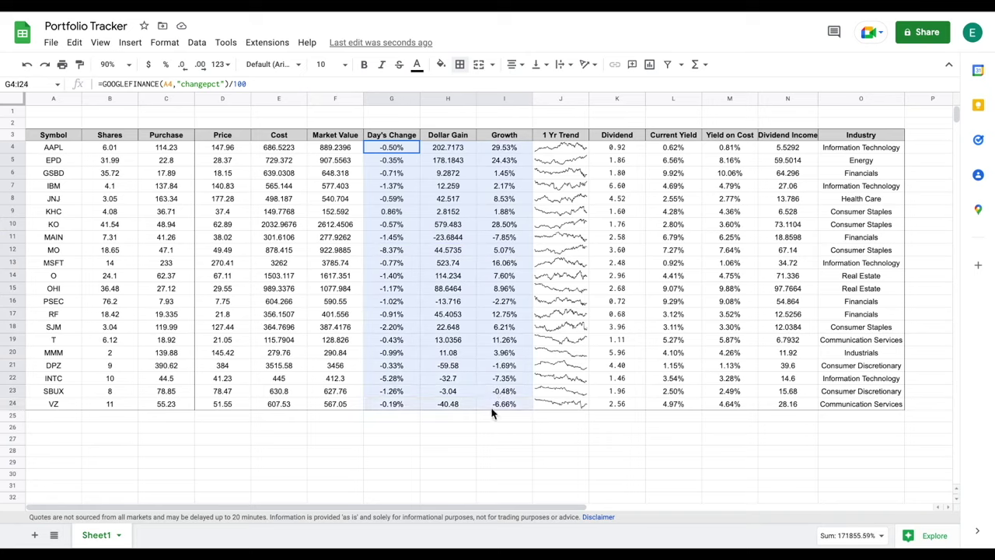
{"action": "left_click", "coordinate": [164, 44]}
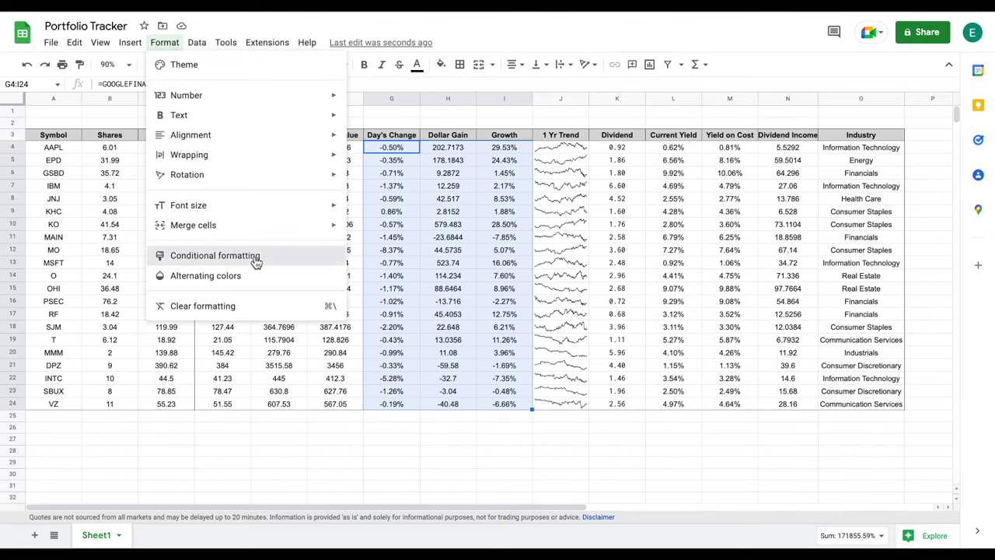
{"action": "left_click", "coordinate": [216, 256]}
{"action": "left_click", "coordinate": [808, 233]}
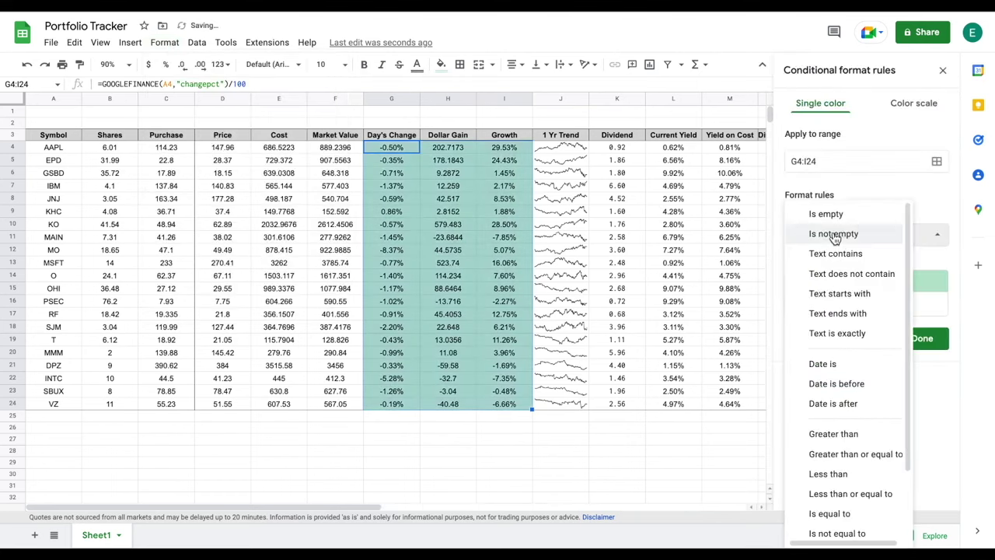
{"action": "left_click", "coordinate": [864, 436]}
{"action": "left_click", "coordinate": [844, 263]}
{"action": "type", "text": "0"}
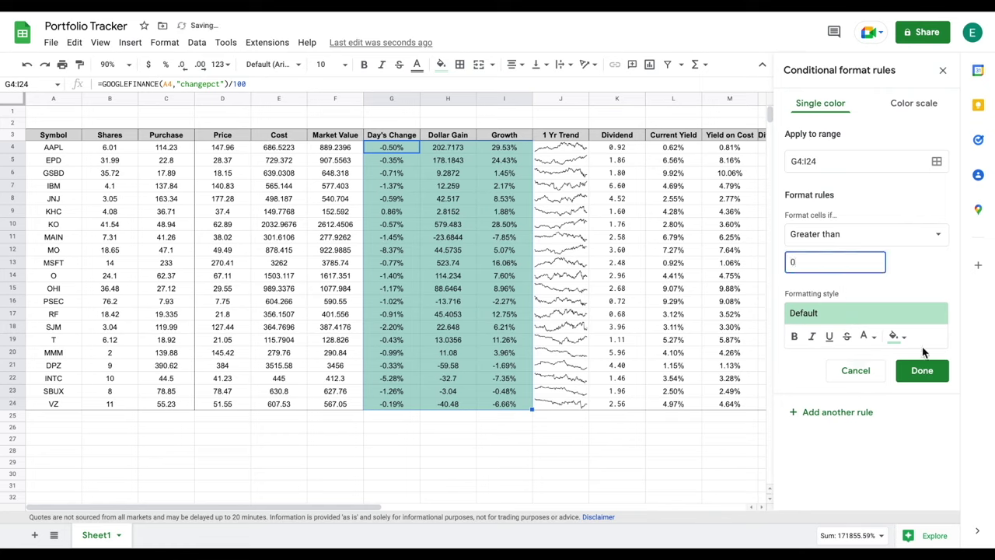
Step: Add a second conditional formatting rule for G4:I24 that fills values less than 0 with the default red
{"action": "left_click", "coordinate": [864, 235]}
{"action": "left_click", "coordinate": [854, 286]}
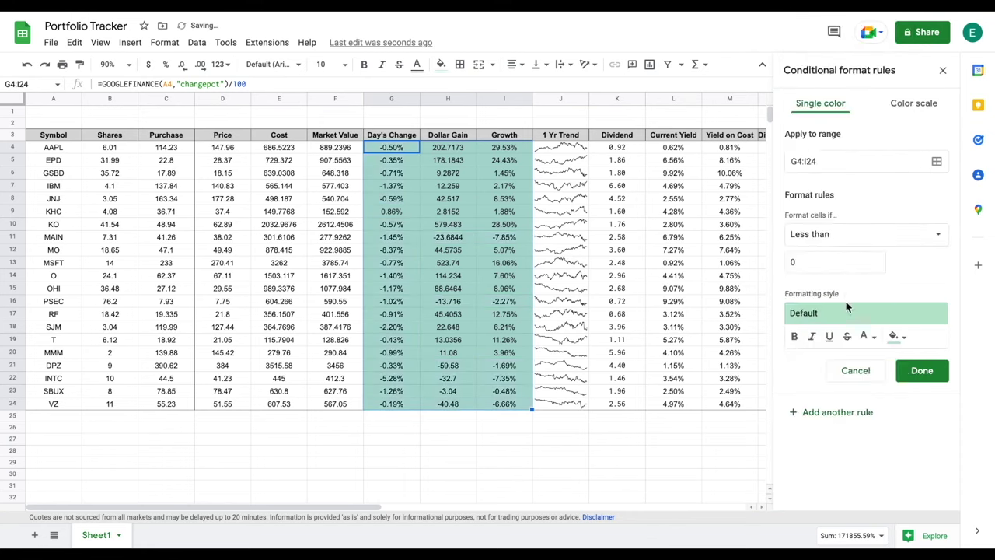
{"action": "left_click", "coordinate": [847, 317]}
{"action": "left_click", "coordinate": [917, 348]}
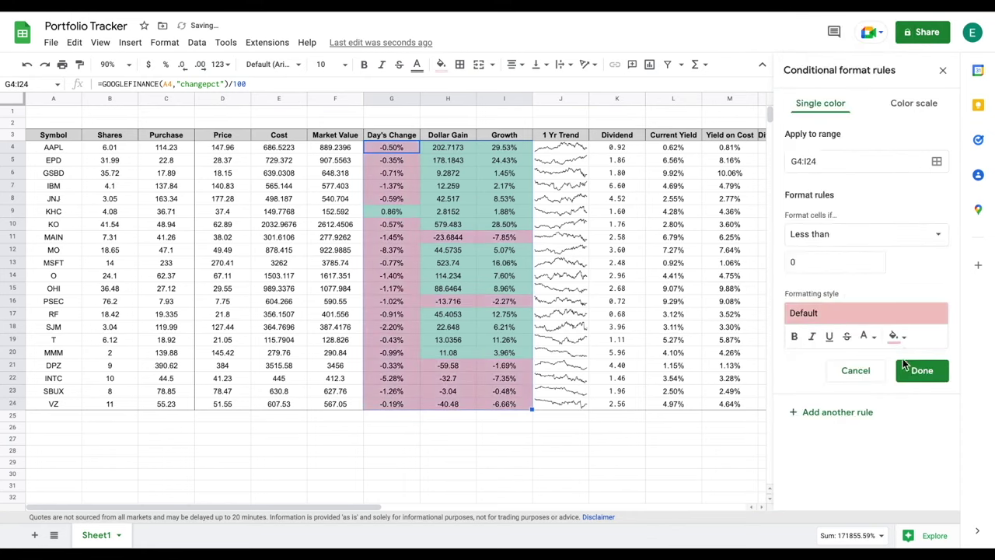
{"action": "left_click", "coordinate": [916, 370]}
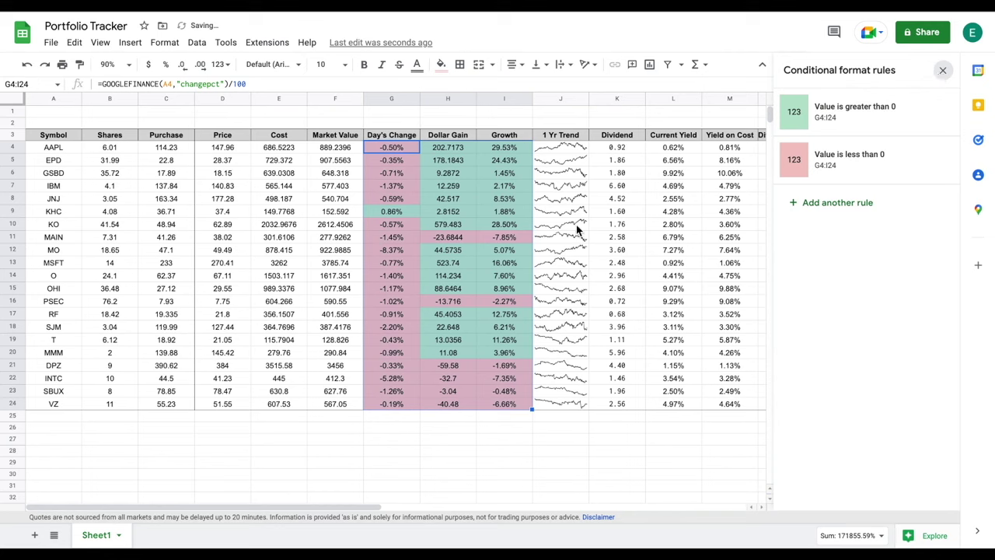
Step: Fill the Price, Cost and Market Value cells D4:F24 and the 1 Yr Trend cells J4:J24 with light yellow
{"action": "left_click", "coordinate": [558, 218]}
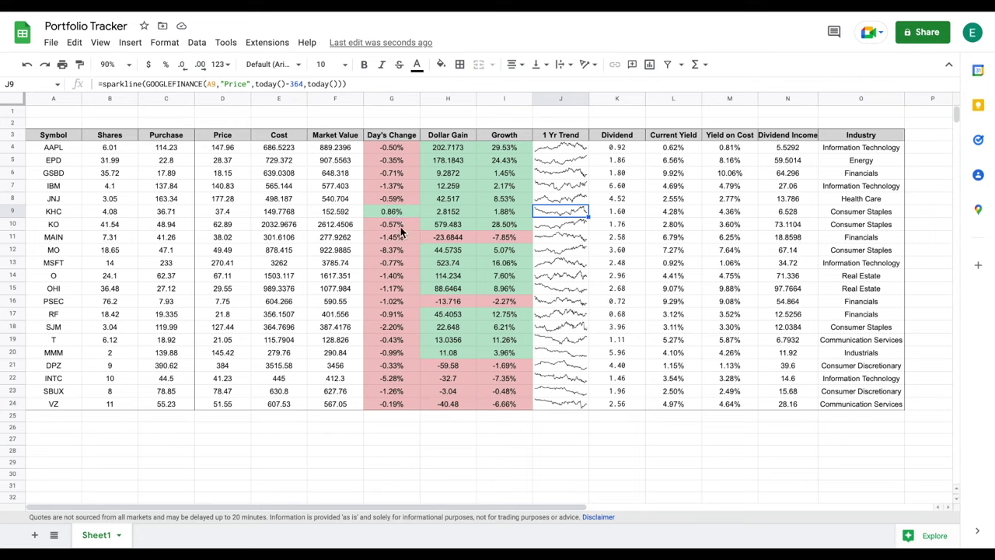
{"action": "left_click_drag", "start_coordinate": [238, 149], "coordinate": [350, 406]}
{"action": "left_click", "coordinate": [441, 64]}
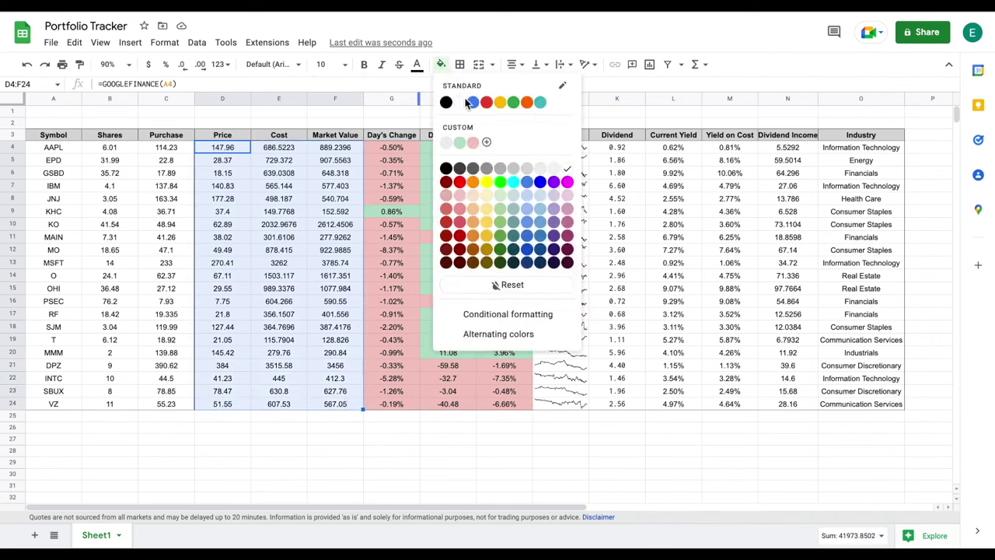
{"action": "left_click", "coordinate": [489, 195]}
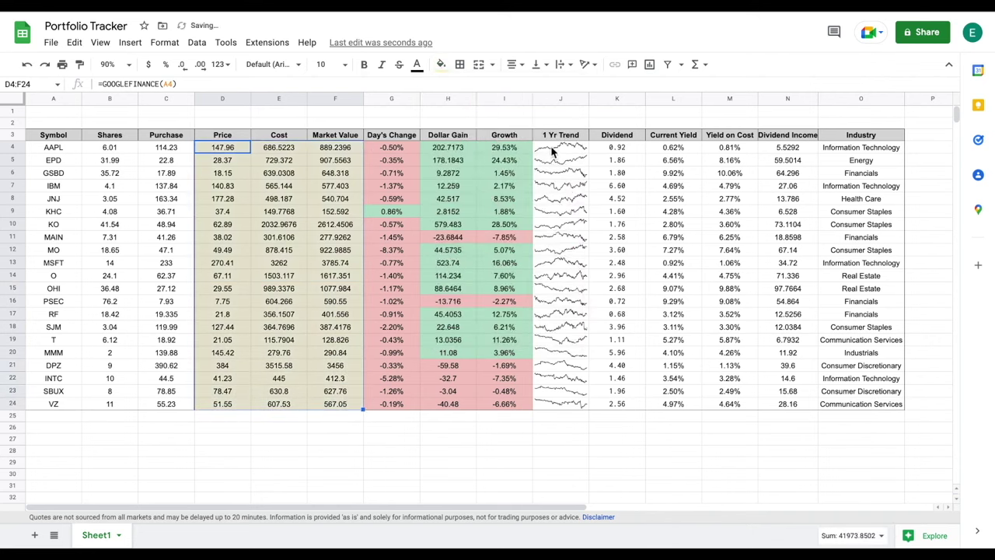
{"action": "left_click_drag", "start_coordinate": [549, 147], "coordinate": [559, 211]}
{"action": "left_click_drag", "start_coordinate": [556, 352], "coordinate": [560, 406]}
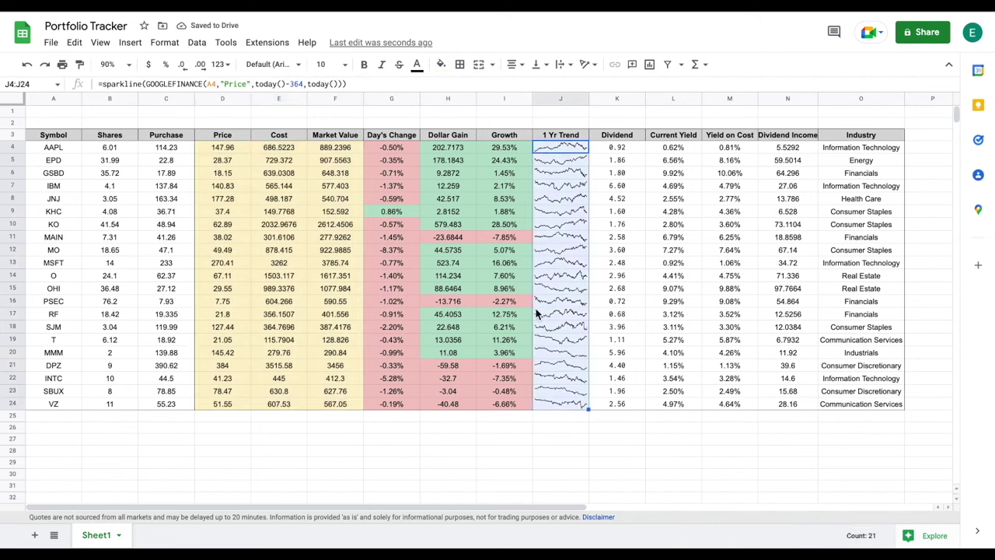
{"action": "left_click", "coordinate": [440, 63]}
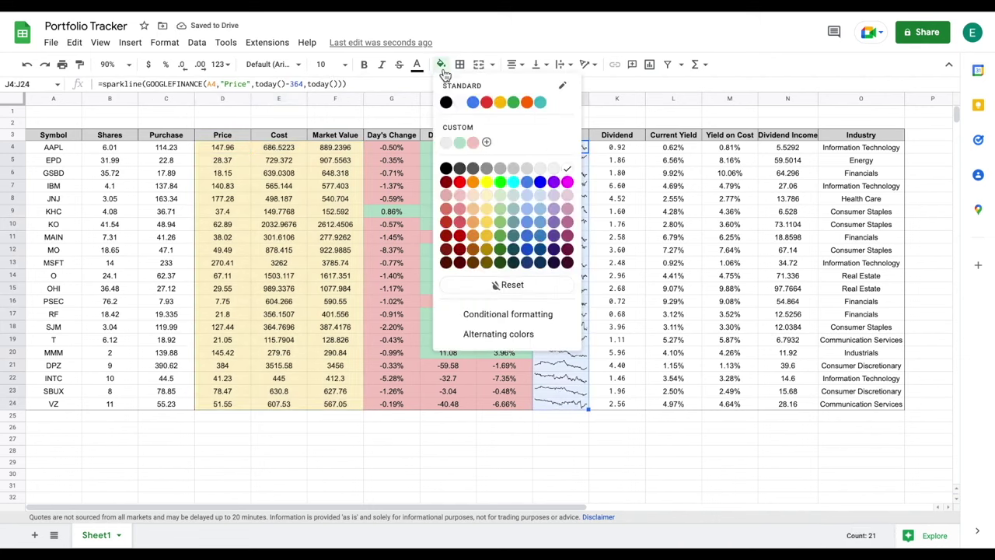
{"action": "left_click", "coordinate": [489, 197]}
Step: Fill the dividend and yield cells K4:N24 with light blue and the Industry cells O4:O24 with light purple
{"action": "left_click_drag", "start_coordinate": [612, 152], "coordinate": [765, 404]}
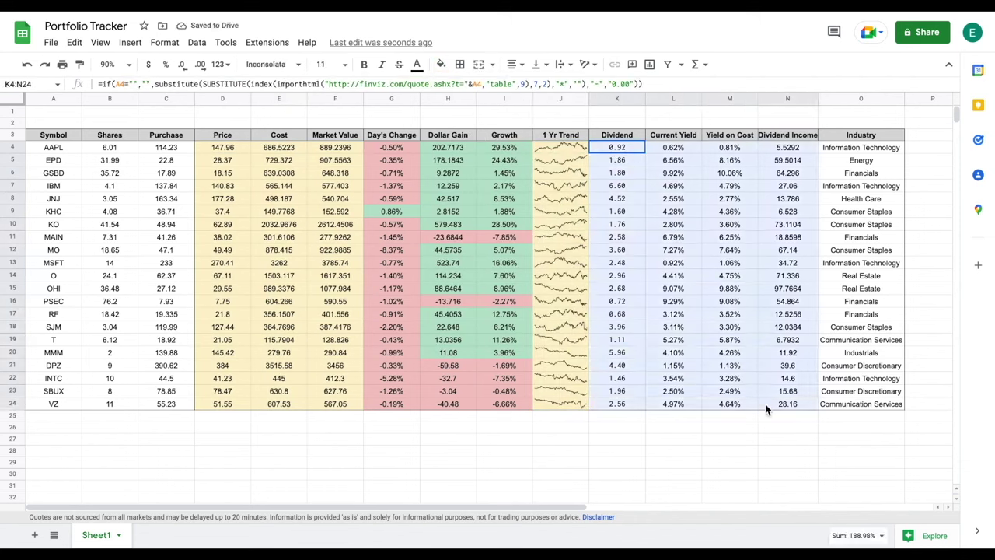
{"action": "left_click", "coordinate": [441, 68]}
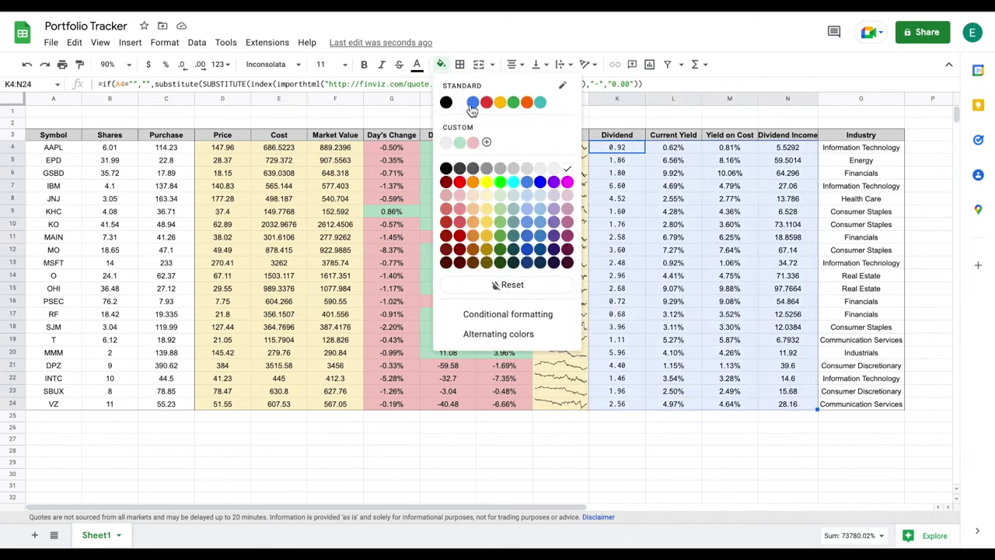
{"action": "left_click", "coordinate": [528, 198]}
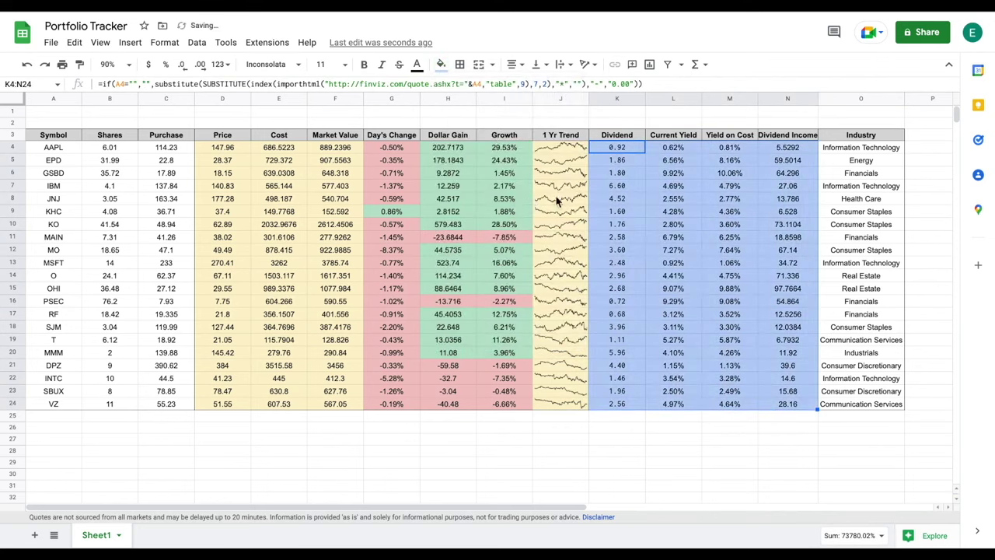
{"action": "left_click_drag", "start_coordinate": [850, 152], "coordinate": [830, 399]}
{"action": "left_click", "coordinate": [441, 67]}
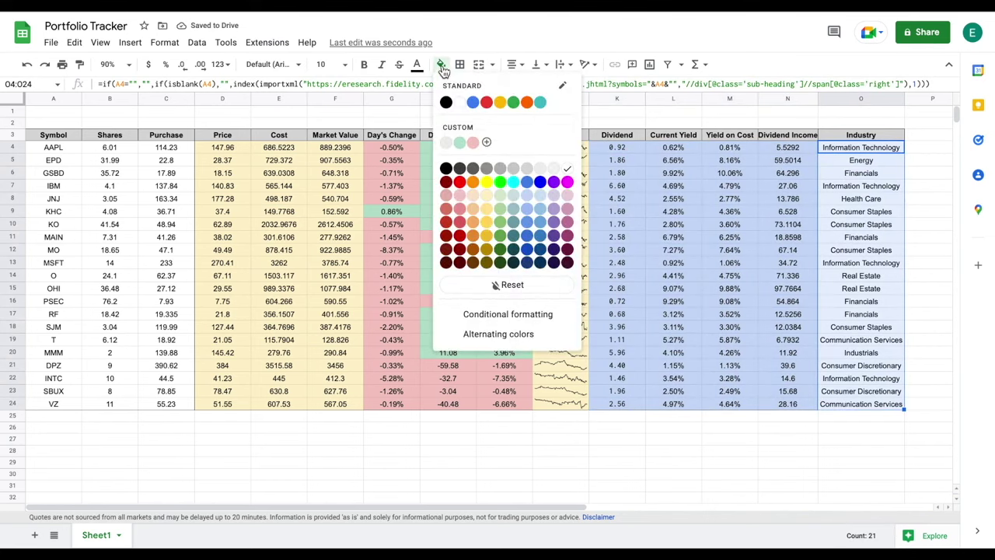
{"action": "left_click", "coordinate": [557, 203]}
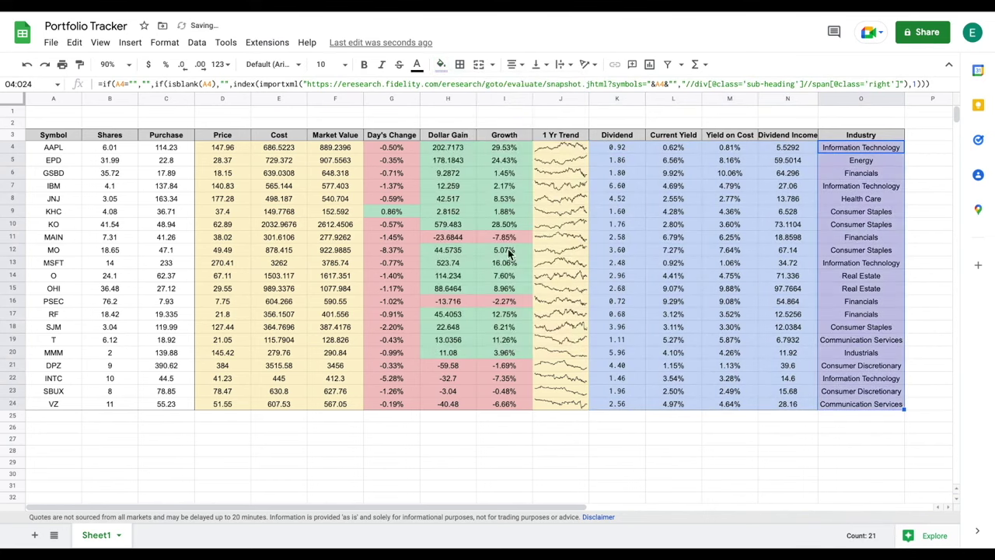
{"action": "left_click", "coordinate": [467, 431]}
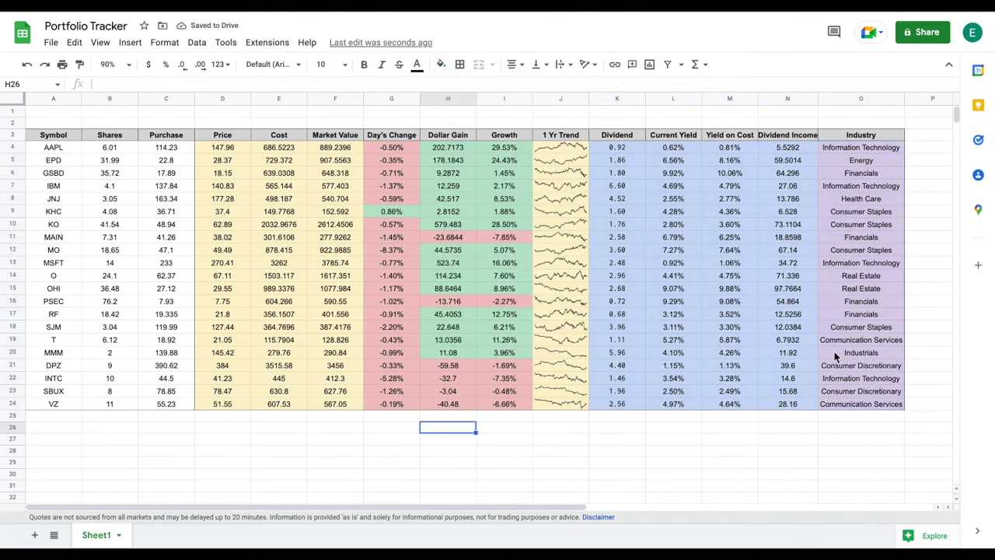
Step: Rename Sheet1 as "Portfolio Holdings" and add a second sheet named "Dashboard"
{"action": "double_click", "coordinate": [98, 536]}
{"action": "type", "text": "Portfolio Holdings"}
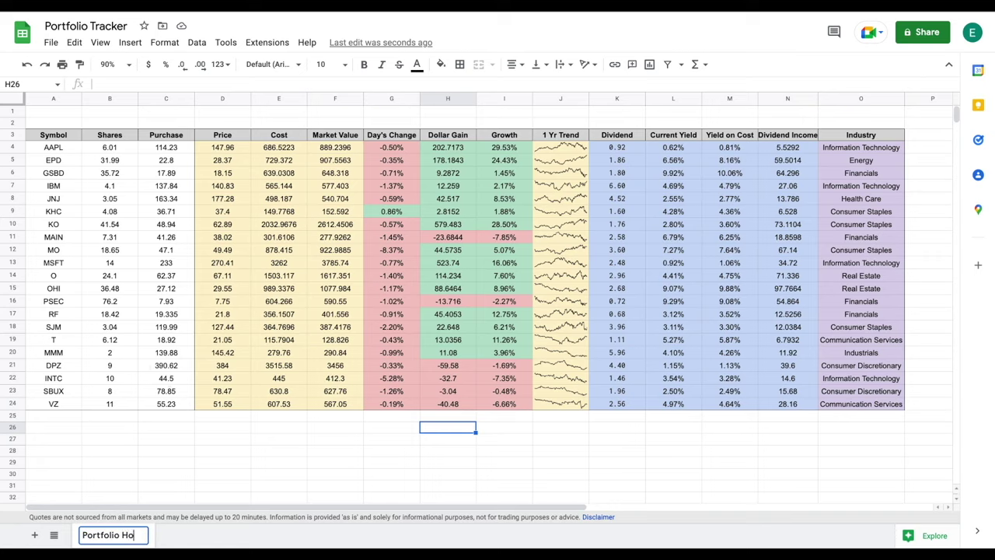
{"action": "left_click", "coordinate": [34, 535]}
{"action": "double_click", "coordinate": [205, 536]}
{"action": "type", "text": "Dashb"}
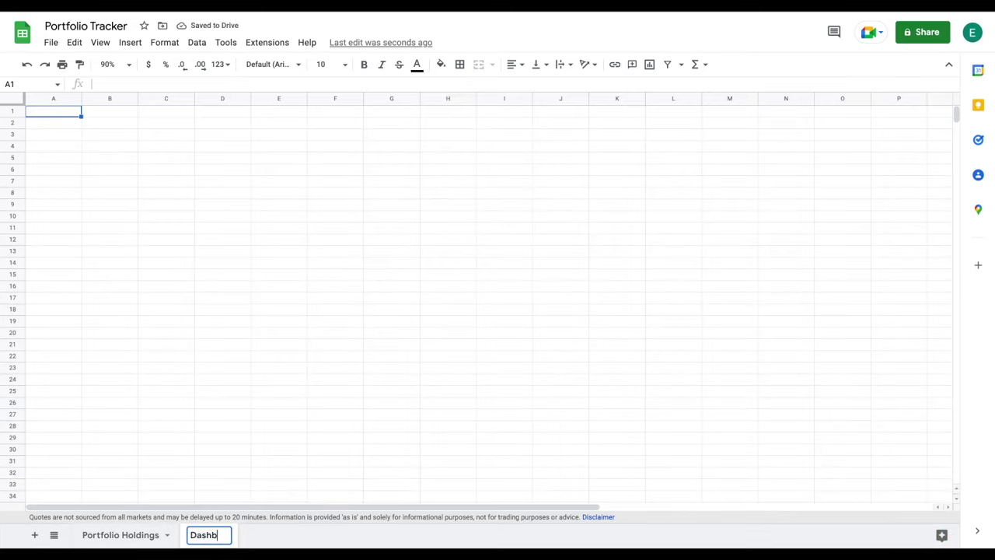
{"action": "type", "text": "oard"}
{"action": "left_click", "coordinate": [233, 428]}
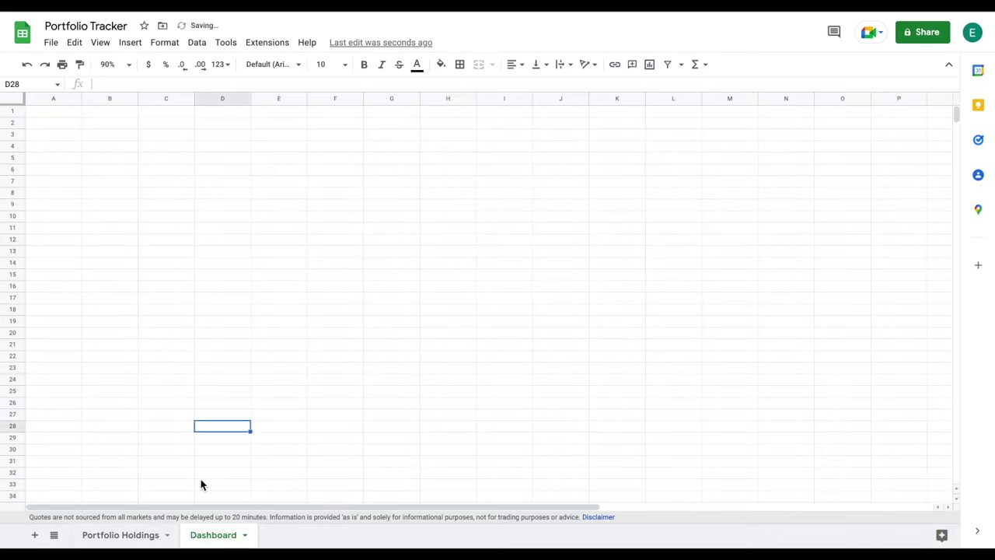
Step: Merge cells D2:Q5 on the Dashboard sheet into one title cell and give it an outer border
{"action": "left_click", "coordinate": [146, 534]}
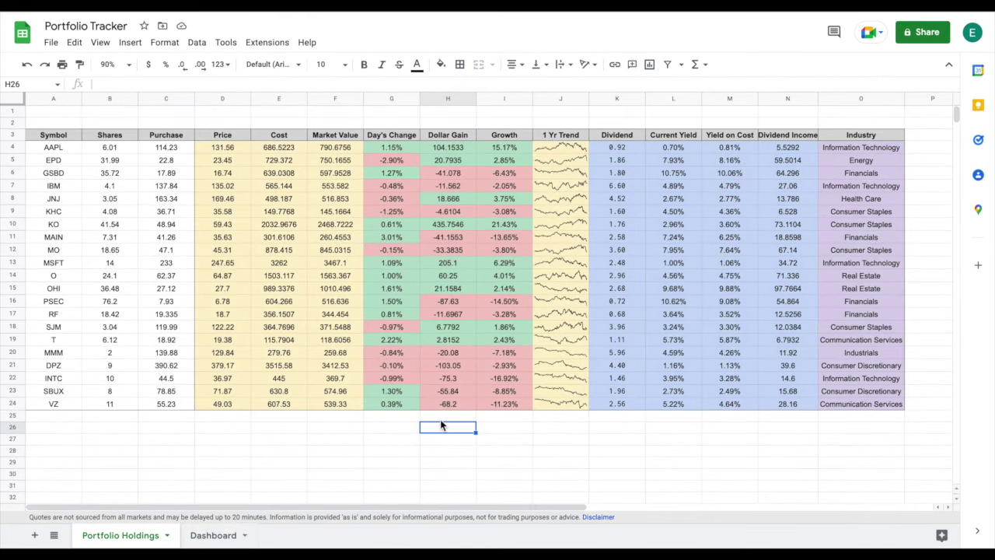
{"action": "left_click", "coordinate": [209, 536]}
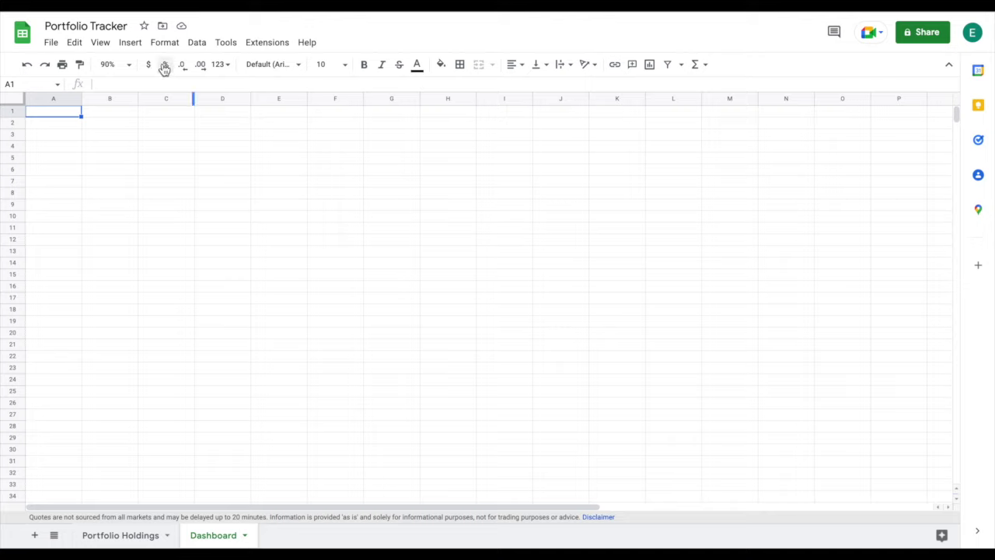
{"action": "left_click", "coordinate": [126, 66]}
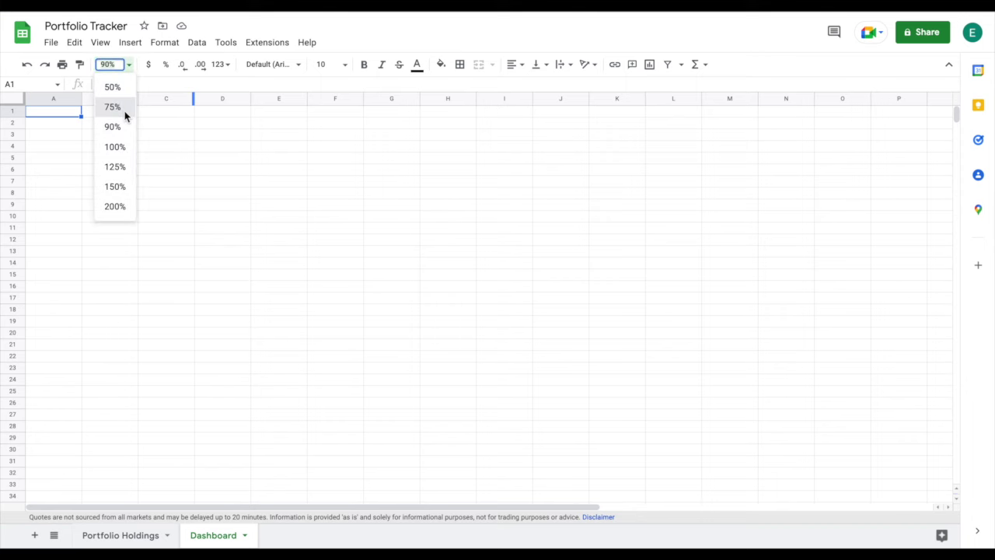
{"action": "left_click", "coordinate": [124, 109]}
{"action": "left_click_drag", "start_coordinate": [181, 121], "coordinate": [804, 153]}
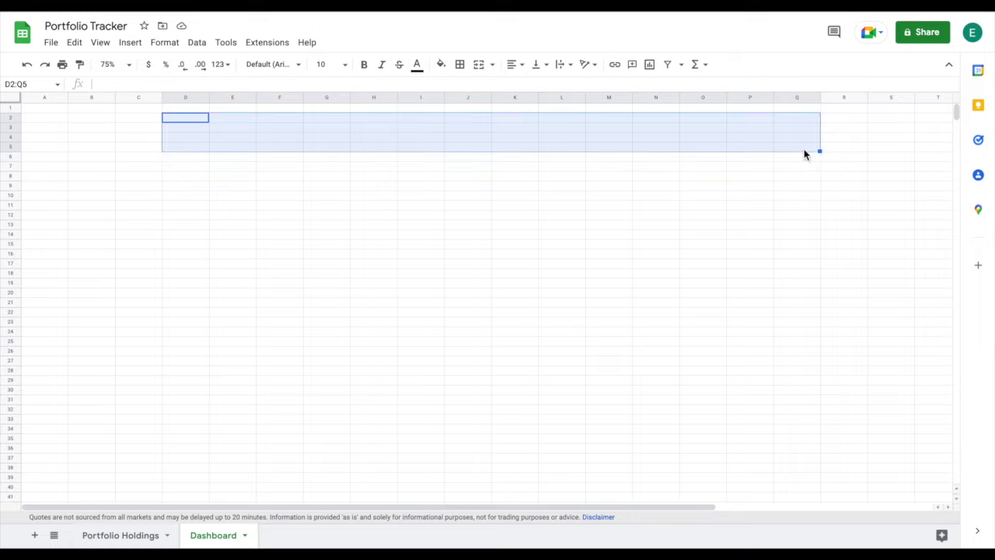
{"action": "left_click", "coordinate": [479, 66]}
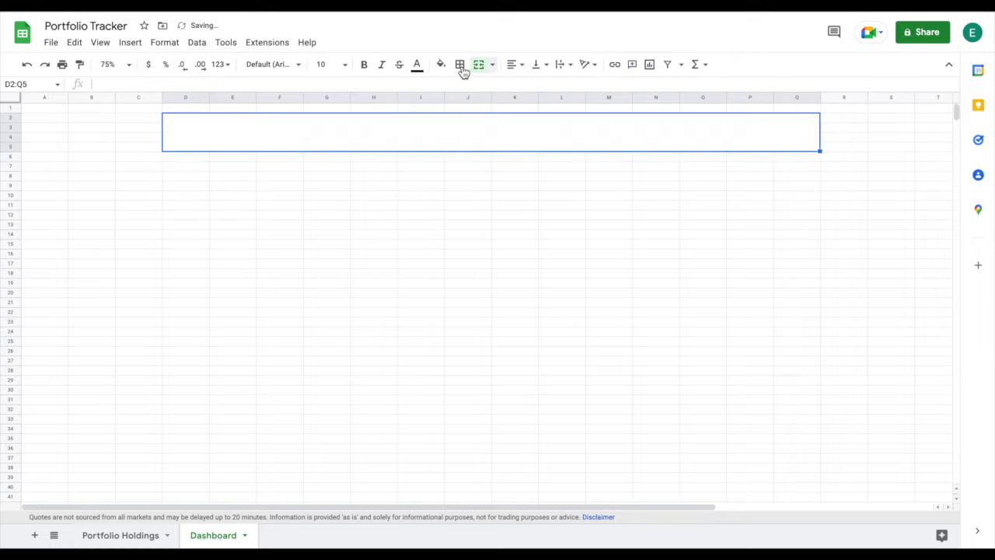
{"action": "left_click", "coordinate": [462, 66]}
{"action": "left_click", "coordinate": [532, 88]}
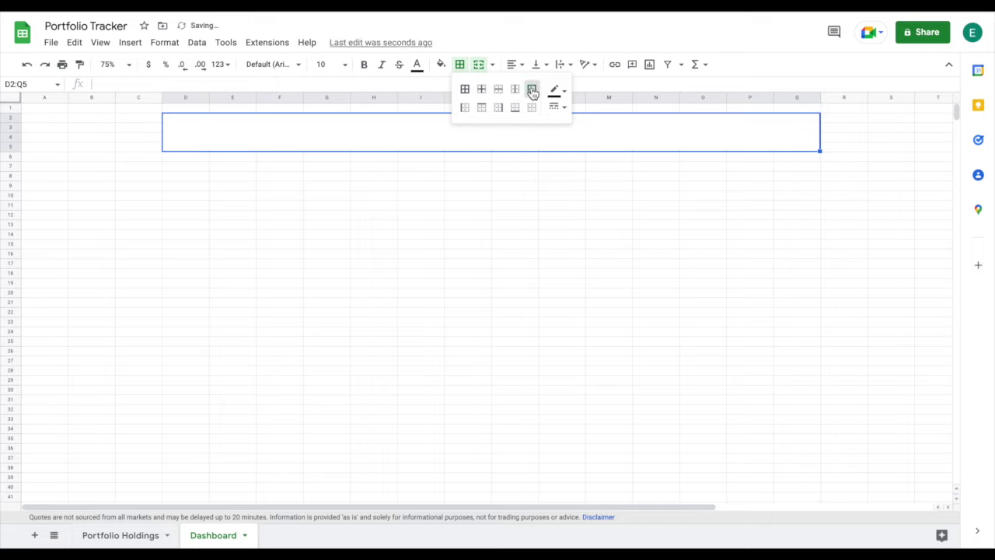
Step: Enter the title "Portfolio Dashboard" in the merged cell D2:Q5
{"action": "double_click", "coordinate": [429, 140]}
{"action": "type", "text": "Da"}
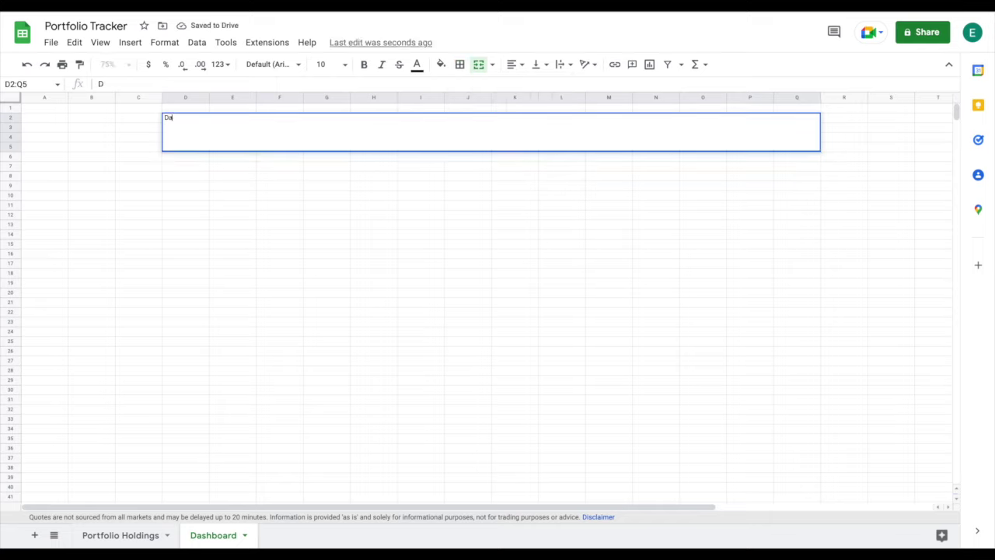
{"action": "type", "text": "shboar"}
{"action": "key", "text": "BackSpace"}
{"action": "key", "text": "BackSpace"}
{"action": "key", "text": "BackSpace"}
{"action": "key", "text": "BackSpace"}
{"action": "key", "text": "BackSpace"}
{"action": "key", "text": "BackSpace"}
{"action": "key", "text": "BackSpace"}
{"action": "key", "text": "BackSpace"}
{"action": "type", "text": "Portfolio"}
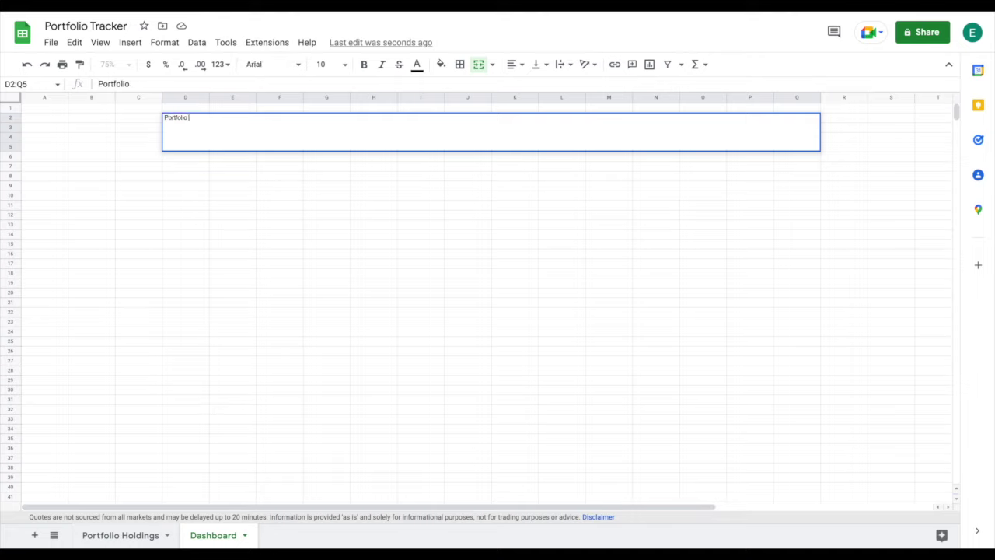
{"action": "key", "text": "Return"}
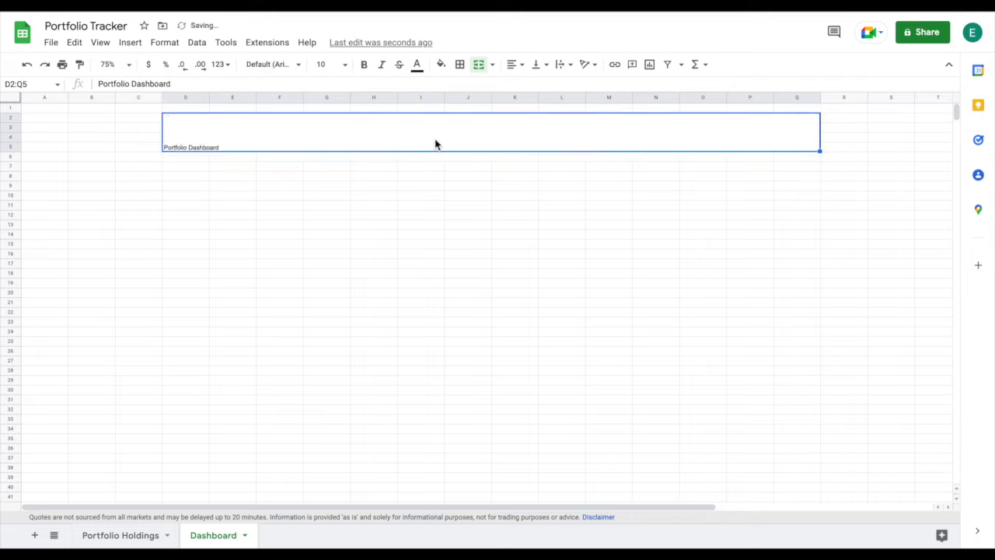
Step: Center the dashboard title horizontally and vertically and set its font size to 36
{"action": "left_click", "coordinate": [515, 68]}
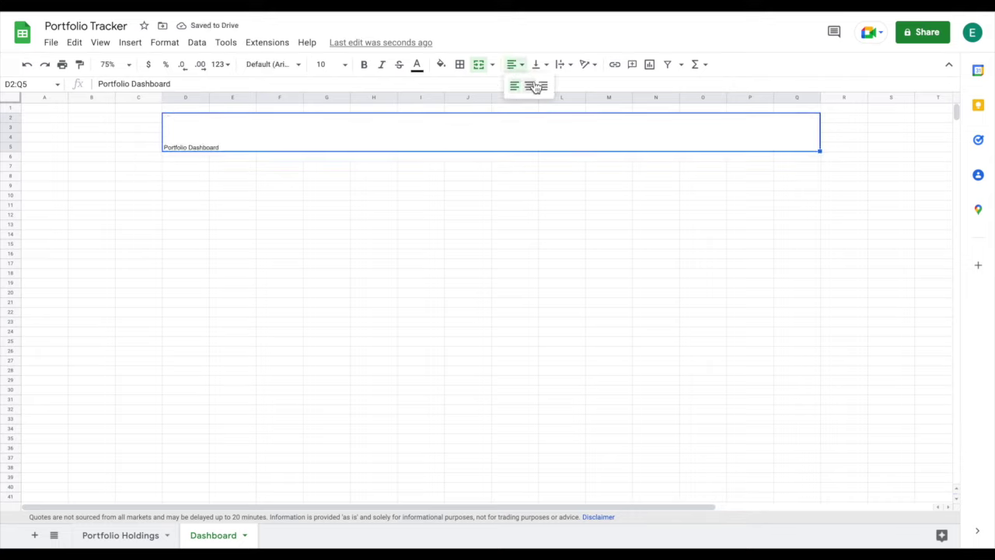
{"action": "left_click", "coordinate": [528, 85]}
{"action": "left_click", "coordinate": [535, 65]}
{"action": "left_click", "coordinate": [554, 88]}
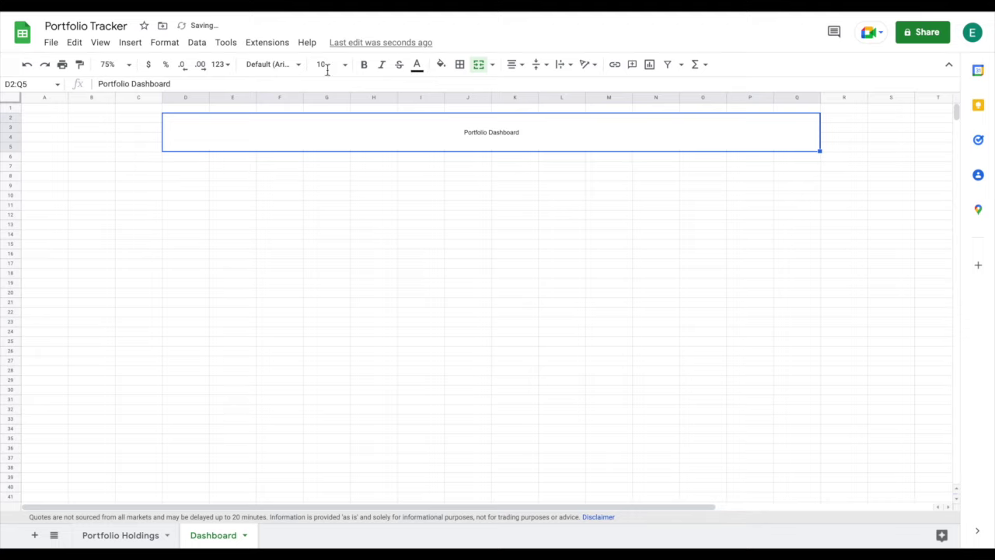
{"action": "left_click", "coordinate": [328, 65]}
{"action": "left_click", "coordinate": [323, 286]}
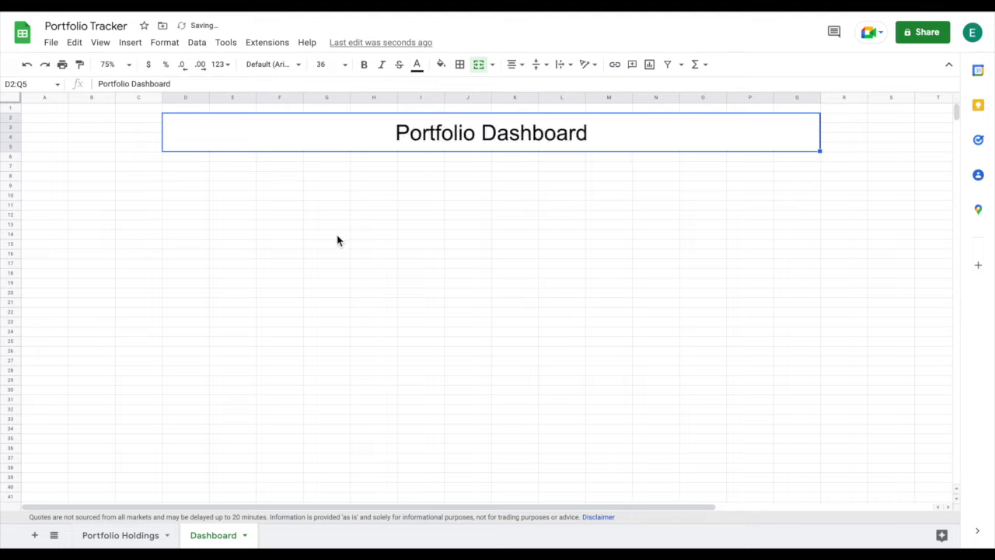
{"action": "left_click", "coordinate": [325, 67]}
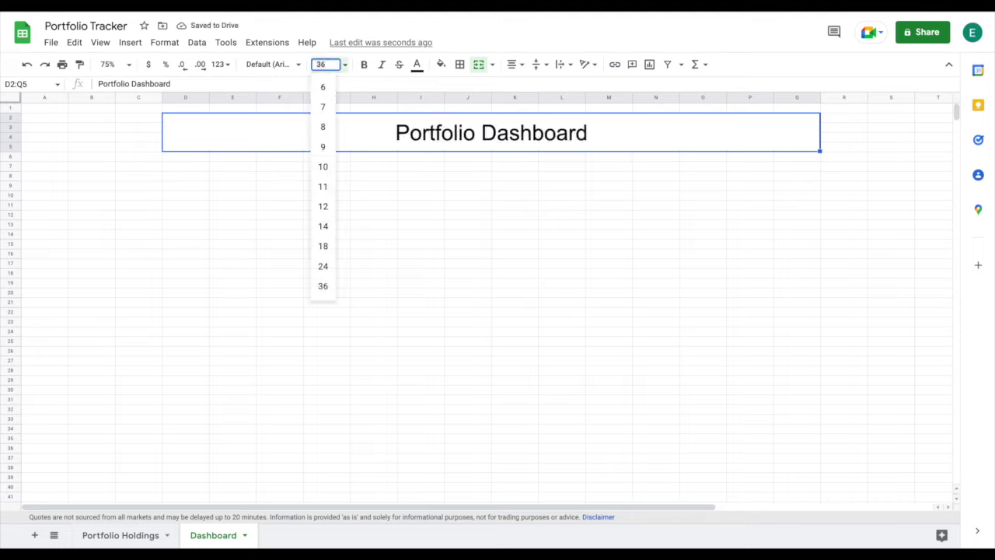
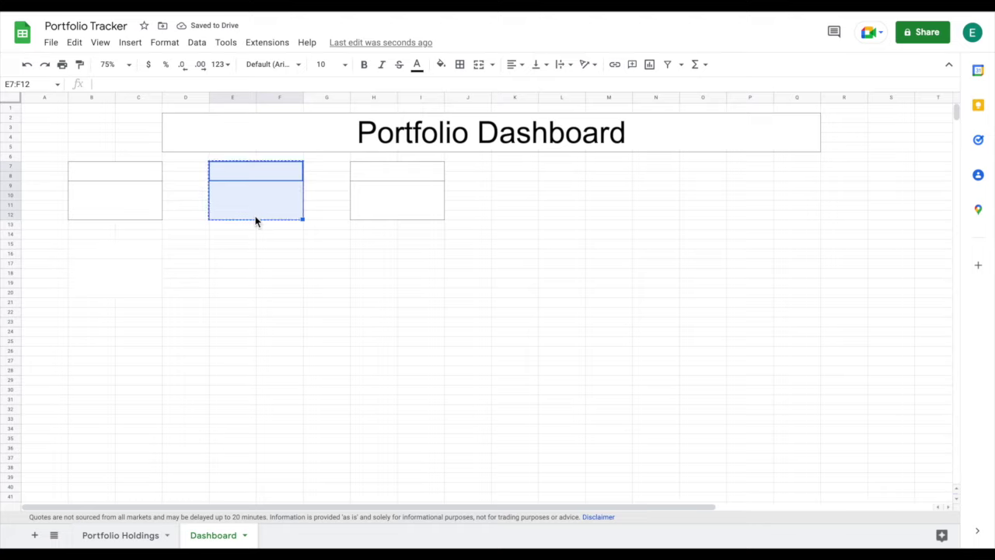
Step: Paste the copied two-part box E7:F12 into a second row at E15:F20, H15:I20 and B15:C20
{"action": "left_click", "coordinate": [233, 246]}
{"action": "key", "text": "ctrl+v"}
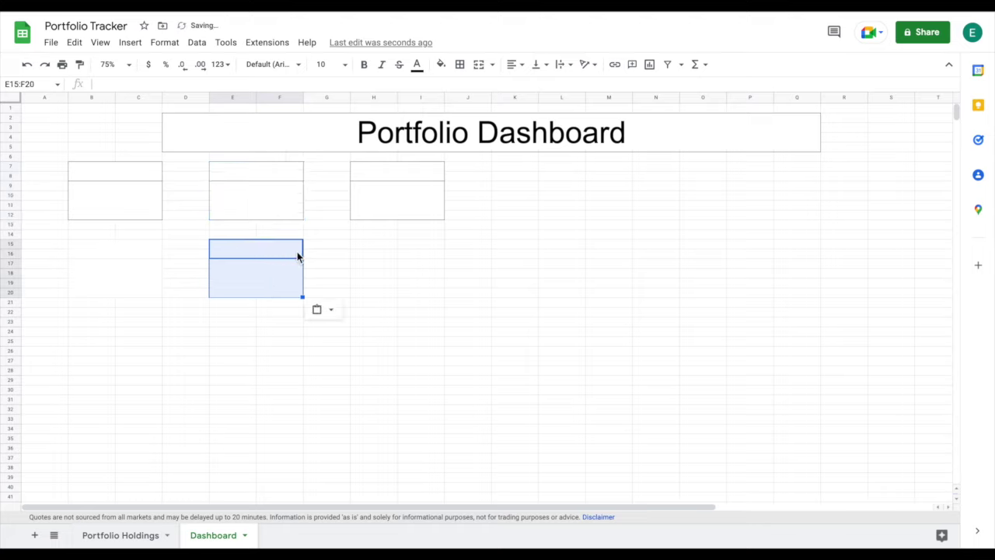
{"action": "left_click", "coordinate": [373, 249]}
{"action": "key", "text": "ctrl+v"}
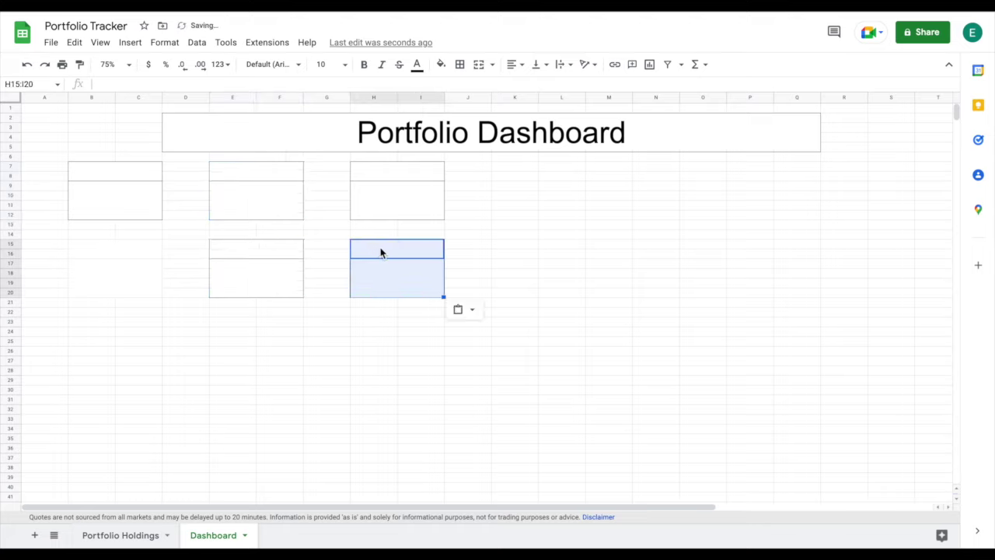
{"action": "left_click", "coordinate": [98, 255]}
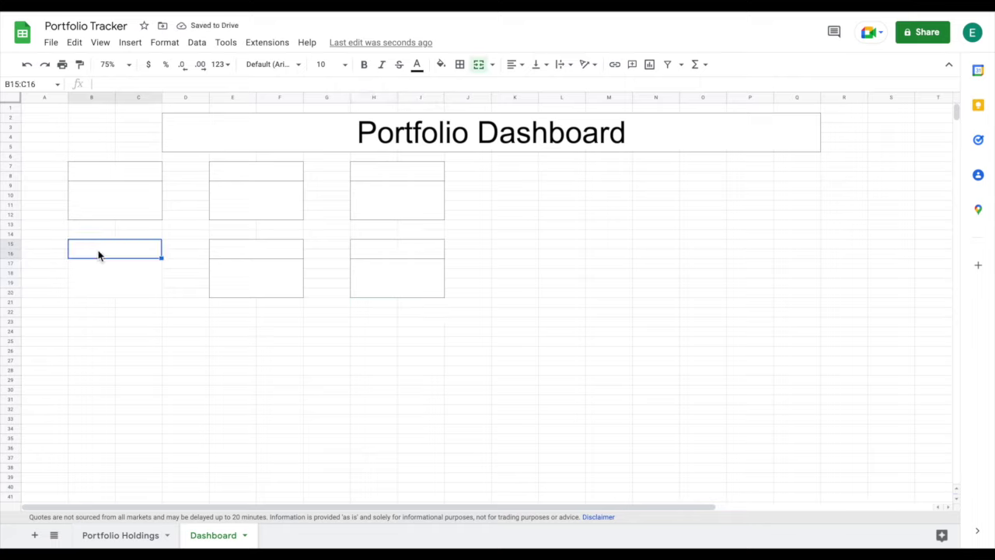
{"action": "key", "text": "ctrl+v"}
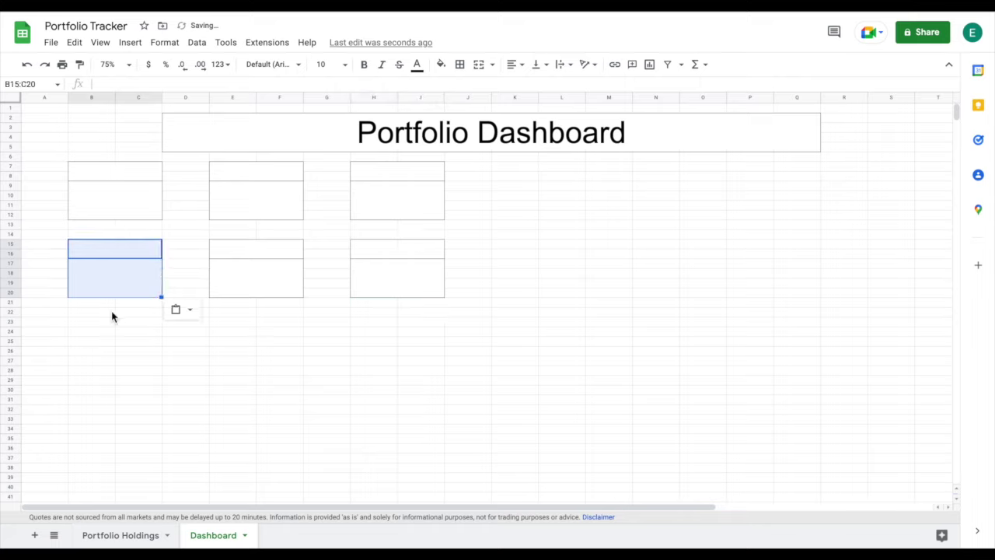
{"action": "left_click", "coordinate": [90, 327]}
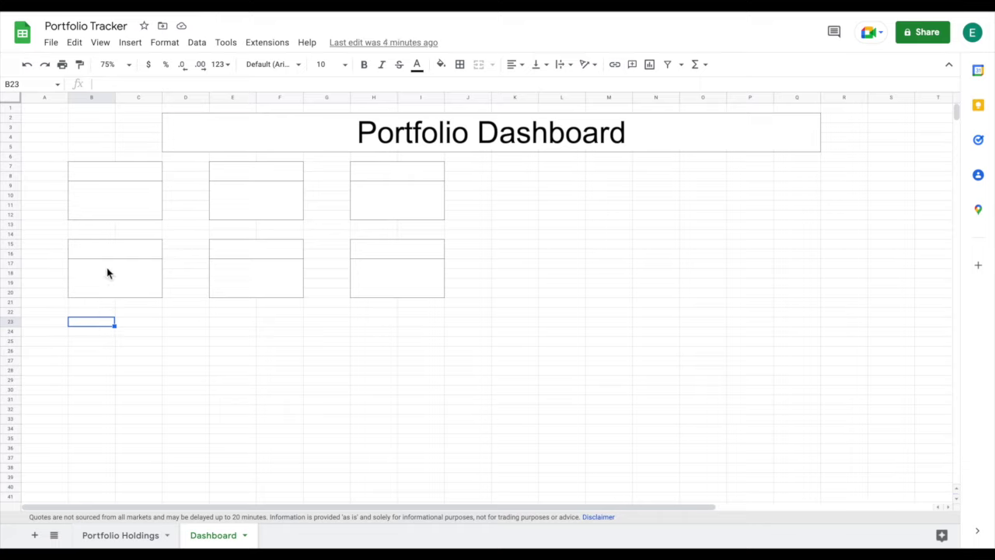
Step: Title the first box B7:C8 "Portfolio Value:" and sum the Market Value cells F4:F46 of Portfolio Holdings in B9:C12
{"action": "left_click", "coordinate": [116, 177]}
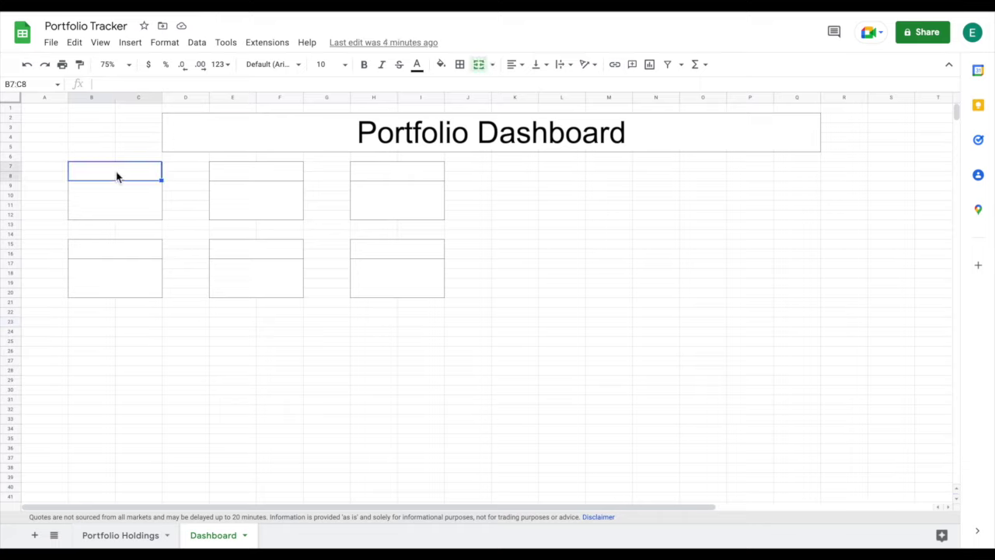
{"action": "type", "text": "Portfolio Value:"}
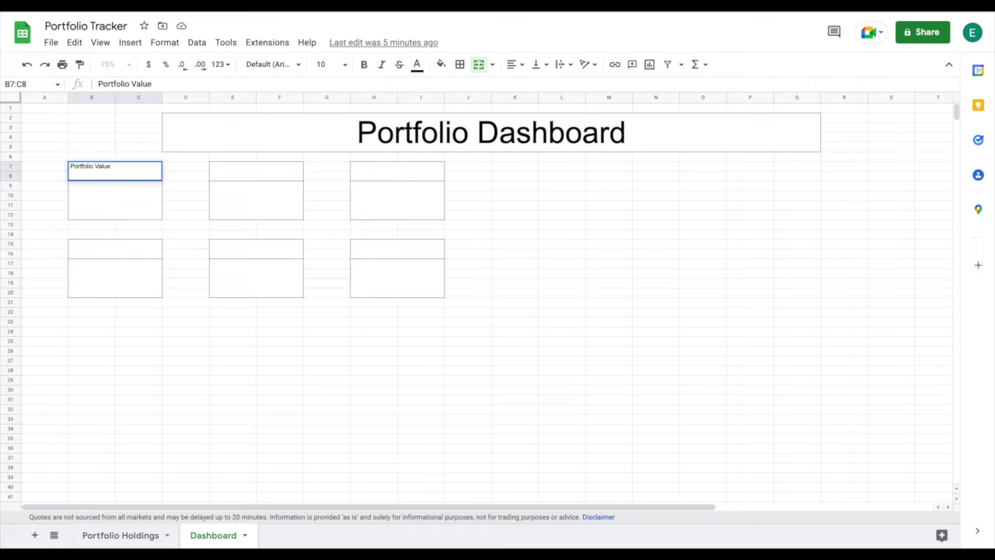
{"action": "left_click", "coordinate": [119, 210]}
{"action": "type", "text": "=sum("}
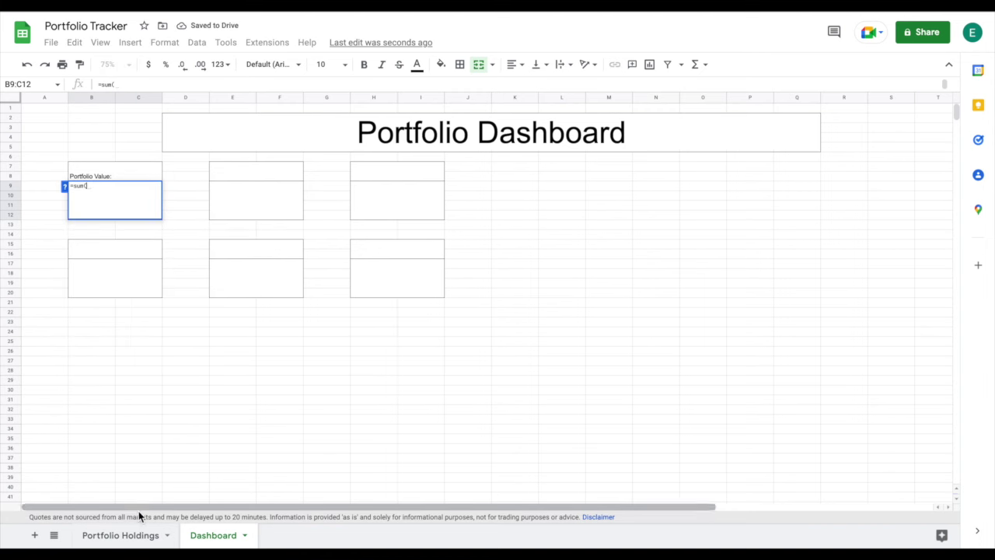
{"action": "key", "text": "ctrl+shift+Page_Up"}
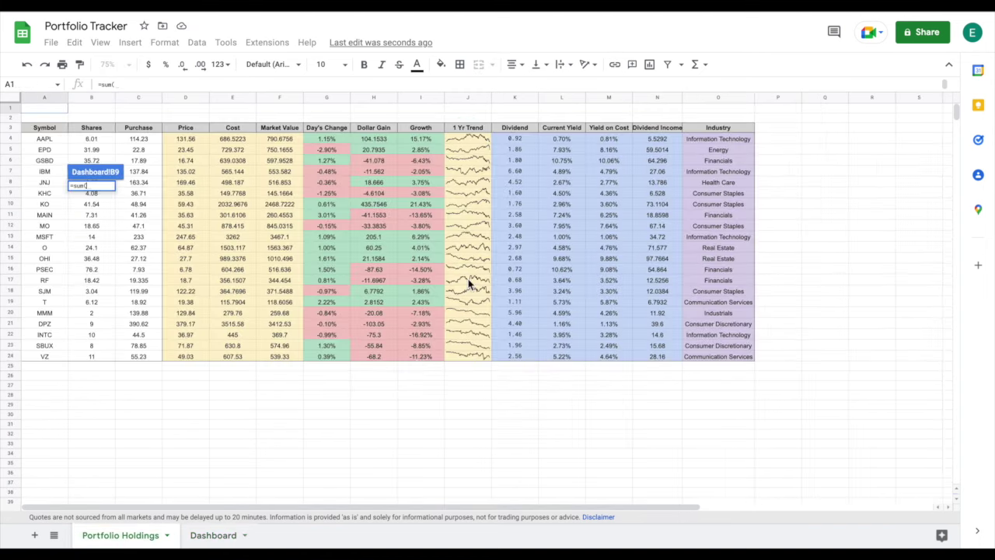
{"action": "left_click_drag", "start_coordinate": [285, 136], "coordinate": [284, 509]}
{"action": "type", "text": ")"}
{"action": "key", "text": "Return"}
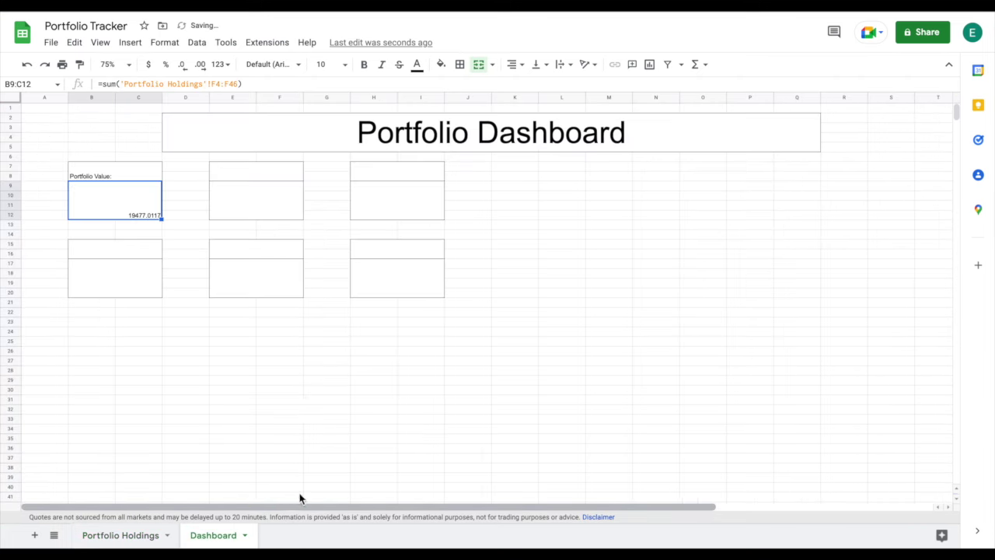
Step: Enter the title "Portfolio Gain $:" in the header E7:F8 of the second dashboard box
{"action": "left_click", "coordinate": [278, 178]}
{"action": "type", "text": "Portfolio Gain $"}
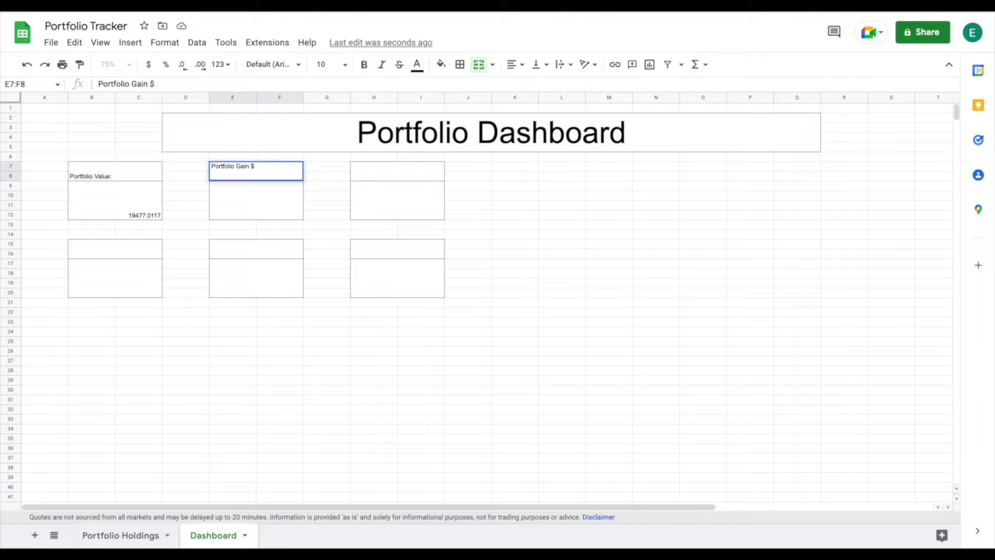
{"action": "type", "text": ":"}
Step: Sum the Dollar Gain cells H4:H46 of Portfolio Holdings in the Portfolio Gain $ box, E9:F12
{"action": "left_click", "coordinate": [274, 214]}
{"action": "type", "text": "=sum("}
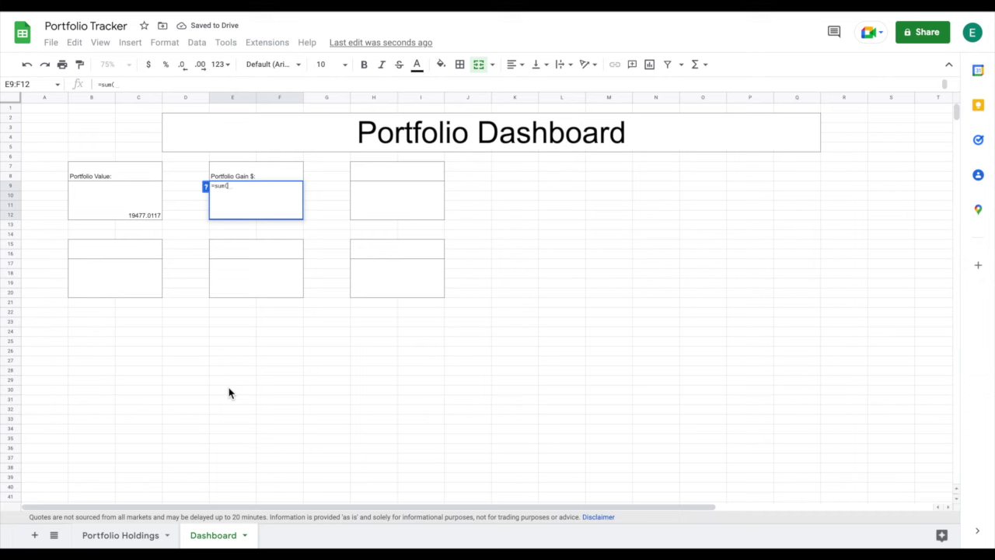
{"action": "left_click", "coordinate": [122, 534]}
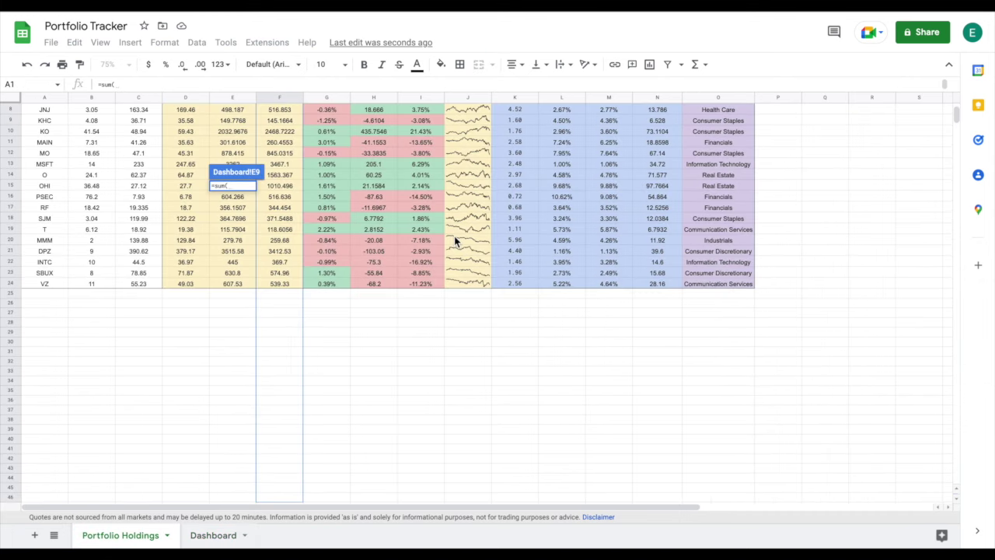
{"action": "scroll", "coordinate": [455, 241], "scroll_direction": "up", "scroll_amount": 3}
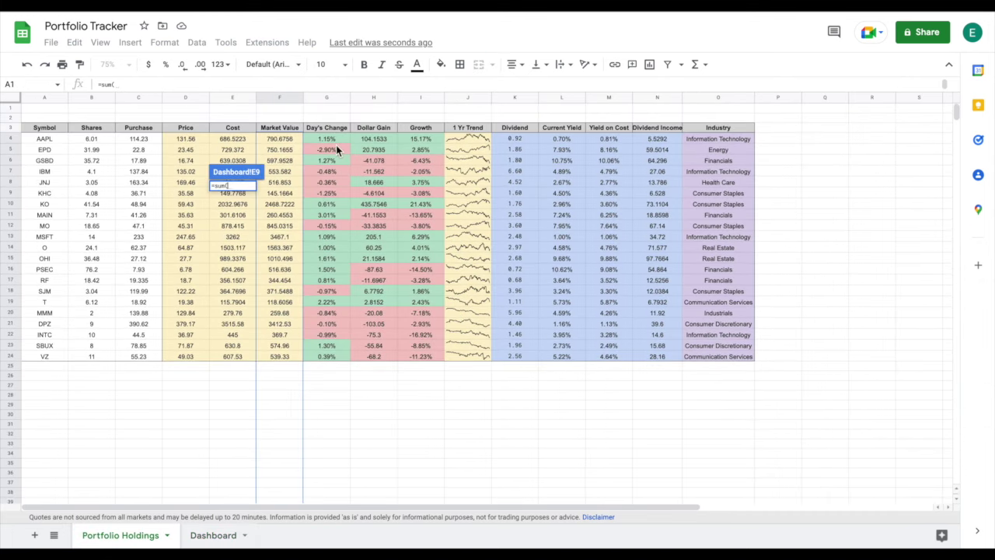
{"action": "left_click", "coordinate": [373, 138]}
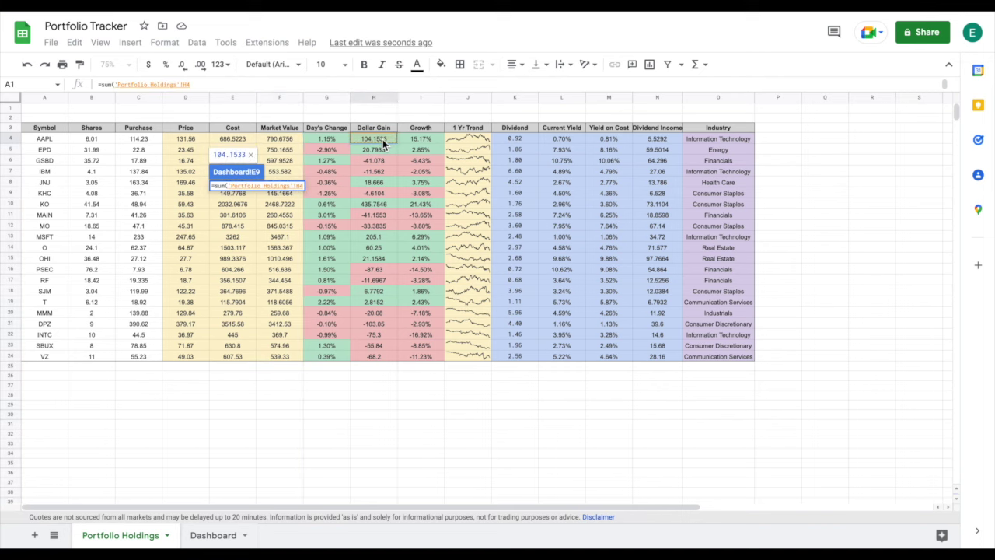
{"action": "key", "text": "ctrl+shift+Down"}
{"action": "key", "text": "shift+Down"}
{"action": "key", "text": "shift+Down"}
{"action": "key", "text": "shift+Down"}
{"action": "key", "text": "shift+Down"}
{"action": "key", "text": "shift+Down"}
{"action": "key", "text": "shift+Down"}
{"action": "key", "text": "shift+Down"}
{"action": "key", "text": "shift+Down"}
{"action": "key", "text": "shift+Down"}
{"action": "key", "text": "shift+Down"}
{"action": "key", "text": "shift+Down"}
{"action": "key", "text": "shift+Down"}
{"action": "key", "text": "shift+Down"}
{"action": "key", "text": "shift+Down"}
{"action": "key", "text": "shift+Down"}
{"action": "key", "text": "shift+Down"}
{"action": "key", "text": "shift+Down"}
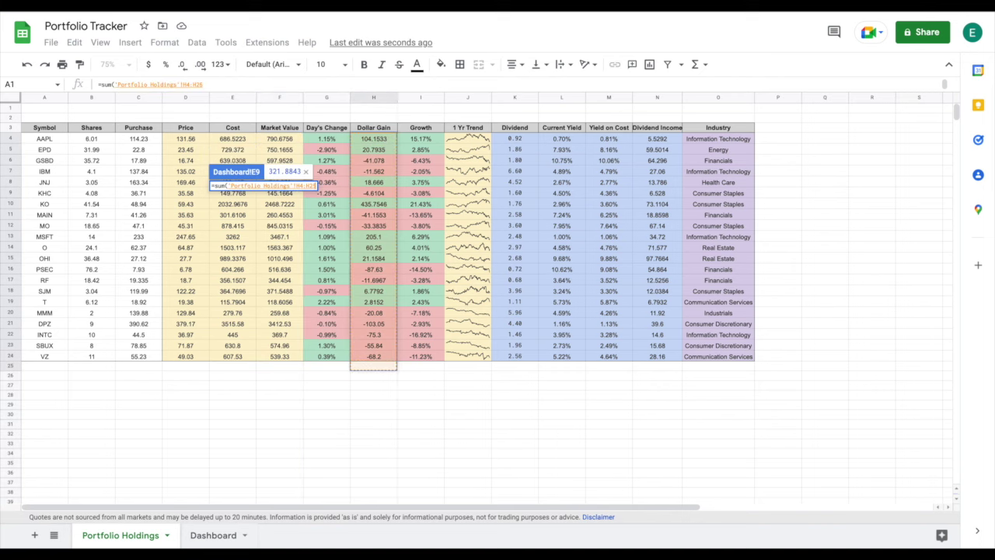
{"action": "key", "text": "shift+Down"}
{"action": "key", "text": "shift+Down"}
{"action": "key", "text": "shift+Down"}
{"action": "key", "text": "shift+Down"}
{"action": "key", "text": "shift+Down"}
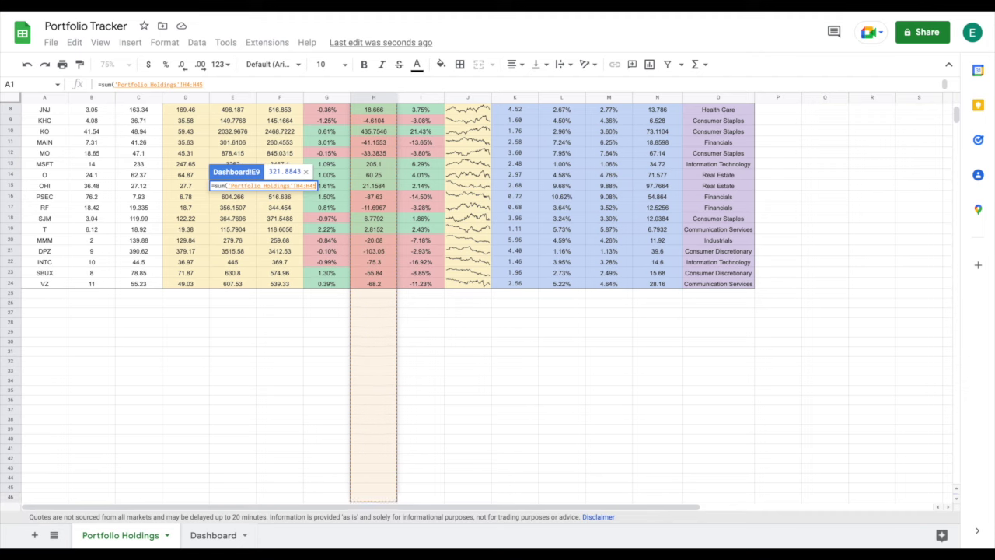
{"action": "key", "text": "Return"}
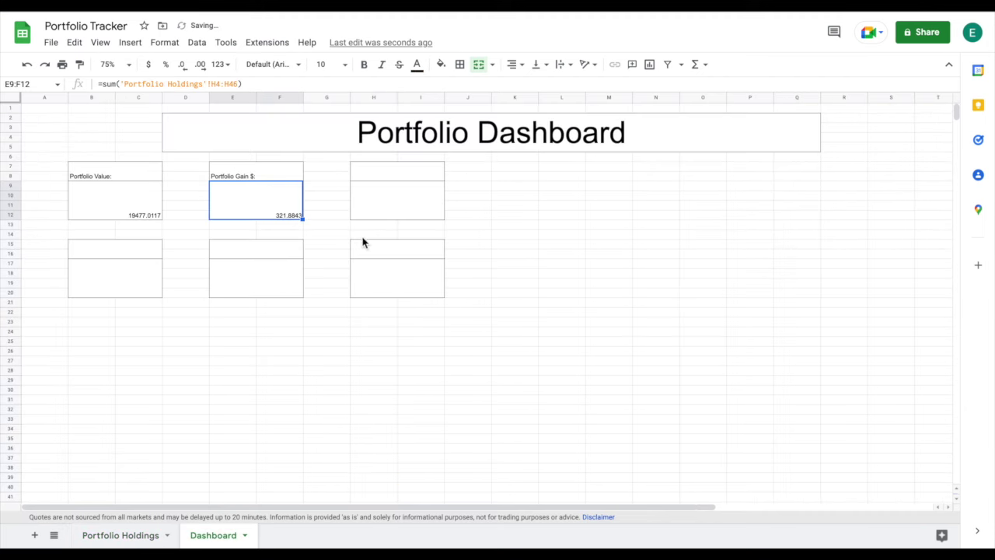
Step: Enter the title "Portfolio Gain %:" in the header H7:I8 of the third dashboard box
{"action": "left_click", "coordinate": [405, 170]}
{"action": "type", "text": "Portfolio Gain "}
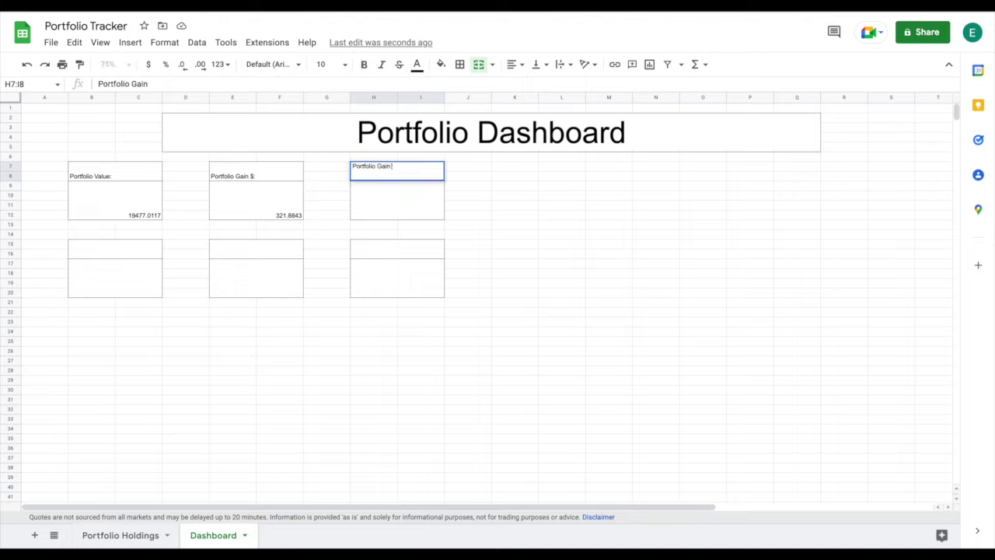
{"action": "type", "text": "%:"}
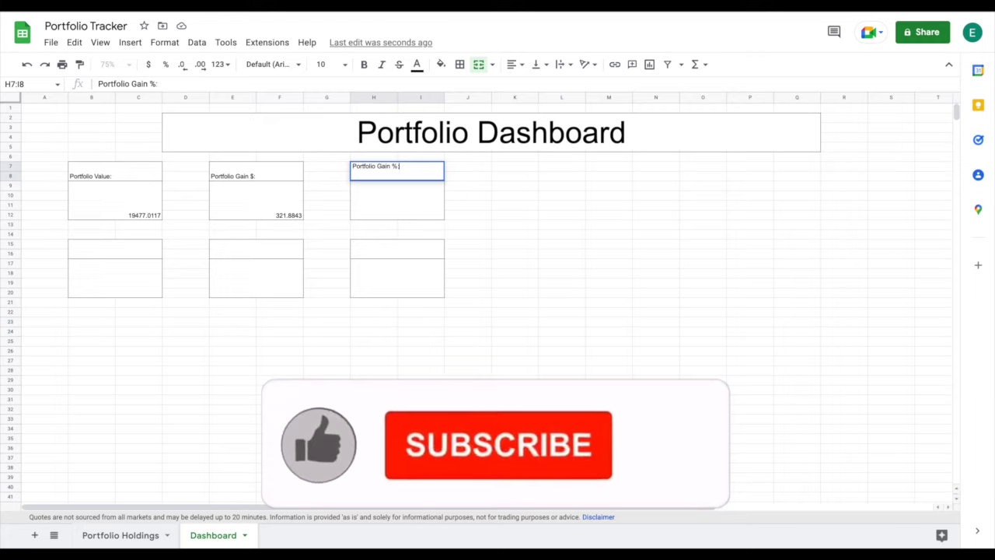
{"action": "key", "text": "ctrl+Return"}
Step: Begin the Portfolio Gain % formula in H9:I12 with the sum of the Dollar Gain cells H4:H42 of Portfolio Holdings
{"action": "left_click", "coordinate": [404, 211]}
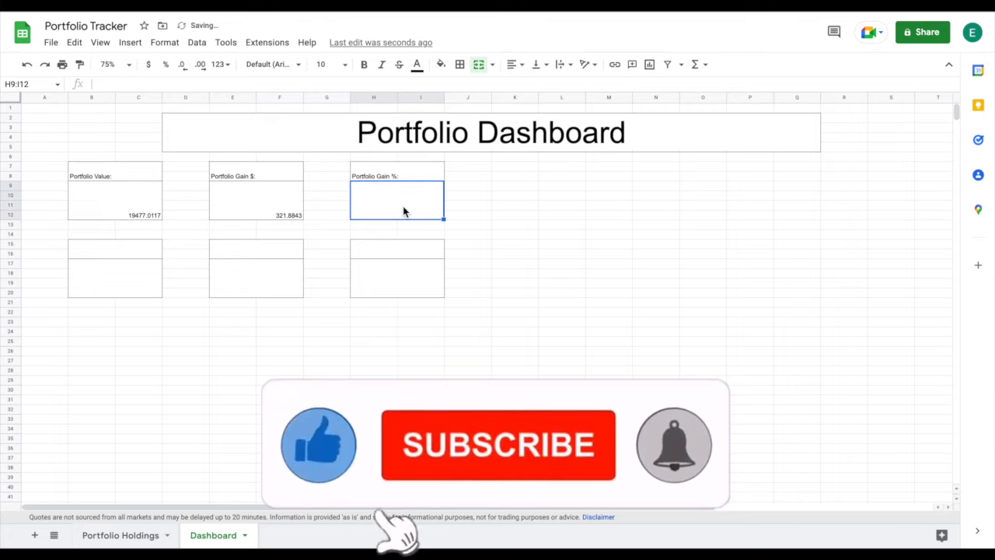
{"action": "type", "text": "="}
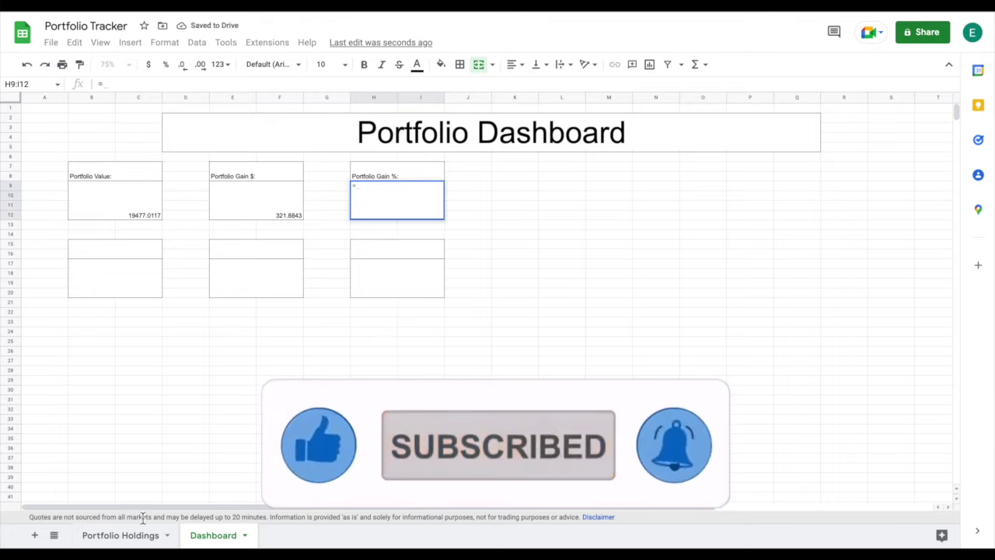
{"action": "left_click", "coordinate": [121, 534]}
{"action": "scroll", "coordinate": [310, 308], "scroll_direction": "up", "scroll_amount": 3}
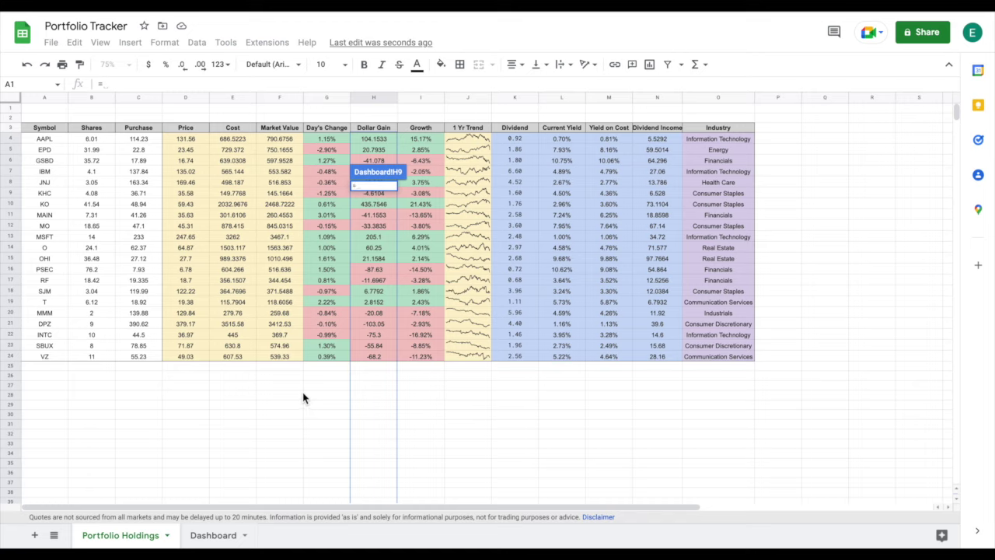
{"action": "type", "text": "sum"}
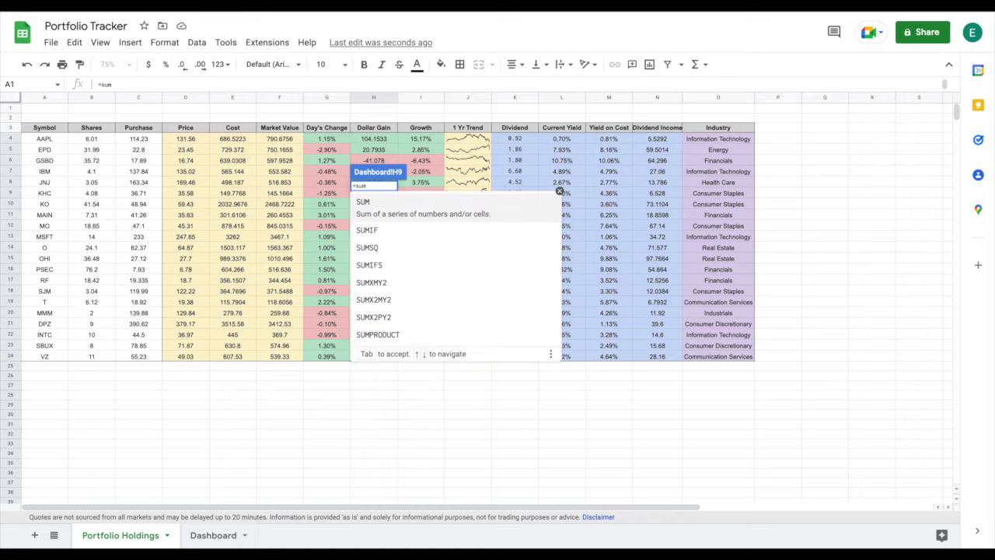
{"action": "type", "text": "("}
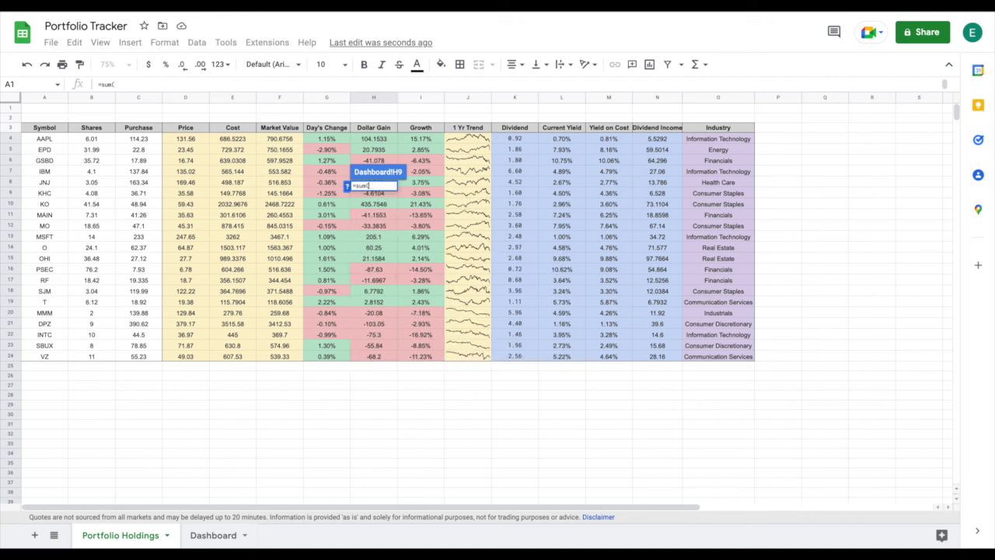
{"action": "left_click", "coordinate": [378, 140]}
{"action": "left_click_drag", "start_coordinate": [378, 142], "coordinate": [373, 495]}
{"action": "type", "text": ")"}
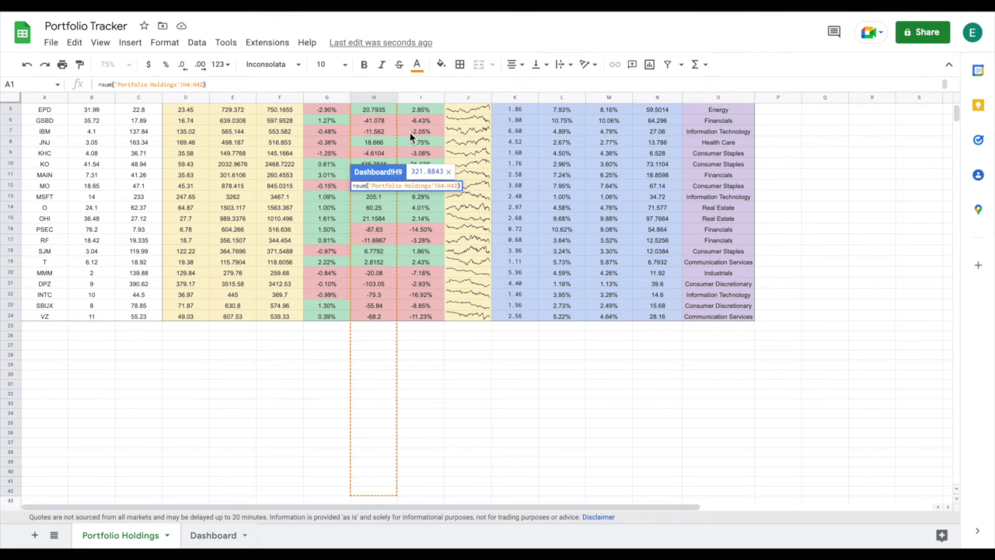
Step: Try to complete the Portfolio Gain % formula by dividing by the Cost cells E4:E42 of Portfolio Holdings
{"action": "scroll", "coordinate": [410, 137], "scroll_direction": "up", "scroll_amount": 1}
{"action": "type", "text": "/"}
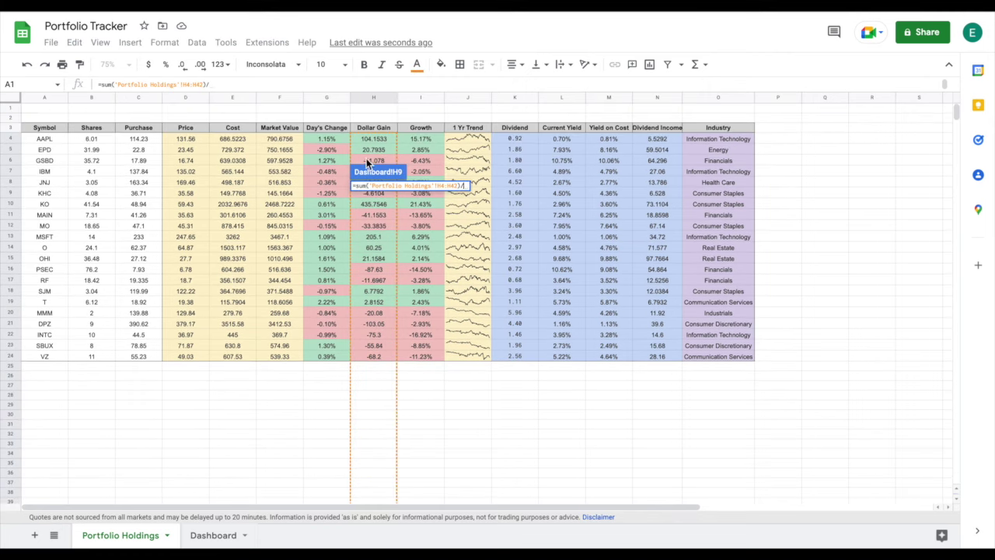
{"action": "left_click", "coordinate": [243, 138]}
{"action": "left_click_drag", "start_coordinate": [244, 138], "coordinate": [233, 462]}
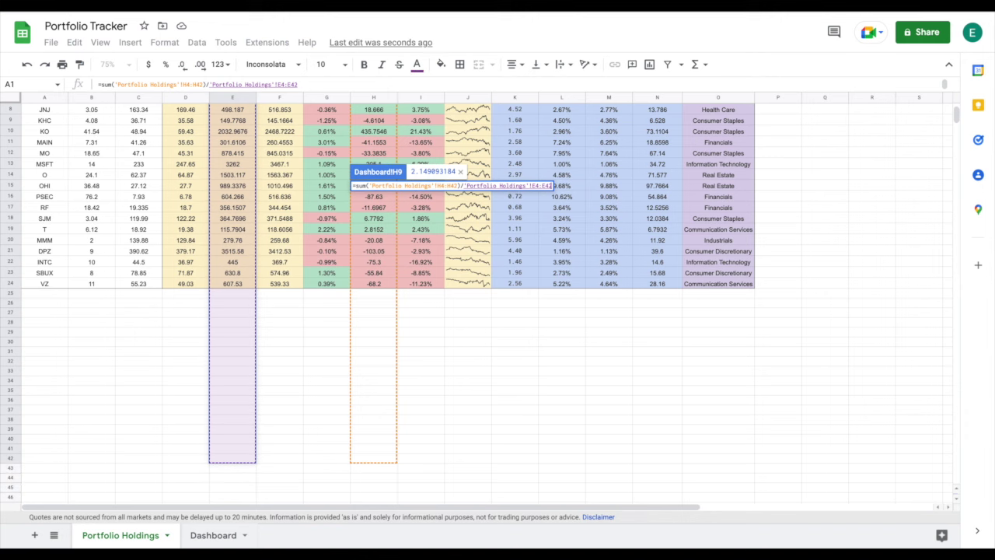
{"action": "type", "text": ")"}
{"action": "key", "text": "Return"}
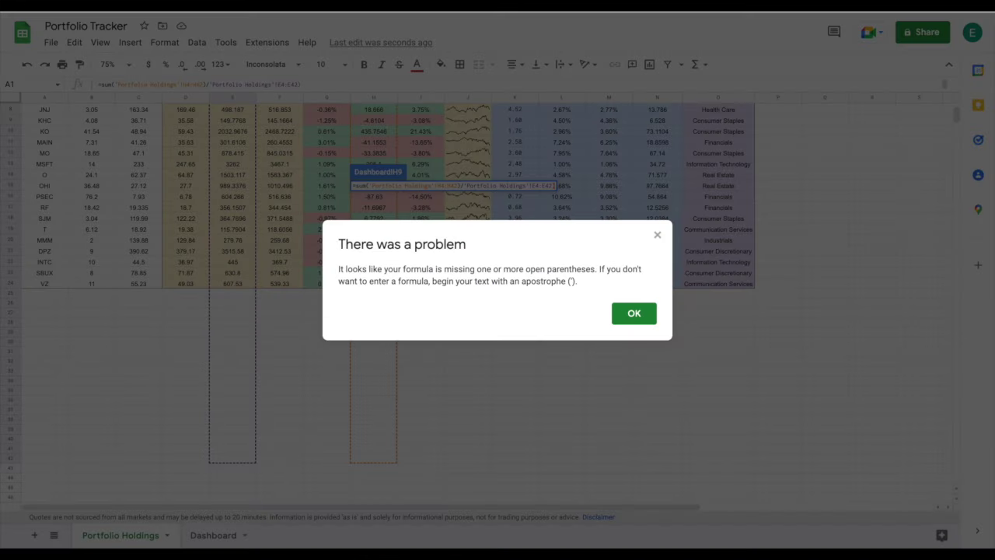
{"action": "left_click", "coordinate": [634, 314]}
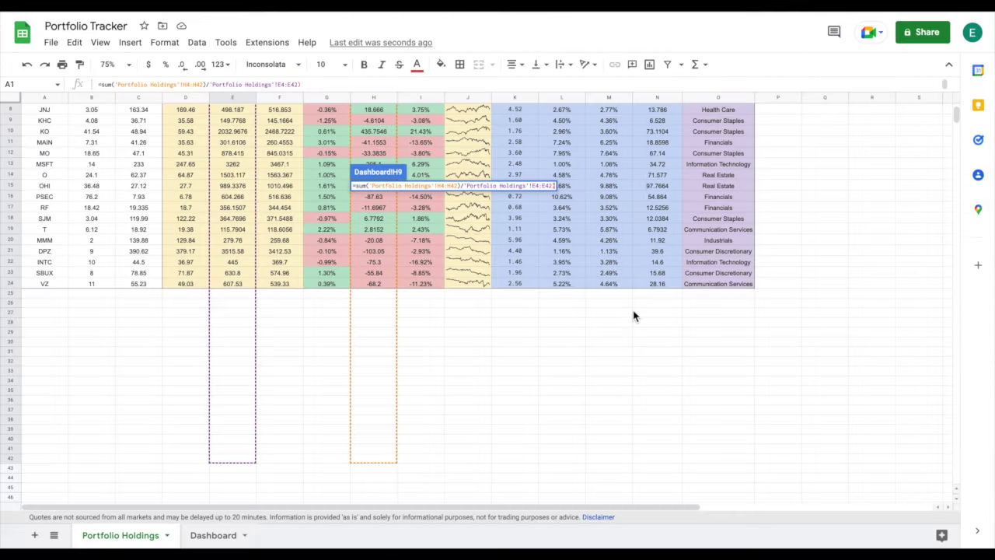
Step: Correct the Portfolio Gain % formula to divide by the sum of E4:E42 and format the result as a percentage
{"action": "left_click", "coordinate": [209, 86]}
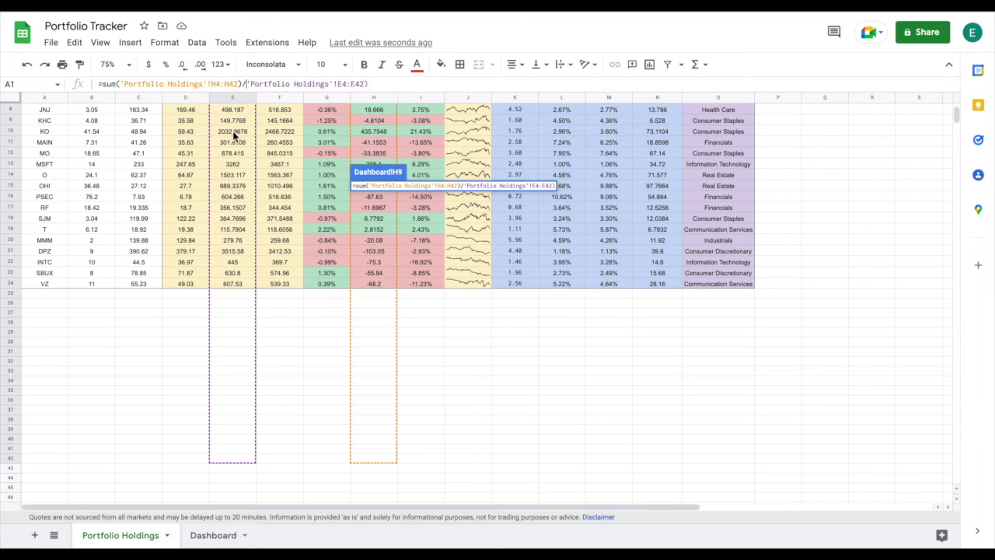
{"action": "type", "text": "sum("}
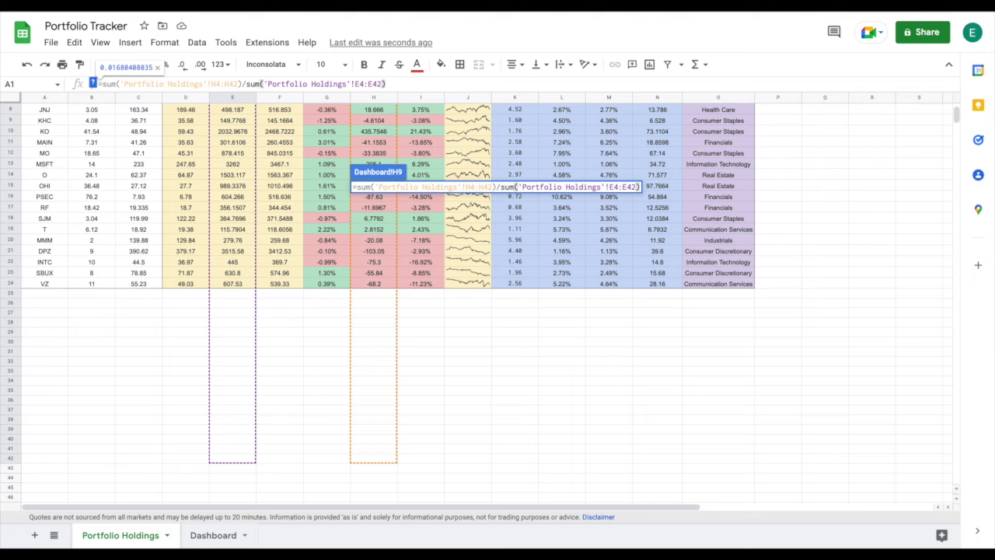
{"action": "key", "text": "Return"}
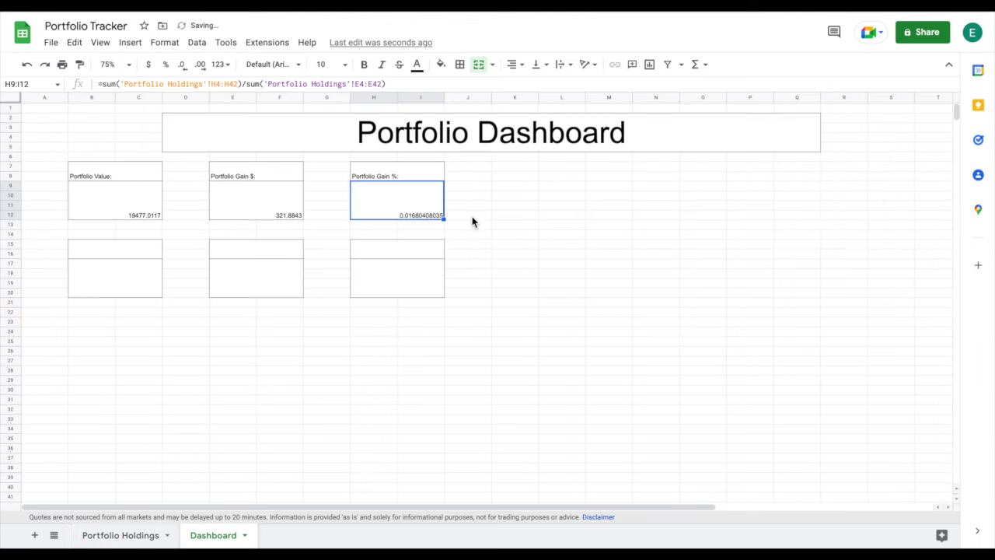
{"action": "left_click", "coordinate": [167, 71]}
Step: Enter the title "Yearly Dividend Income:" in the header B15:C16 of the first box in the second row
{"action": "left_click", "coordinate": [129, 251]}
{"action": "type", "text": "Year"}
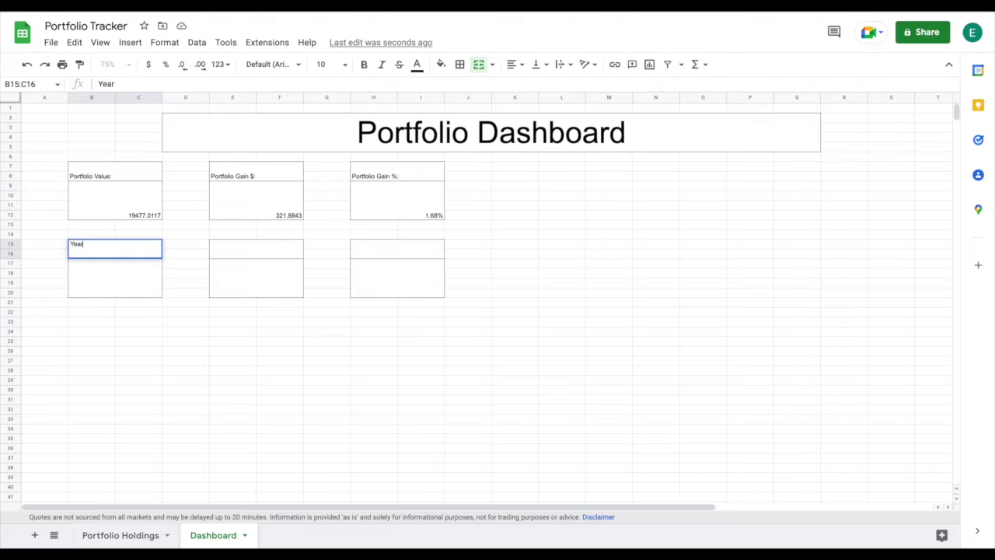
{"action": "type", "text": "ly Dividend Income"}
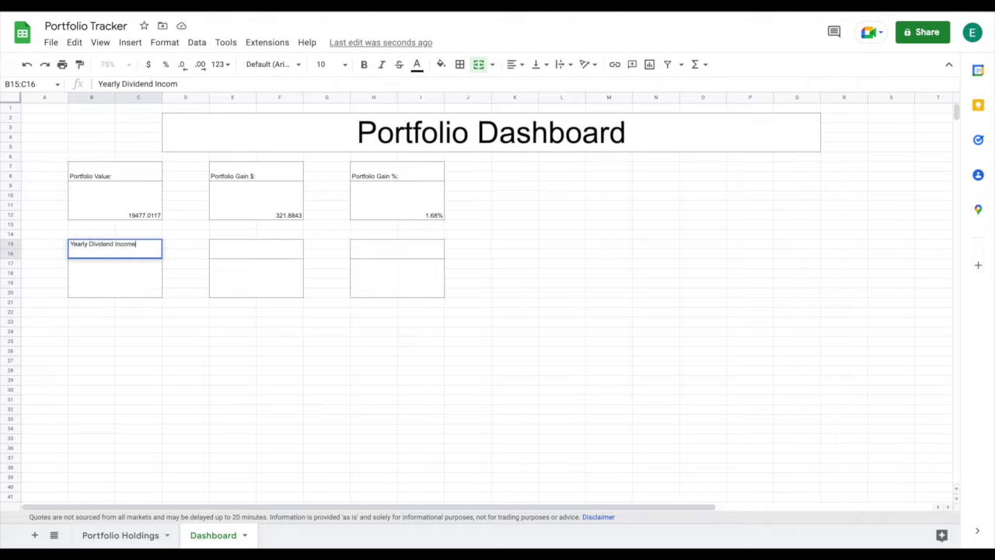
{"action": "type", "text": ":"}
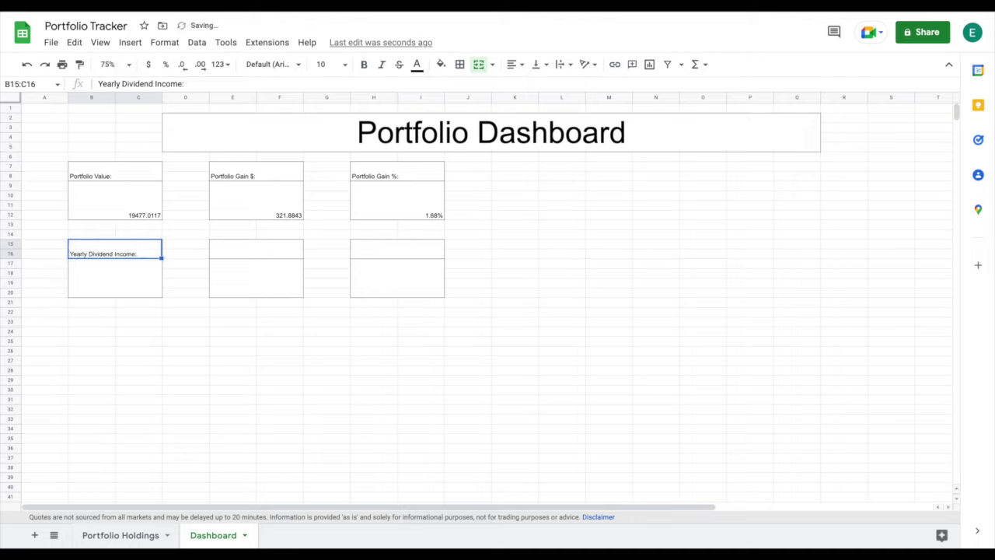
Step: Sum the Dividend Income cells N4:N47 of Portfolio Holdings in the Yearly Dividend Income box, B17:C20
{"action": "left_click", "coordinate": [122, 286]}
{"action": "type", "text": "=sum("}
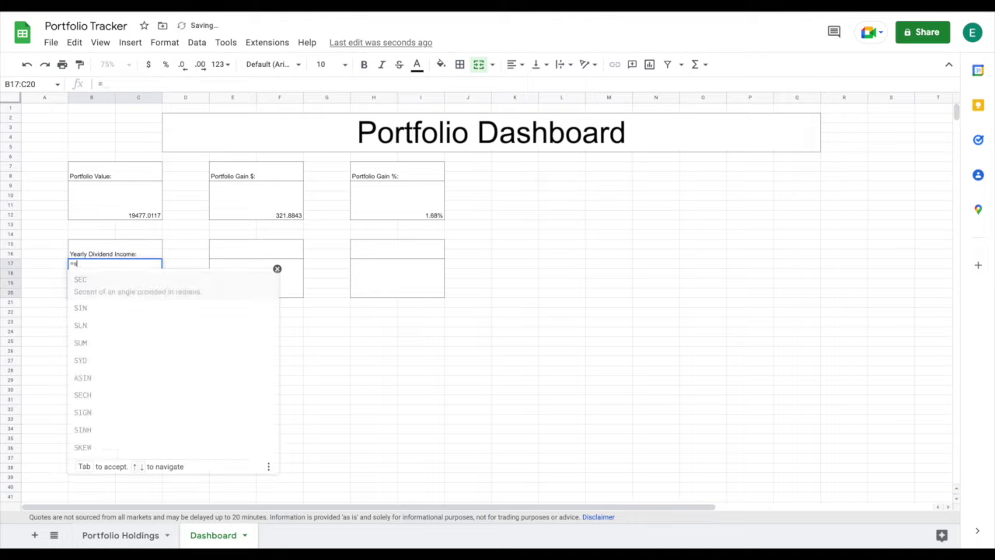
{"action": "left_click", "coordinate": [117, 536]}
{"action": "scroll", "coordinate": [622, 328], "scroll_direction": "up", "scroll_amount": 1}
{"action": "scroll", "coordinate": [622, 328], "scroll_direction": "up", "scroll_amount": 2}
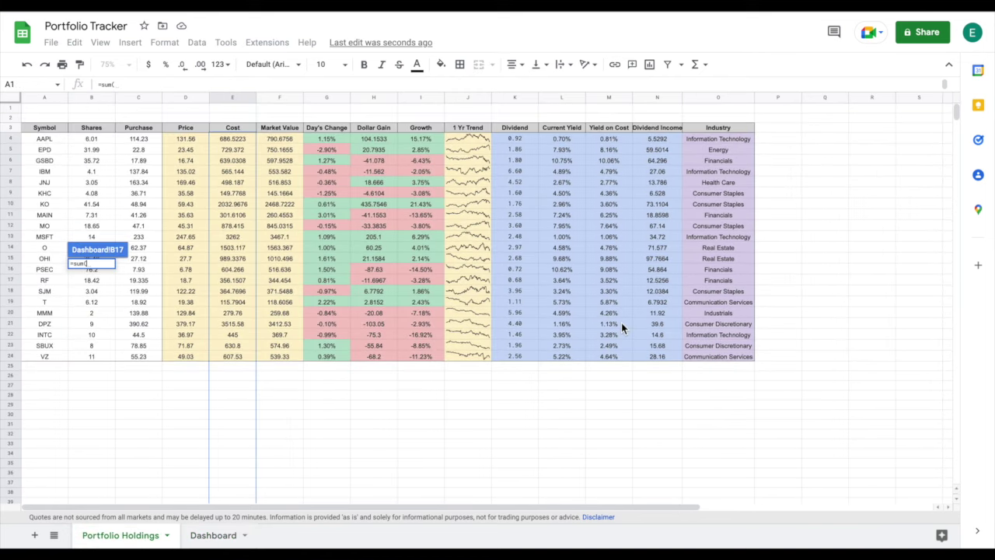
{"action": "left_click_drag", "start_coordinate": [667, 140], "coordinate": [657, 500]}
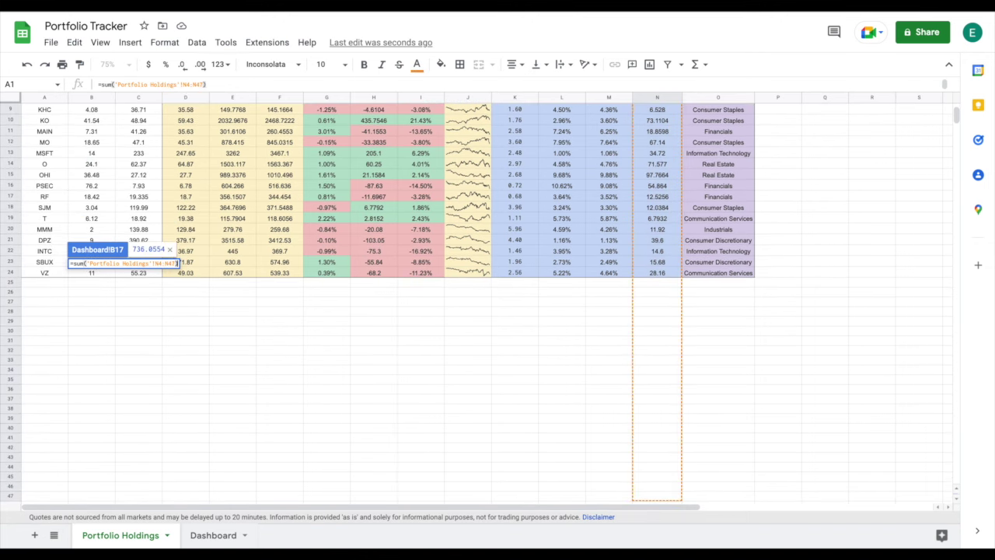
{"action": "key", "text": "Return"}
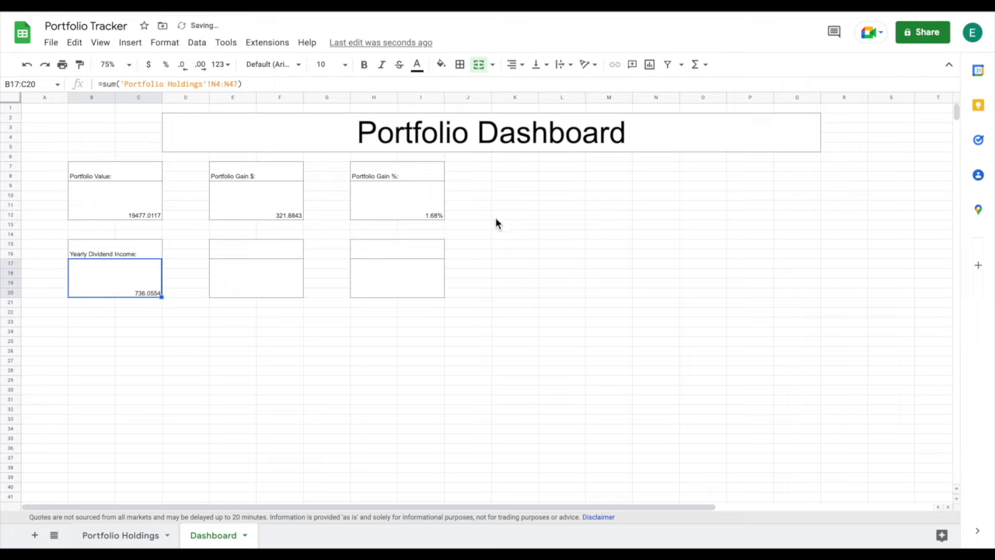
Step: Enter the title "Portfolio Dividend Yield:" in the header E15:F16 of the second box in the second row
{"action": "left_click", "coordinate": [272, 251]}
{"action": "type", "text": "Port"}
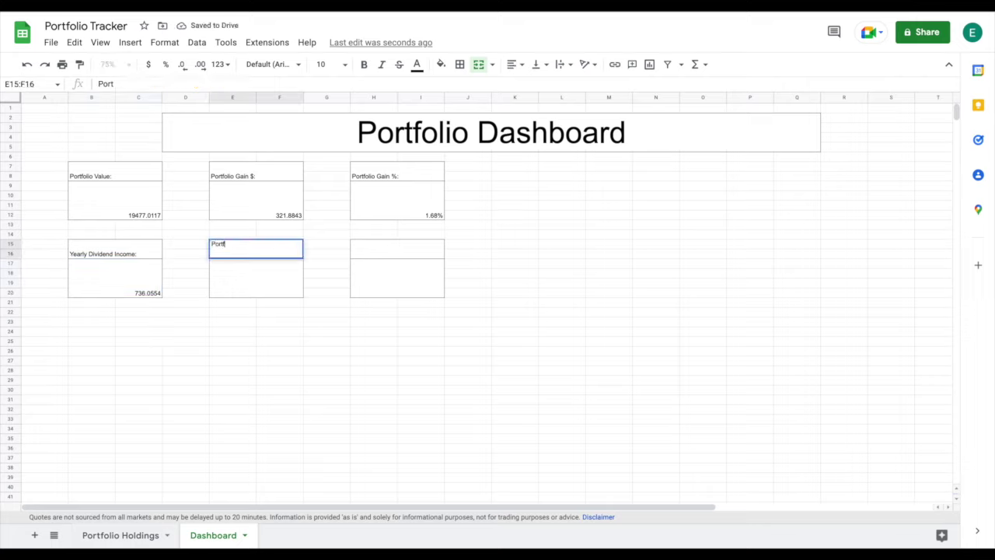
{"action": "type", "text": "folio Dividend Yield:"}
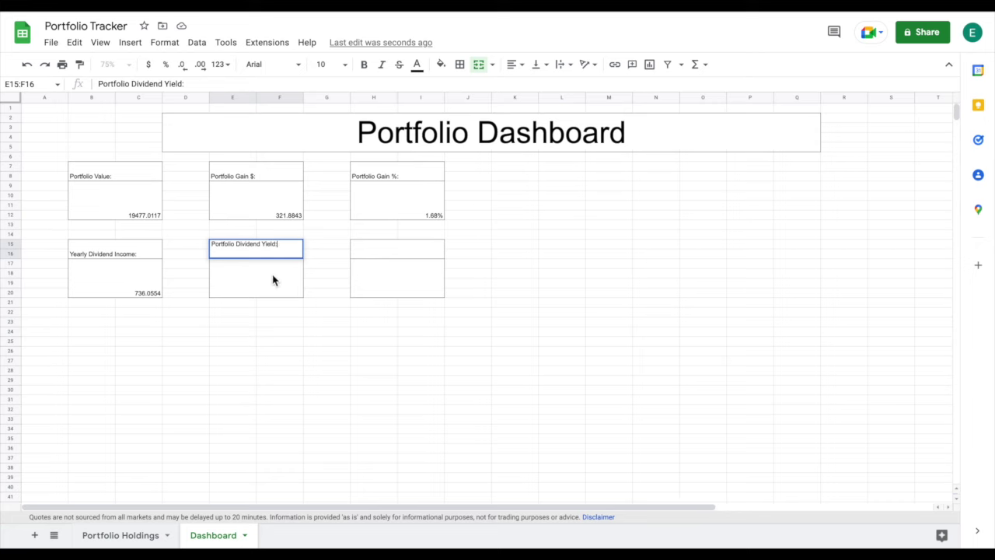
Step: Start the Portfolio Dividend Yield formula in E17:F20 with the sum of Dividend Income cells N4:N38 of Portfolio Holdings
{"action": "left_click", "coordinate": [269, 278]}
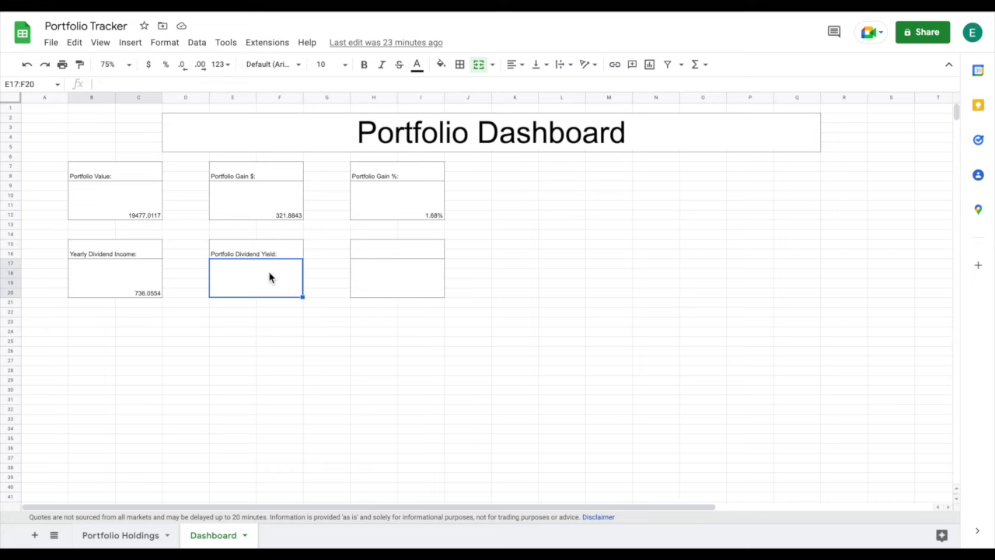
{"action": "type", "text": "="}
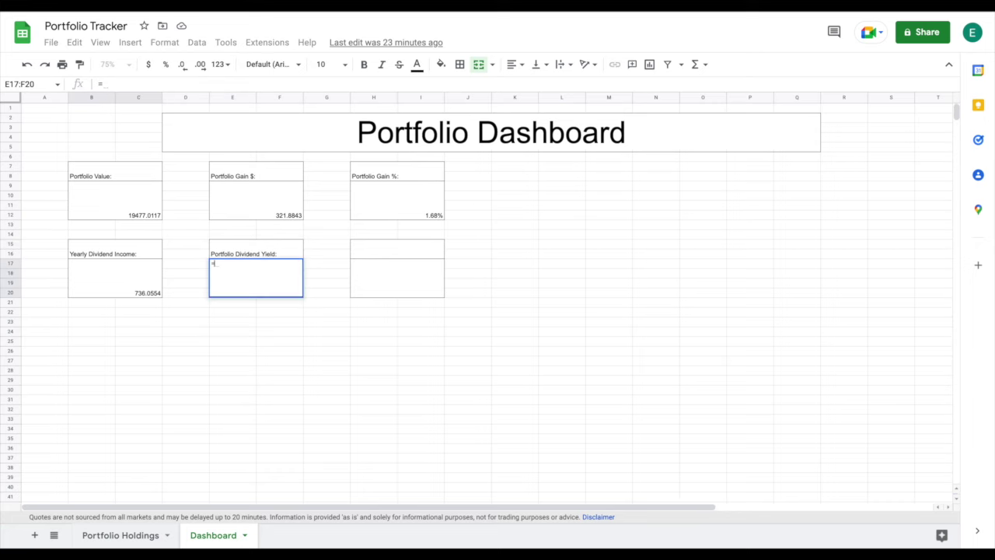
{"action": "left_click", "coordinate": [113, 536]}
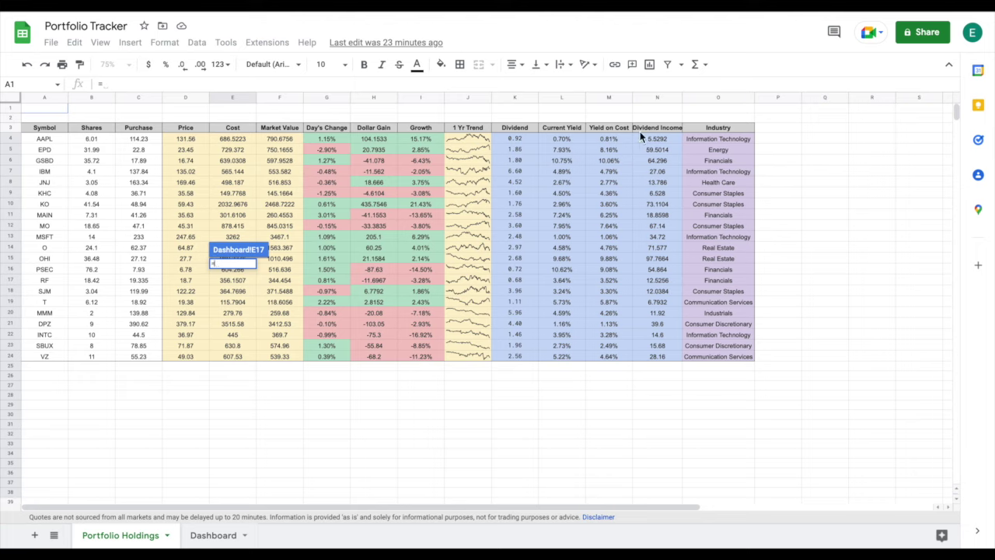
{"action": "left_click_drag", "start_coordinate": [656, 140], "coordinate": [653, 500]}
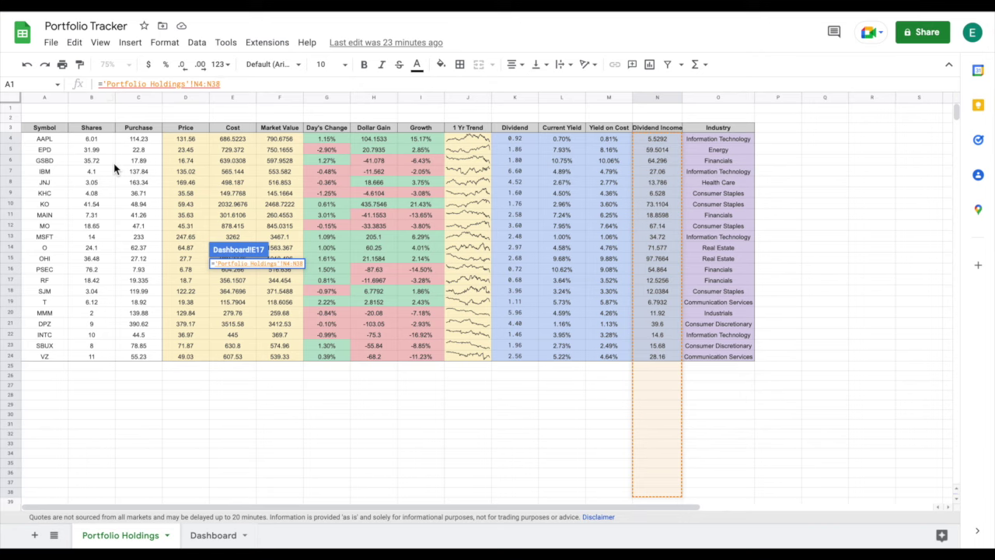
{"action": "left_click", "coordinate": [99, 83]}
{"action": "type", "text": "sum("}
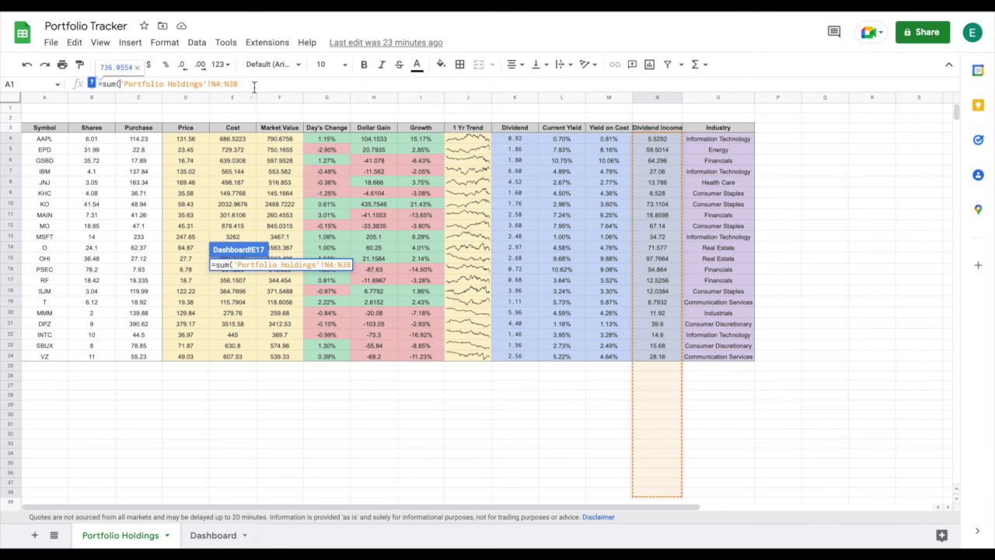
{"action": "type", "text": ")/"}
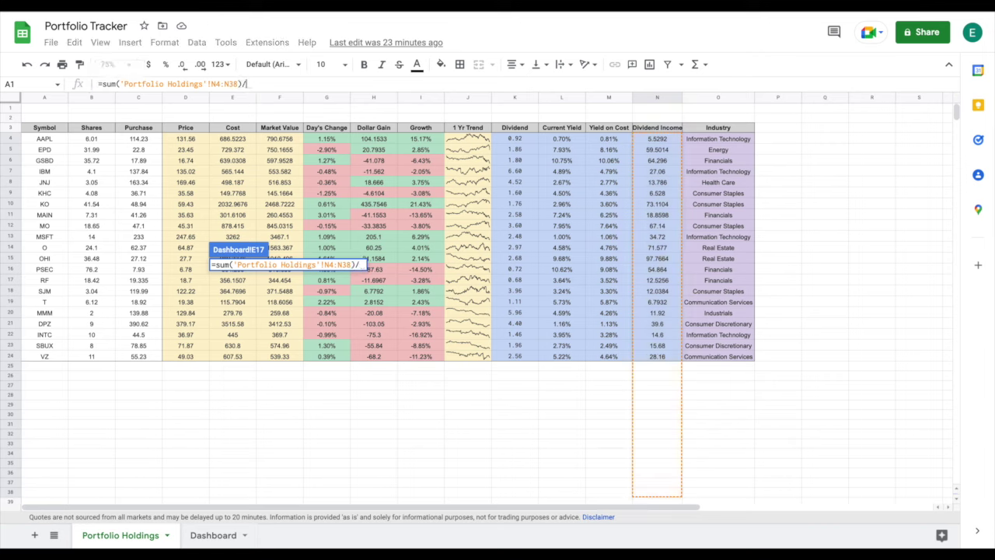
Step: Divide the dividend yield formula by the sum of Cost cells E4:E38 of Portfolio Holdings and format the result as a percentage
{"action": "type", "text": "sum"}
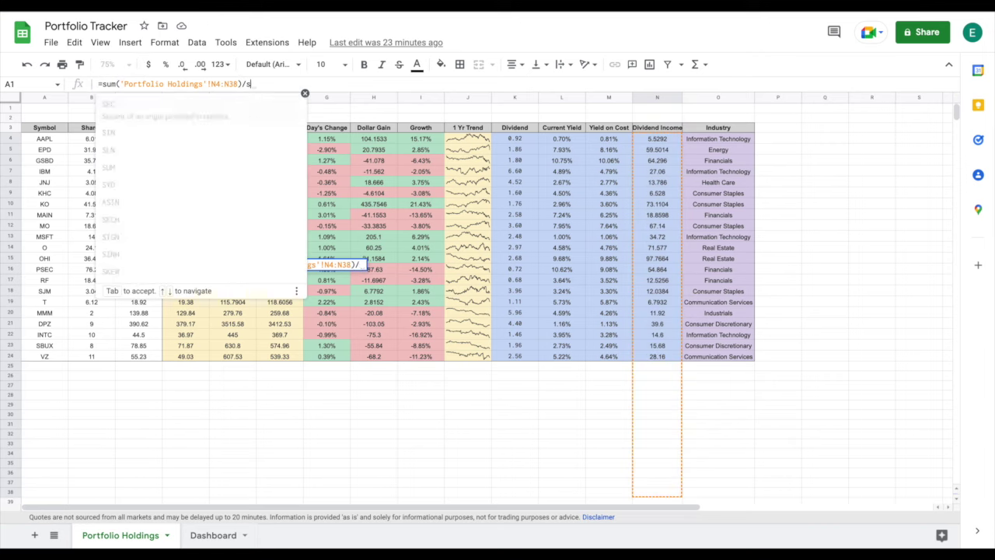
{"action": "type", "text": "("}
{"action": "left_click_drag", "start_coordinate": [240, 138], "coordinate": [237, 446]}
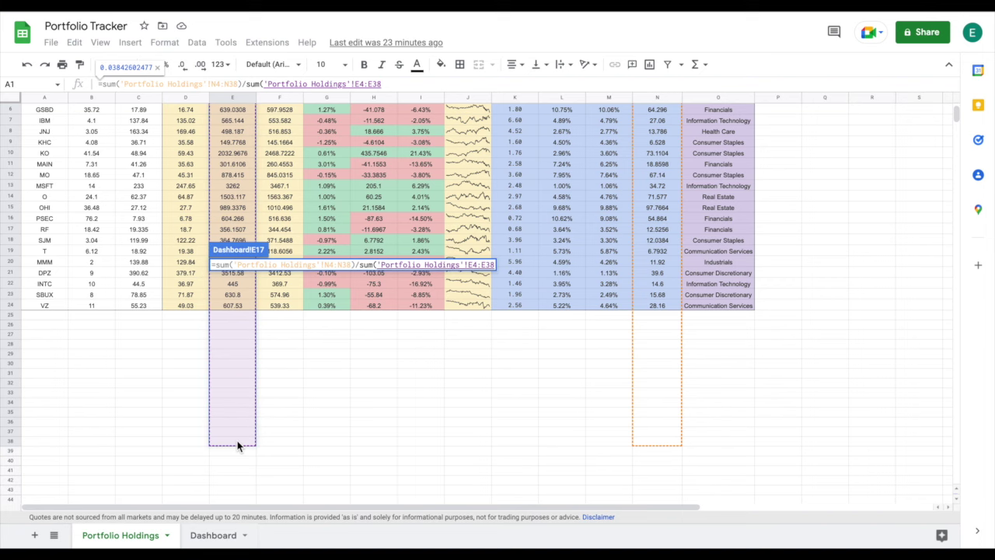
{"action": "key", "text": "Return"}
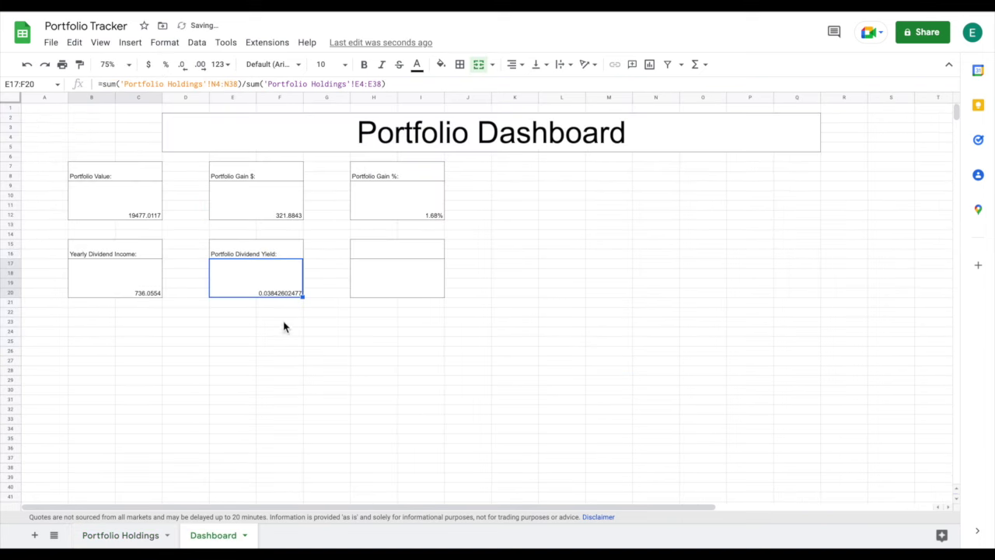
{"action": "left_click", "coordinate": [166, 68]}
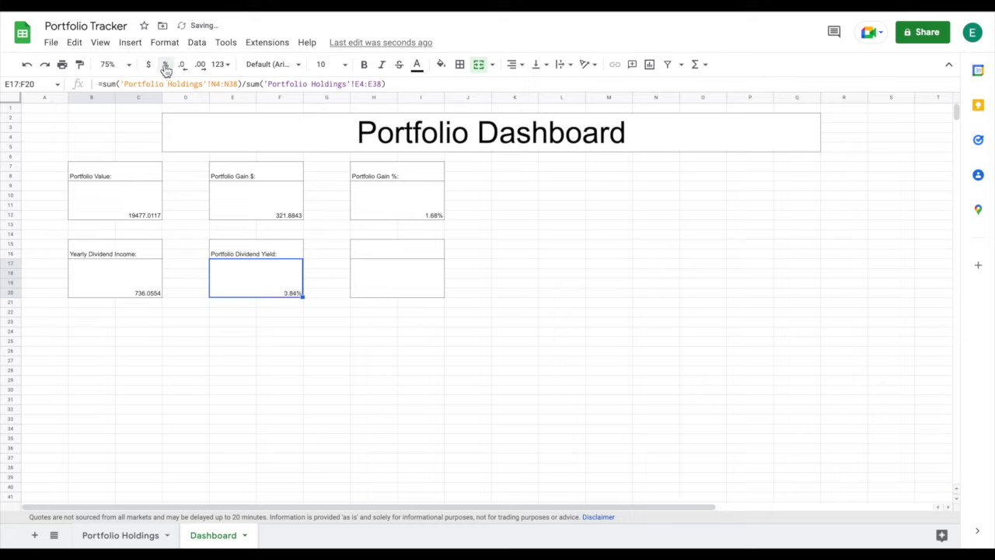
Step: Enter the title "Total Holdings:" in the header H15:I16 of the third box in the second row
{"action": "left_click", "coordinate": [365, 271]}
{"action": "left_click", "coordinate": [393, 250]}
{"action": "type", "text": "Total "}
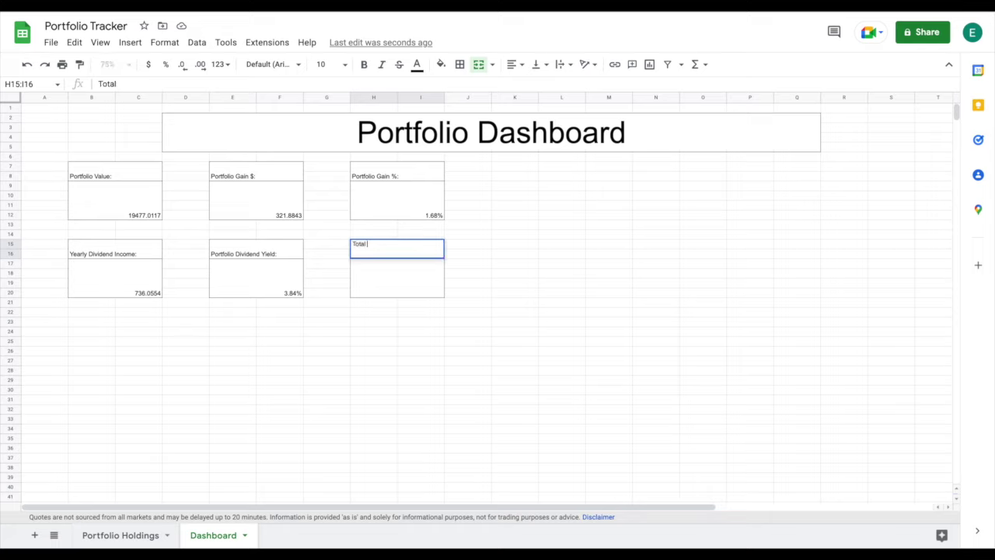
{"action": "type", "text": "Holdings:"}
Step: Enter a COUNT formula over the Symbol cells A4:A36 of Portfolio Holdings in the Total Holdings box, H17:I20
{"action": "left_click", "coordinate": [406, 288]}
{"action": "type", "text": "=co"}
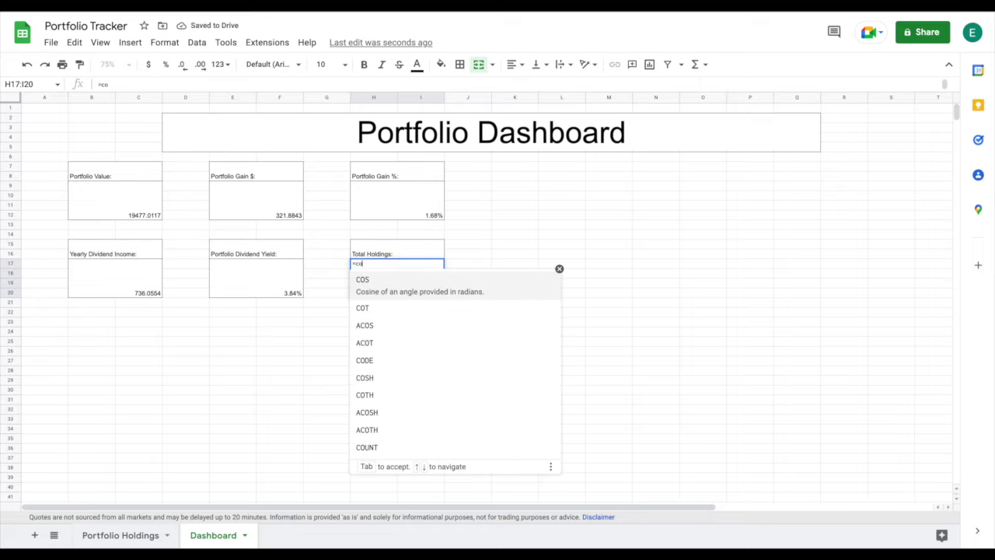
{"action": "type", "text": "unt("}
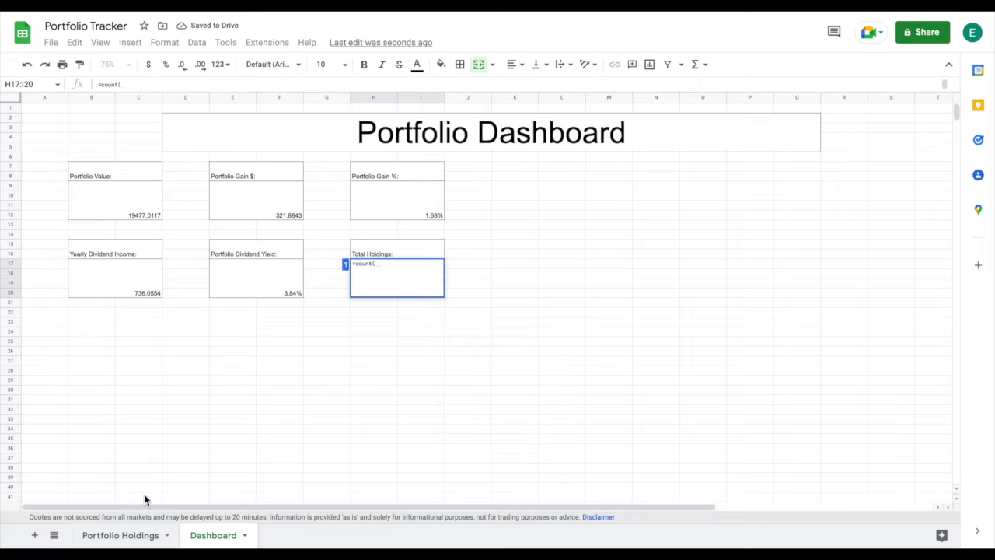
{"action": "left_click", "coordinate": [128, 536]}
{"action": "scroll", "coordinate": [102, 174], "scroll_direction": "up", "scroll_amount": 3}
{"action": "left_click_drag", "start_coordinate": [48, 139], "coordinate": [54, 477]}
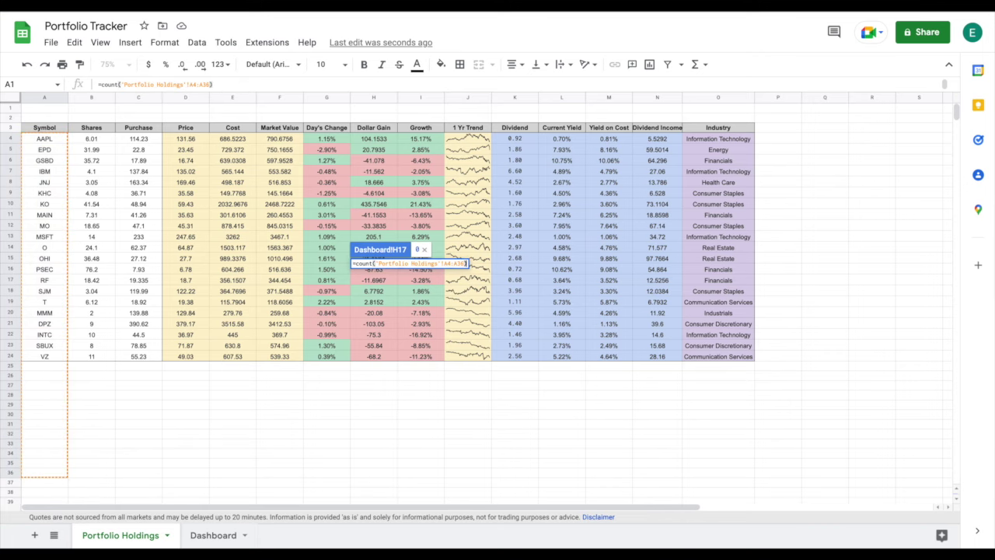
{"action": "key", "text": "Return"}
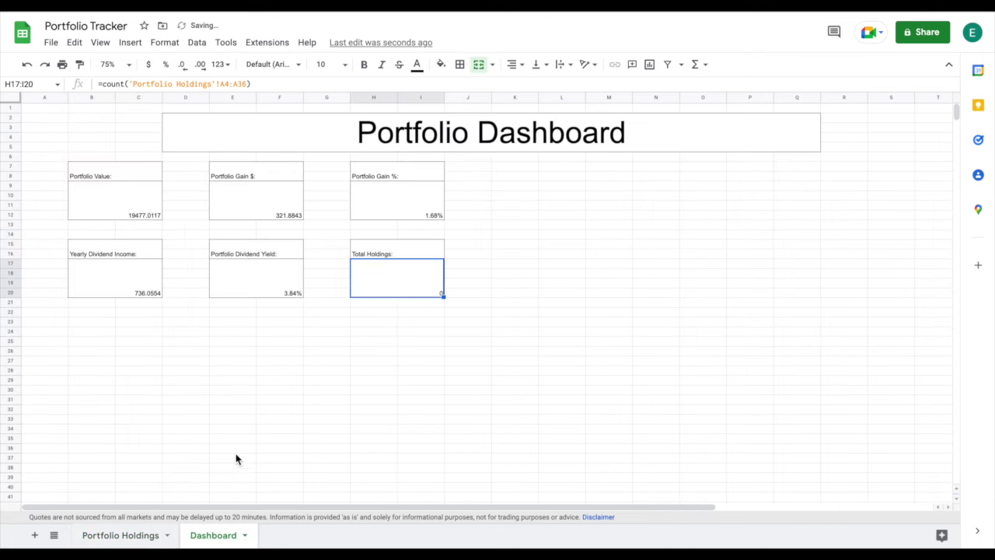
Step: Change the Total Holdings formula from COUNT to COUNTA, keeping the range A4:A36
{"action": "left_click", "coordinate": [122, 84]}
{"action": "type", "text": "a"}
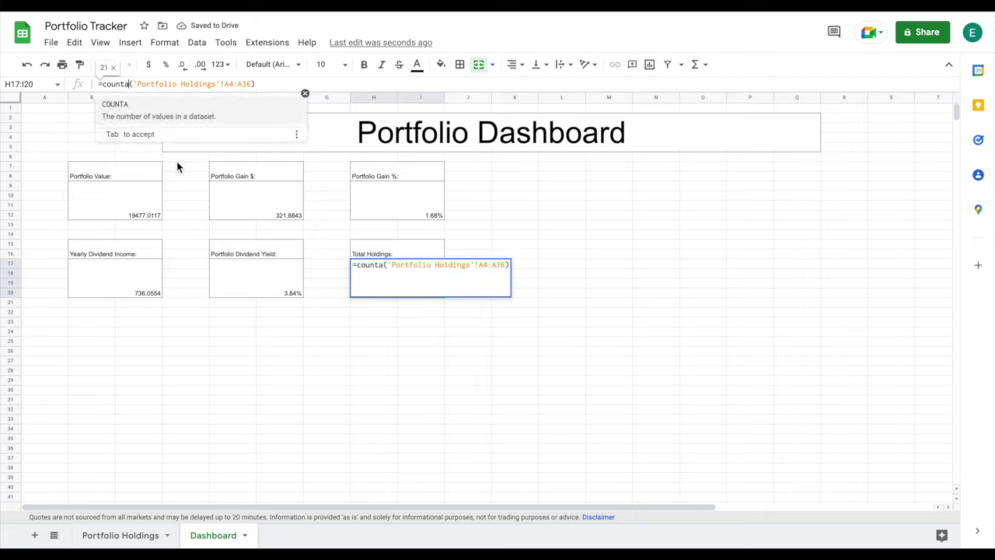
{"action": "key", "text": "Tab"}
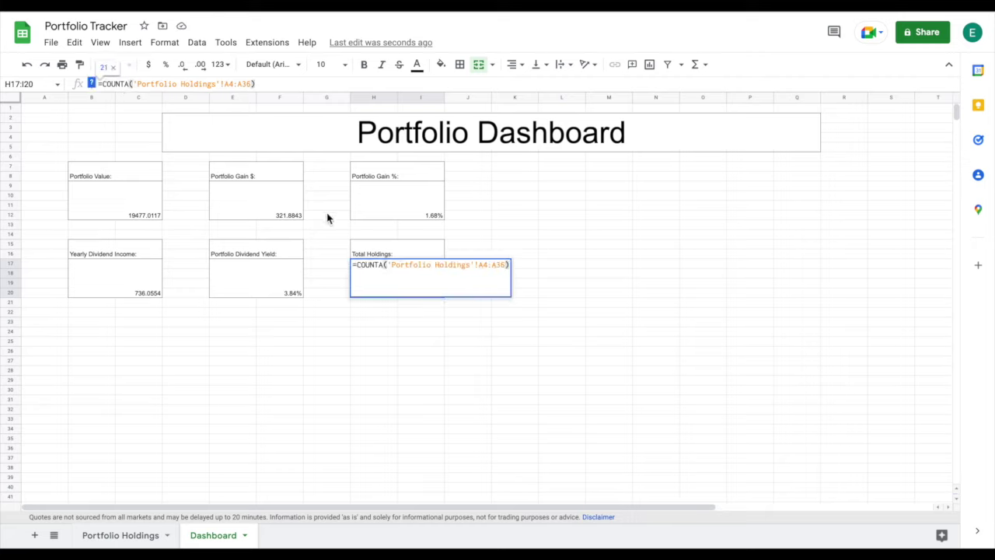
{"action": "left_click", "coordinate": [401, 272]}
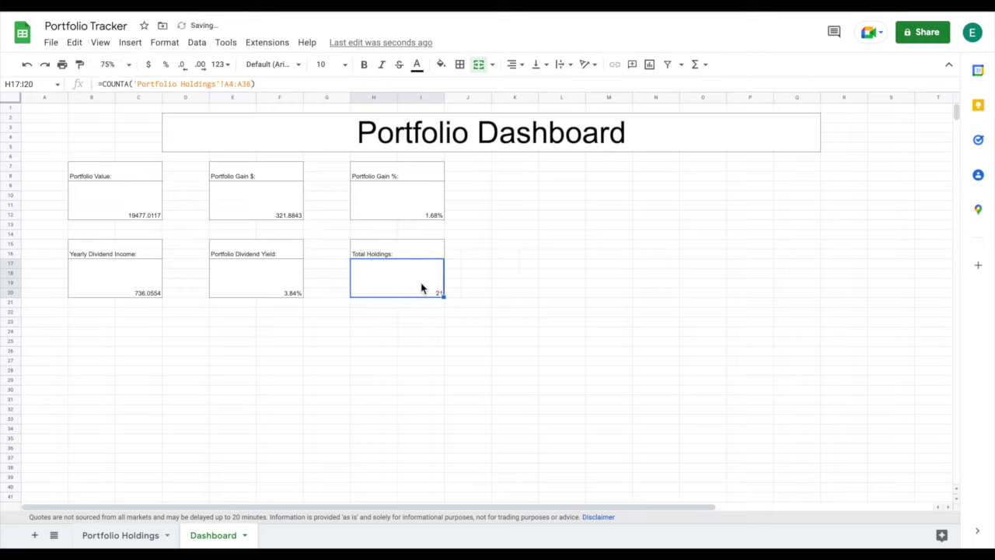
Step: Center the titles and values of all six dashboard boxes both horizontally and vertically
{"action": "left_click", "coordinate": [152, 187]}
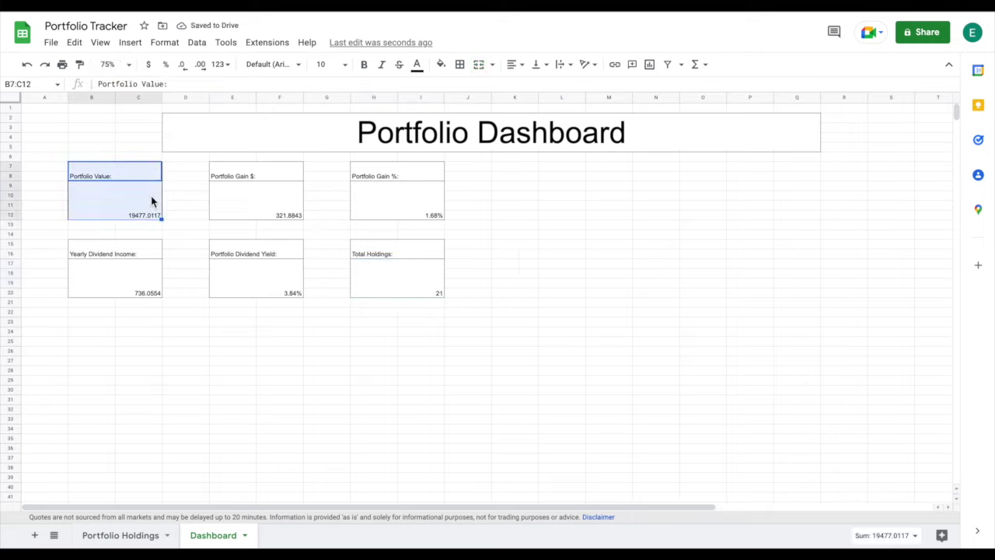
{"action": "left_click", "coordinate": [136, 266], "text": "ctrl"}
{"action": "left_click", "coordinate": [252, 249], "text": "ctrl"}
{"action": "left_click", "coordinate": [257, 268], "text": "ctrl"}
{"action": "left_click", "coordinate": [283, 177], "text": "ctrl"}
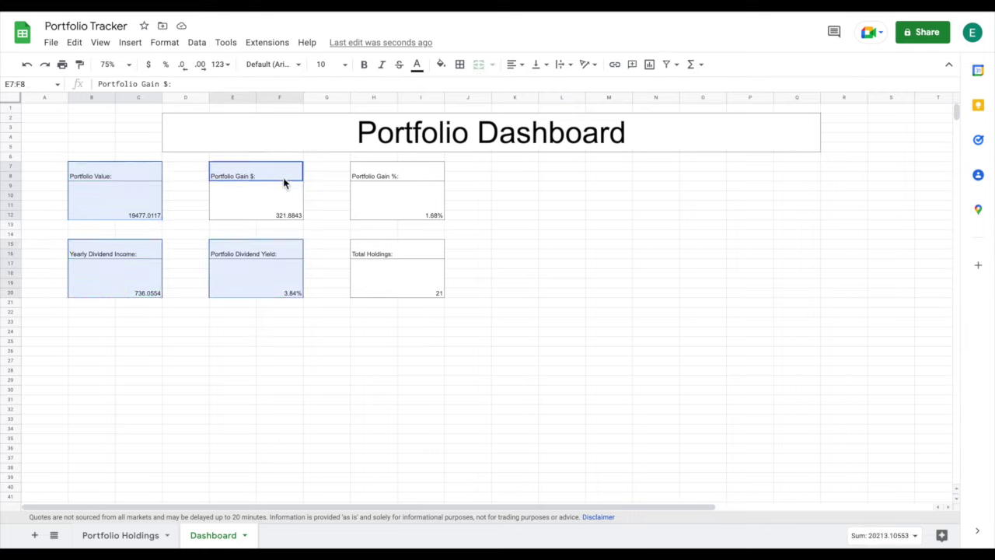
{"action": "left_click_drag", "start_coordinate": [283, 177], "coordinate": [289, 194]}
{"action": "left_click_drag", "start_coordinate": [377, 176], "coordinate": [375, 197]}
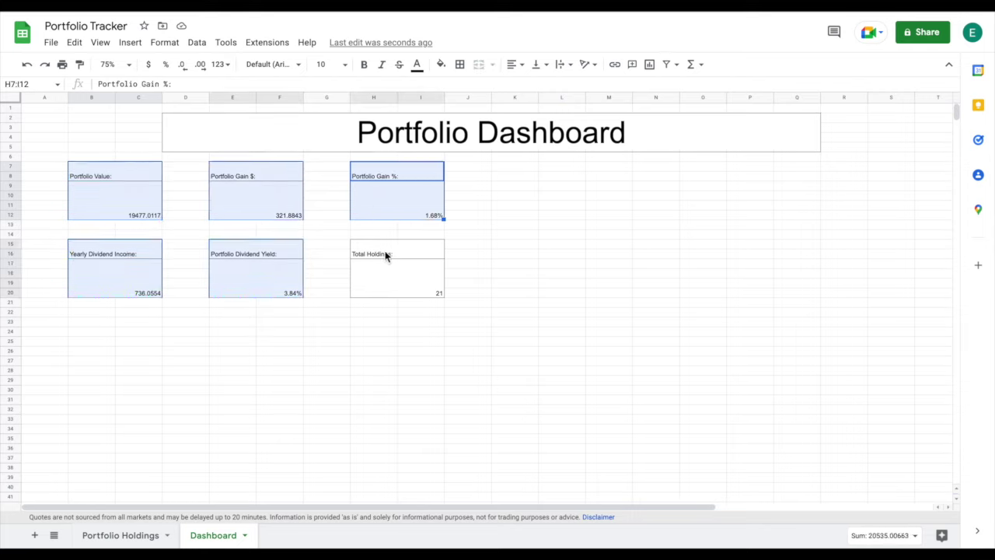
{"action": "left_click_drag", "start_coordinate": [385, 255], "coordinate": [386, 283]}
{"action": "left_click", "coordinate": [517, 64]}
{"action": "left_click", "coordinate": [530, 85]}
{"action": "left_click", "coordinate": [536, 66]}
{"action": "left_click", "coordinate": [553, 85]}
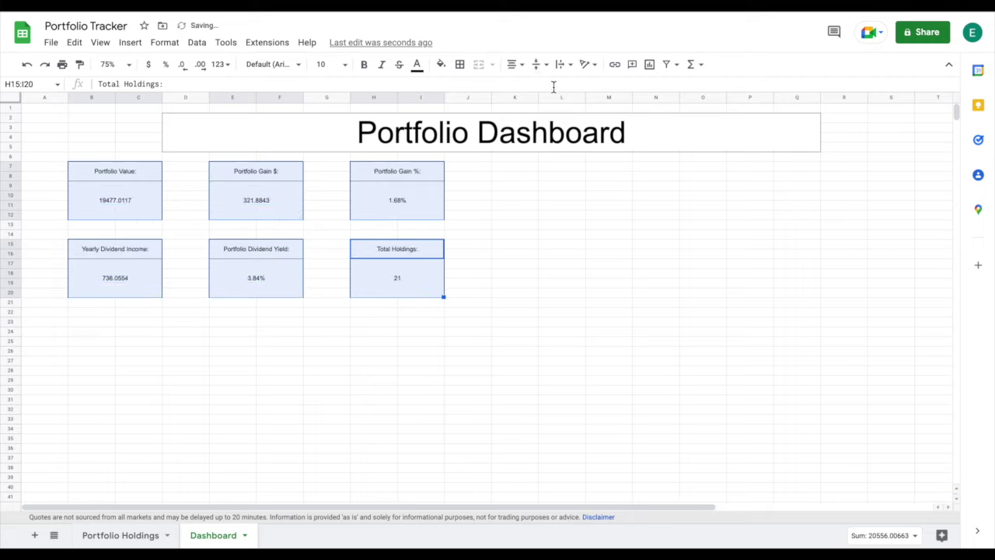
{"action": "left_click", "coordinate": [182, 176]}
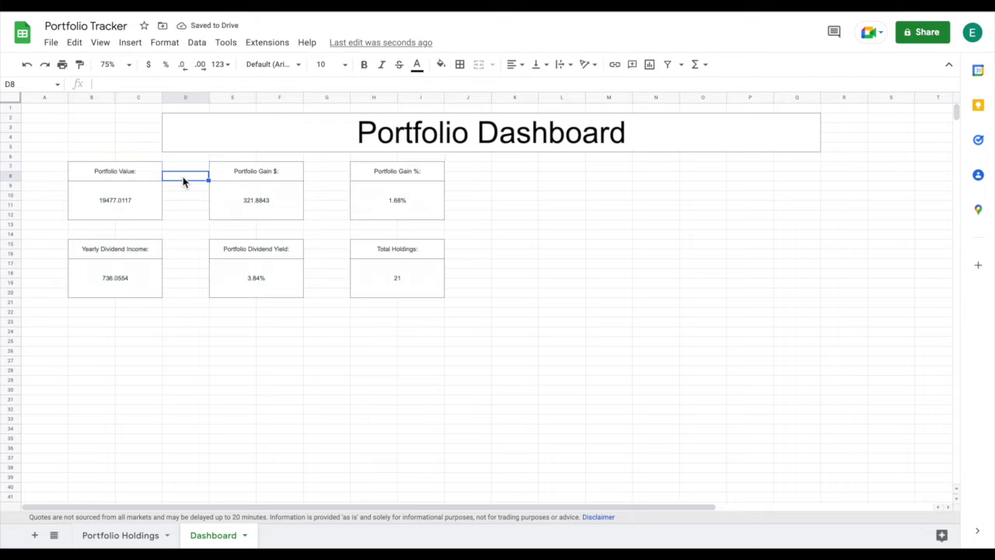
Step: Insert a column chart of Cost and Market Value by Symbol from A4:A34, E4:E34 and F4:F34 of Portfolio Holdings, without stacking
{"action": "left_click", "coordinate": [137, 536]}
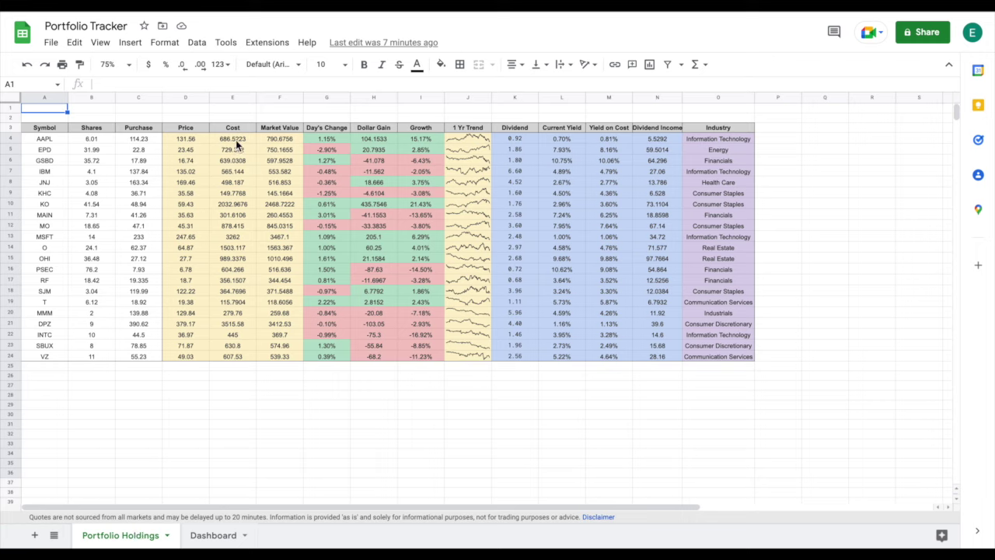
{"action": "left_click_drag", "start_coordinate": [46, 141], "coordinate": [44, 462]}
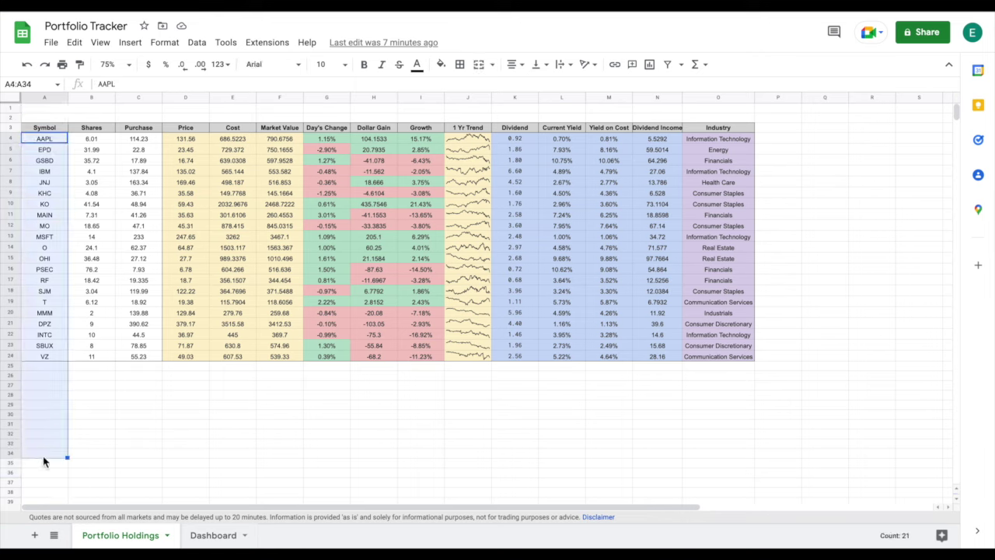
{"action": "left_click_drag", "start_coordinate": [241, 140], "coordinate": [217, 460]}
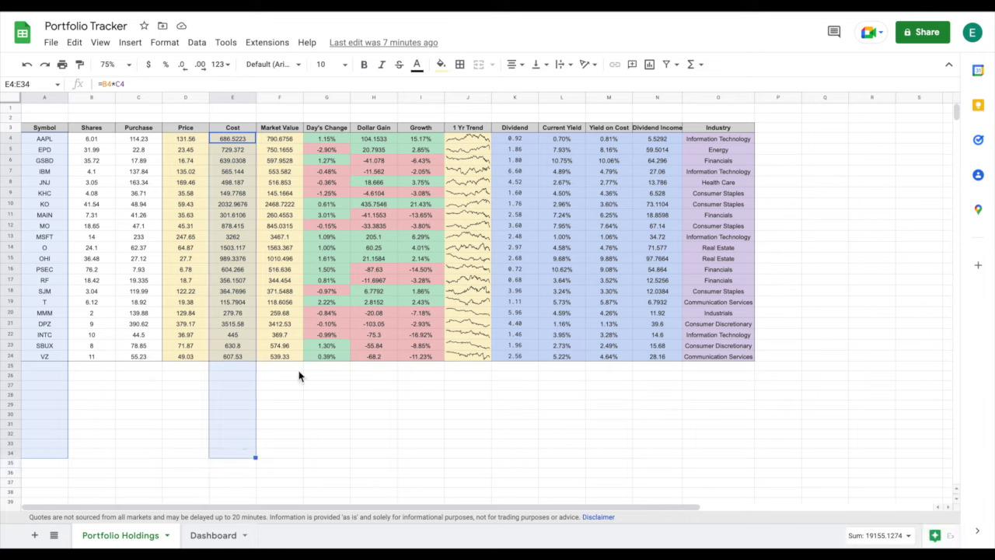
{"action": "left_click_drag", "start_coordinate": [294, 142], "coordinate": [285, 451]}
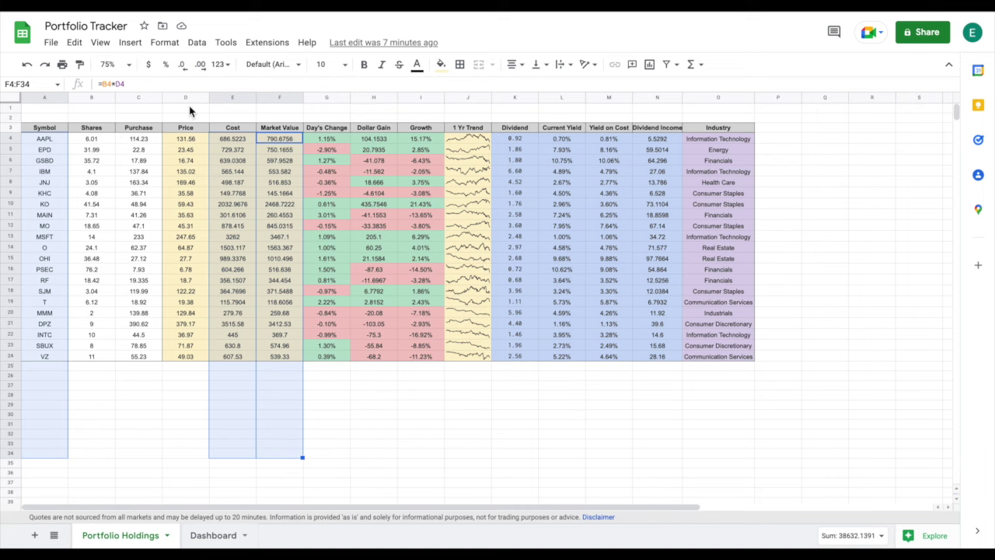
{"action": "left_click", "coordinate": [131, 45]}
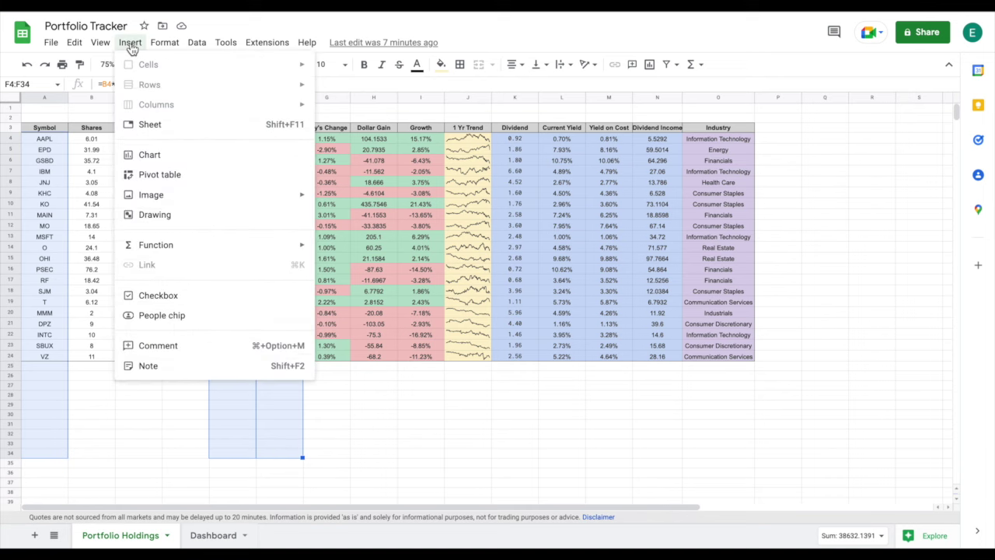
{"action": "left_click", "coordinate": [182, 159]}
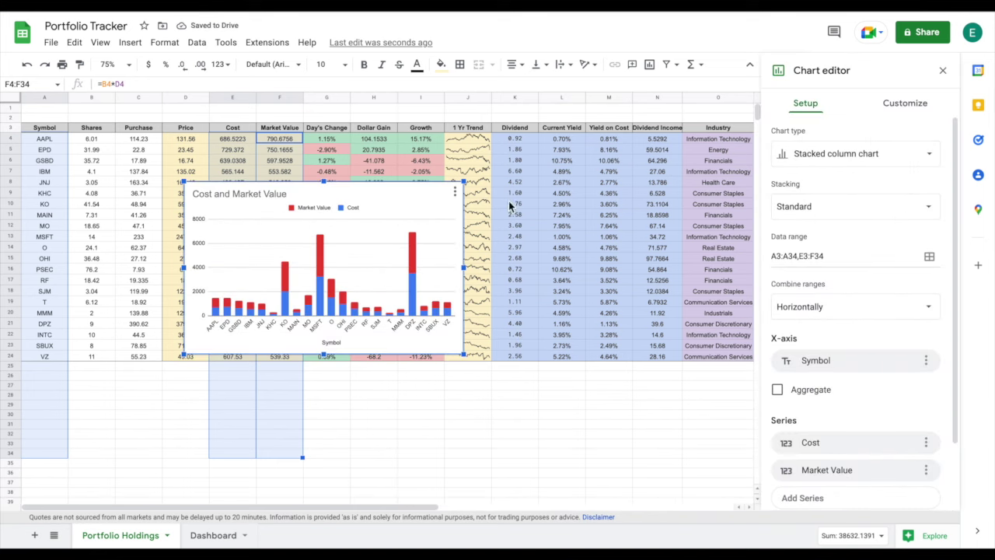
{"action": "left_click", "coordinate": [814, 158]}
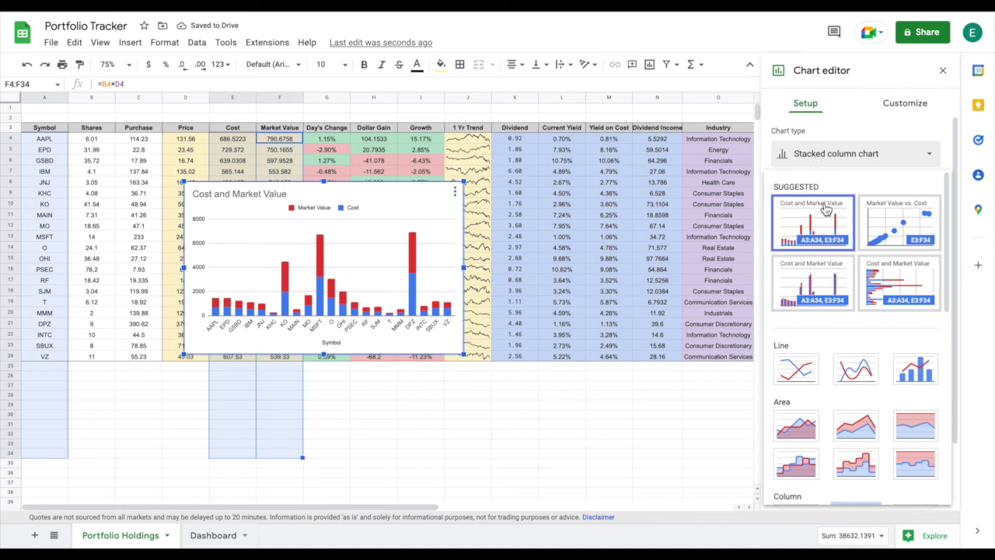
{"action": "left_click", "coordinate": [831, 286]}
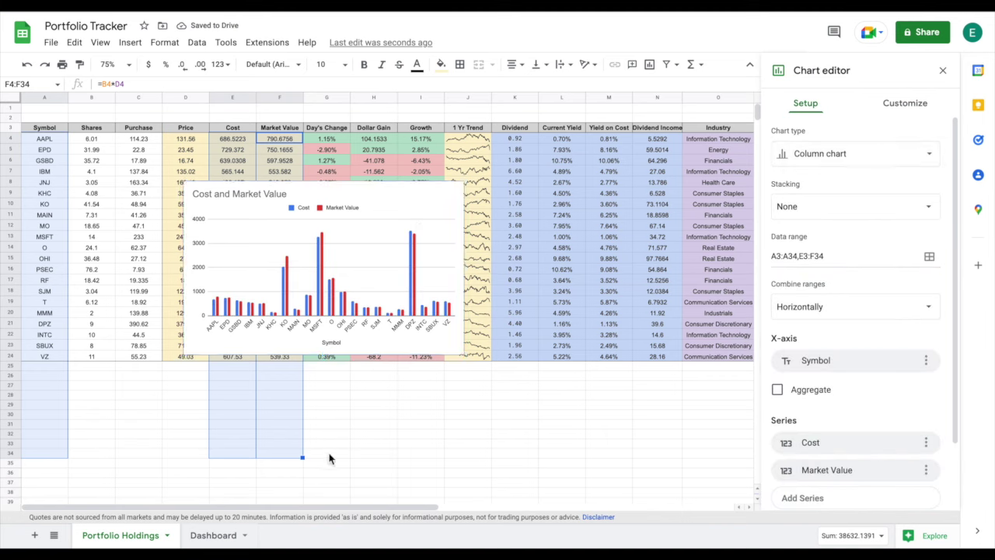
Step: Paste the Cost and Market Value chart into the Dashboard sheet and place it below the second row of boxes, starting at B22
{"action": "left_click", "coordinate": [213, 535]}
{"action": "key", "text": "ctrl+v"}
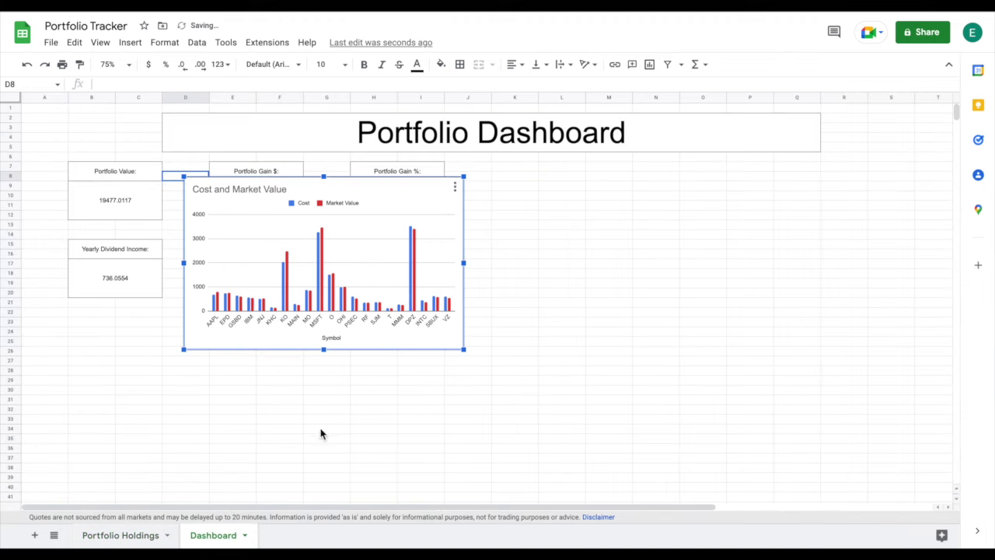
{"action": "left_click_drag", "start_coordinate": [415, 199], "coordinate": [300, 325]}
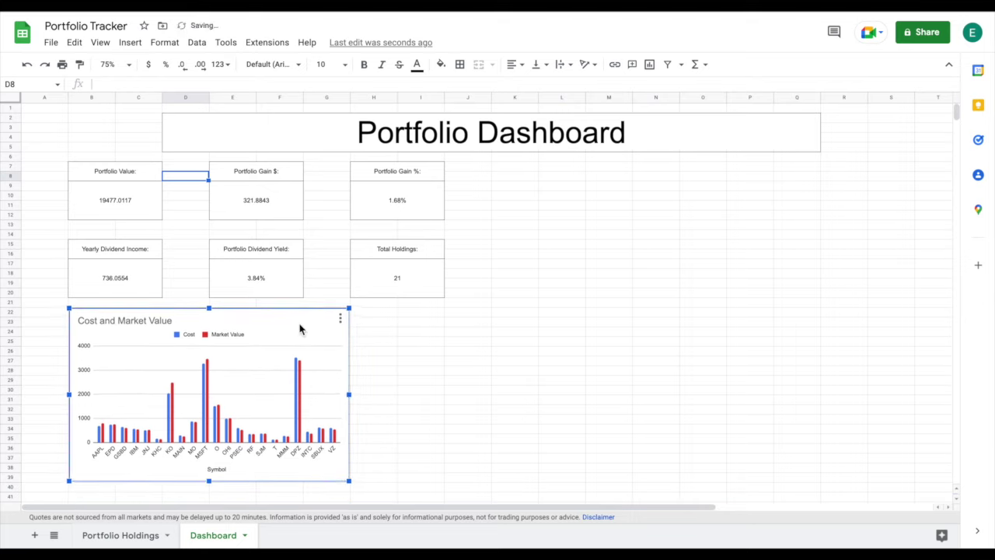
Step: Delete the Cost and Market Value chart from Portfolio Holdings and insert a column chart of Growth by Symbol from A4:A35 and I4:I35
{"action": "left_click", "coordinate": [144, 536]}
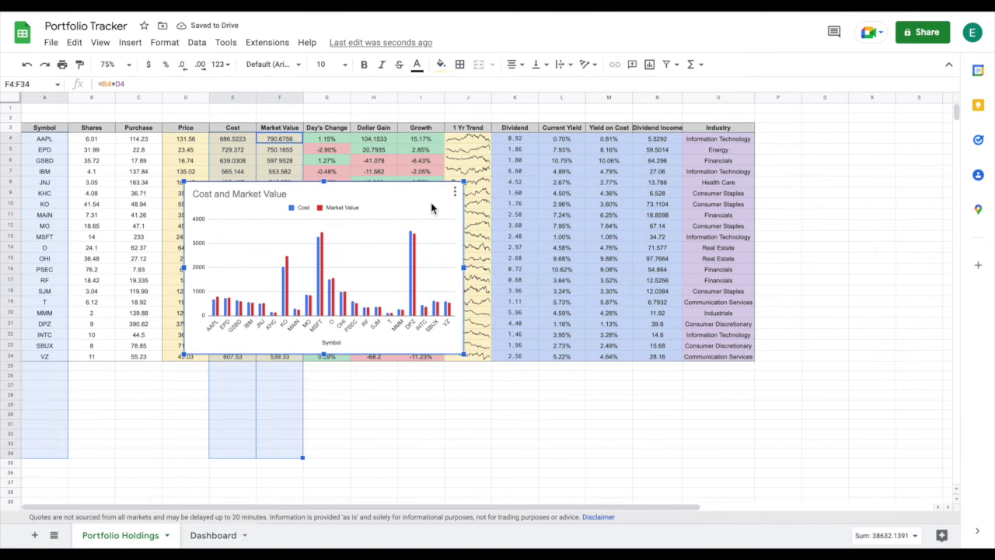
{"action": "key", "text": "Delete"}
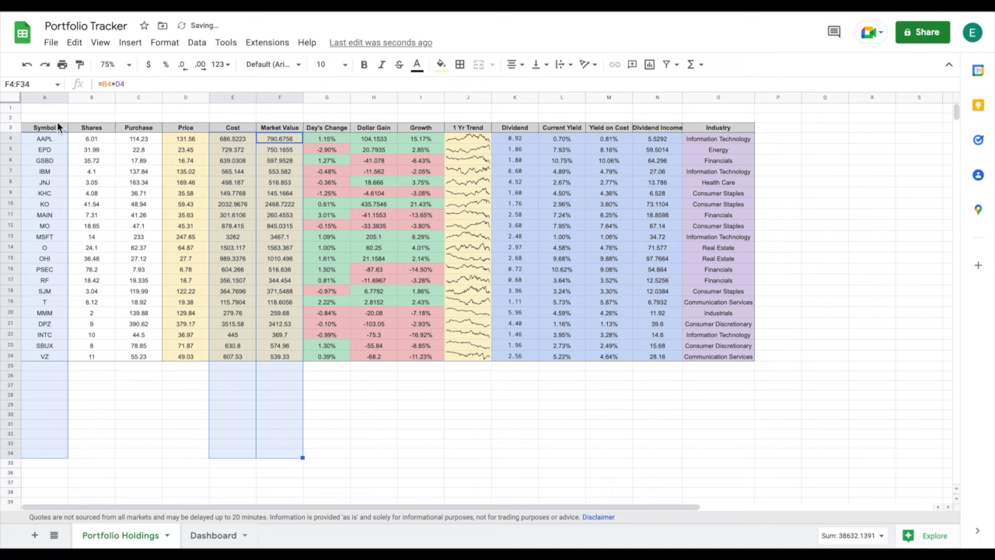
{"action": "left_click_drag", "start_coordinate": [52, 139], "coordinate": [46, 469]}
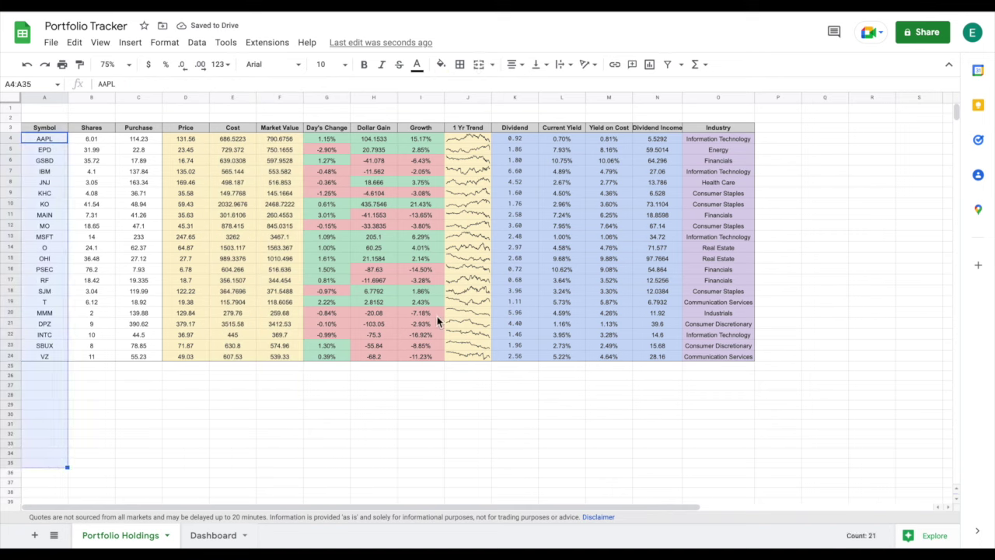
{"action": "left_click_drag", "start_coordinate": [426, 140], "coordinate": [414, 472]}
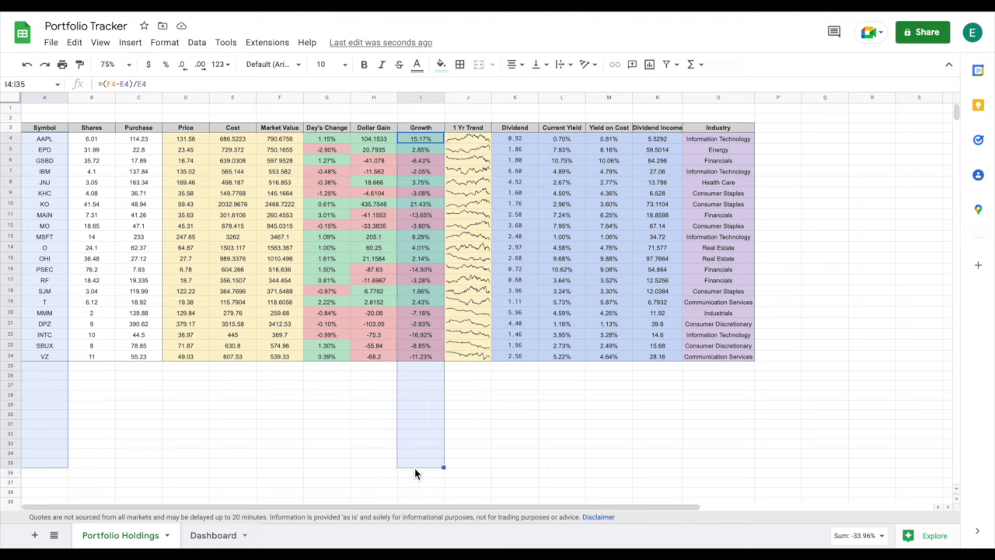
{"action": "left_click", "coordinate": [130, 42]}
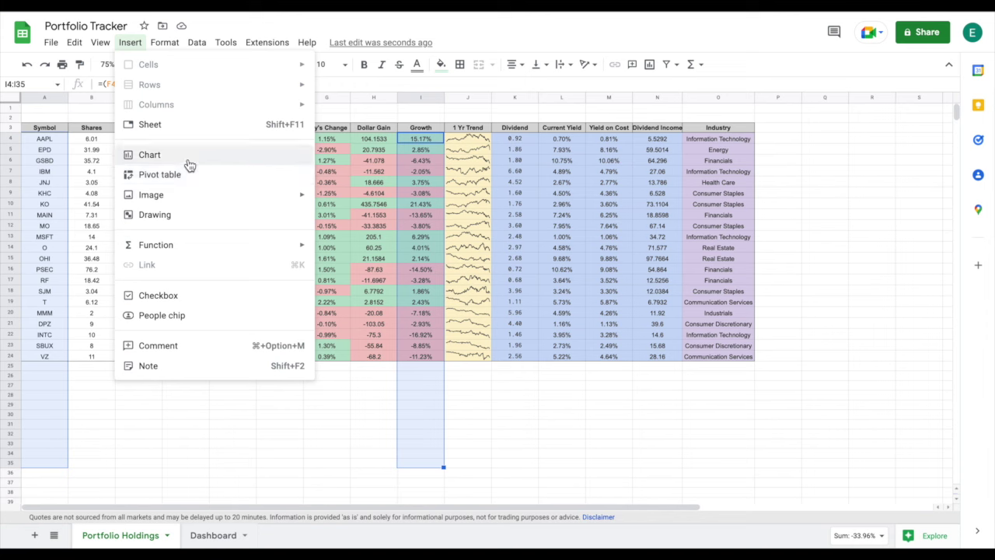
{"action": "key", "text": "Escape"}
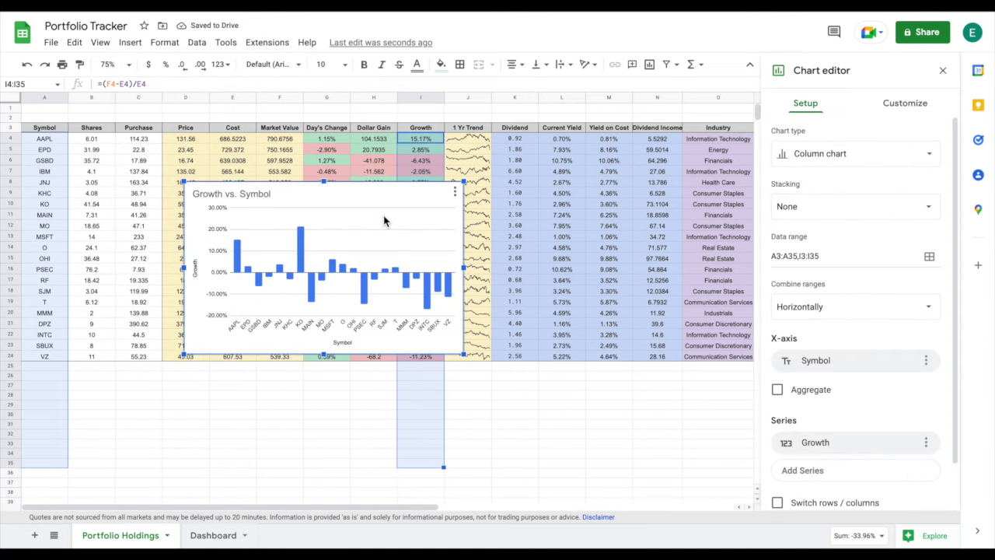
Step: Paste the Growth vs. Symbol chart into the Dashboard sheet and place it beside the Cost and Market Value chart, starting at row 22
{"action": "left_click", "coordinate": [218, 536]}
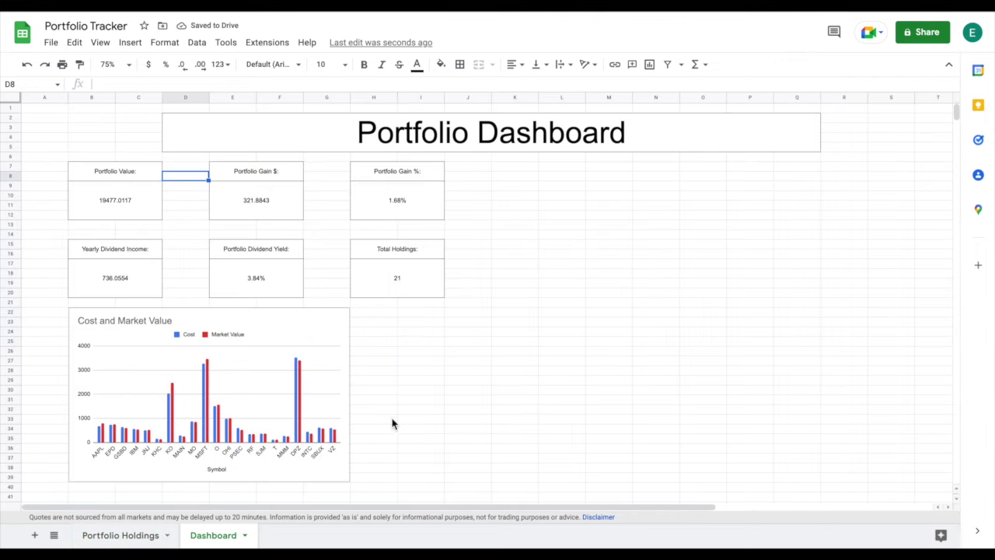
{"action": "key", "text": "ctrl+v"}
{"action": "left_click", "coordinate": [420, 195]}
{"action": "left_click_drag", "start_coordinate": [390, 190], "coordinate": [579, 322]}
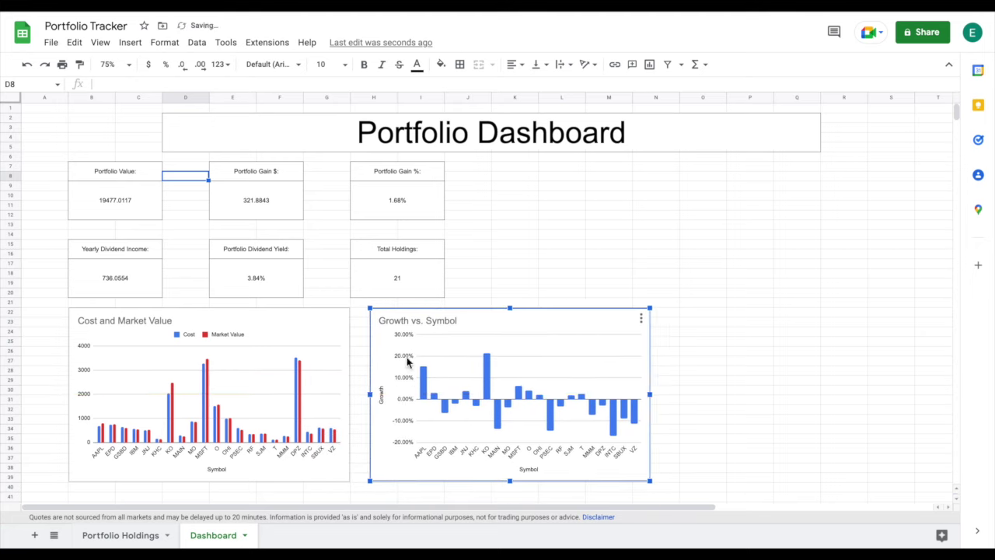
Step: Delete the original Growth vs. Symbol chart from the Portfolio Holdings sheet
{"action": "left_click", "coordinate": [145, 534]}
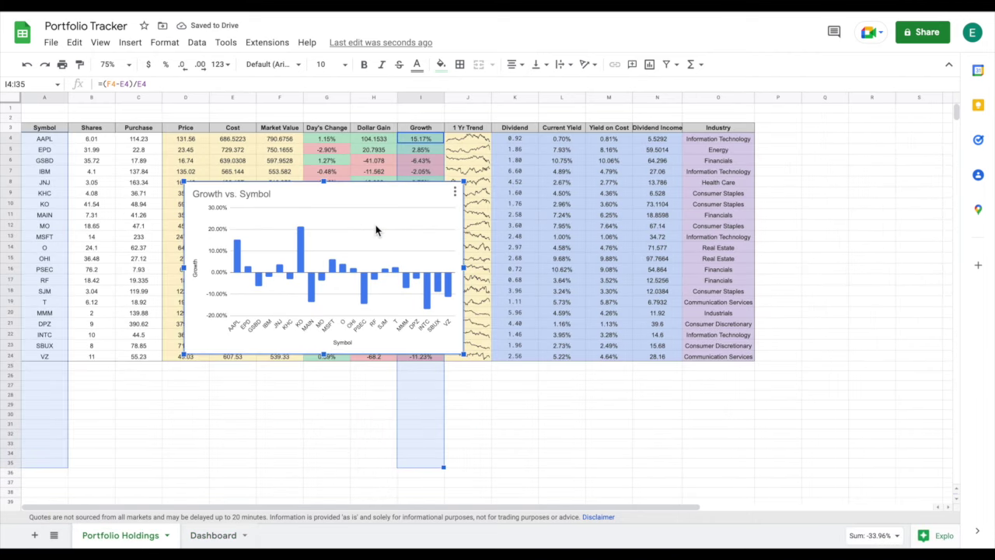
{"action": "key", "text": "Delete"}
{"action": "left_click", "coordinate": [328, 425]}
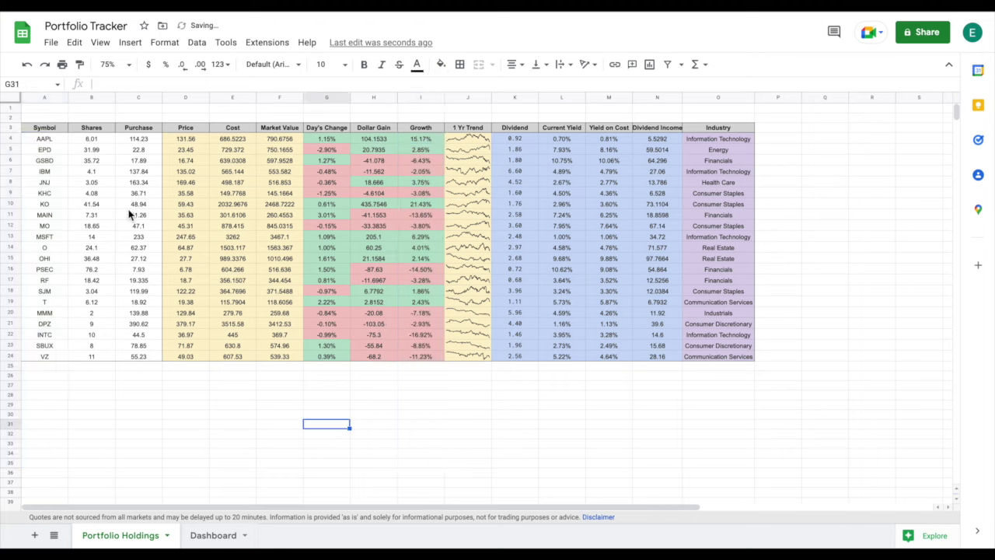
Step: Insert a 3D pie chart of Market Value by Symbol from A4:A36 and F4:F36 of Portfolio Holdings
{"action": "left_click_drag", "start_coordinate": [51, 142], "coordinate": [49, 476]}
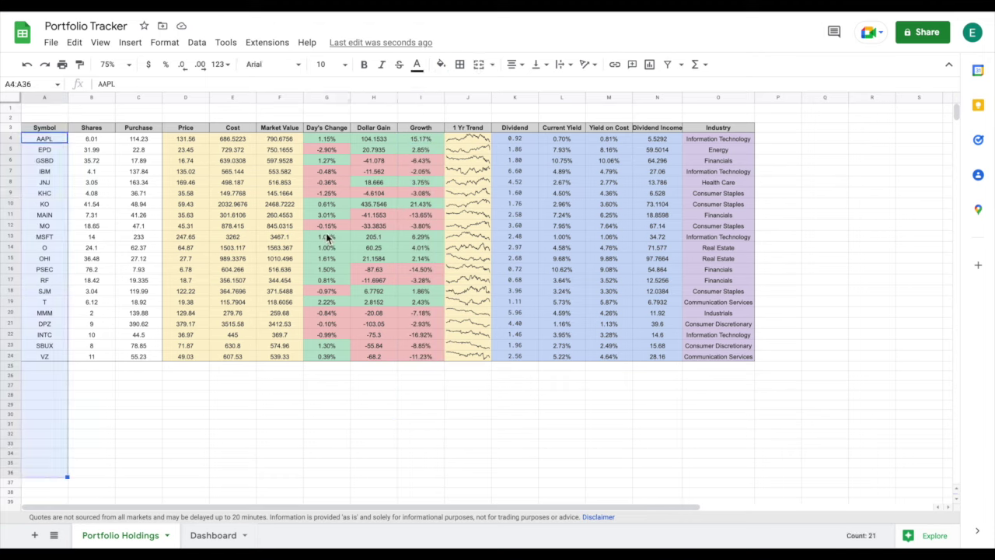
{"action": "left_click_drag", "start_coordinate": [290, 142], "coordinate": [278, 483]}
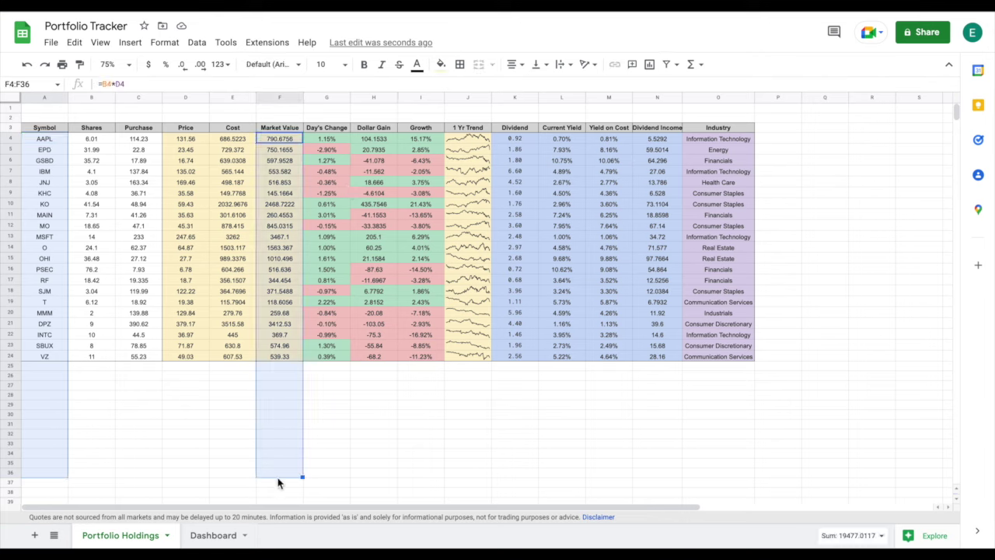
{"action": "left_click", "coordinate": [51, 42]}
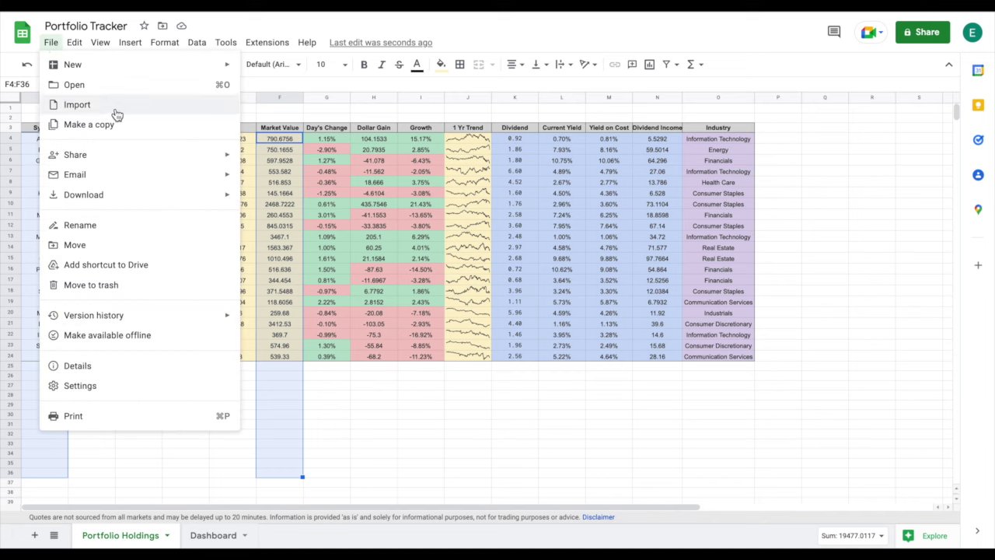
{"action": "mouse_move", "coordinate": [138, 47]}
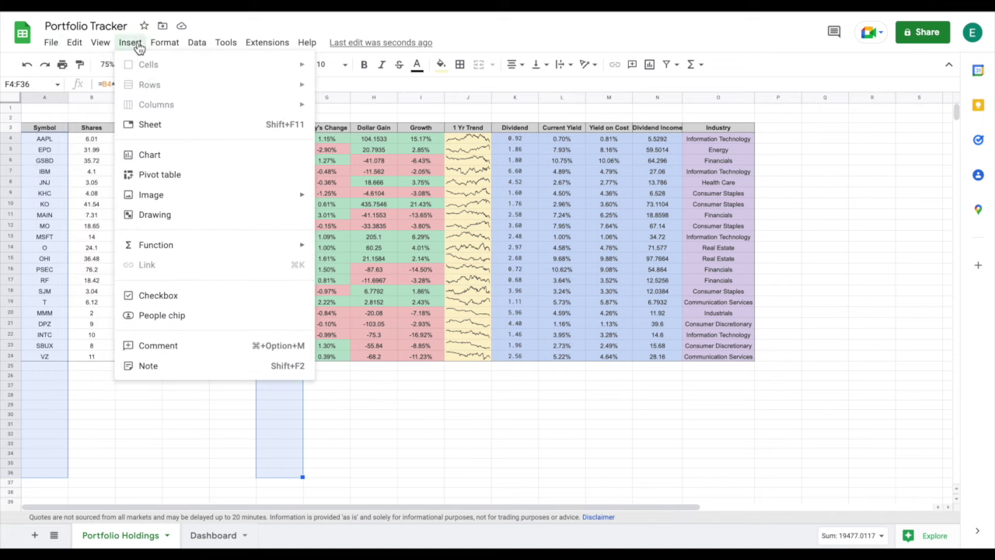
{"action": "left_click", "coordinate": [164, 157]}
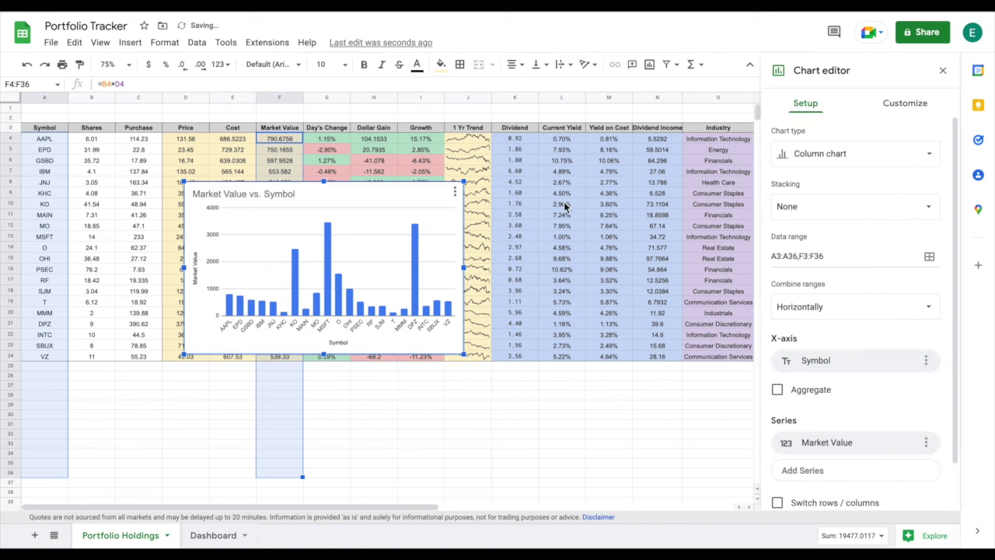
{"action": "left_click", "coordinate": [832, 155]}
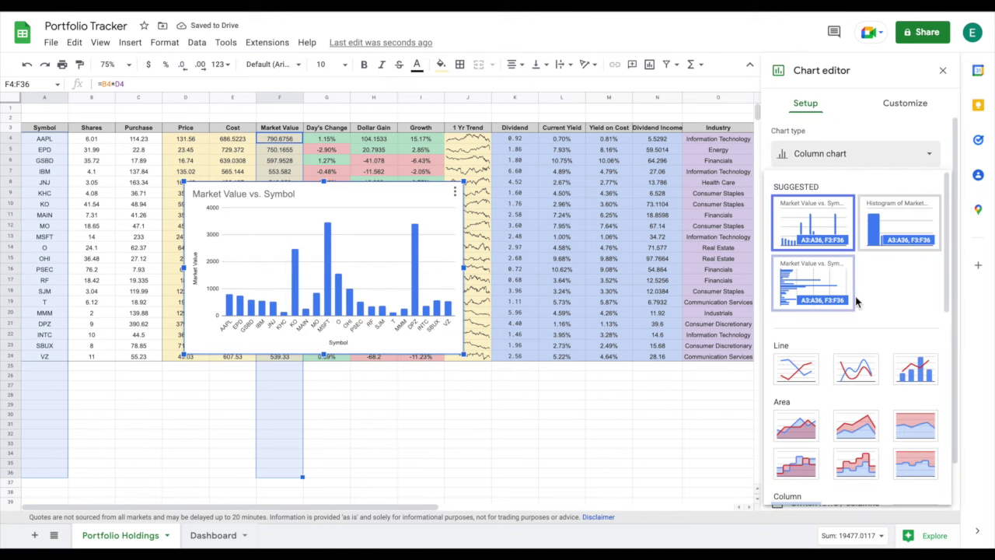
{"action": "scroll", "coordinate": [857, 303], "scroll_direction": "down", "scroll_amount": 3}
{"action": "scroll", "coordinate": [856, 303], "scroll_direction": "down", "scroll_amount": 1}
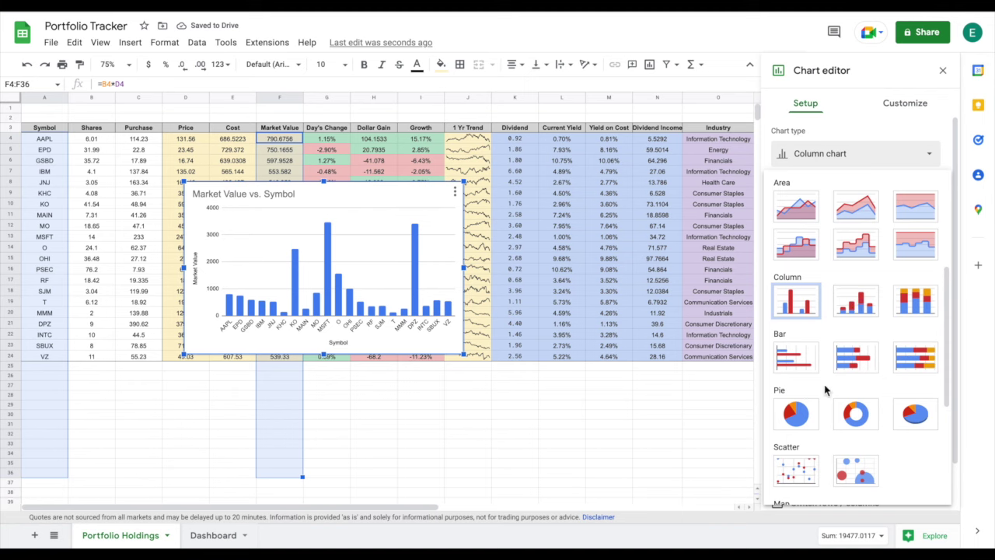
{"action": "left_click", "coordinate": [915, 416]}
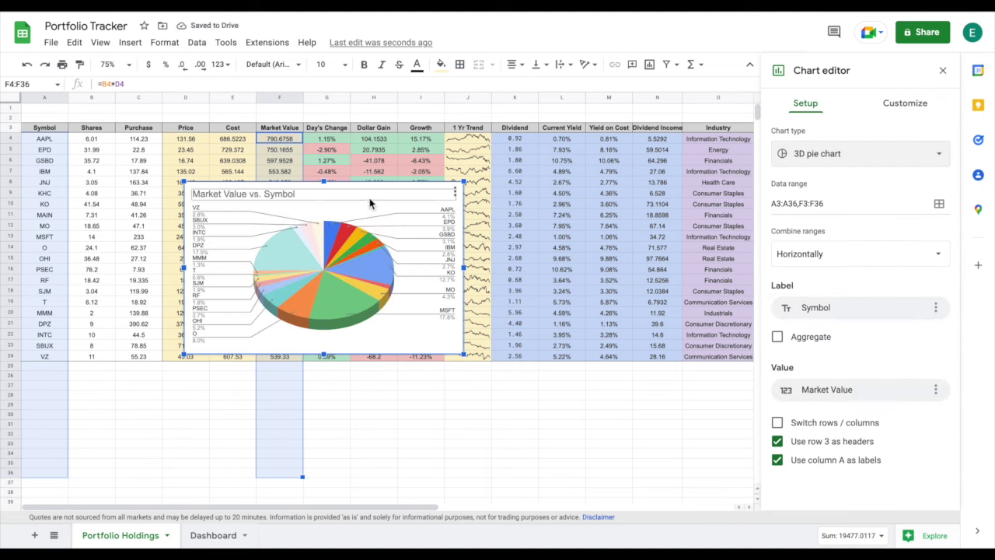
Step: Paste the Market Value pie chart into the Dashboard sheet and shrink it to fit beside the six boxes, above the Growth chart
{"action": "left_click", "coordinate": [211, 535]}
{"action": "key", "text": "ctrl+v"}
{"action": "left_click_drag", "start_coordinate": [394, 199], "coordinate": [629, 185]}
{"action": "left_click_drag", "start_coordinate": [705, 250], "coordinate": [677, 249]}
{"action": "left_click_drag", "start_coordinate": [617, 187], "coordinate": [702, 171]}
{"action": "left_click_drag", "start_coordinate": [638, 325], "coordinate": [637, 293]}
{"action": "left_click_drag", "start_coordinate": [715, 262], "coordinate": [684, 269]}
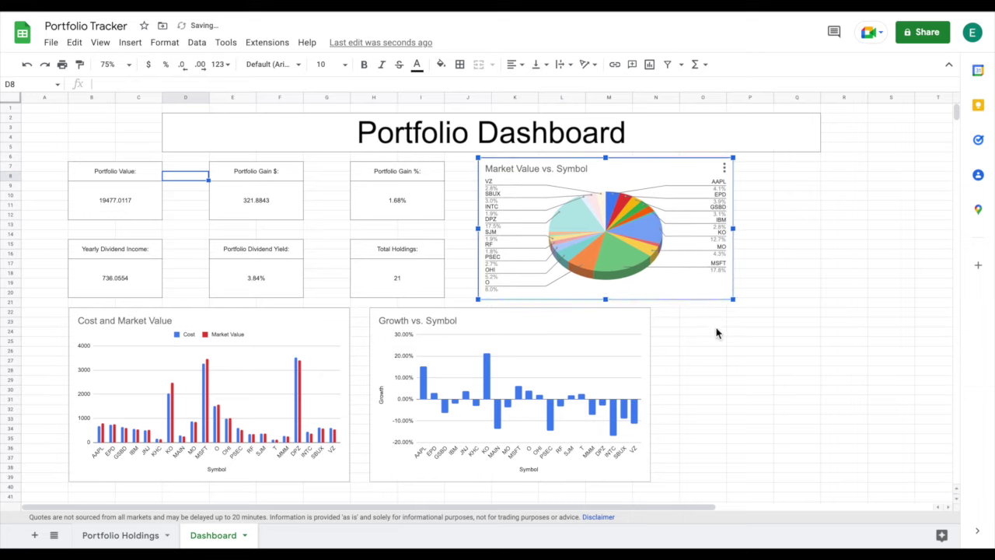
Step: Widen the Cost and Market Value chart and the Growth vs. Symbol chart equally, shifting the Growth chart over to keep a gap between them
{"action": "left_click", "coordinate": [621, 343]}
{"action": "left_click_drag", "start_coordinate": [613, 345], "coordinate": [650, 345]}
{"action": "left_click", "coordinate": [343, 386]}
{"action": "left_click_drag", "start_coordinate": [350, 394], "coordinate": [373, 394]}
{"action": "left_click", "coordinate": [511, 359]}
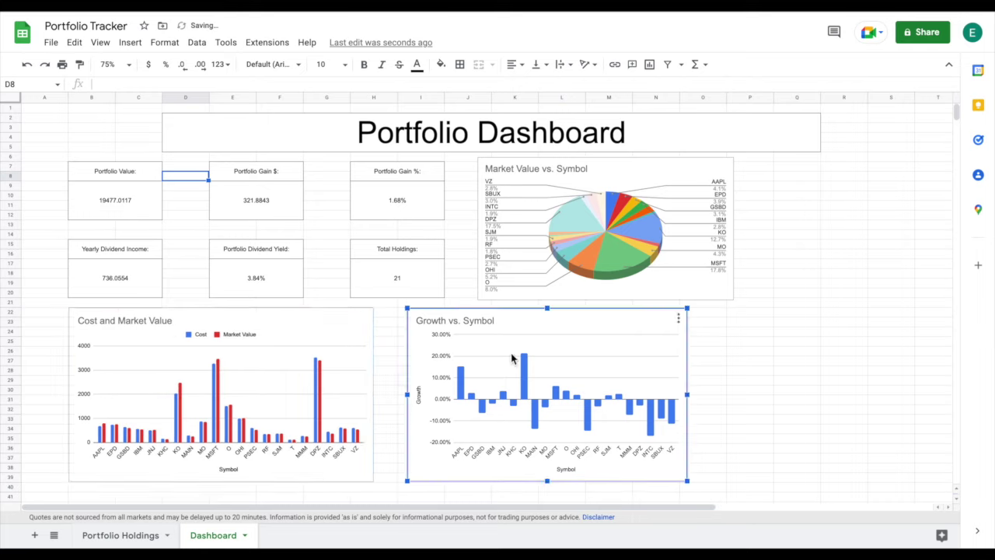
{"action": "left_click_drag", "start_coordinate": [691, 395], "coordinate": [715, 396]}
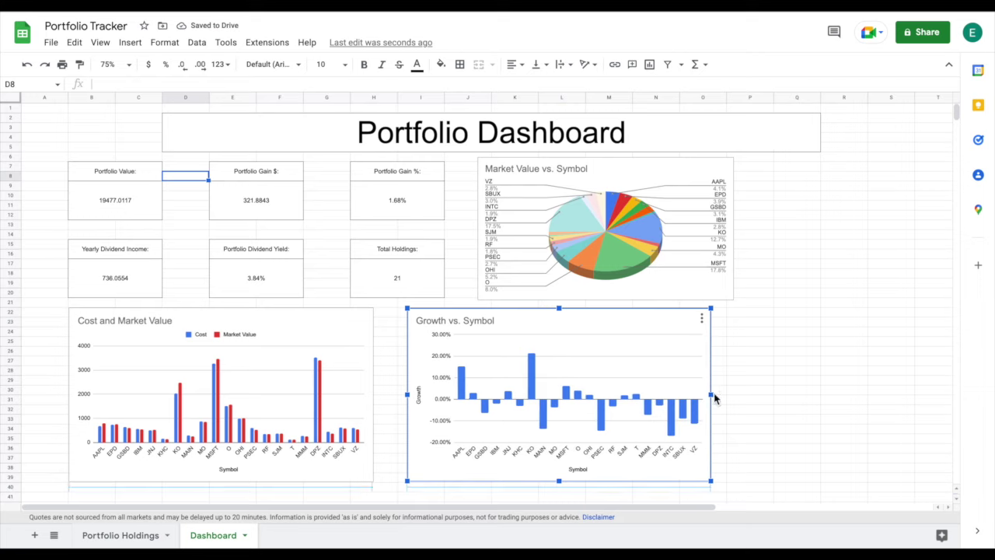
Step: Move the Market Value pie chart so its outer edge lines up with the Growth vs. Symbol chart below it
{"action": "left_click", "coordinate": [689, 259]}
{"action": "left_click_drag", "start_coordinate": [686, 257], "coordinate": [665, 262]}
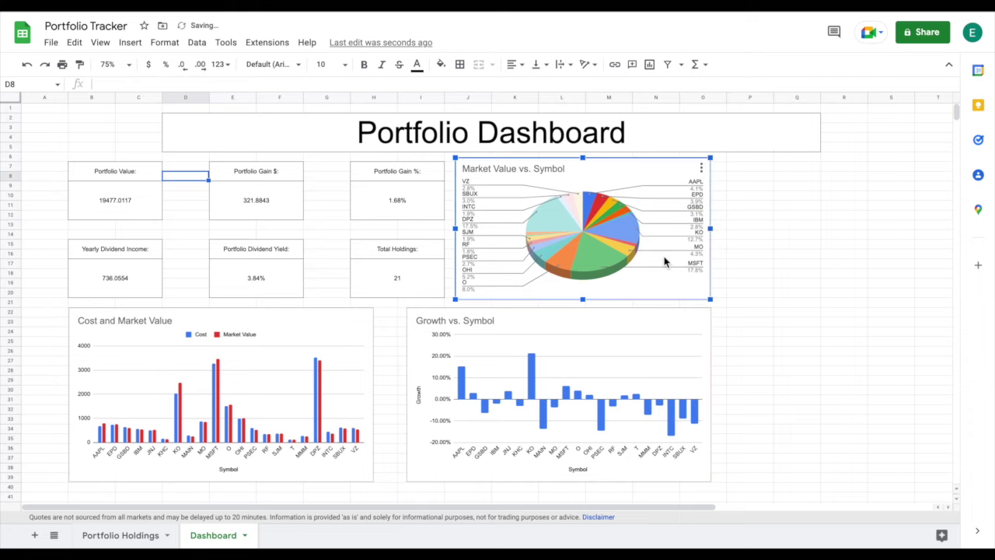
{"action": "scroll", "coordinate": [773, 288], "scroll_direction": "right", "scroll_amount": 2}
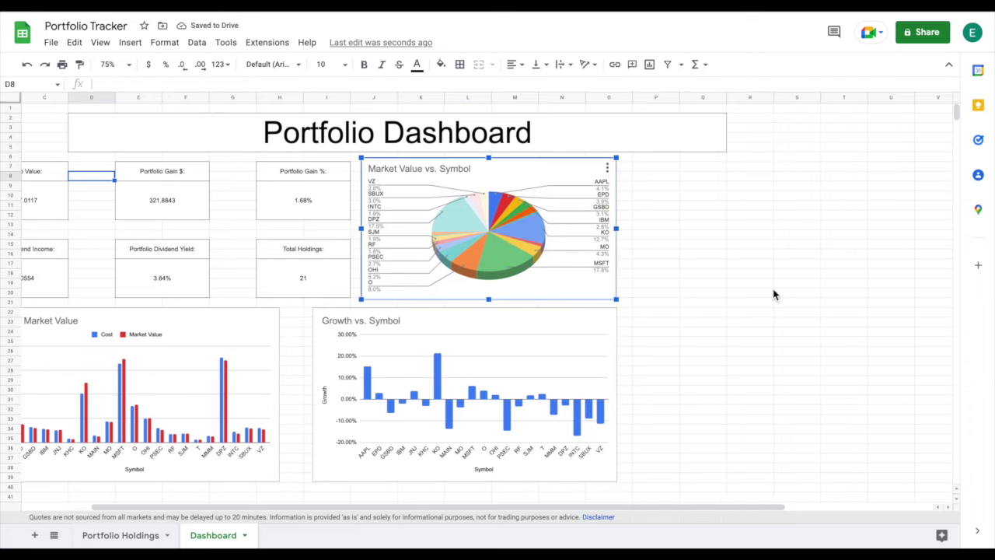
{"action": "scroll", "coordinate": [667, 300], "scroll_direction": "left", "scroll_amount": 2}
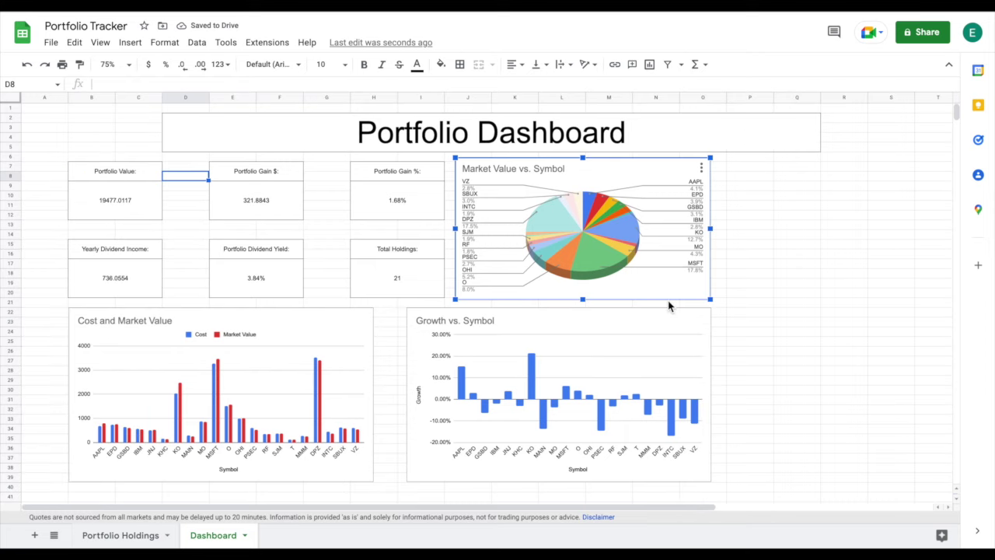
{"action": "left_click", "coordinate": [746, 268]}
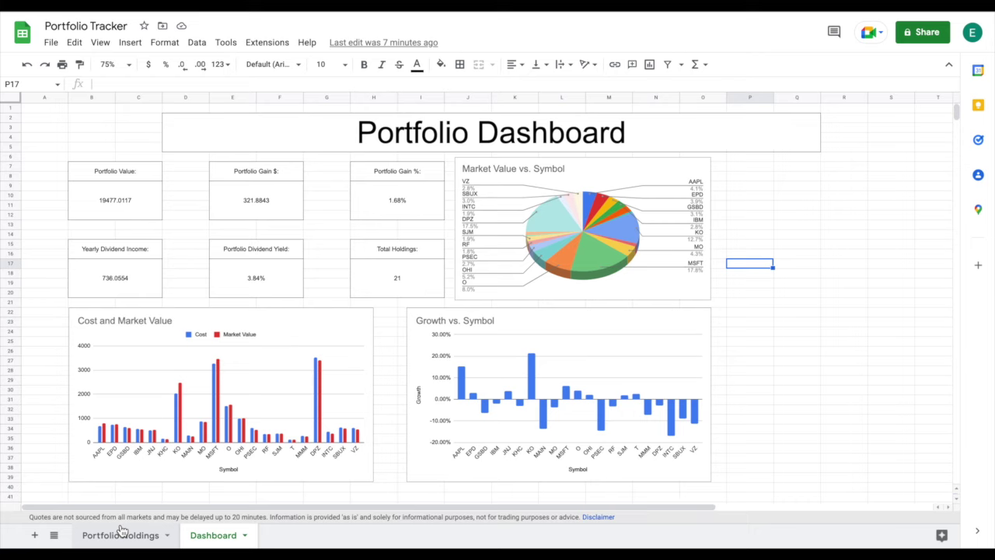
Step: Delete the original Market Value pie chart from the Portfolio Holdings sheet
{"action": "key", "text": "ctrl+shift+Page_Up"}
{"action": "left_click", "coordinate": [370, 202]}
{"action": "key", "text": "Delete"}
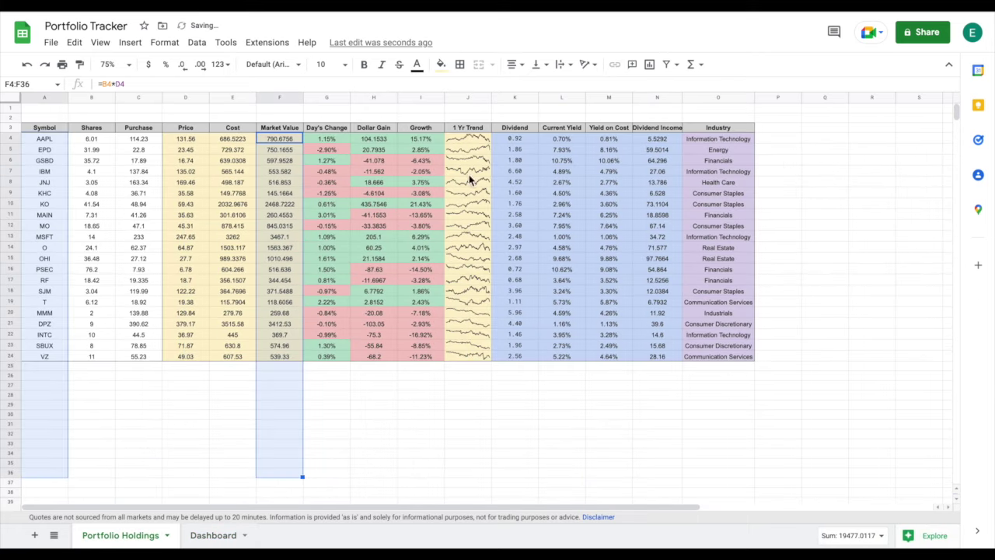
Step: Enter an IF formula in P4 of Portfolio Holdings that returns "W" when Dollar Gain H4 is greater than 0 and "L" otherwise
{"action": "left_click", "coordinate": [813, 177]}
{"action": "left_click", "coordinate": [777, 140]}
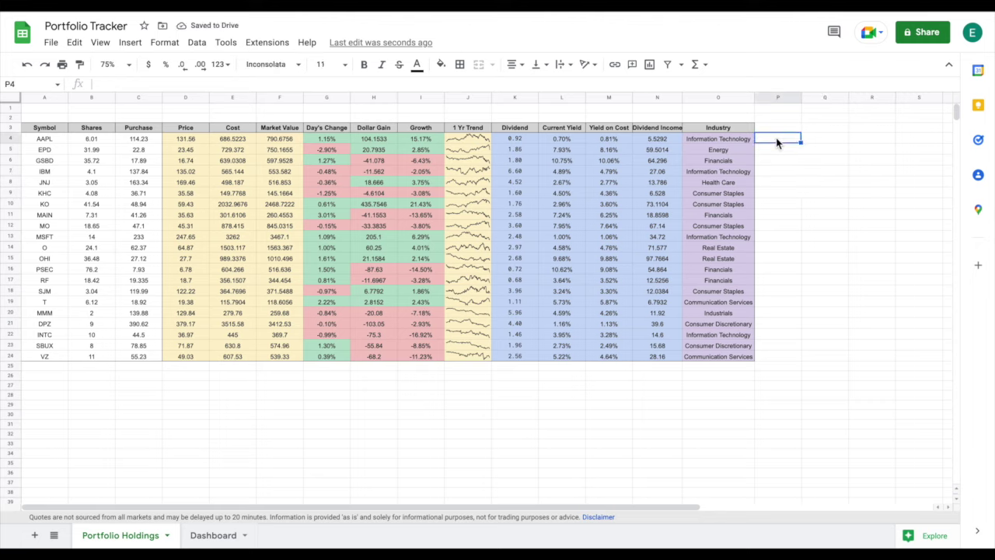
{"action": "type", "text": "=if"}
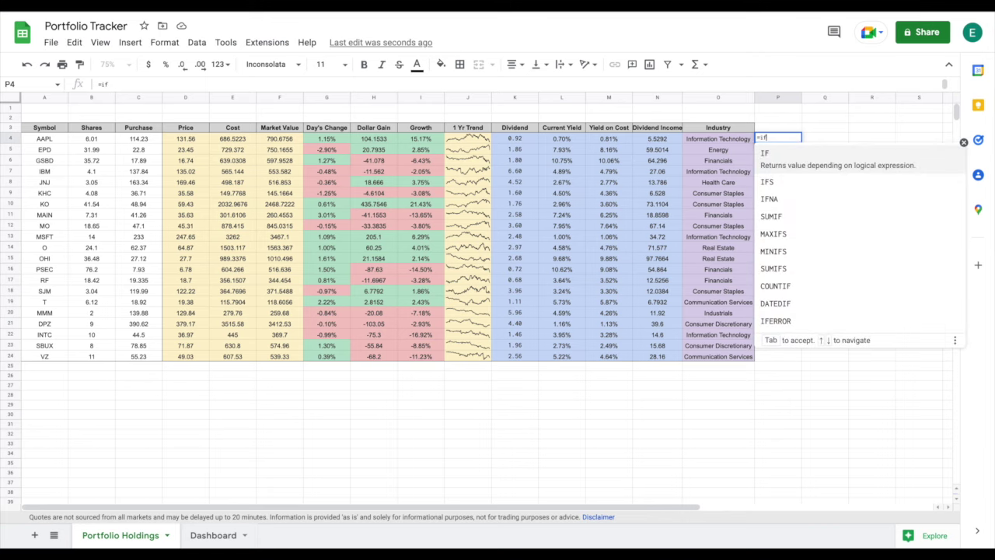
{"action": "type", "text": "("}
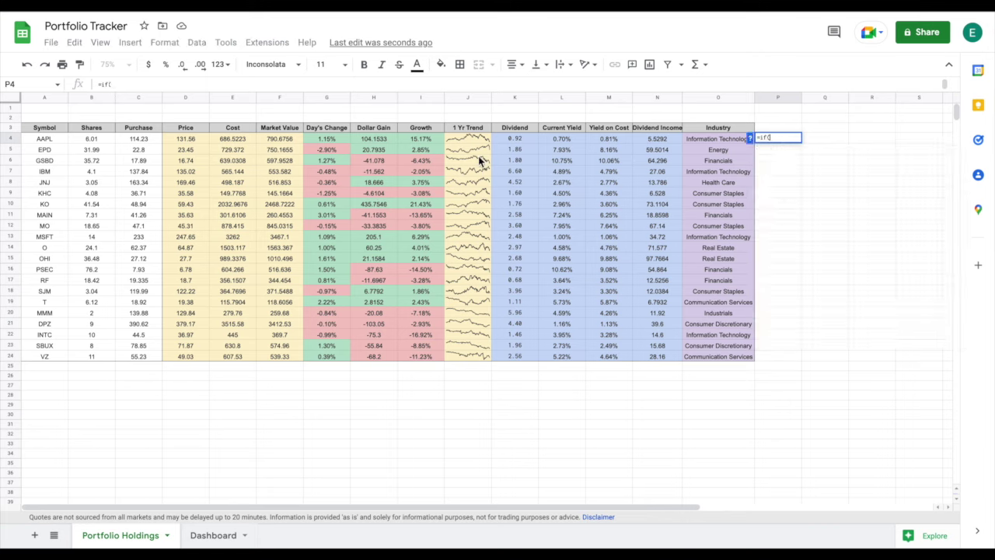
{"action": "left_click", "coordinate": [375, 140]}
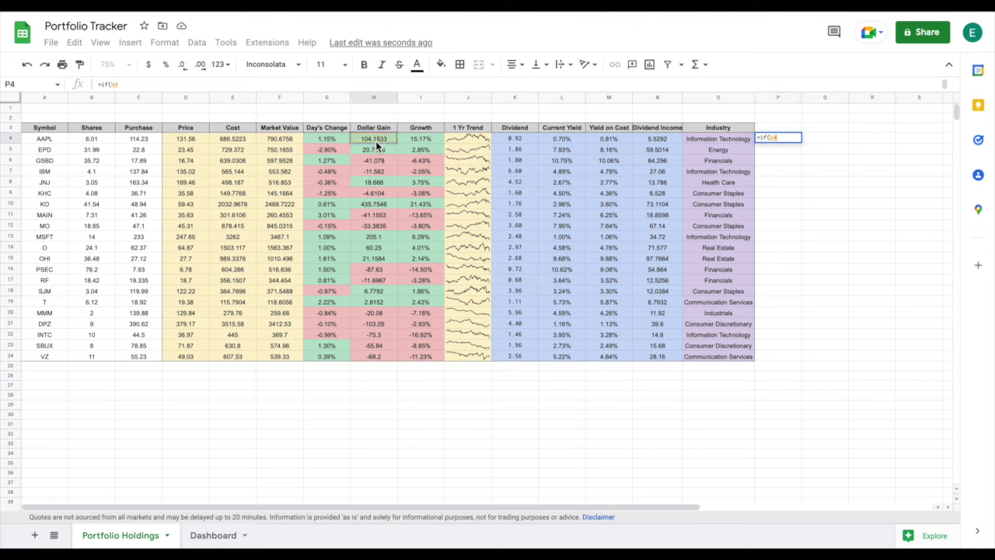
{"action": "type", "text": ">0,\""}
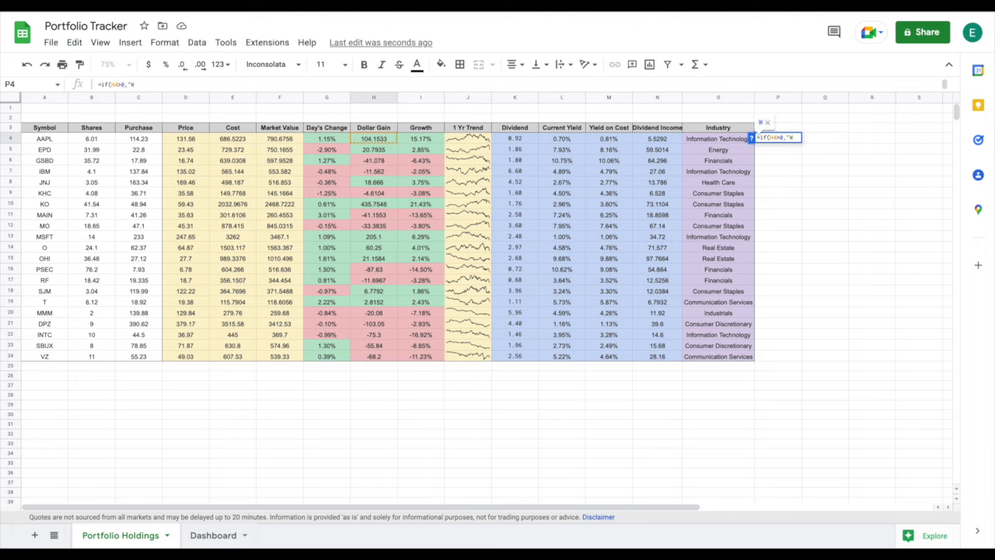
{"action": "type", "text": "W\",\""}
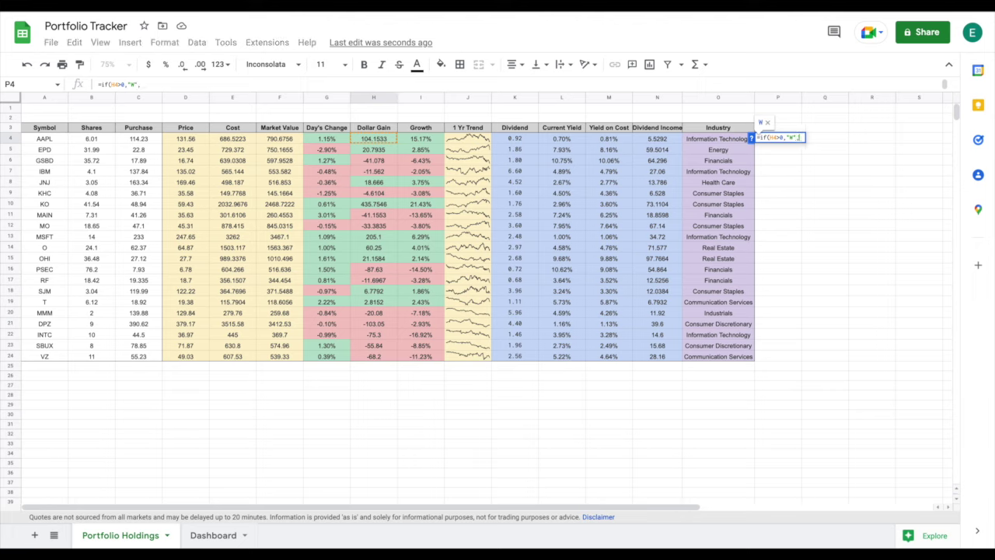
{"action": "type", "text": "W\")"}
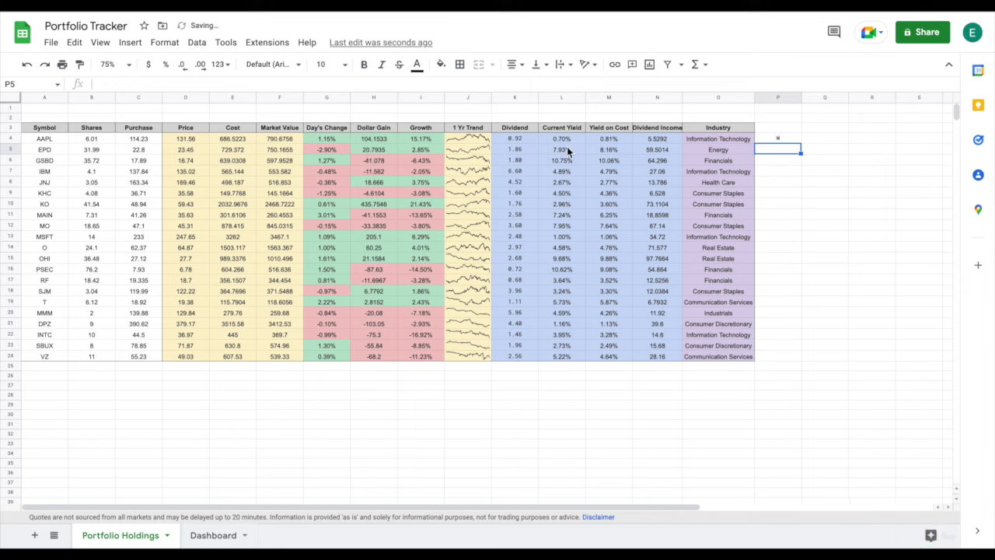
{"action": "double_click", "coordinate": [773, 140]}
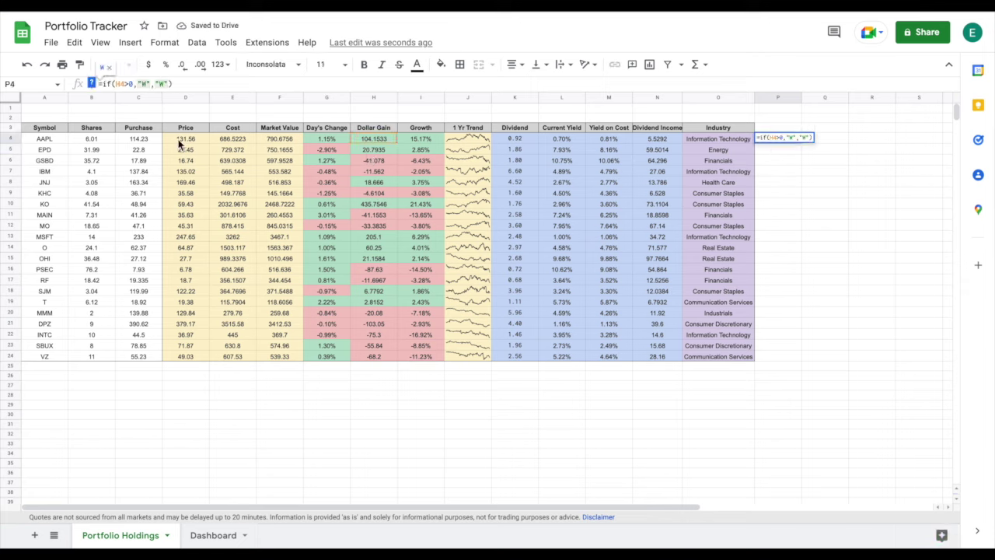
{"action": "key", "text": "Return"}
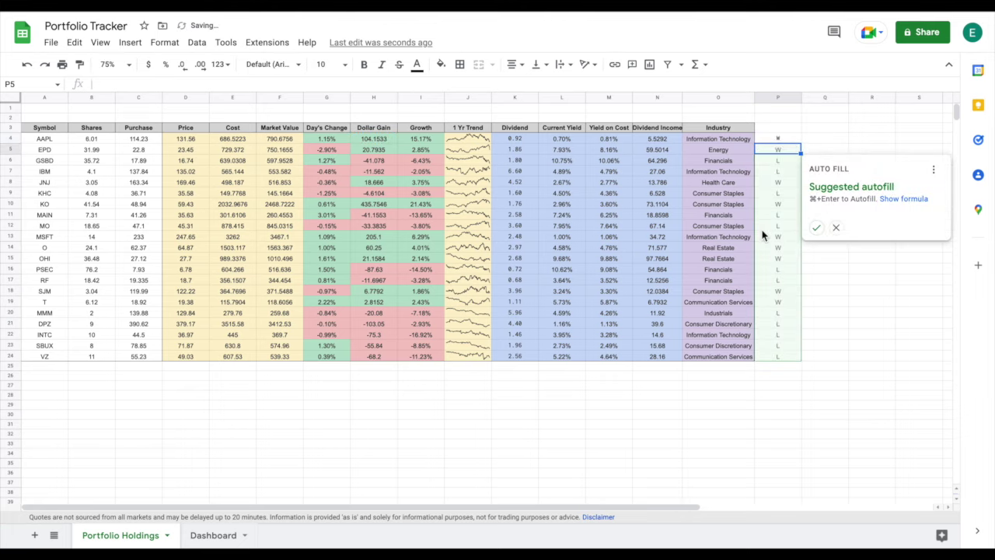
Step: Fill the win/loss formula down from P5 through P24 by accepting the suggested autofill
{"action": "left_click", "coordinate": [816, 228]}
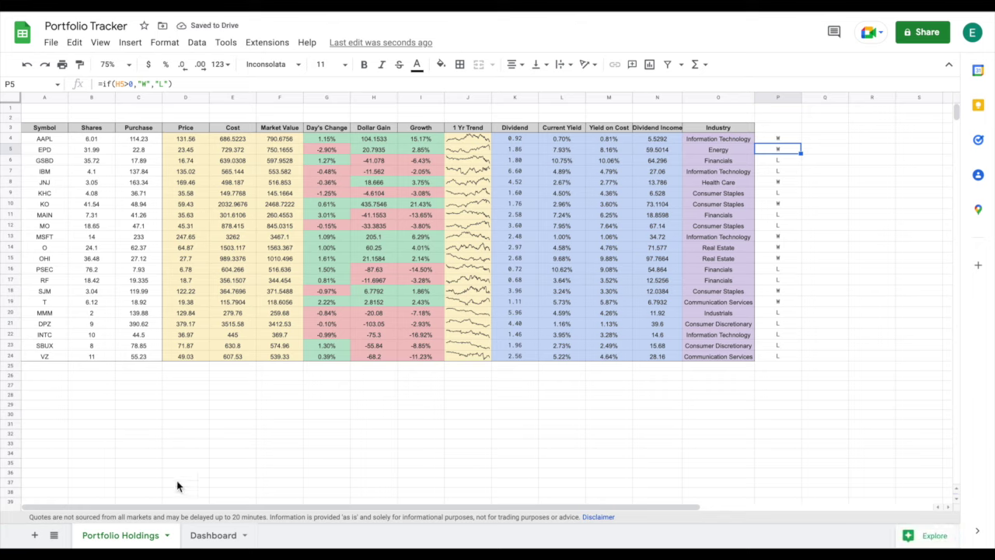
Step: Add a new sheet after the Dashboard sheet and name it "worksheet"
{"action": "left_click", "coordinate": [34, 535]}
{"action": "left_click_drag", "start_coordinate": [213, 537], "coordinate": [300, 536]}
{"action": "double_click", "coordinate": [281, 537]}
{"action": "type", "text": "worksheet"}
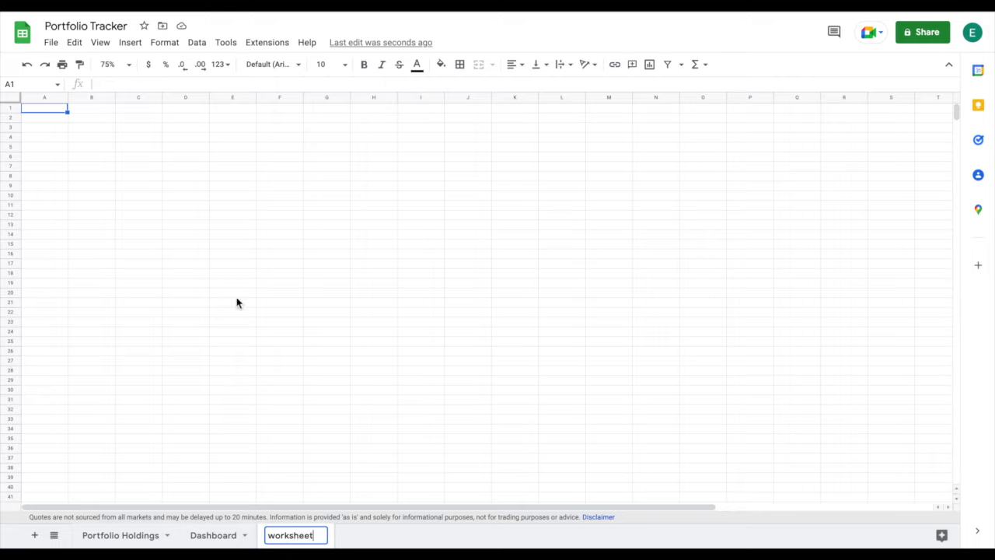
Step: Enter the headings "Total win amount" in B3 and "total loss amount" in C3 of the new sheet
{"action": "left_click", "coordinate": [102, 127]}
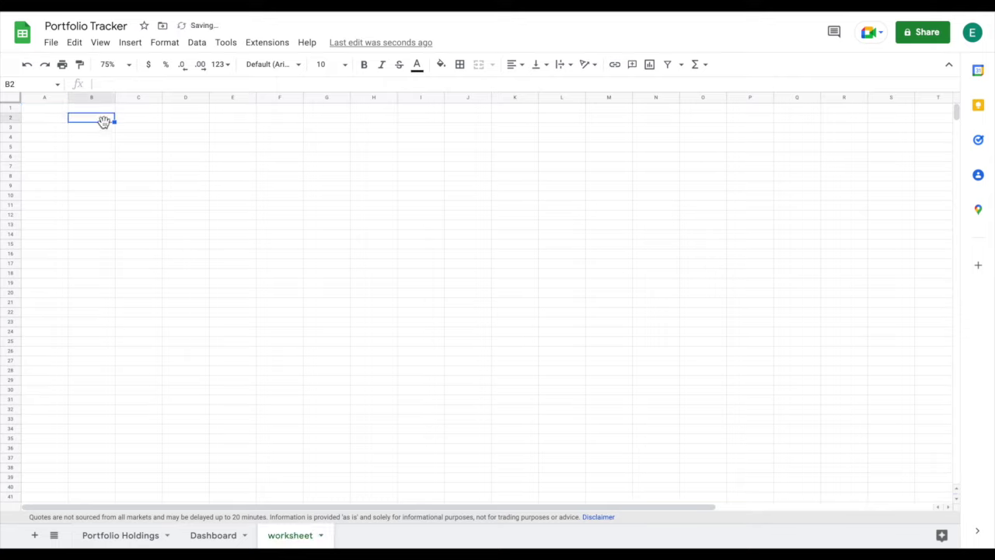
{"action": "type", "text": "Total"}
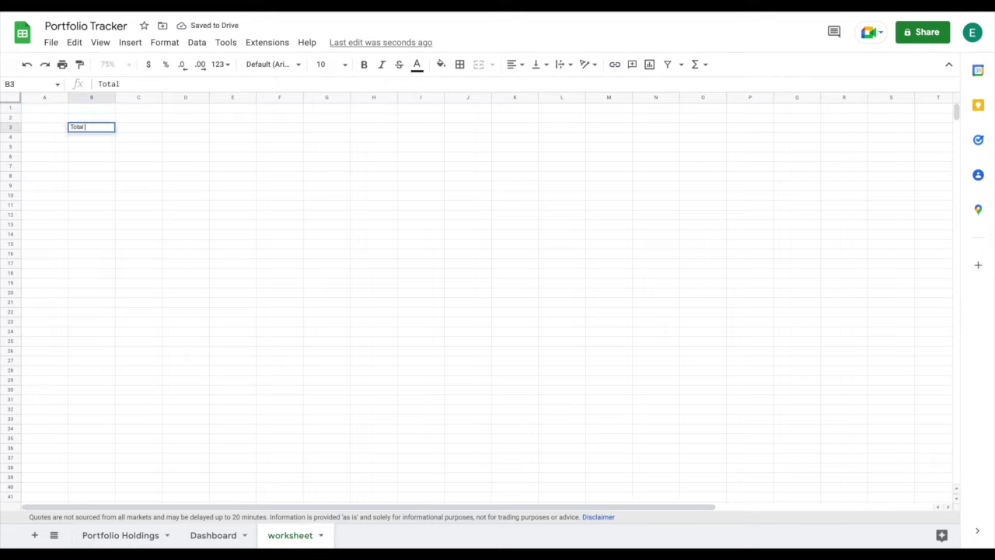
{"action": "type", "text": " win amount"}
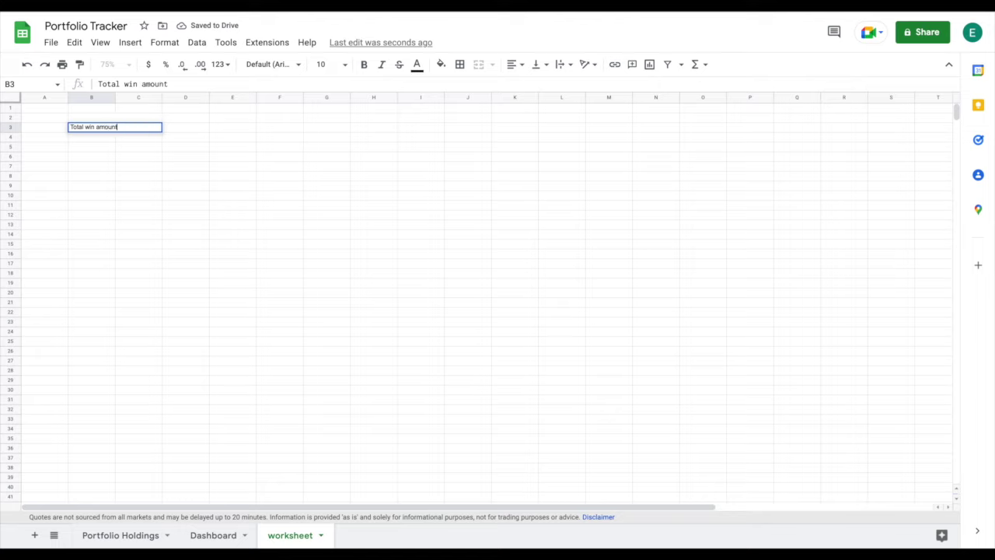
{"action": "key", "text": "Tab"}
{"action": "type", "text": "10"}
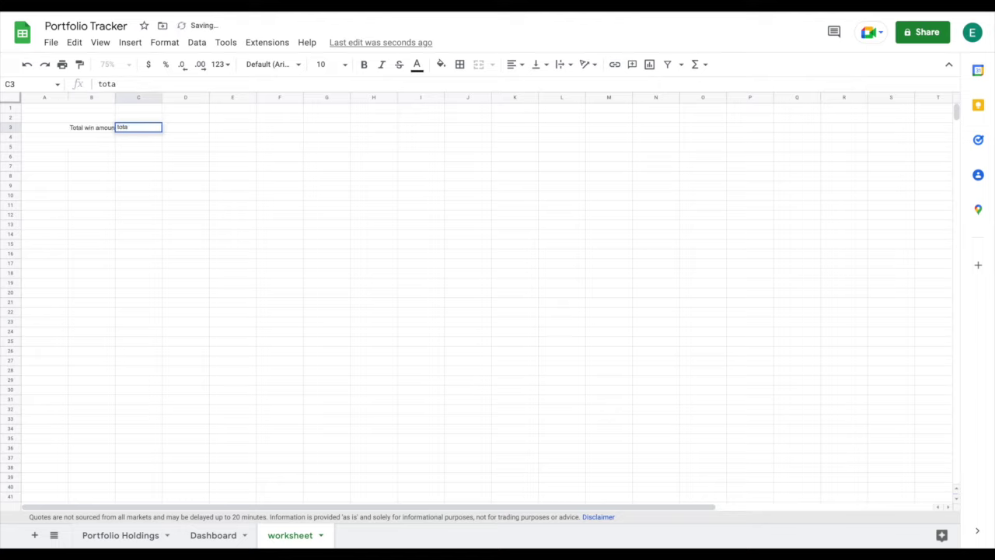
{"action": "type", "text": "tal loss amount"}
{"action": "key", "text": "Return"}
Step: Enter a SUMIF formula in B4 that sums Portfolio Holdings H4:H38 where P4:P38 equals "W"
{"action": "type", "text": "="}
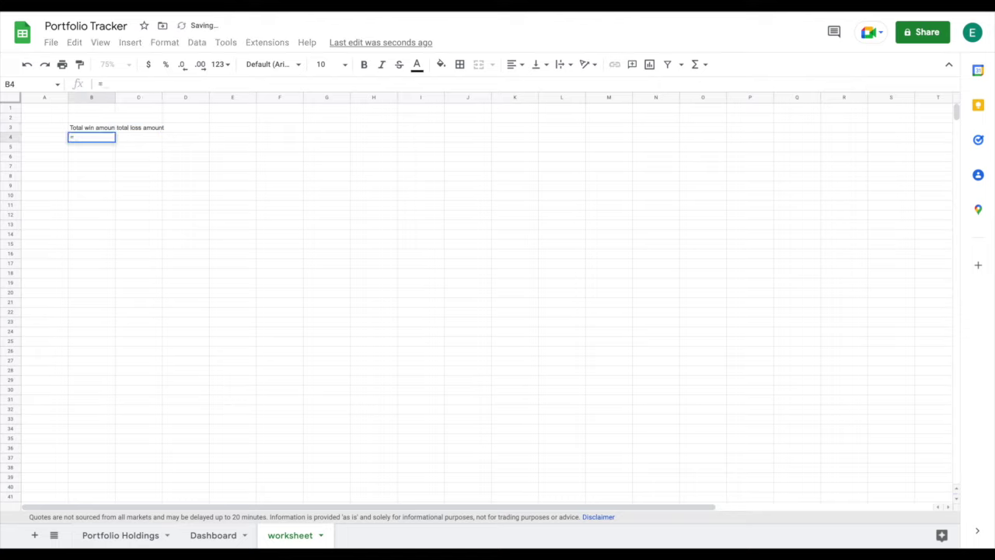
{"action": "type", "text": "sumif"}
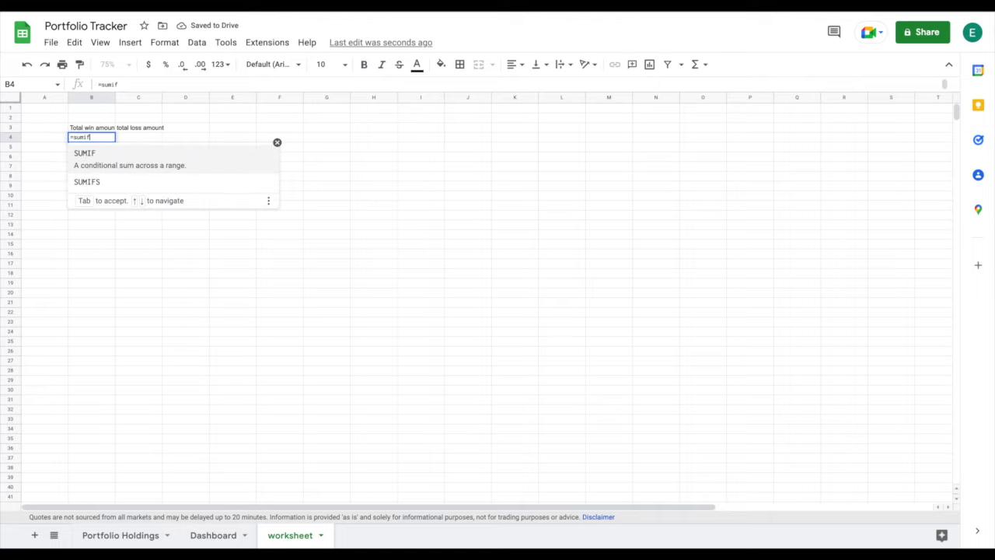
{"action": "type", "text": "("}
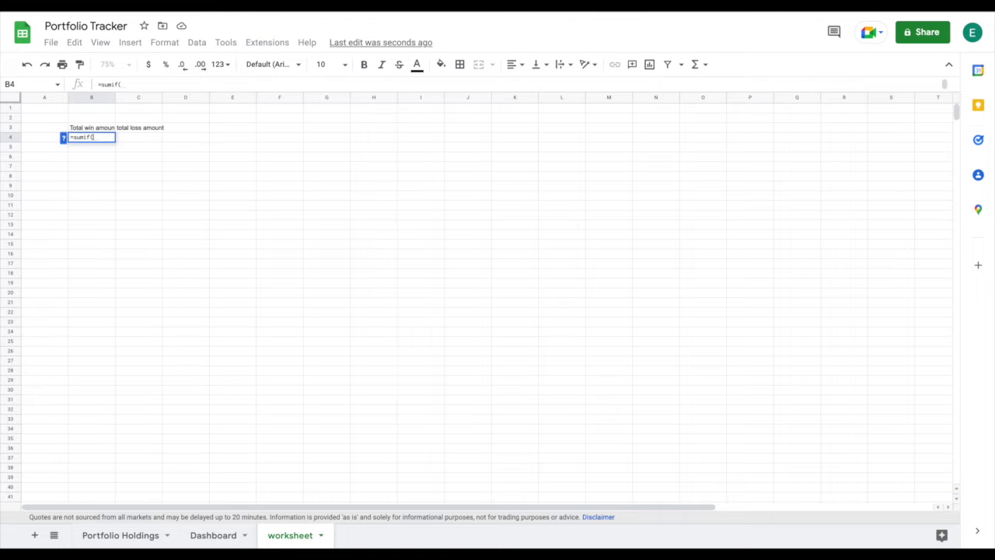
{"action": "left_click", "coordinate": [131, 535]}
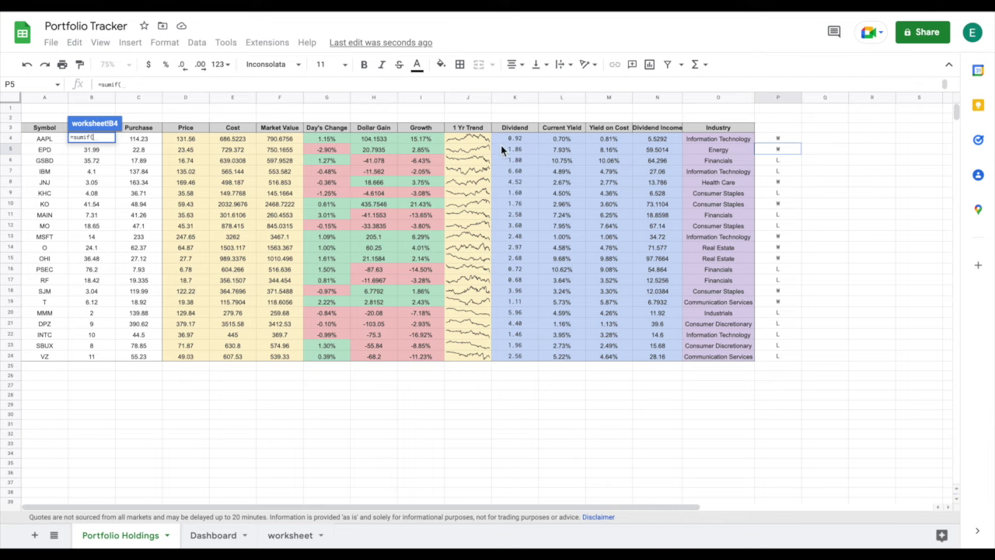
{"action": "left_click_drag", "start_coordinate": [773, 138], "coordinate": [777, 334]}
{"action": "left_click_drag", "start_coordinate": [773, 501], "coordinate": [772, 496]}
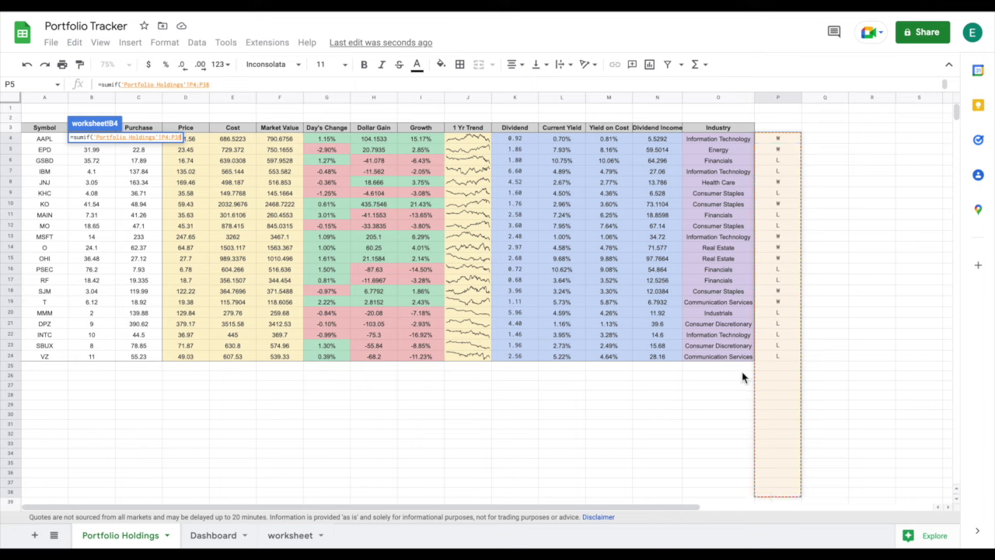
{"action": "type", "text": ",W"}
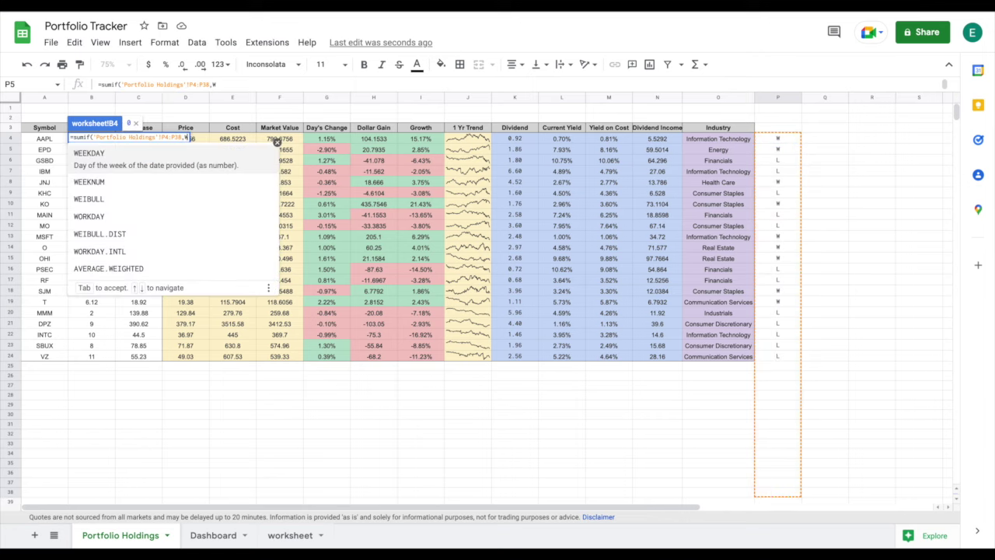
{"action": "key", "text": "BackSpace"}
{"action": "type", "text": "\""}
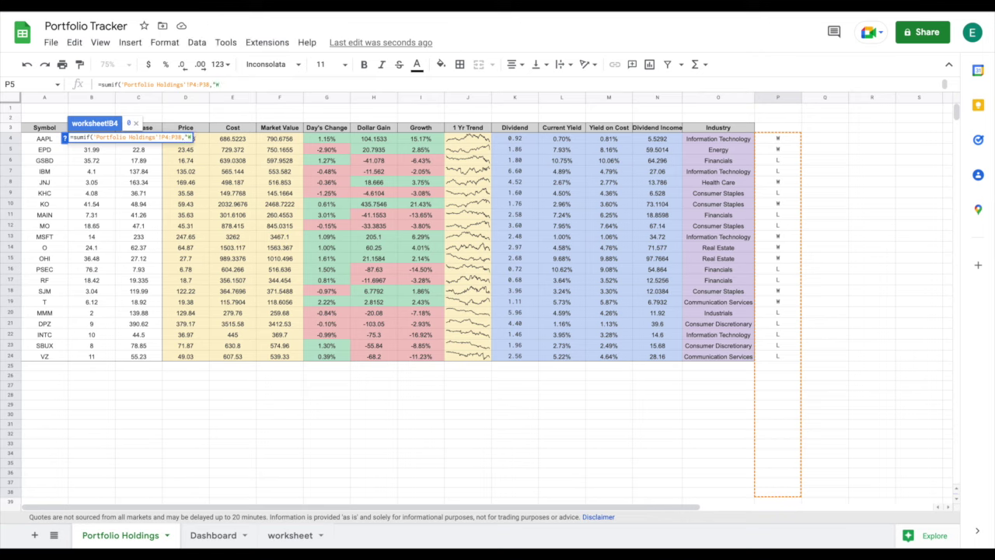
{"action": "type", "text": "W\","}
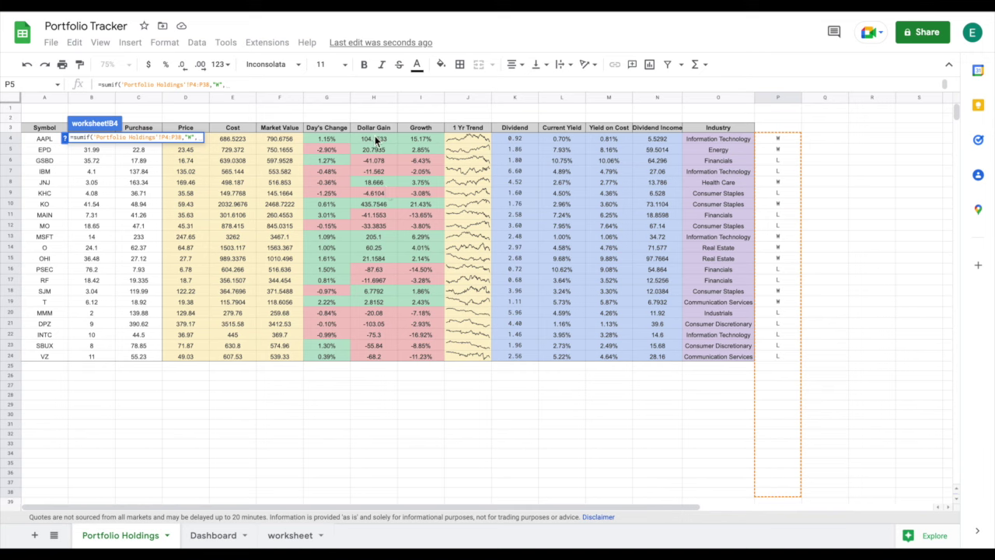
{"action": "left_click_drag", "start_coordinate": [377, 144], "coordinate": [373, 394]}
{"action": "left_click_drag", "start_coordinate": [348, 299], "coordinate": [381, 501]}
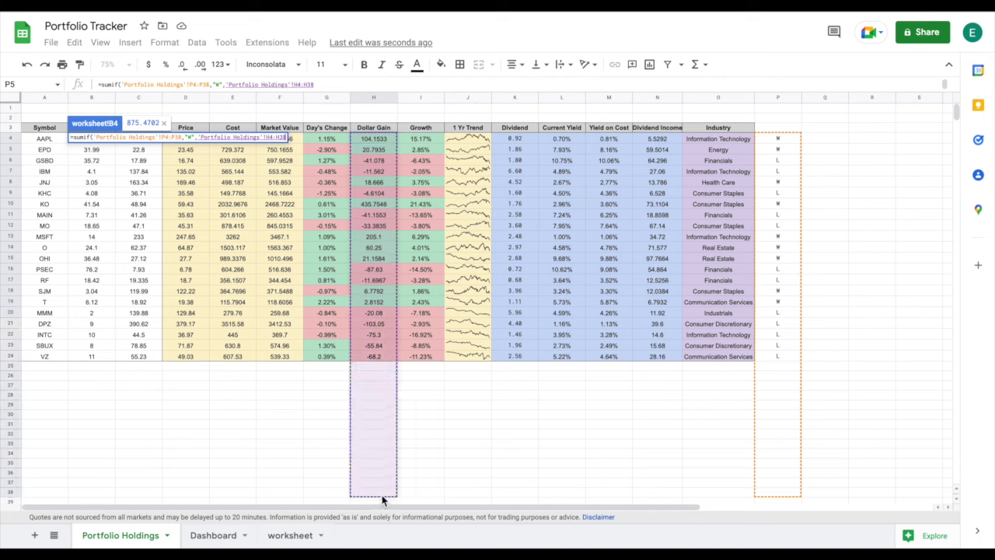
{"action": "left_click_drag", "start_coordinate": [382, 500], "coordinate": [381, 497]}
{"action": "key", "text": "Return"}
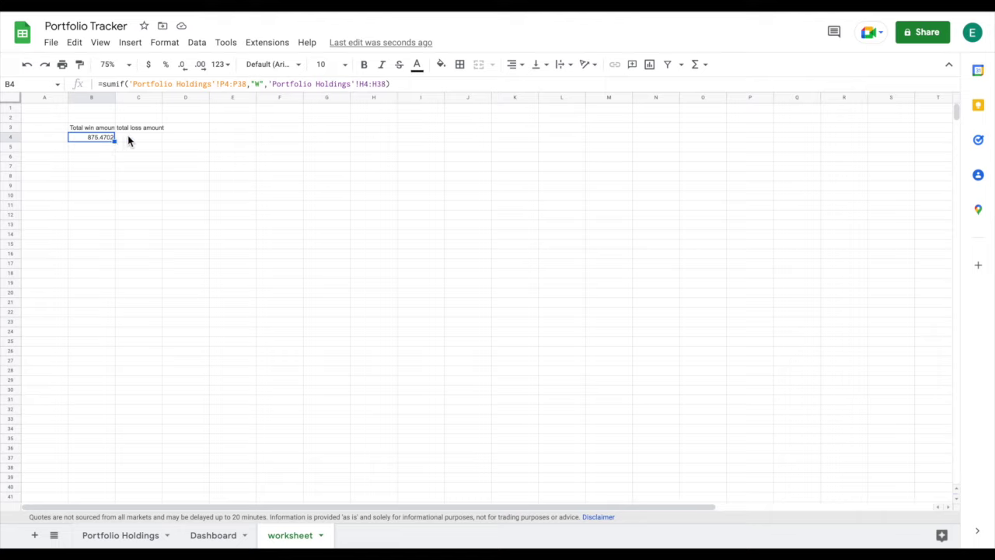
Step: Enter a SUMIF formula in C4 that sums Portfolio Holdings H4:H37 where P4:P37 equals "L"
{"action": "left_click_drag", "start_coordinate": [114, 141], "coordinate": [128, 140]}
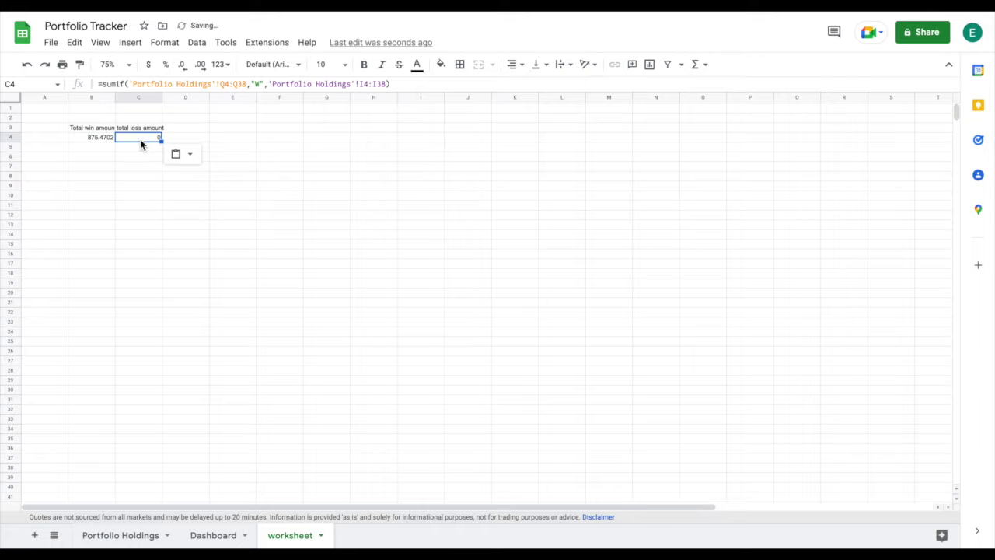
{"action": "key", "text": "Delete"}
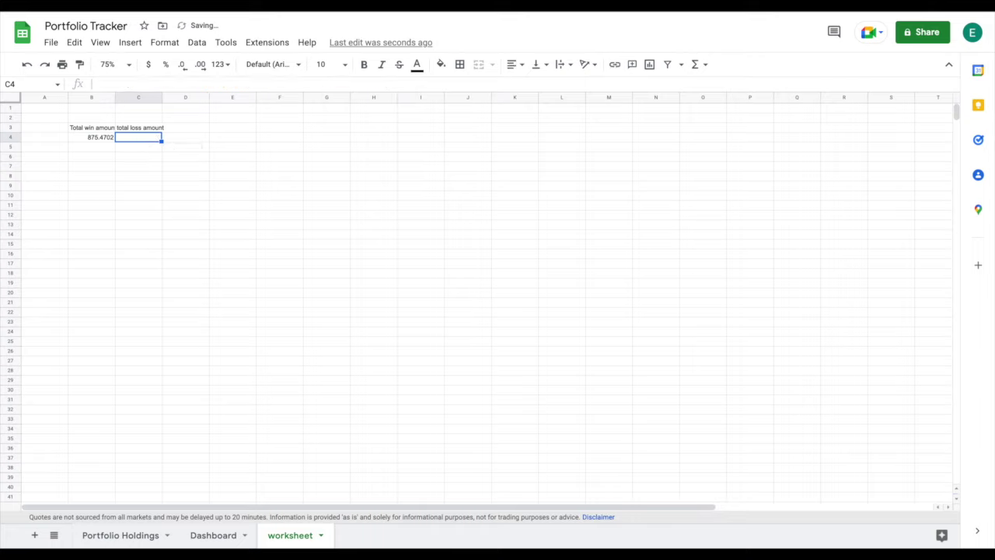
{"action": "type", "text": "=sumif("}
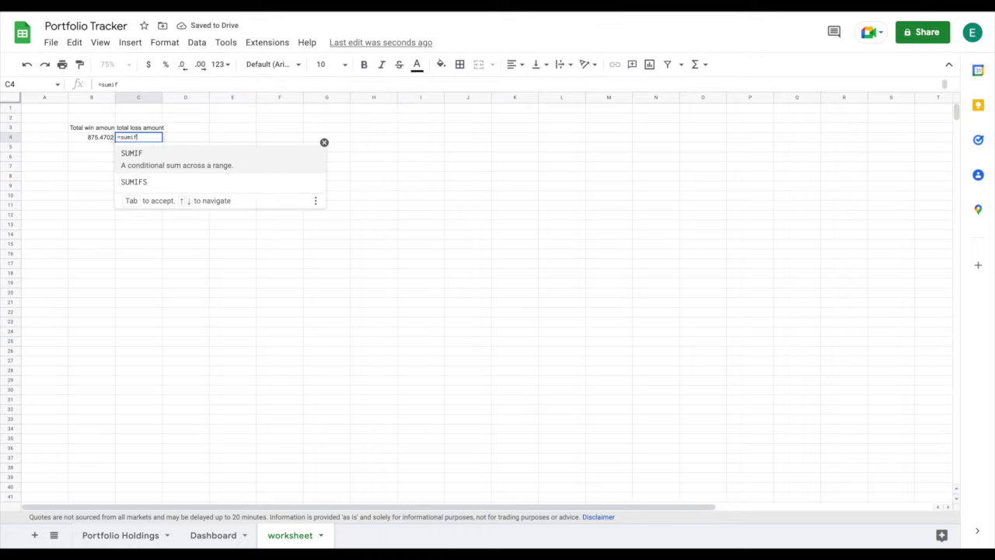
{"action": "left_click", "coordinate": [121, 535]}
{"action": "left_click", "coordinate": [777, 138]}
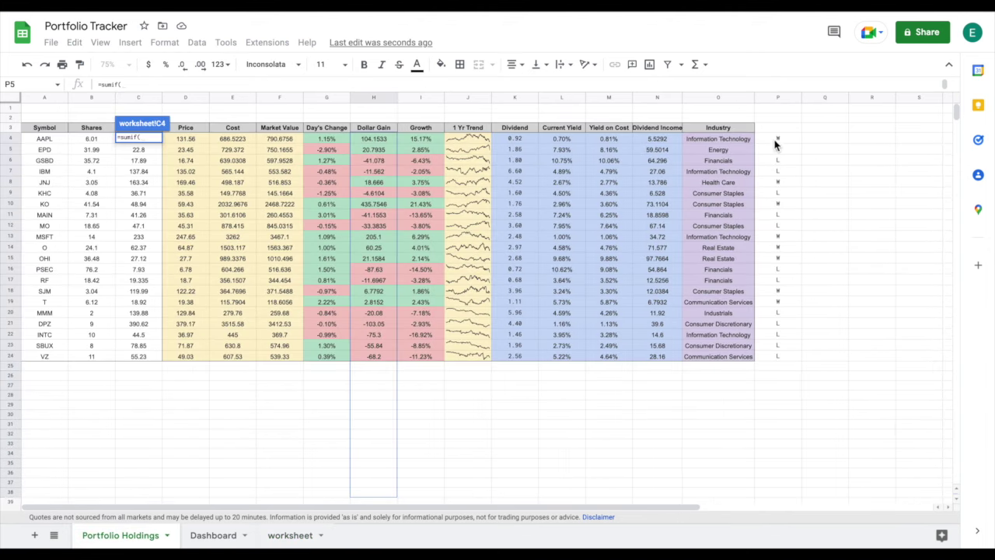
{"action": "left_click_drag", "start_coordinate": [775, 152], "coordinate": [778, 488]}
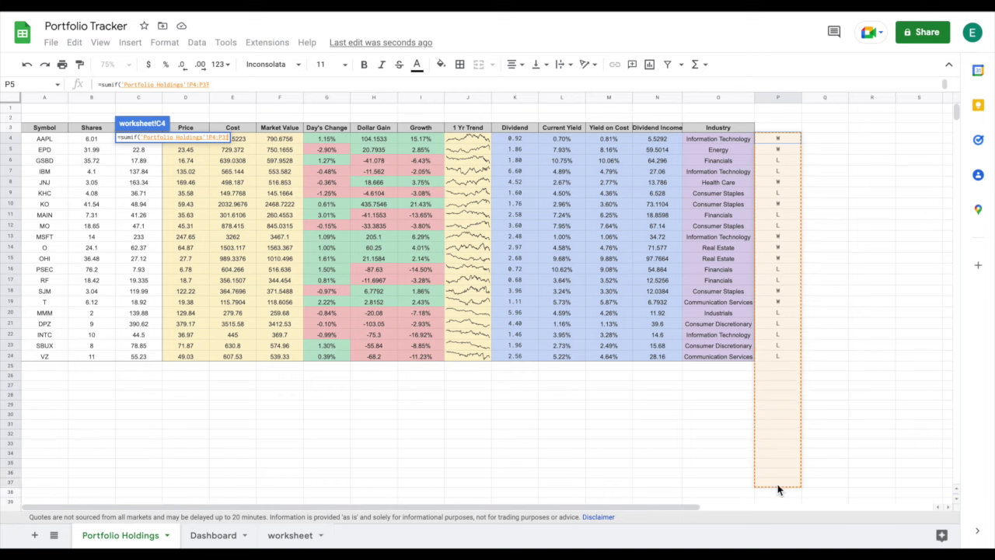
{"action": "type", "text": ","}
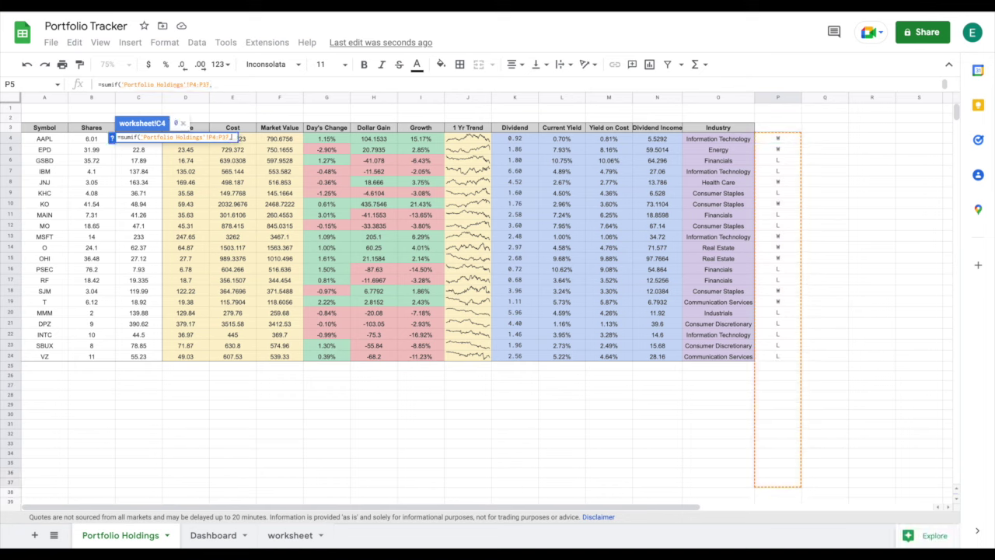
{"action": "type", "text": "\"L\""}
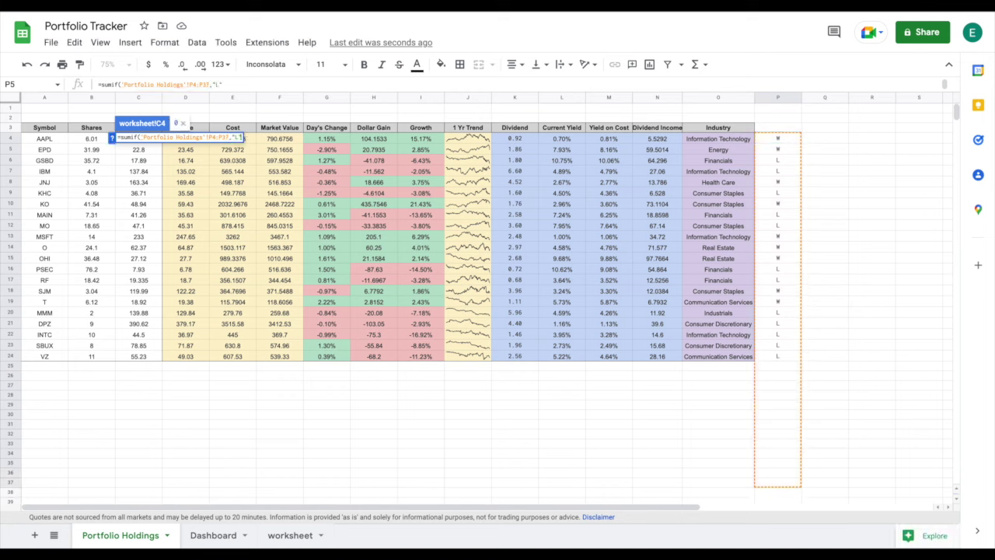
{"action": "type", "text": "L\","}
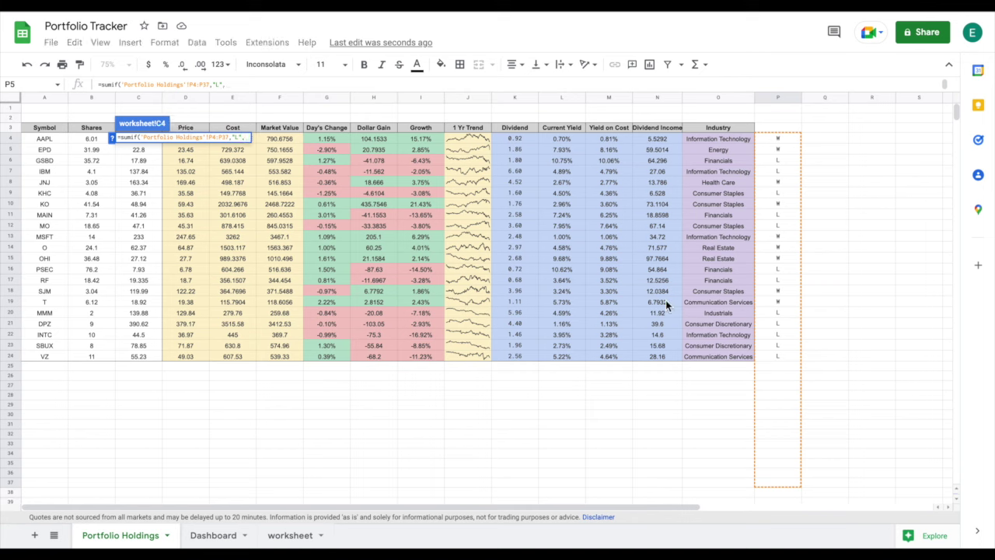
{"action": "left_click_drag", "start_coordinate": [375, 142], "coordinate": [379, 488]}
{"action": "key", "text": "Return"}
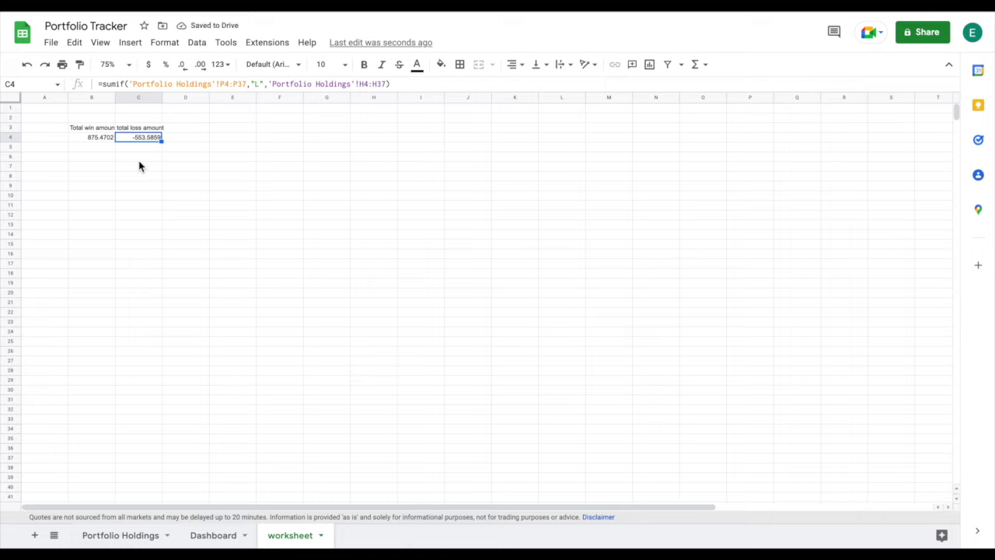
Step: Insert a column chart from B3:C4 with Standard stacking, and resize it to be taller and narrower
{"action": "left_click_drag", "start_coordinate": [106, 131], "coordinate": [133, 137]}
{"action": "left_click", "coordinate": [133, 45]}
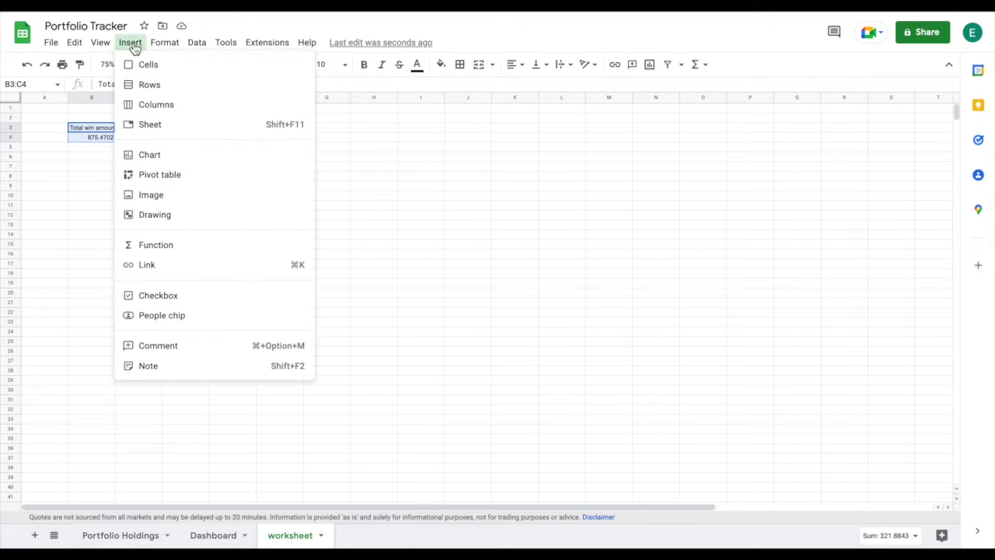
{"action": "left_click", "coordinate": [187, 157]}
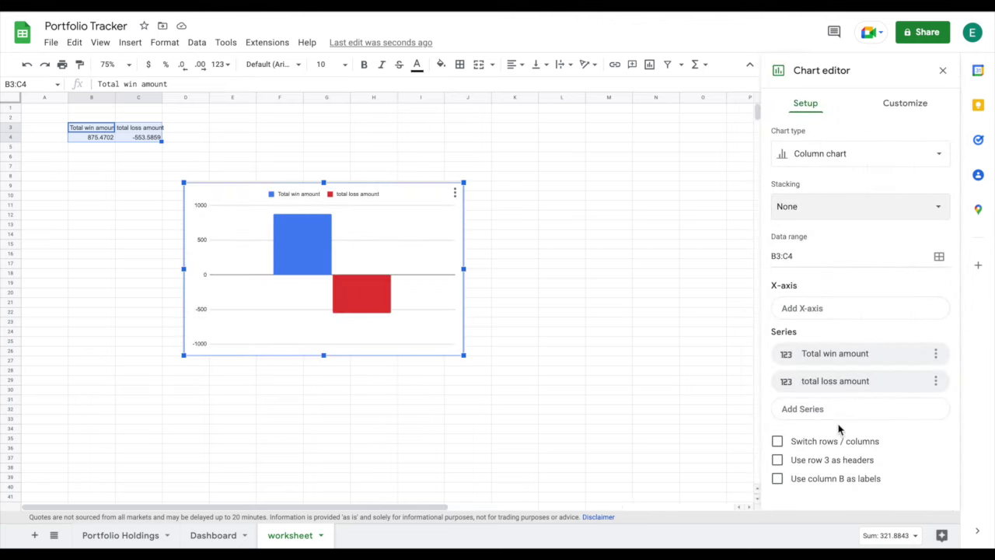
{"action": "left_click", "coordinate": [879, 209]}
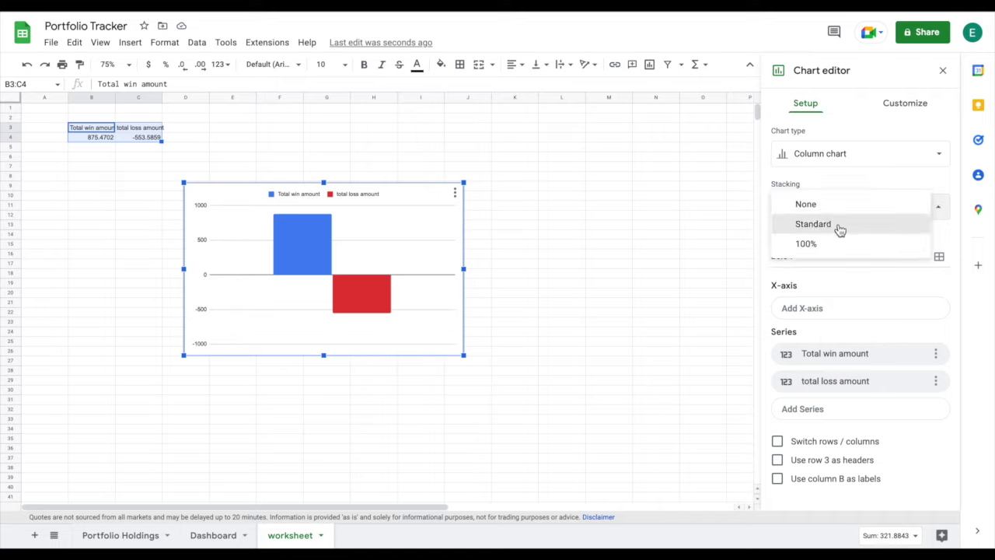
{"action": "left_click", "coordinate": [839, 225]}
{"action": "left_click_drag", "start_coordinate": [324, 355], "coordinate": [323, 366]}
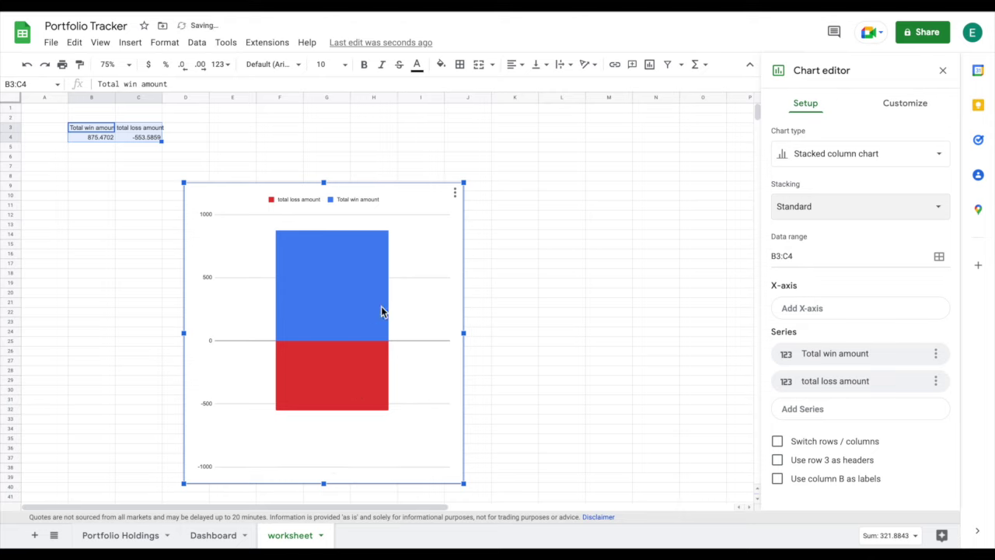
{"action": "left_click_drag", "start_coordinate": [467, 289], "coordinate": [387, 289]}
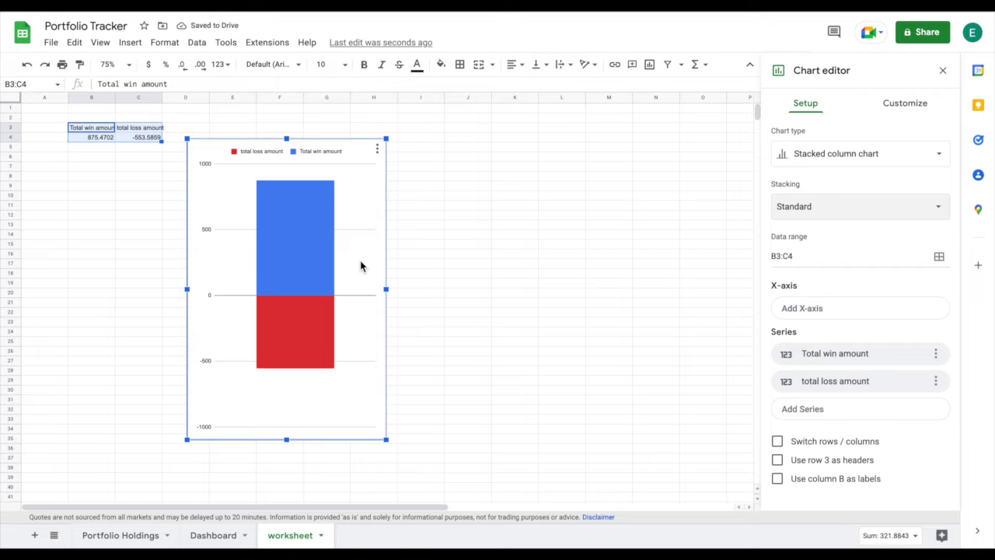
Step: Copy the win/loss chart to the Dashboard sheet beside the other charts and stretch it to span from the pie chart's top to the Growth chart's bottom
{"action": "key", "text": "Escape"}
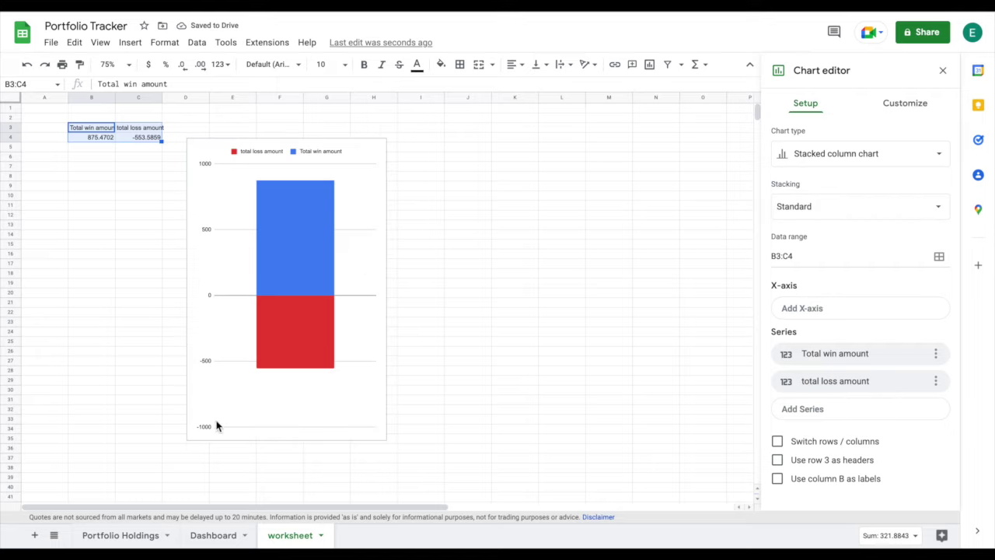
{"action": "left_click", "coordinate": [213, 530]}
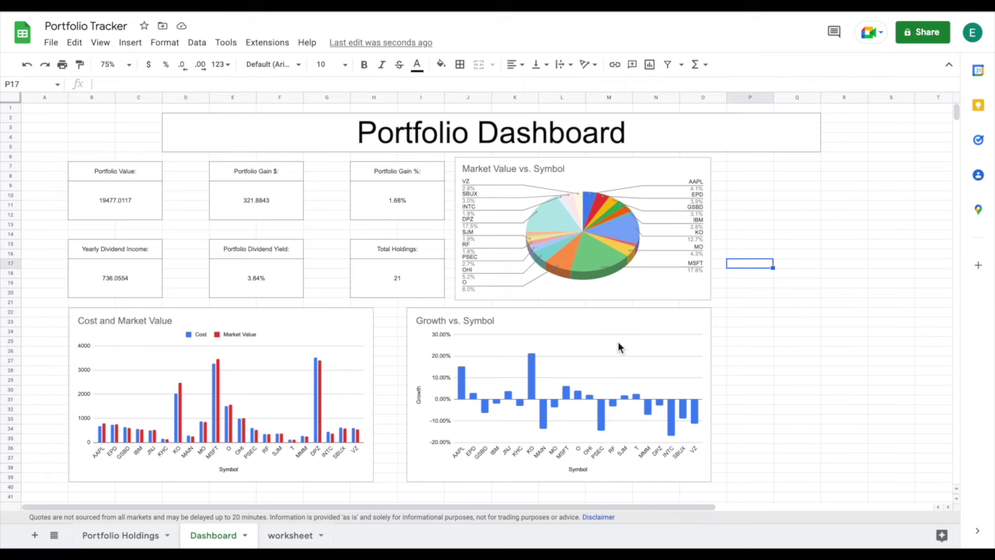
{"action": "scroll", "coordinate": [752, 287], "scroll_direction": "up", "scroll_amount": 2}
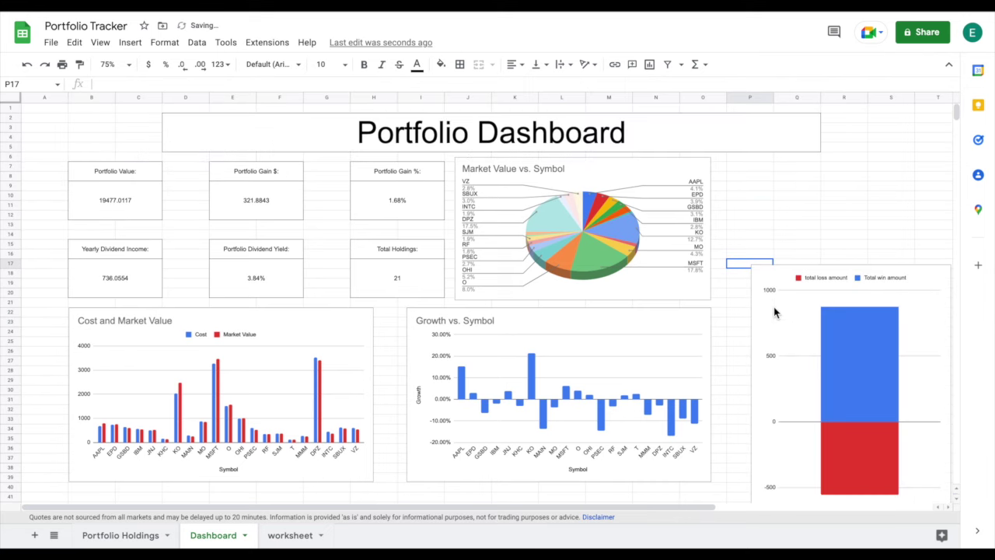
{"action": "scroll", "coordinate": [773, 313], "scroll_direction": "down", "scroll_amount": 2}
{"action": "left_click_drag", "start_coordinate": [780, 312], "coordinate": [766, 222]}
{"action": "scroll", "coordinate": [768, 229], "scroll_direction": "up", "scroll_amount": 1}
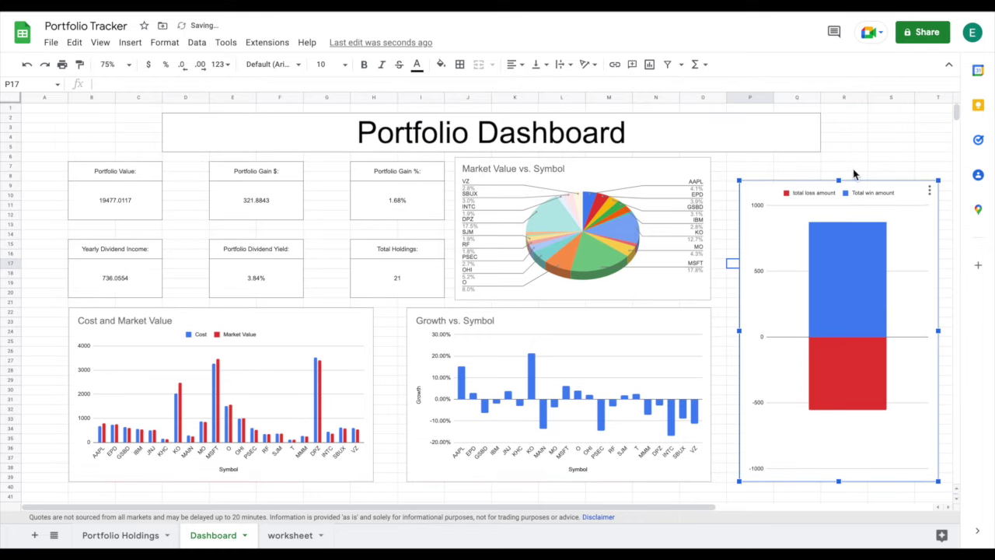
{"action": "left_click_drag", "start_coordinate": [838, 179], "coordinate": [841, 157]}
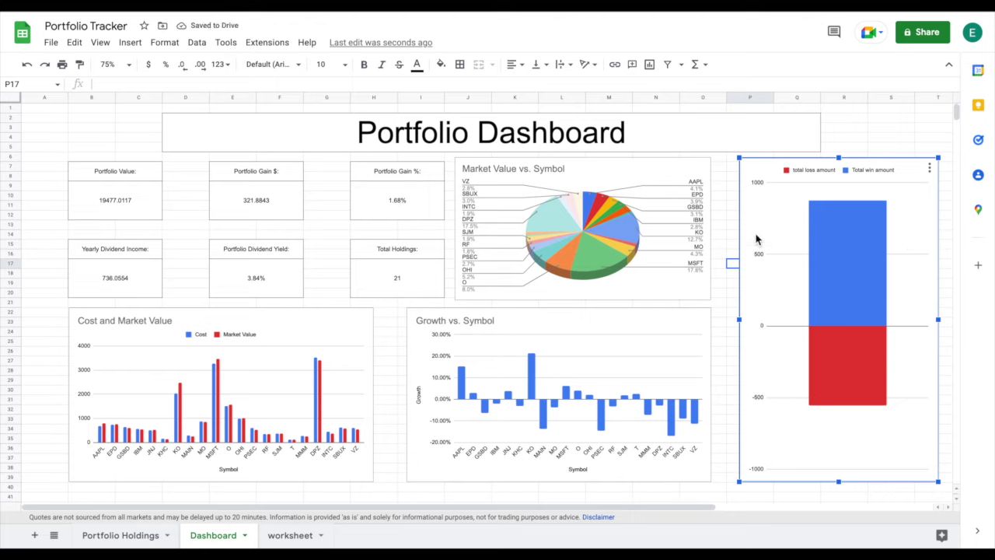
Step: Set the font size of the Portfolio Value heading on the Dashboard to 18
{"action": "left_click", "coordinate": [101, 141]}
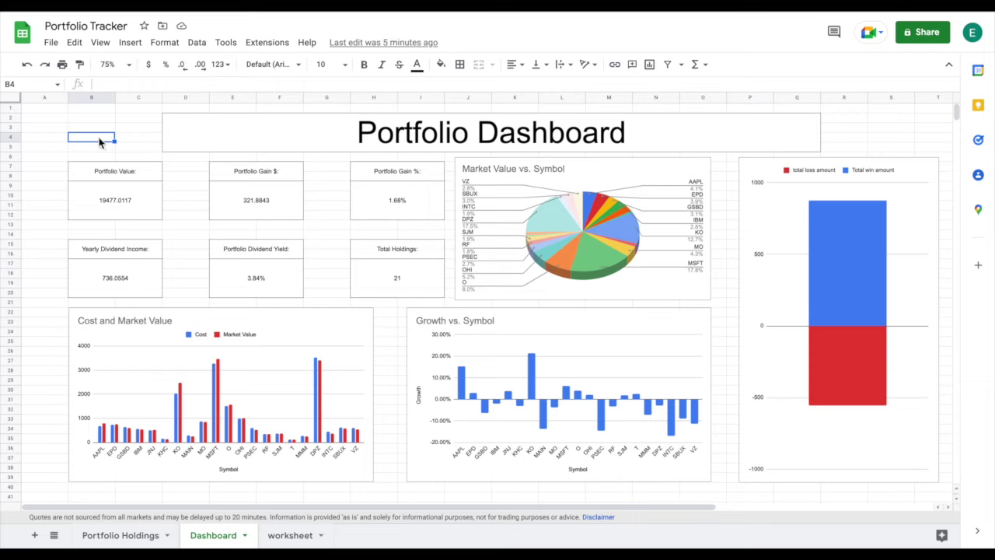
{"action": "left_click", "coordinate": [128, 172]}
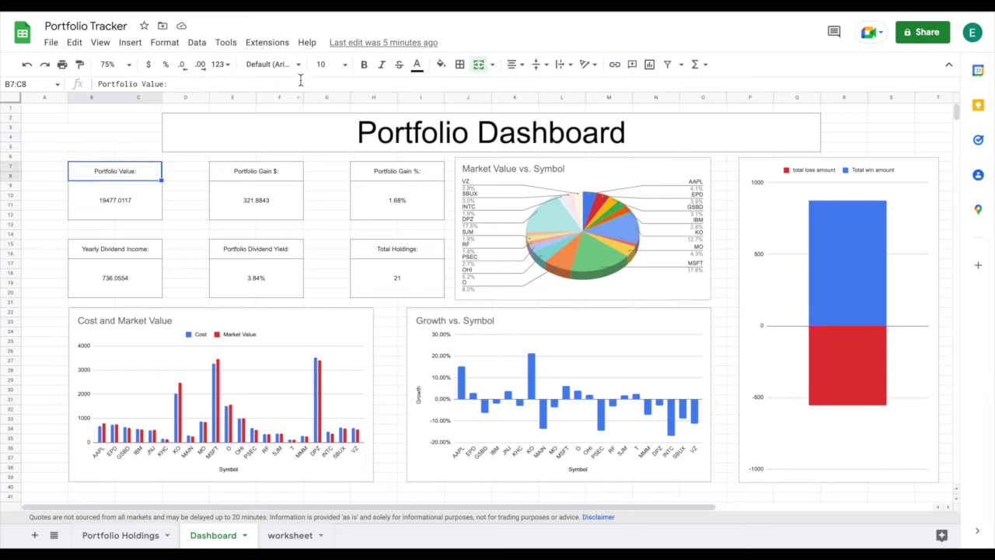
{"action": "left_click", "coordinate": [345, 66]}
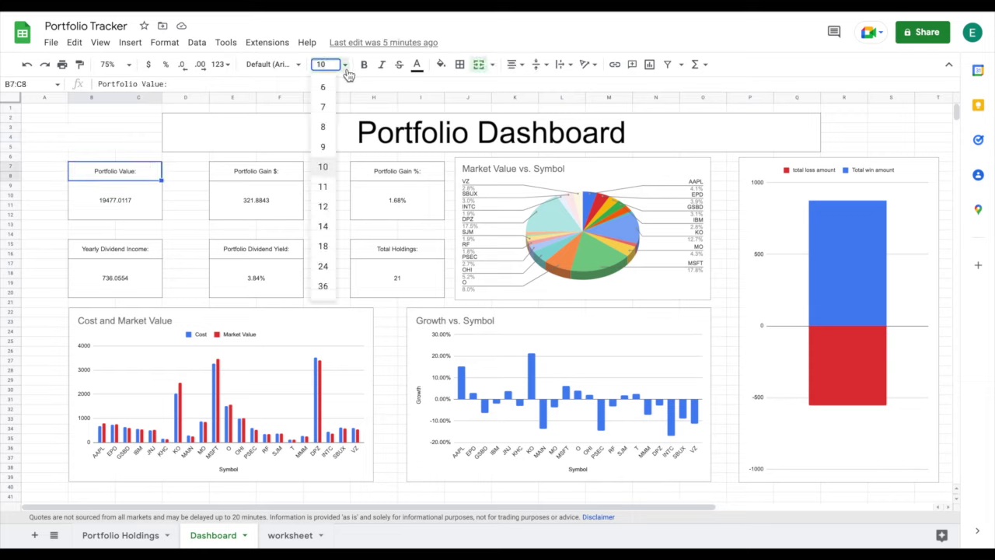
{"action": "left_click", "coordinate": [325, 266]}
{"action": "left_click", "coordinate": [345, 65]}
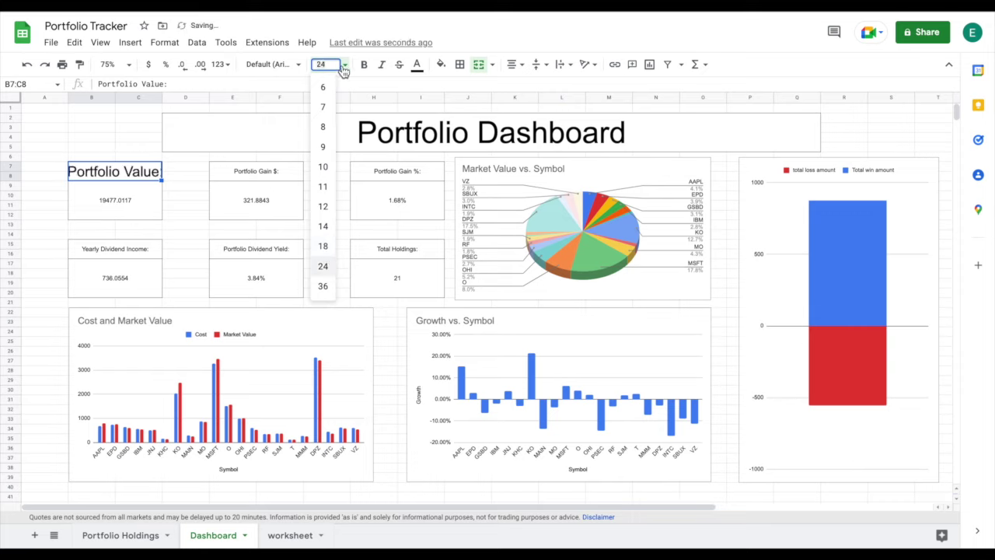
{"action": "left_click", "coordinate": [324, 246]}
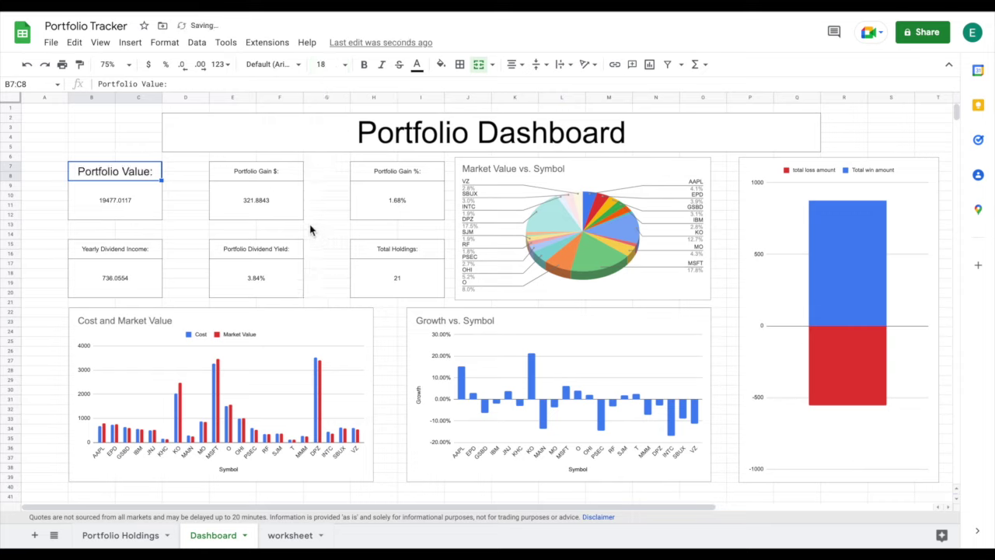
Step: Change the background color of the Cost and Market Value chart to light yellow
{"action": "left_click", "coordinate": [315, 325]}
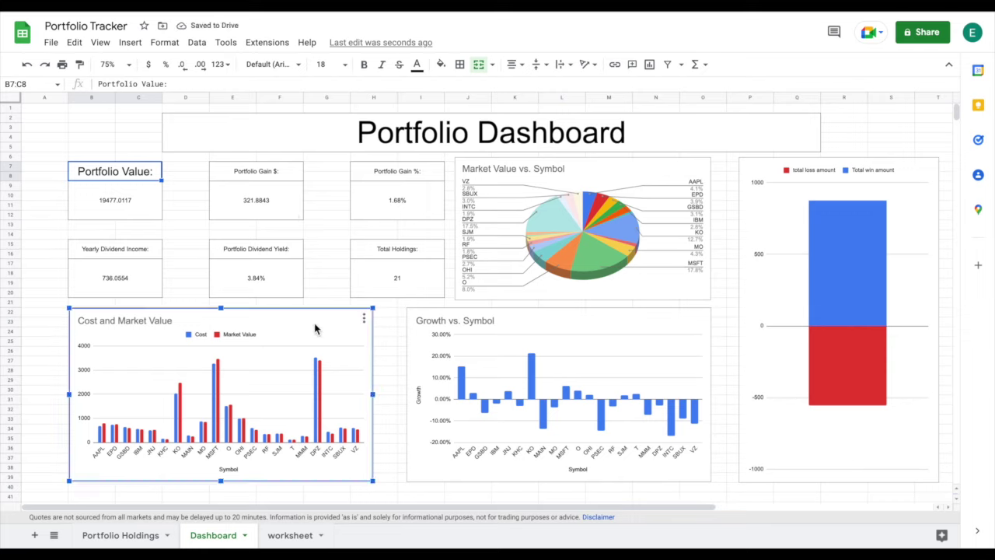
{"action": "right_click", "coordinate": [315, 327]}
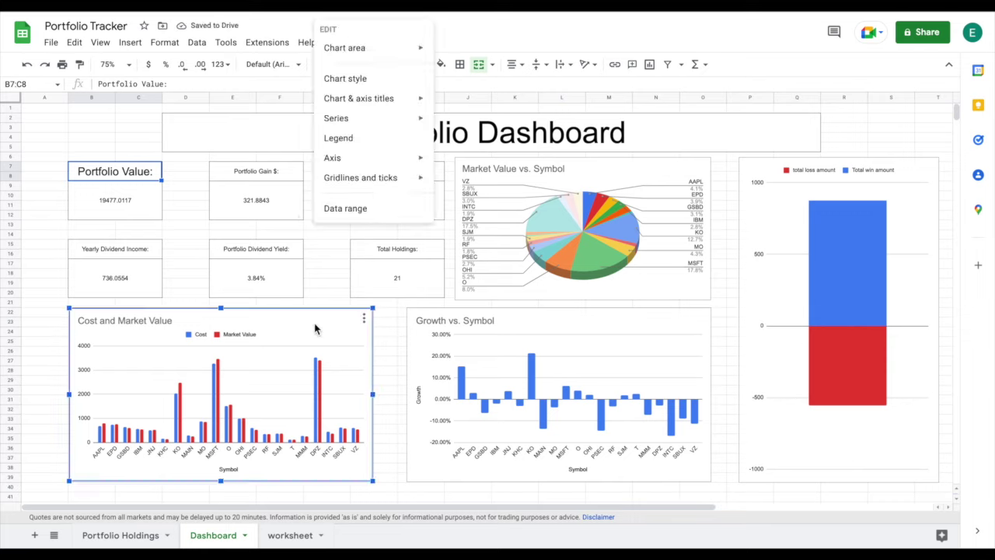
{"action": "left_click", "coordinate": [372, 81]}
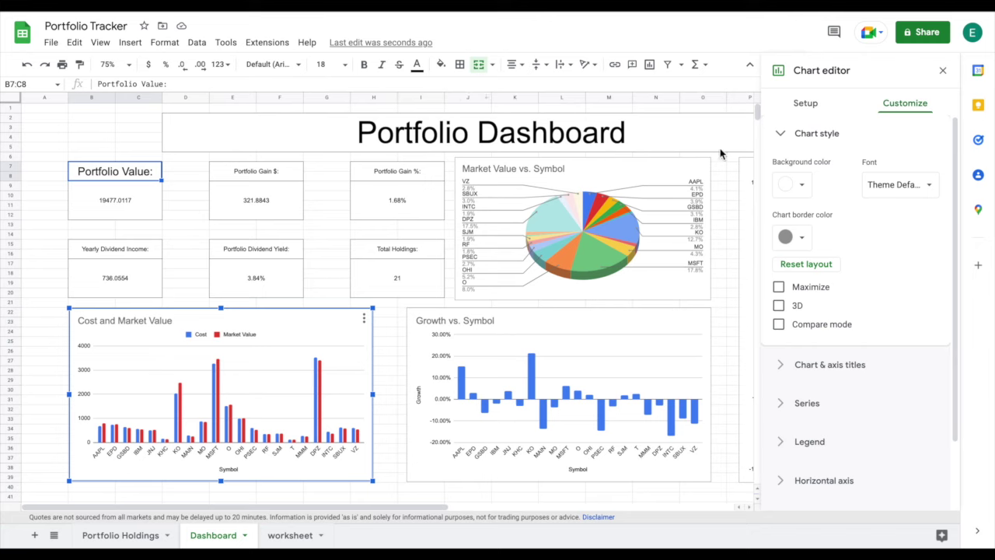
{"action": "left_click", "coordinate": [791, 187]}
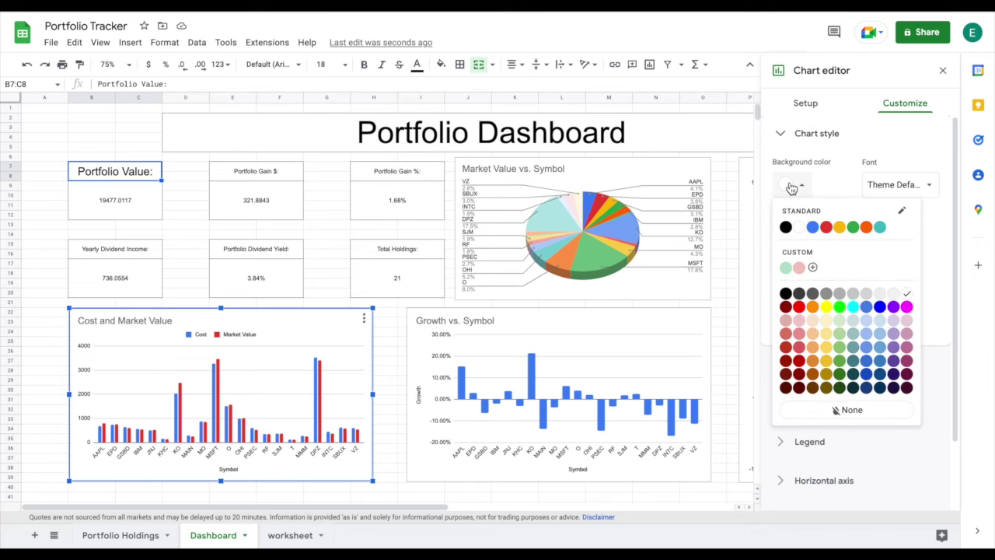
{"action": "left_click", "coordinate": [829, 321]}
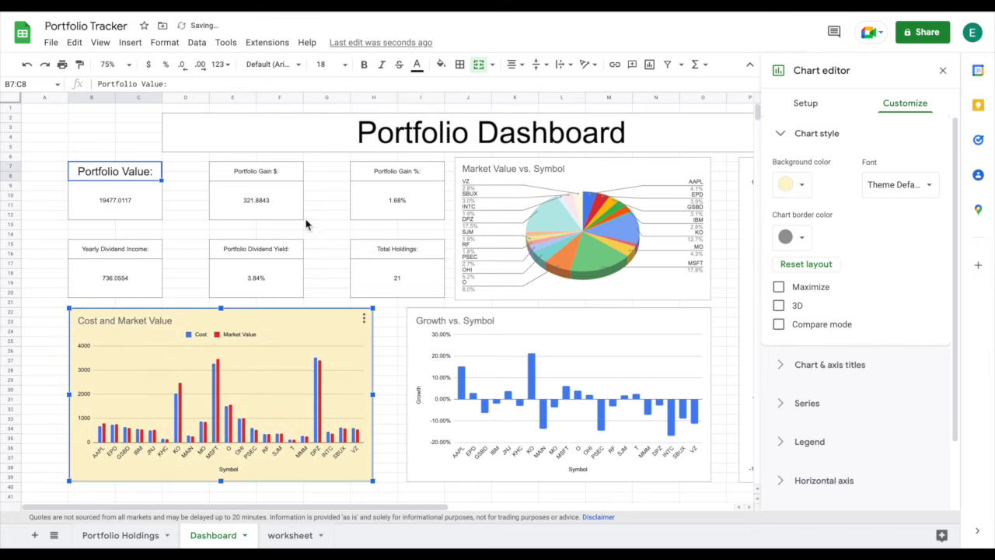
{"action": "left_click", "coordinate": [103, 141]}
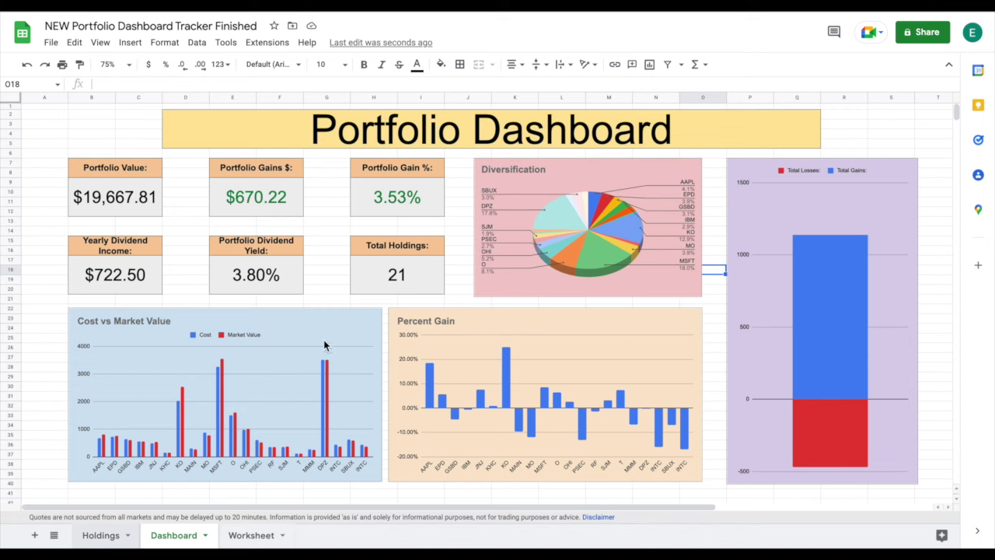
Step: Clear the symbol, shares and purchase entries in A25:C25 of the Holdings sheet in NEW Portfolio Dashboard Tracker Finished
{"action": "key", "text": "ctrl+shift+Page_Up"}
{"action": "left_click_drag", "start_coordinate": [54, 376], "coordinate": [128, 381]}
{"action": "key", "text": "Delete"}
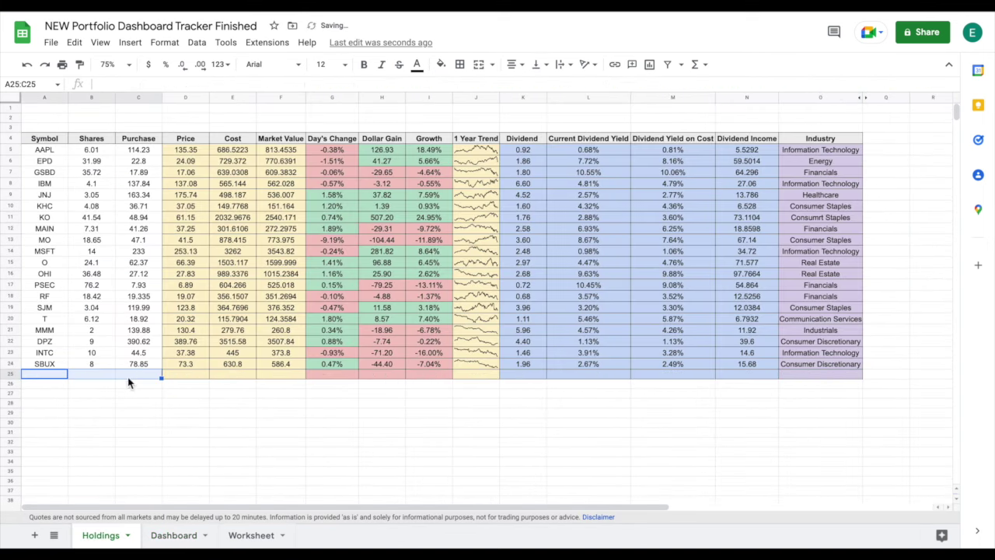
Step: Enter a holding in row 25 with symbol VZ, 15 shares and a purchase price of 50
{"action": "left_click", "coordinate": [59, 376]}
{"action": "type", "text": "V"}
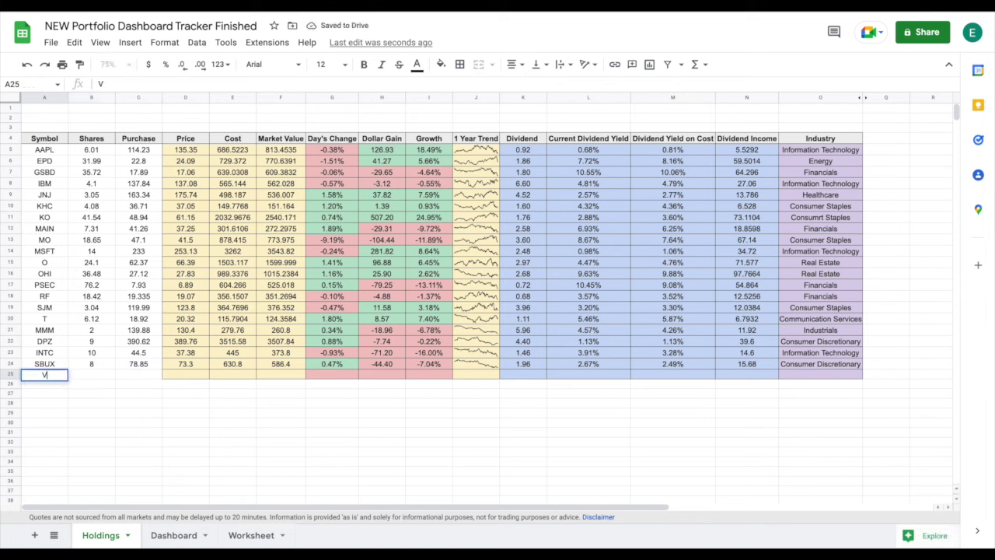
{"action": "type", "text": "Z"}
{"action": "key", "text": "Tab"}
{"action": "type", "text": "15"}
{"action": "key", "text": "Tab"}
{"action": "type", "text": "50"}
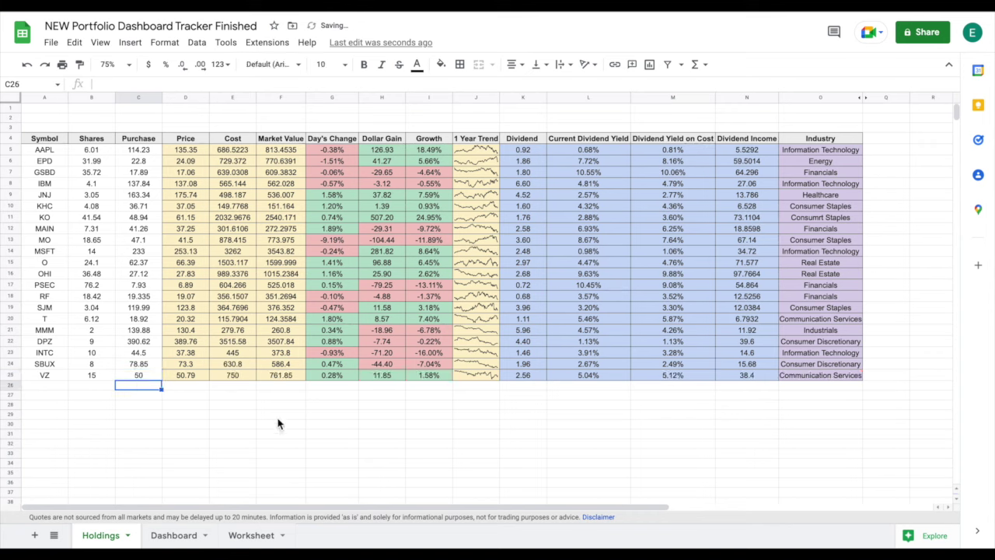
Step: Examine the formula-driven cells of the VZ row from price to industry, and review the Dashboard's summary boxes and charts
{"action": "left_click", "coordinate": [189, 376]}
{"action": "left_click", "coordinate": [838, 389], "text": "shift"}
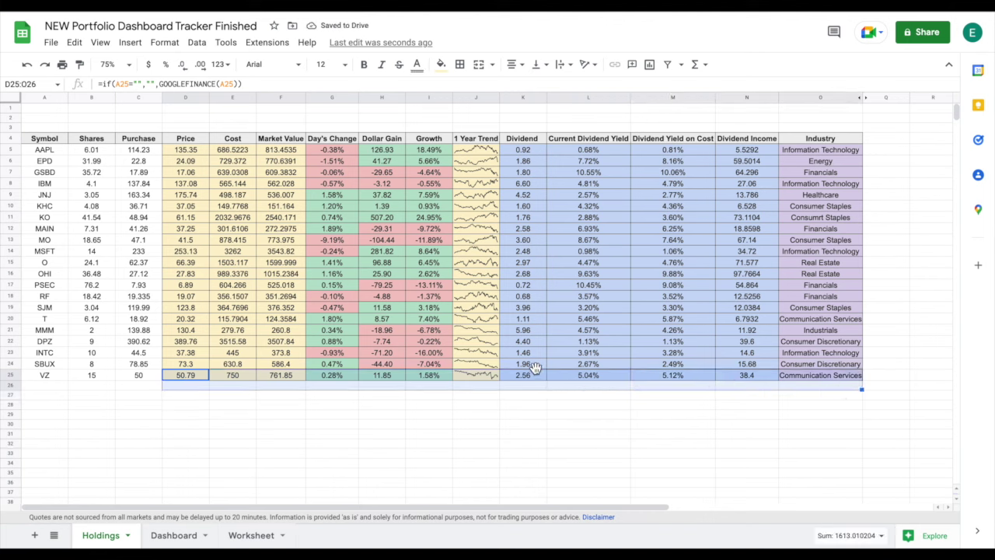
{"action": "left_click", "coordinate": [530, 373]}
{"action": "left_click", "coordinate": [839, 377]}
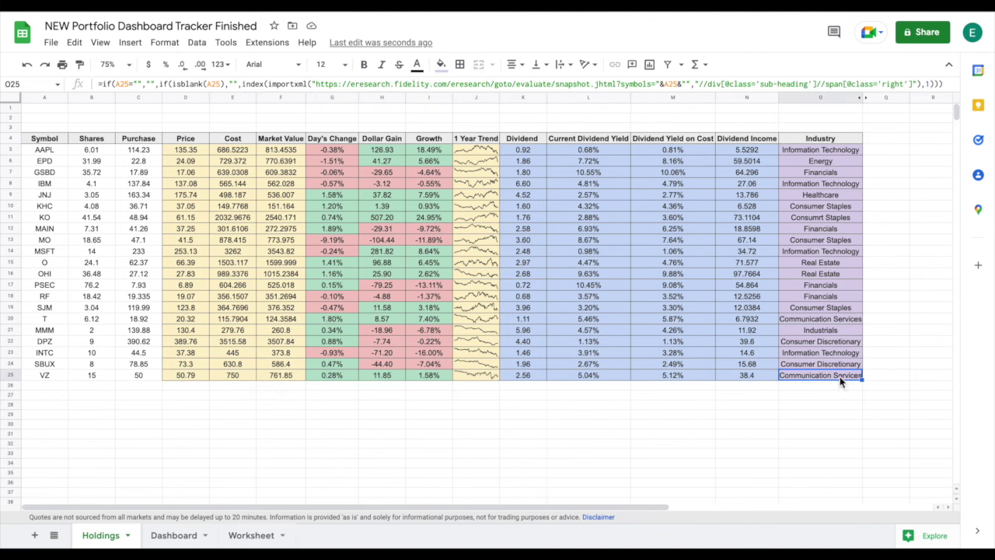
{"action": "left_click", "coordinate": [179, 536]}
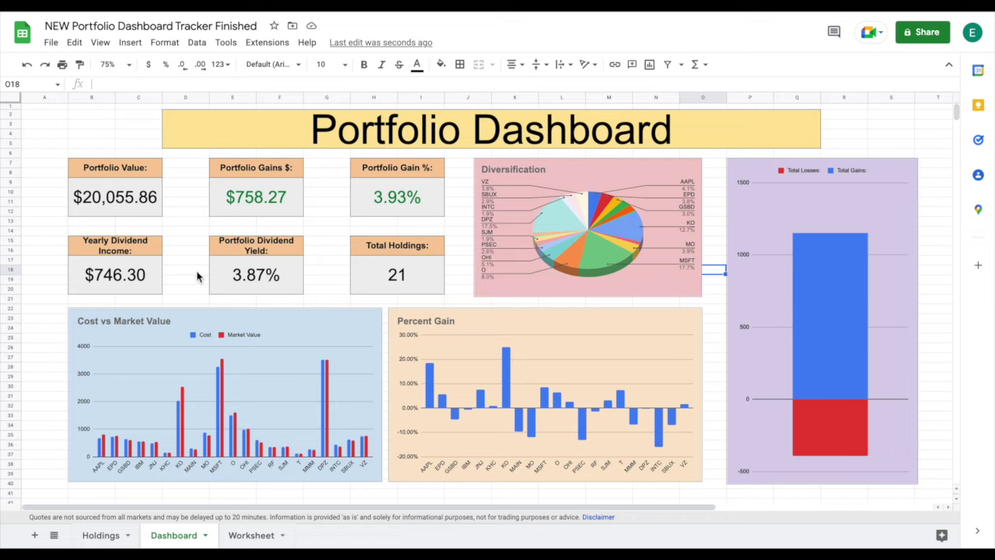
Step: Switch to the Dividendology page on Patreon and look through its membership levels
{"action": "left_click", "coordinate": [358, 397]}
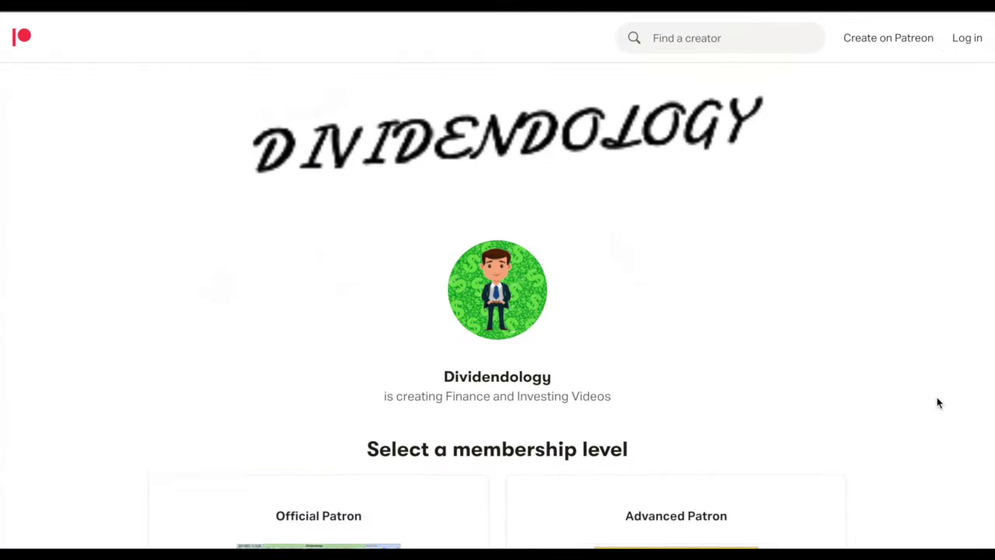
{"action": "scroll", "coordinate": [937, 403], "scroll_direction": "down", "scroll_amount": 3}
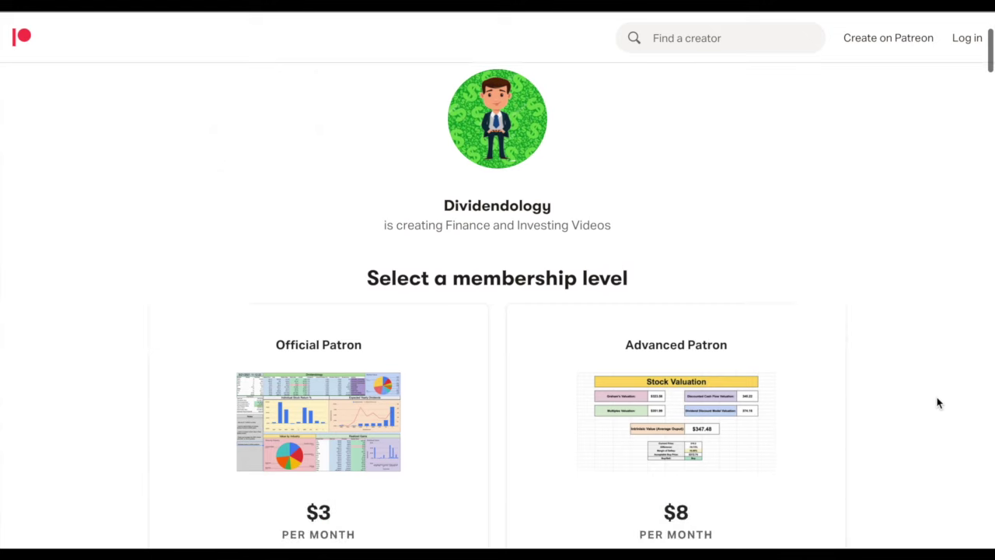
{"action": "scroll", "coordinate": [936, 403], "scroll_direction": "down", "scroll_amount": 3}
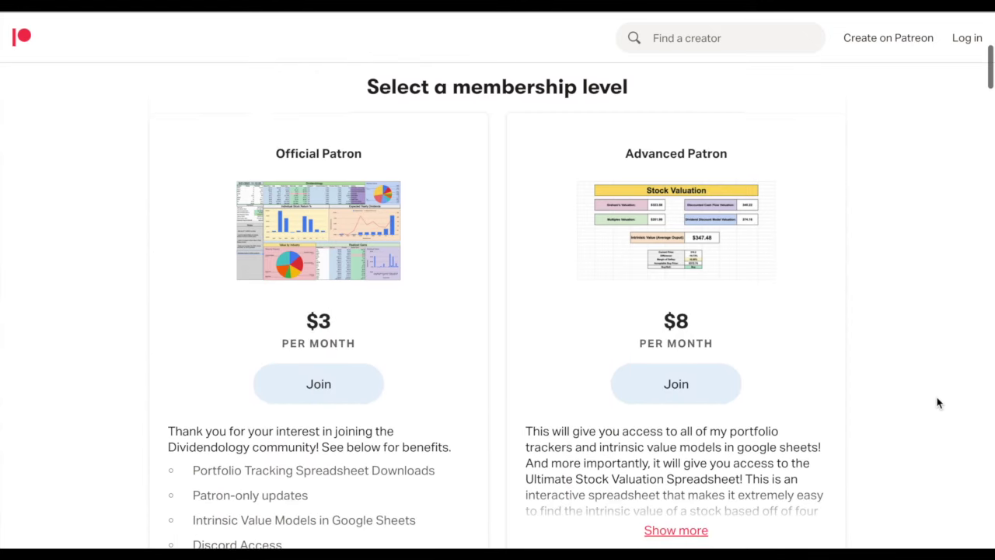